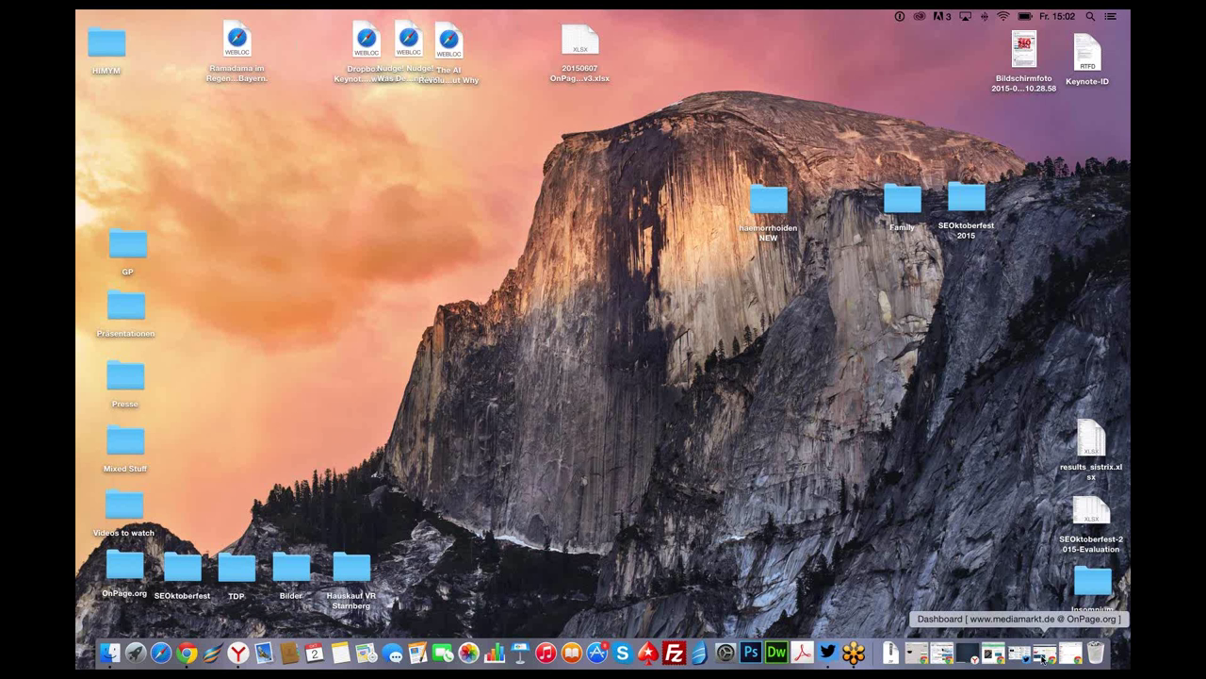
click(1042, 656)
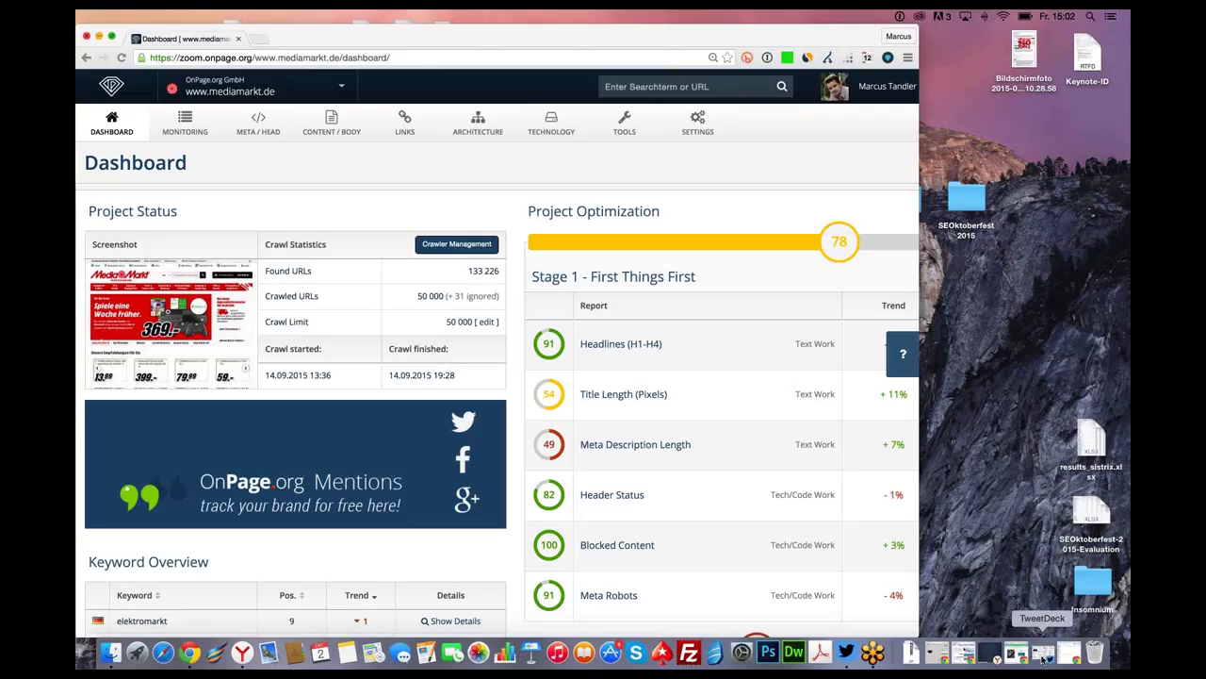
click(110, 38)
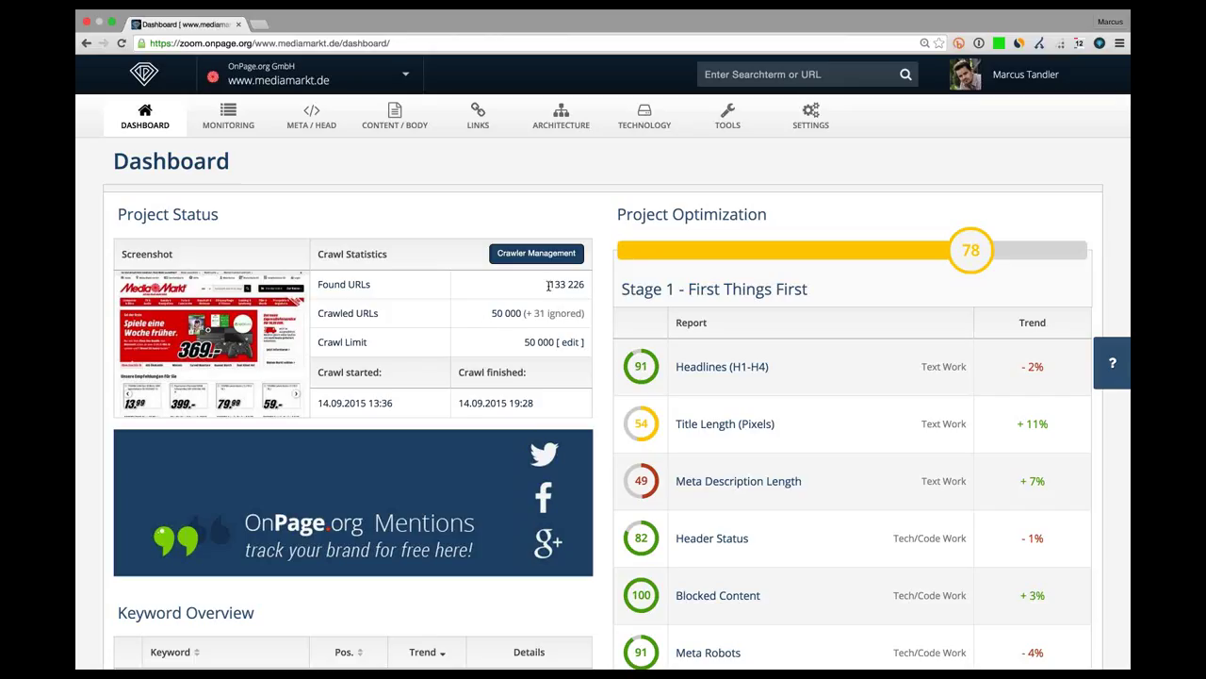
Examine the crawl statistics and the Project Optimization reports from Stage 1 through Stage 4 on the dashboard
drag(548, 284, 587, 286)
click(500, 315)
scroll(602, 316, down, 1)
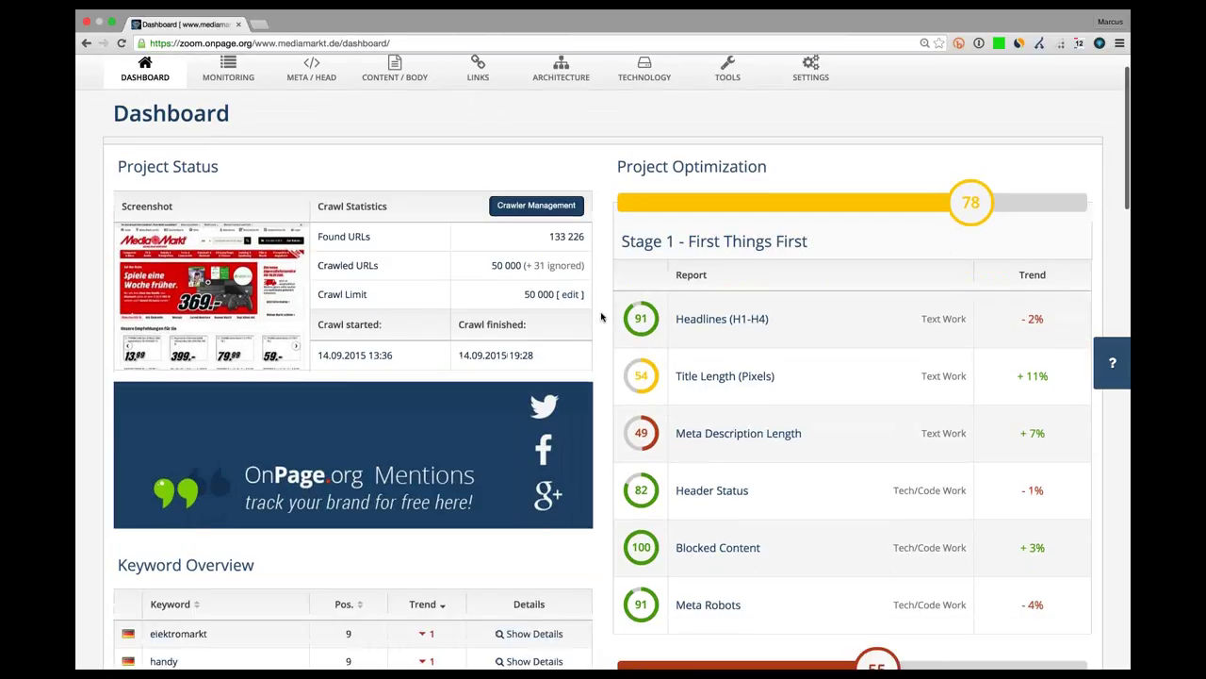
scroll(601, 317, down, 1)
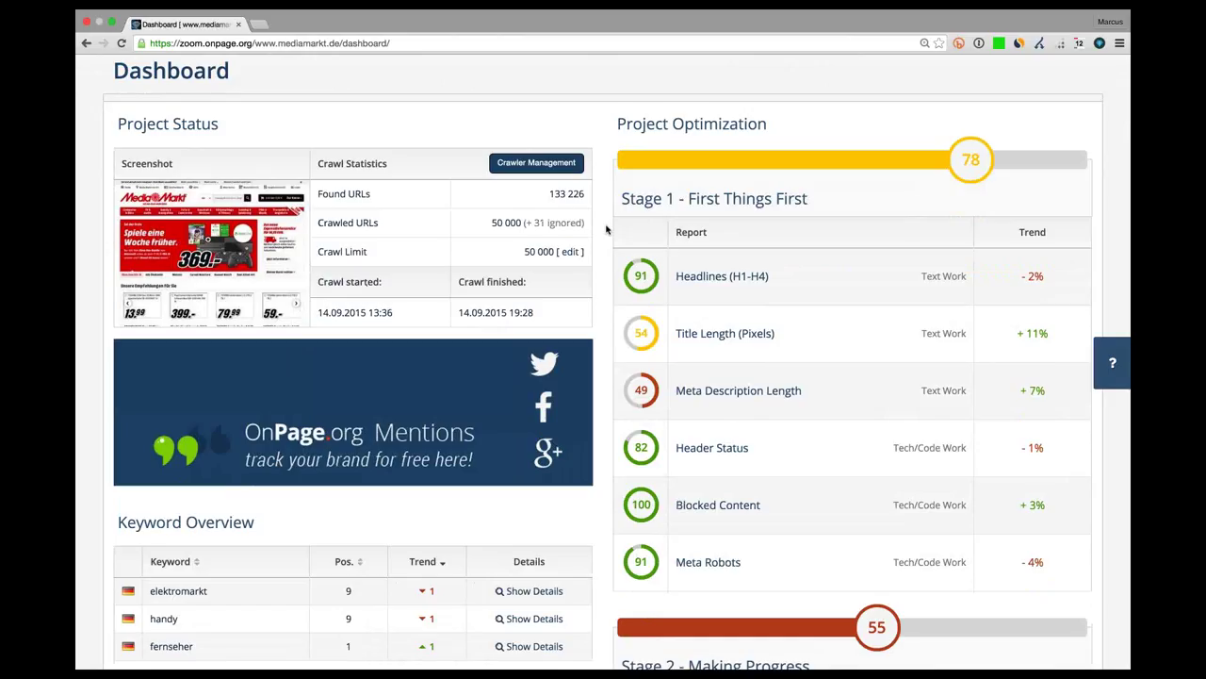
scroll(606, 229, down, 2)
scroll(606, 229, down, 15)
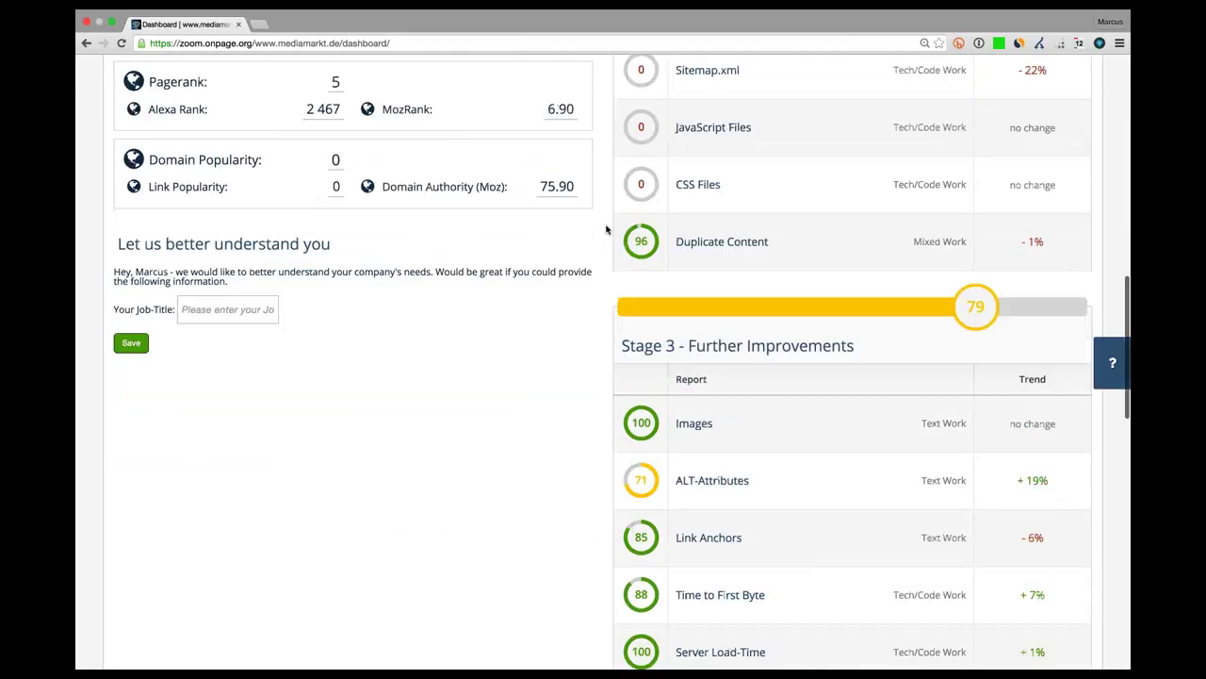
scroll(606, 229, down, 10)
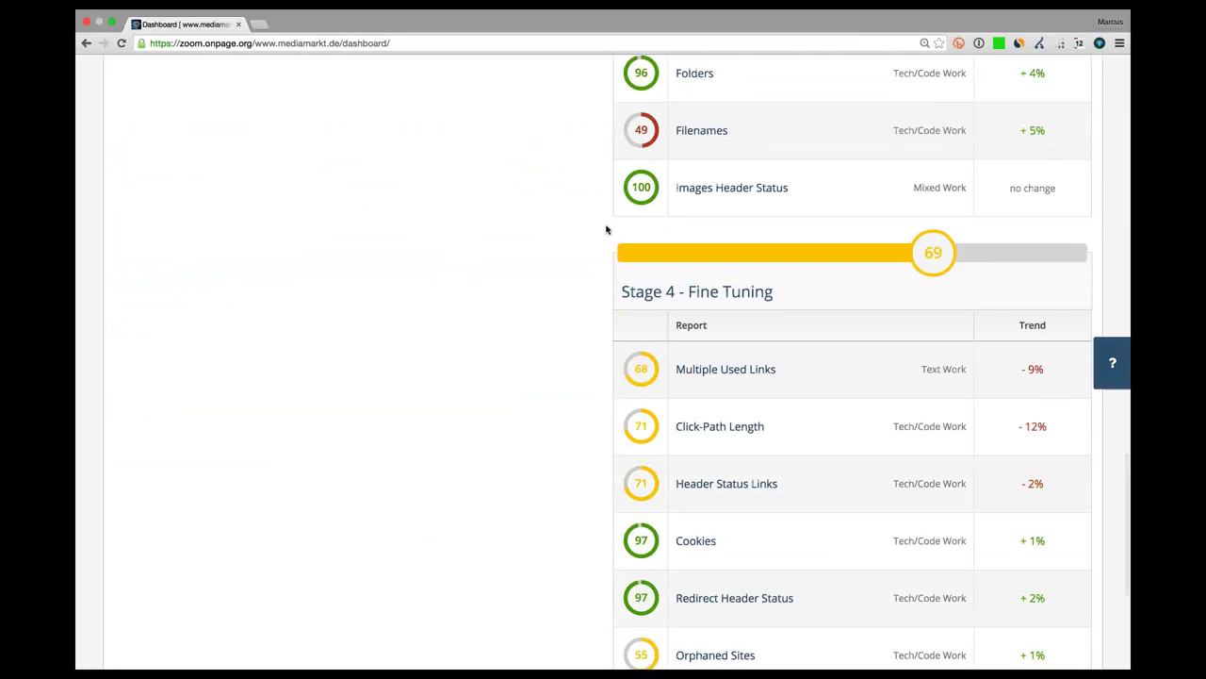
scroll(606, 229, up, 20)
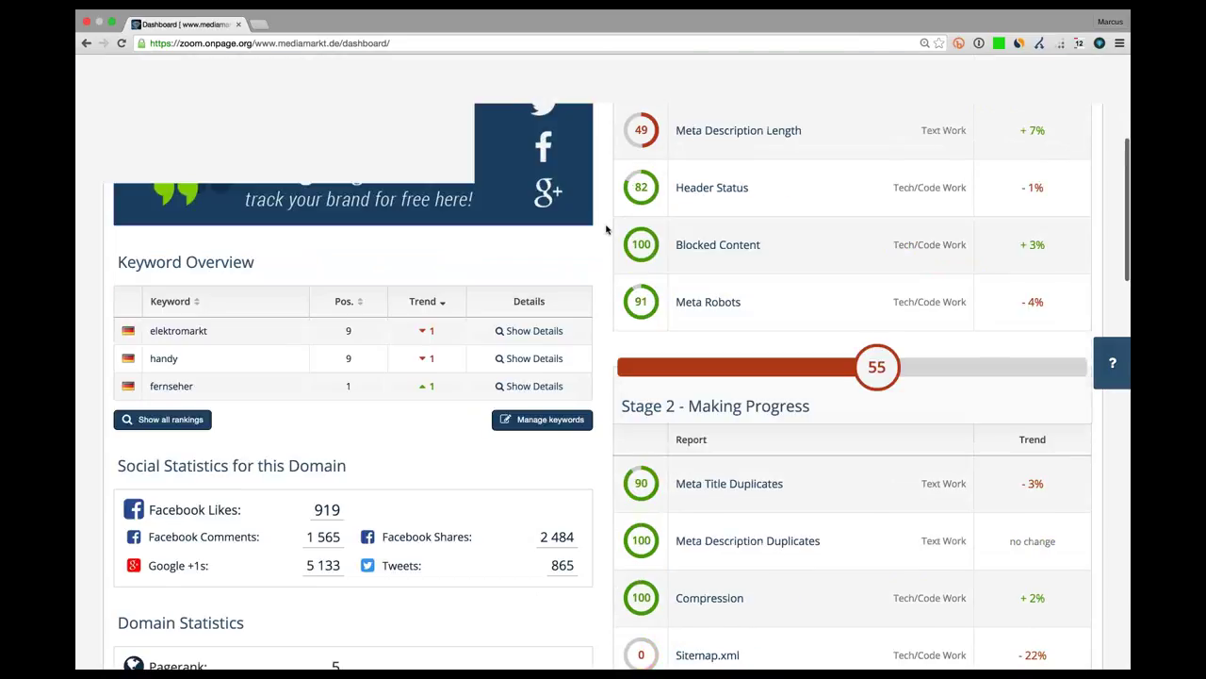
scroll(606, 229, up, 4)
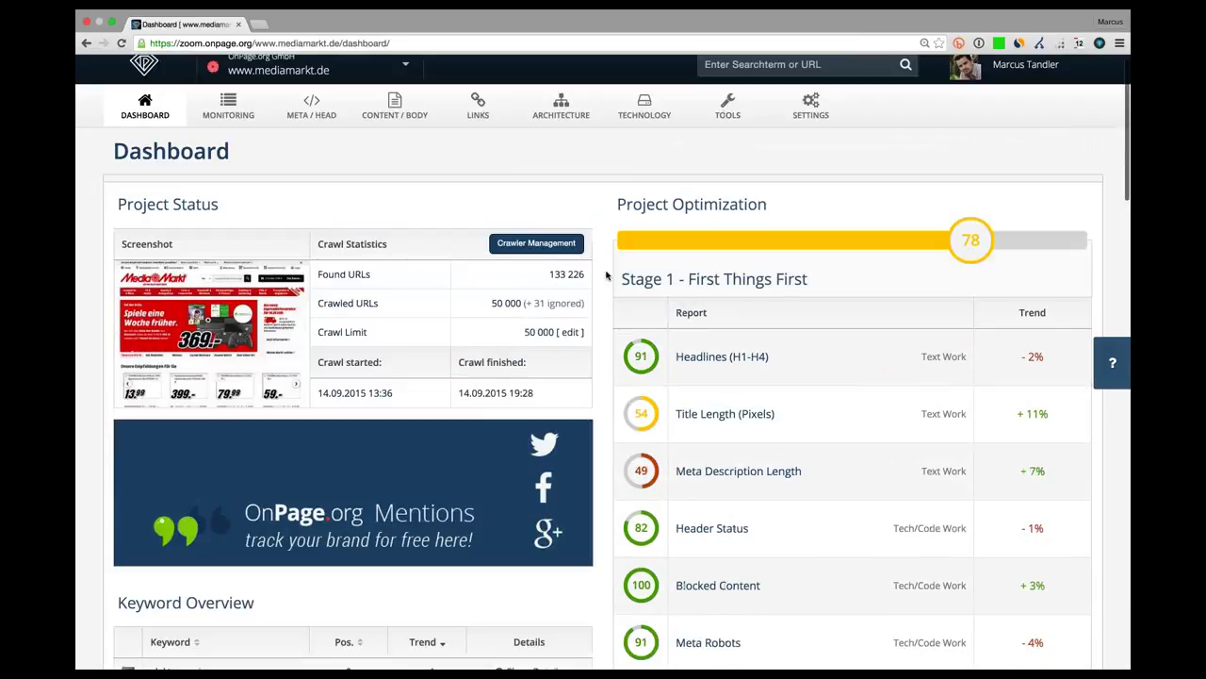
scroll(606, 274, down, 1)
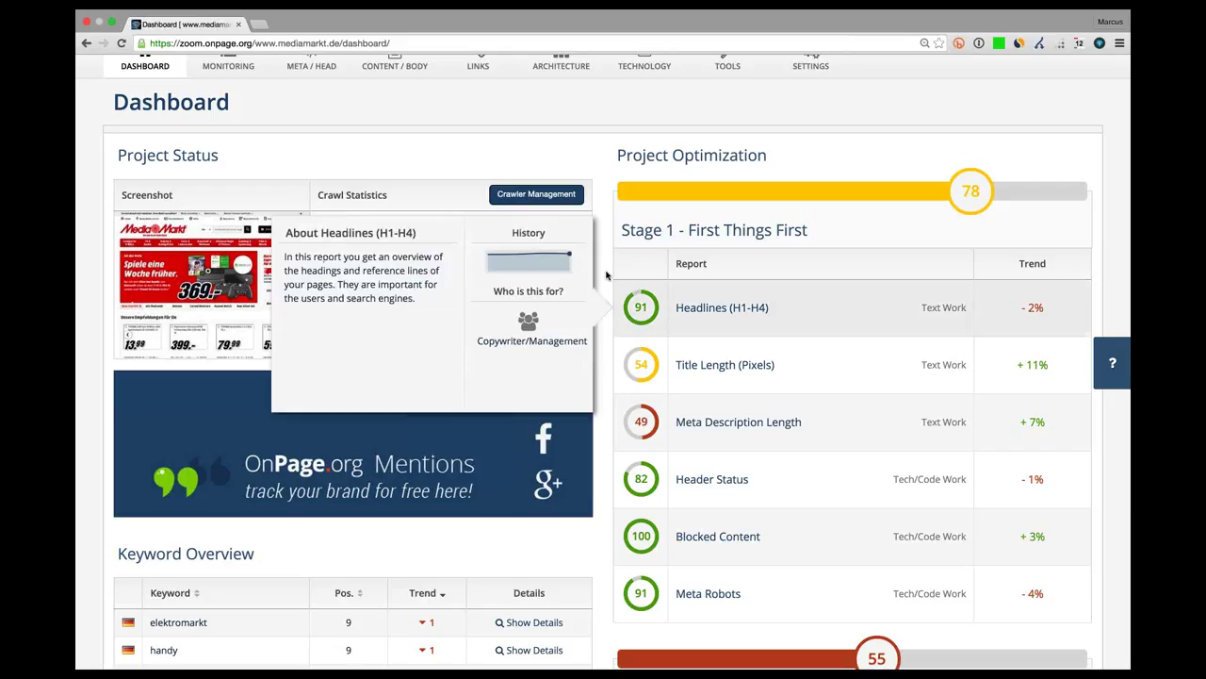
mouse_move(733, 454)
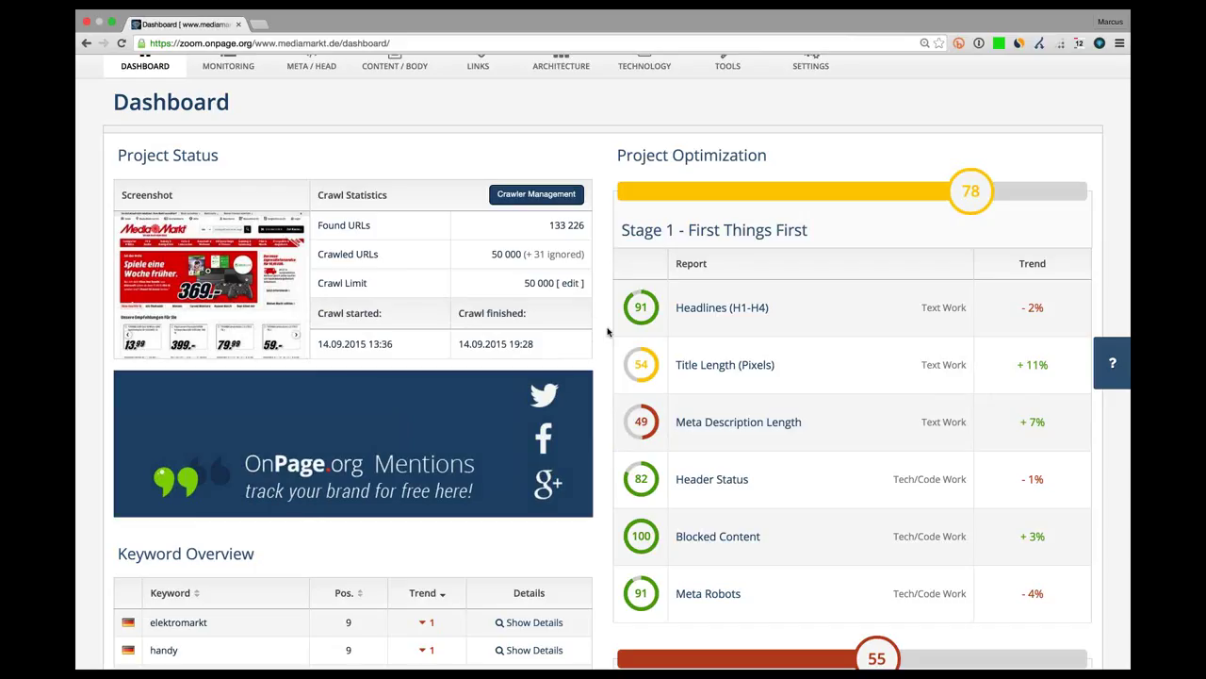
scroll(608, 330, up, 2)
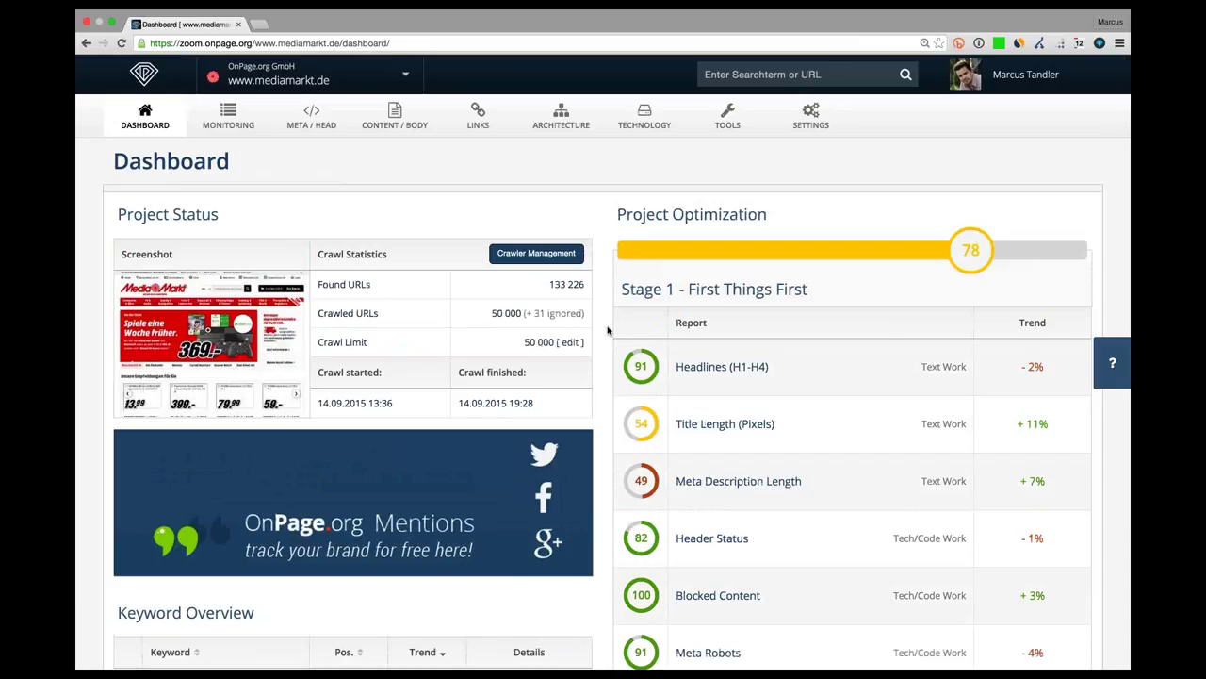
Open the meta title Pixel Count report and filter it to the 961 - 1024 px group
click(311, 137)
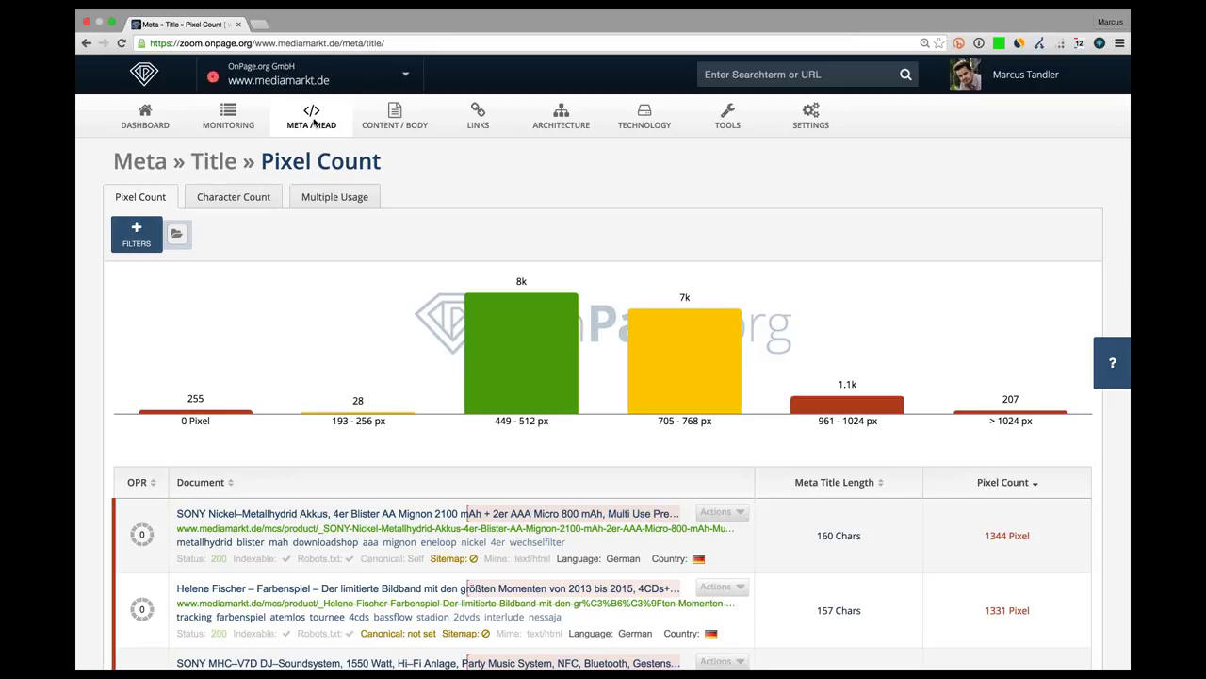
scroll(314, 123, down, 1)
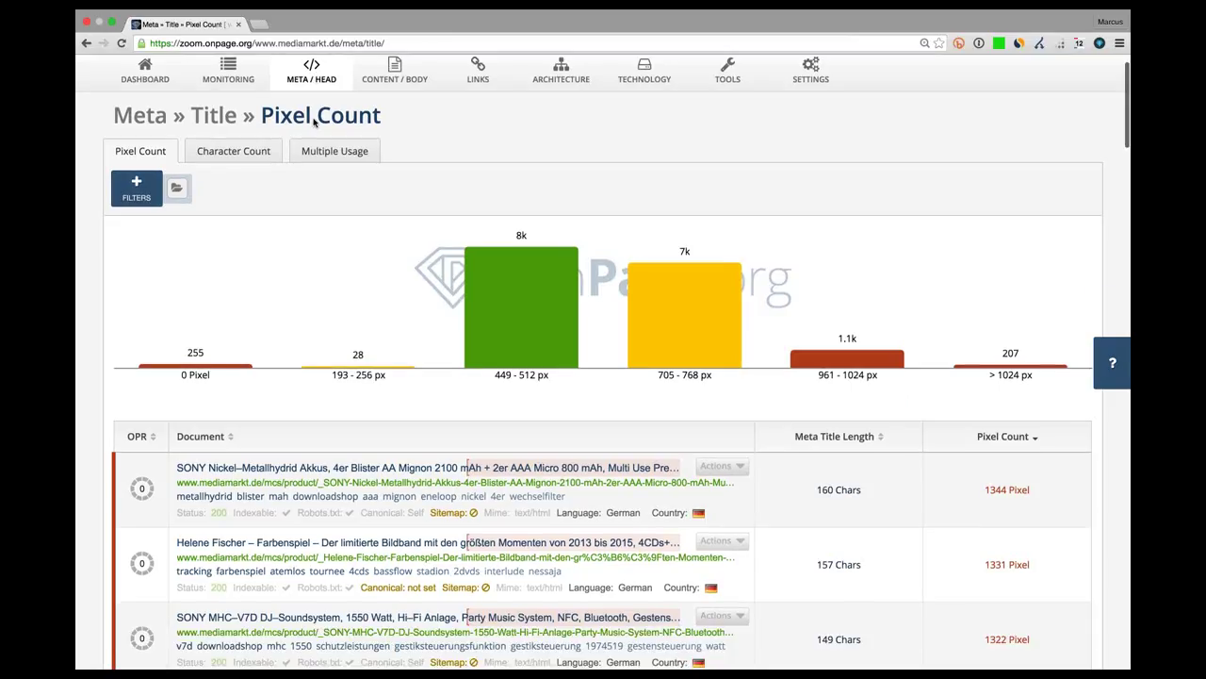
scroll(314, 123, down, 2)
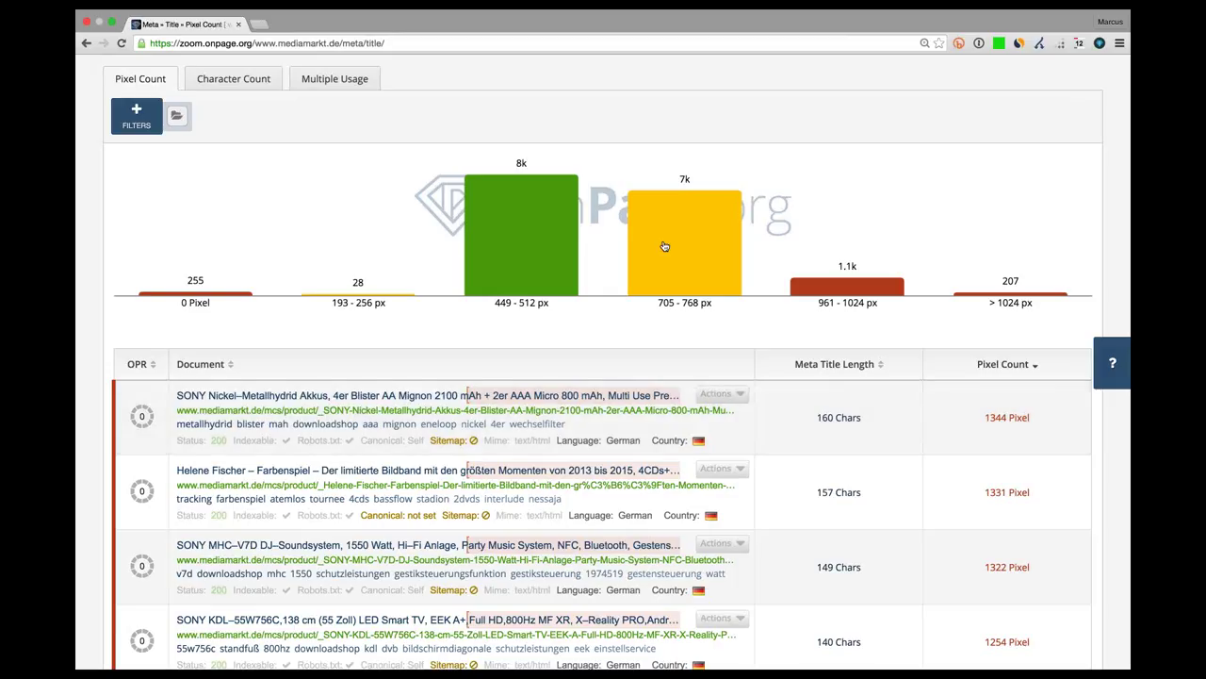
click(853, 288)
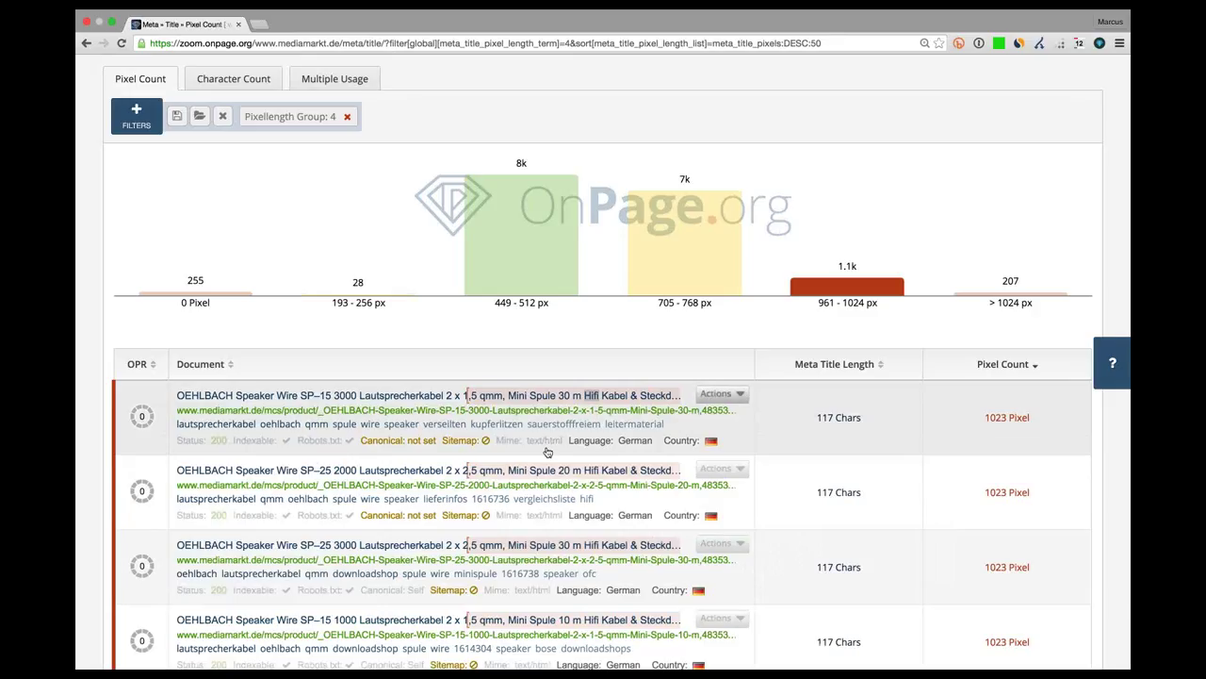
Restrict the long-title documents to indexable pages only and look through the filtered list
double_click(491, 396)
click(466, 397)
click(286, 442)
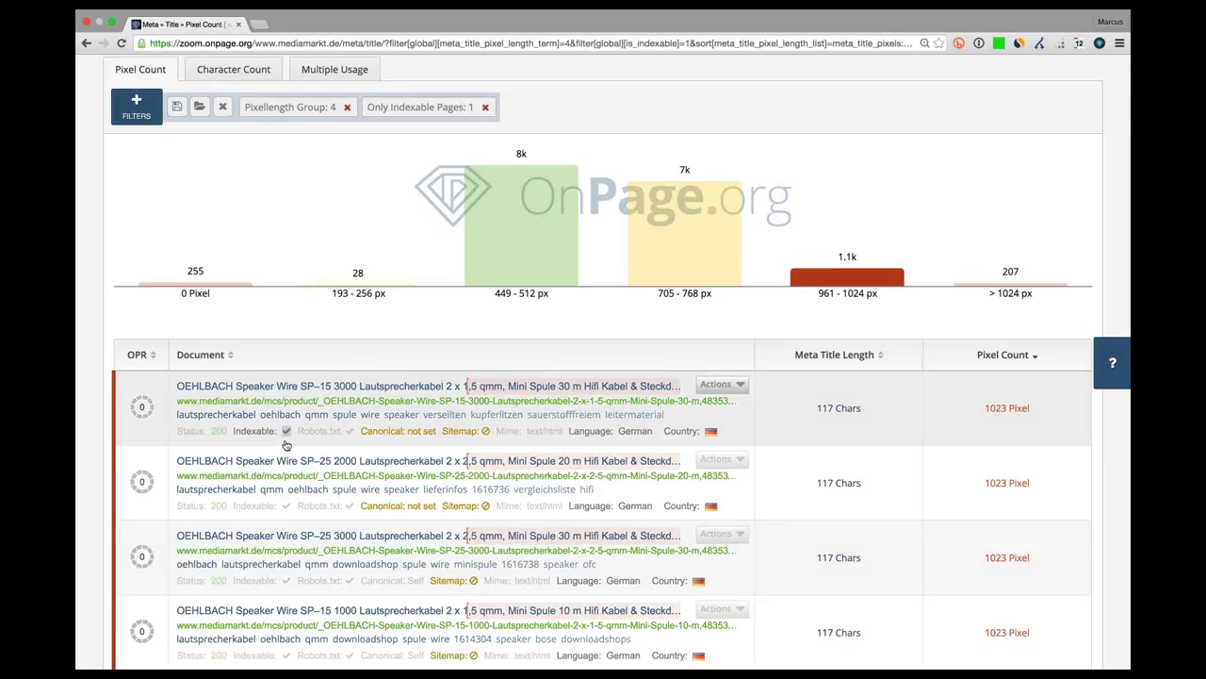
scroll(286, 443, down, 1)
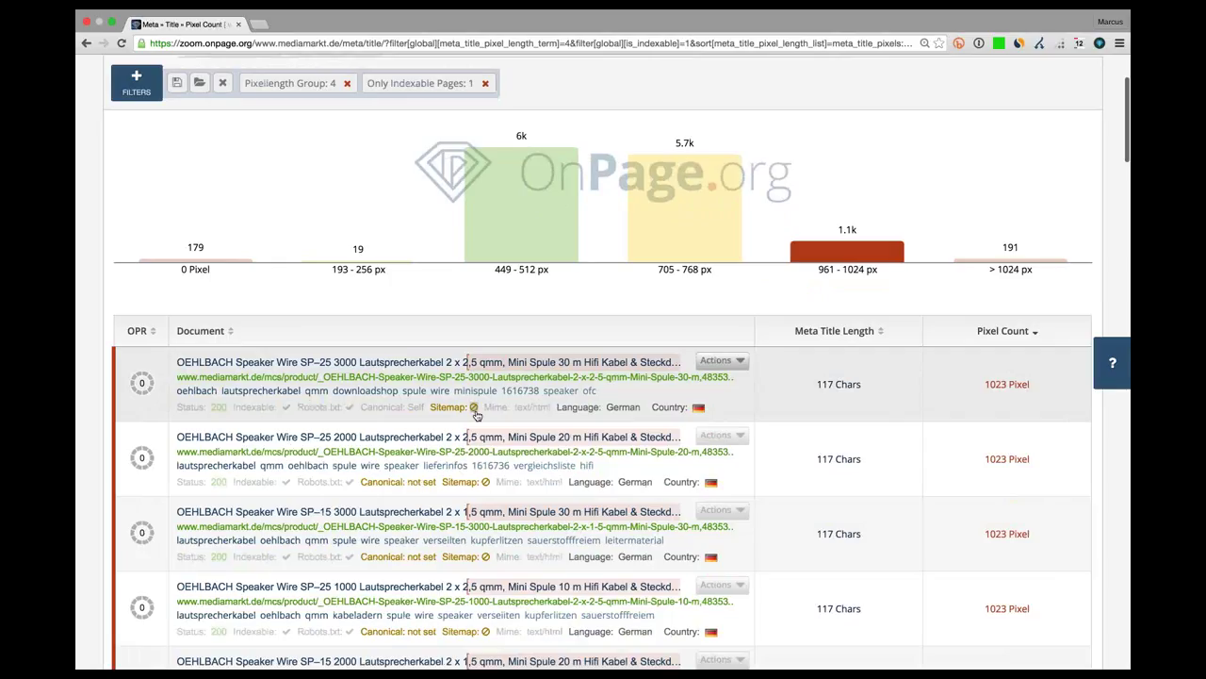
scroll(477, 416, down, 1)
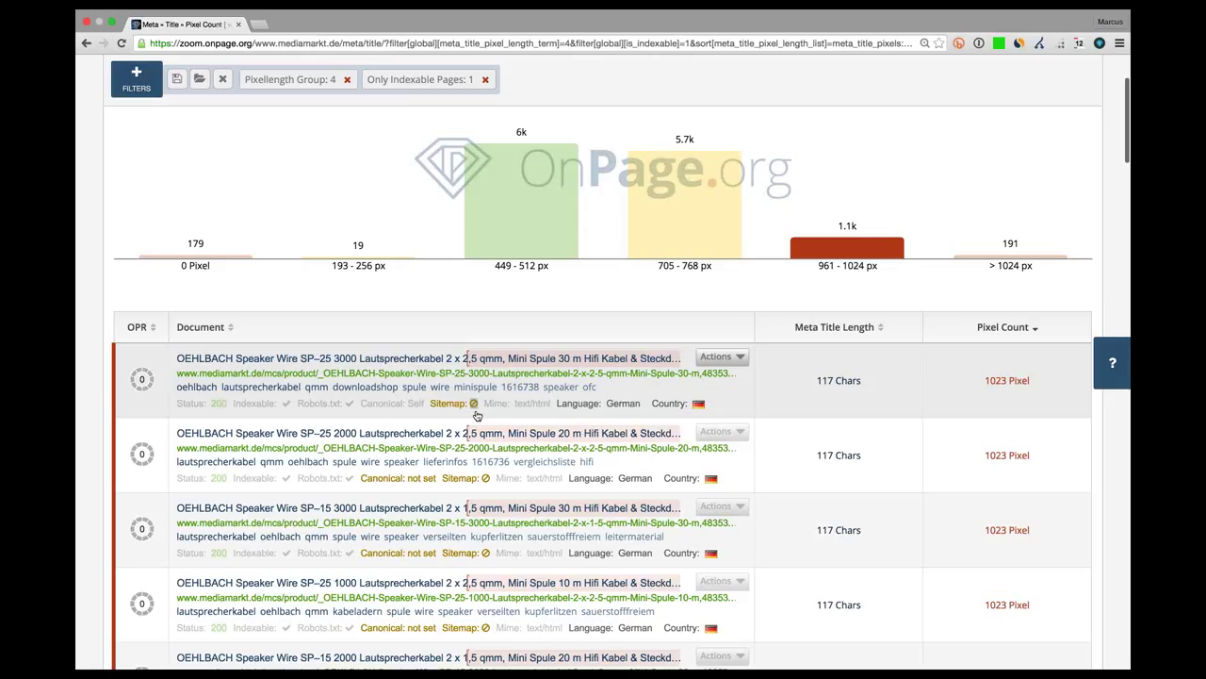
scroll(477, 416, down, 4)
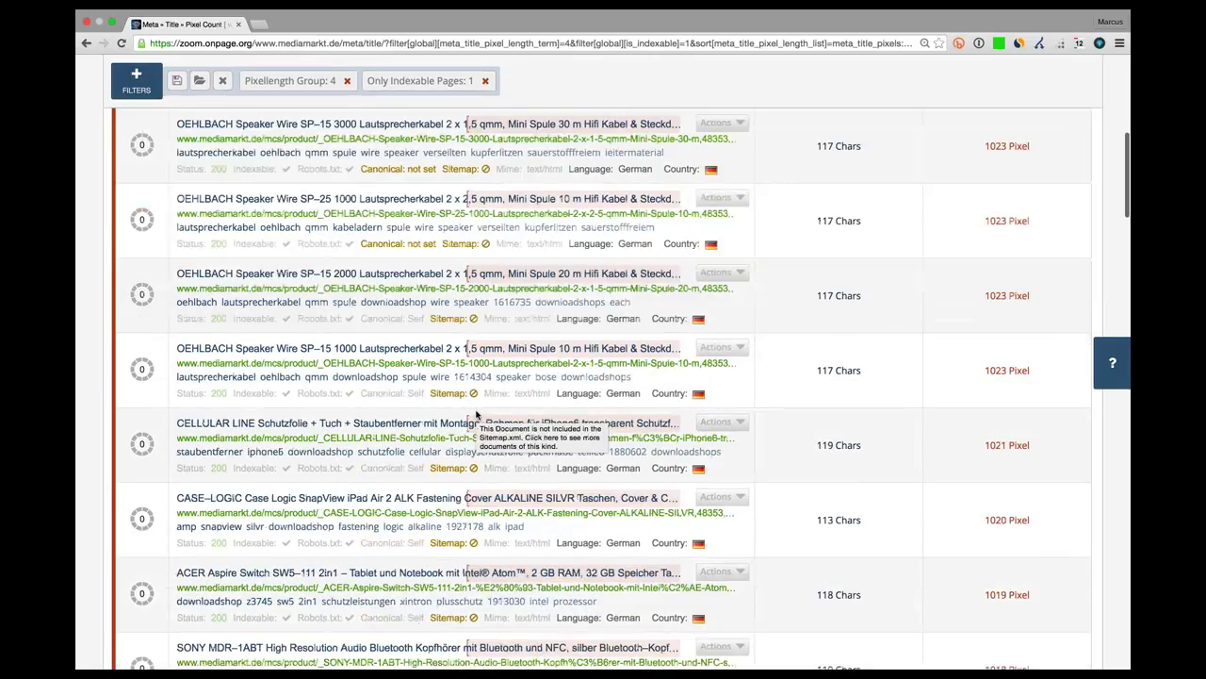
scroll(477, 416, down, 8)
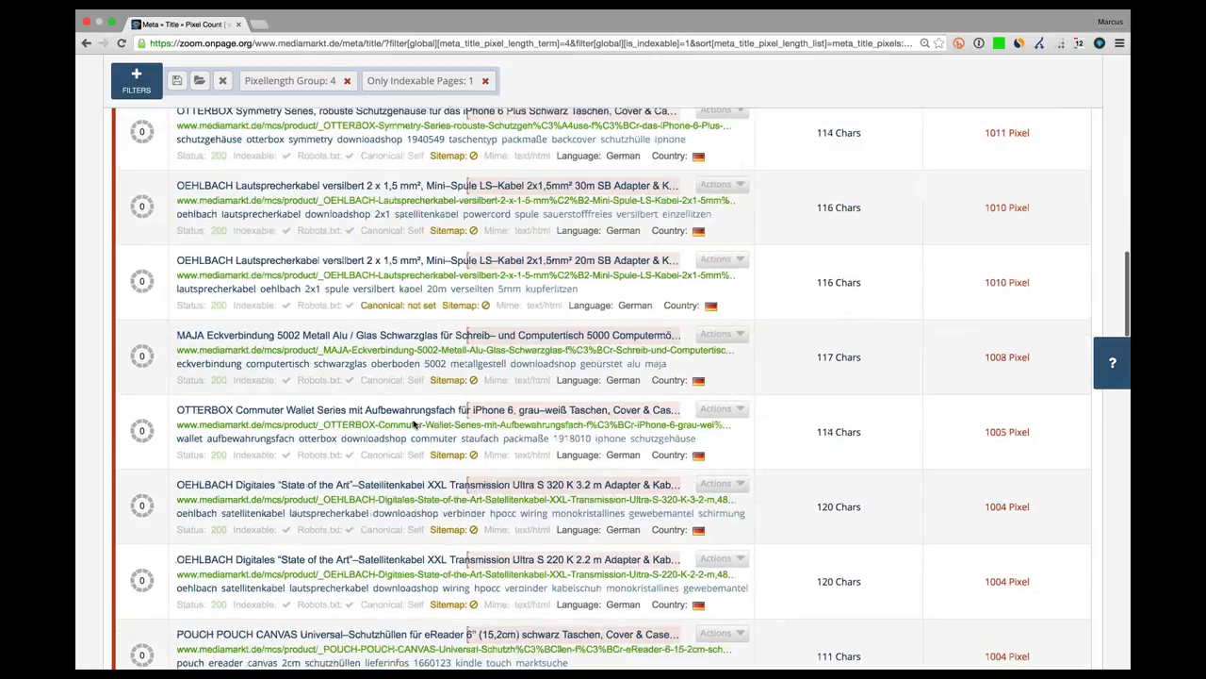
scroll(294, 304, up, 15)
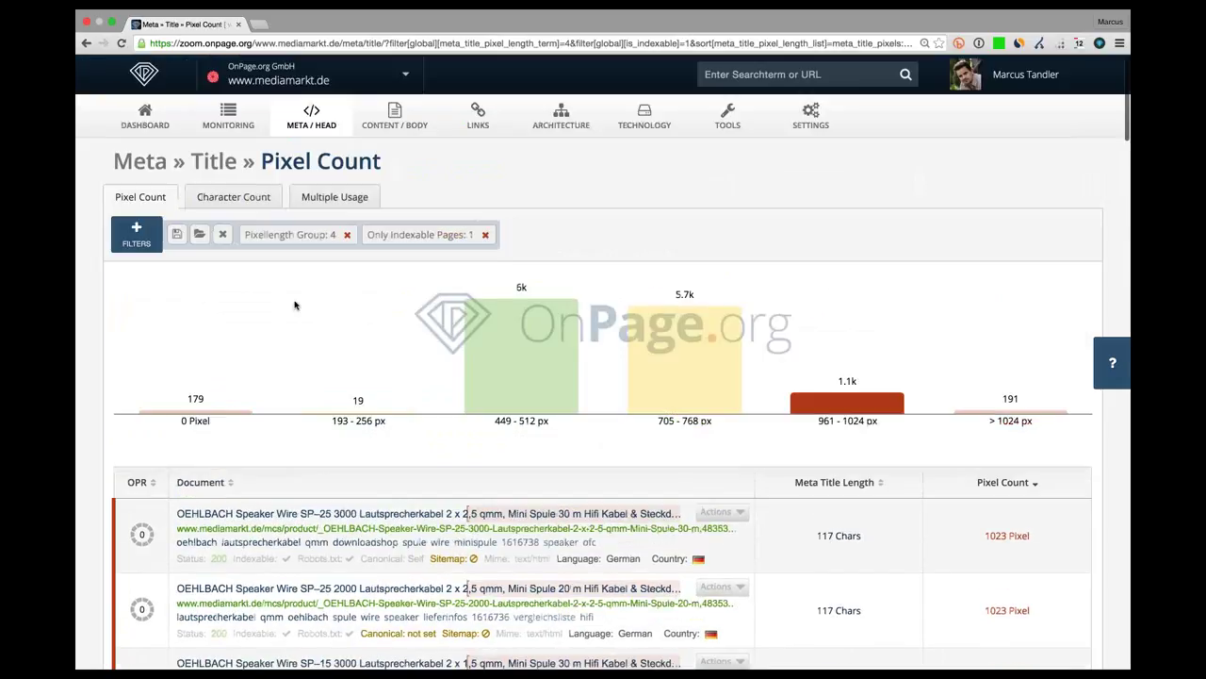
Try an Inclusion Check filter for pages included in sitemap.xml on the title list, and remove it again
click(146, 245)
click(532, 338)
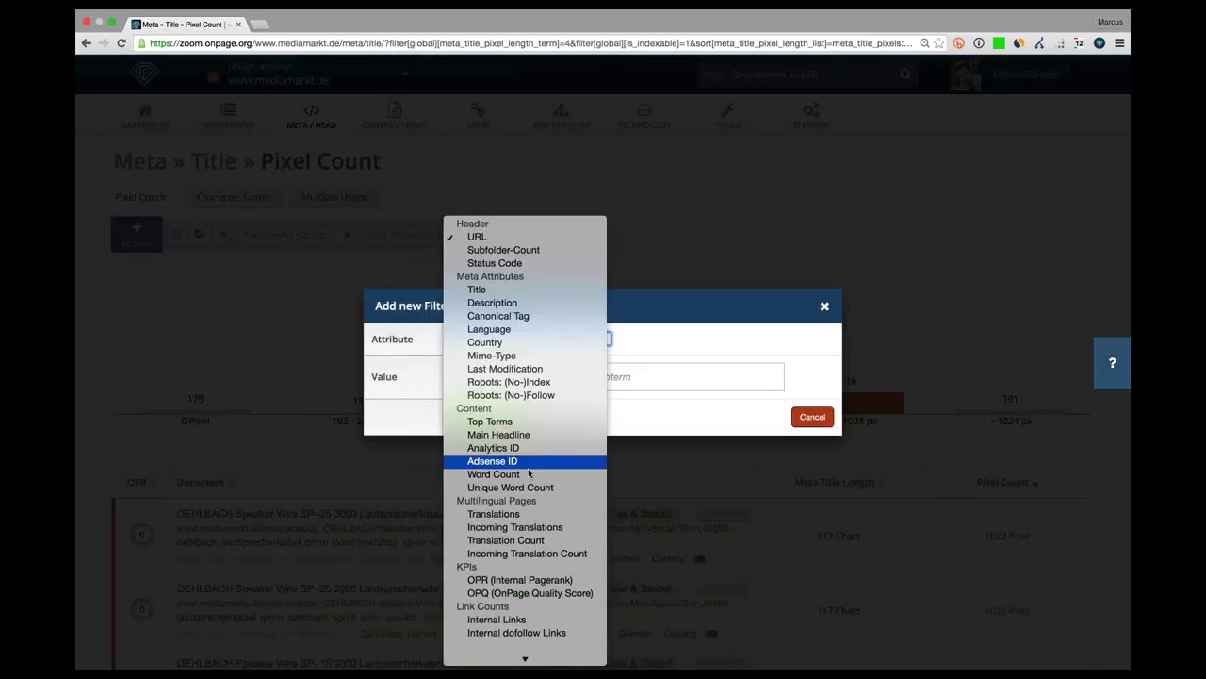
click(571, 383)
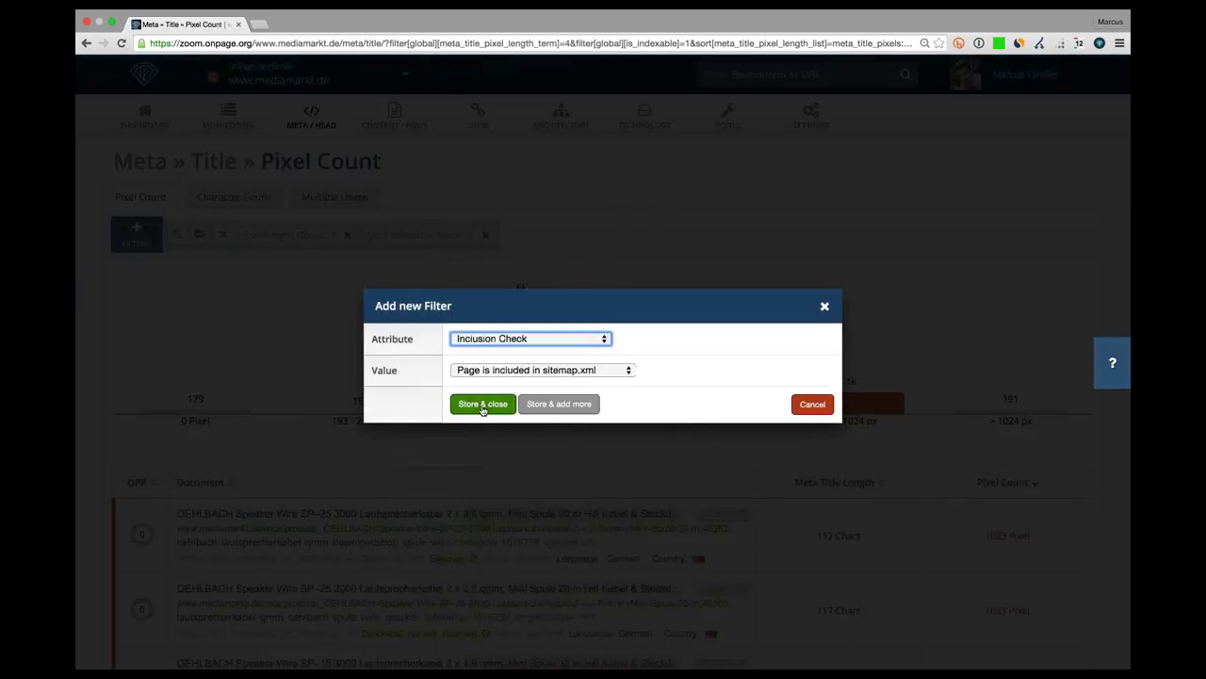
click(483, 404)
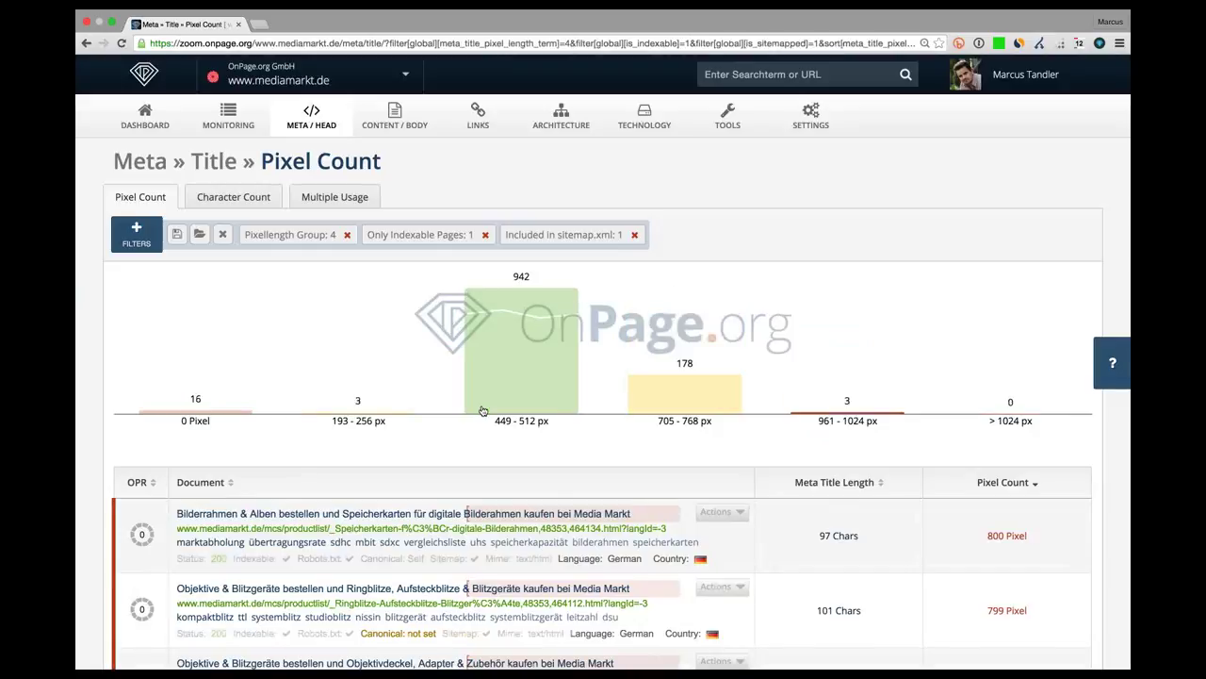
scroll(482, 411, down, 3)
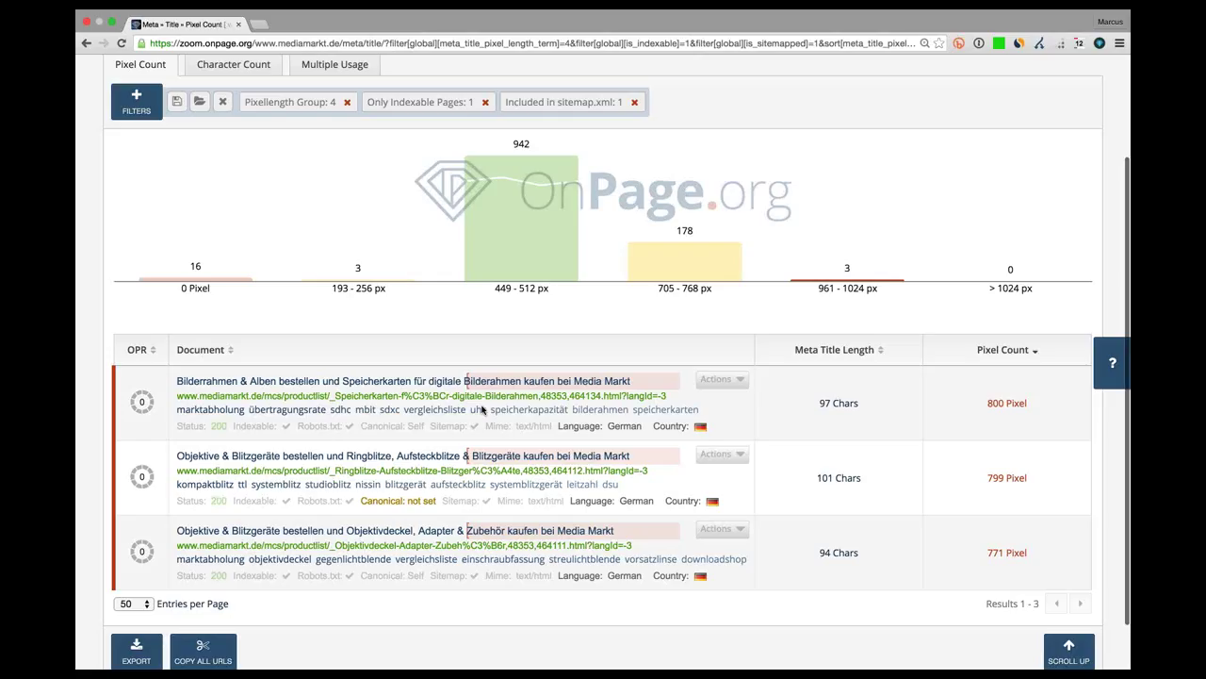
scroll(482, 409, down, 2)
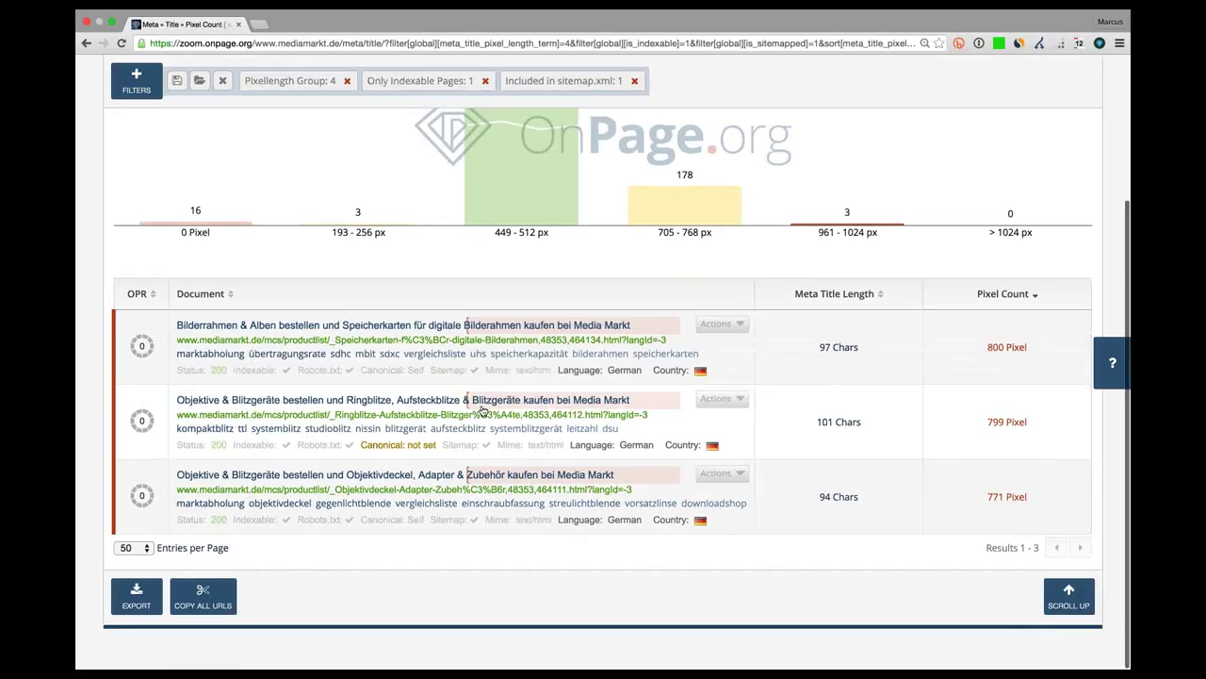
scroll(482, 411, up, 4)
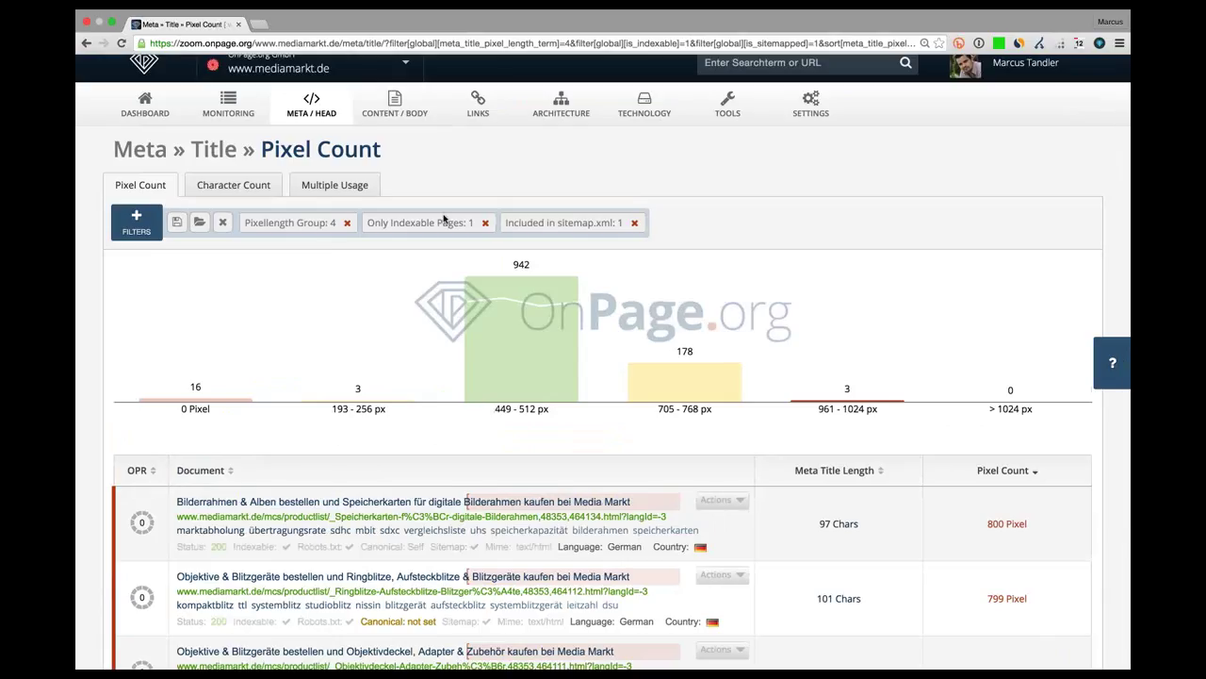
click(637, 223)
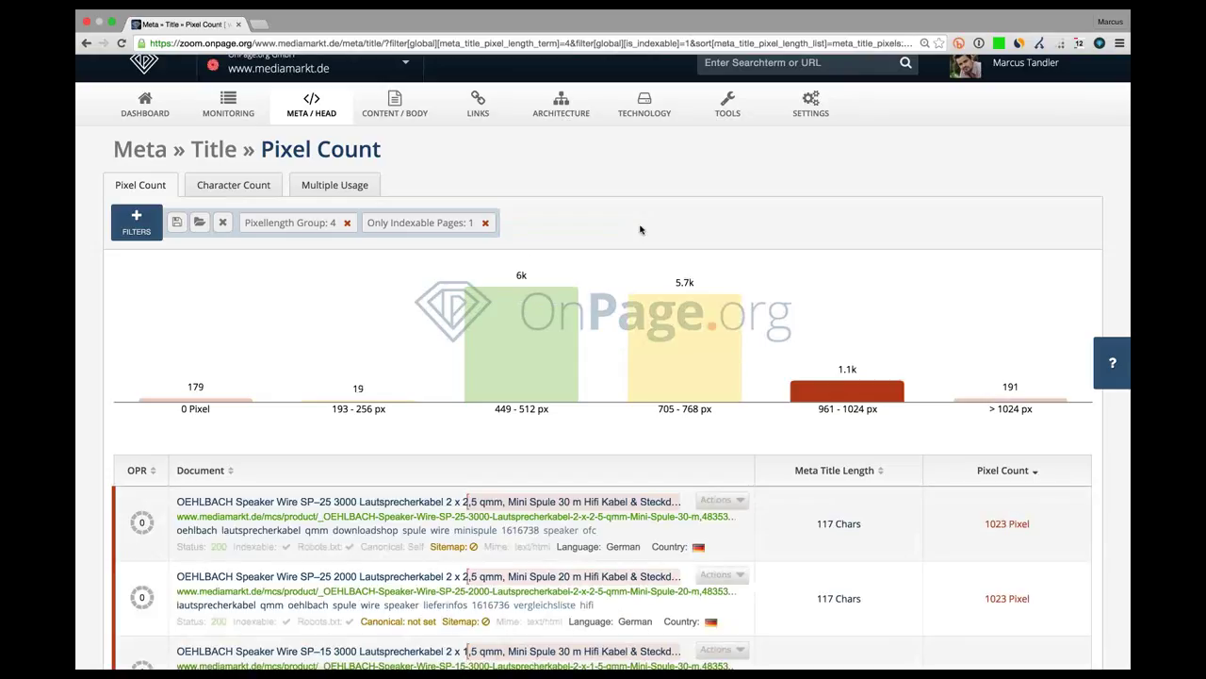
Add a language filter from a listed document to show only German pages
scroll(640, 229, down, 2)
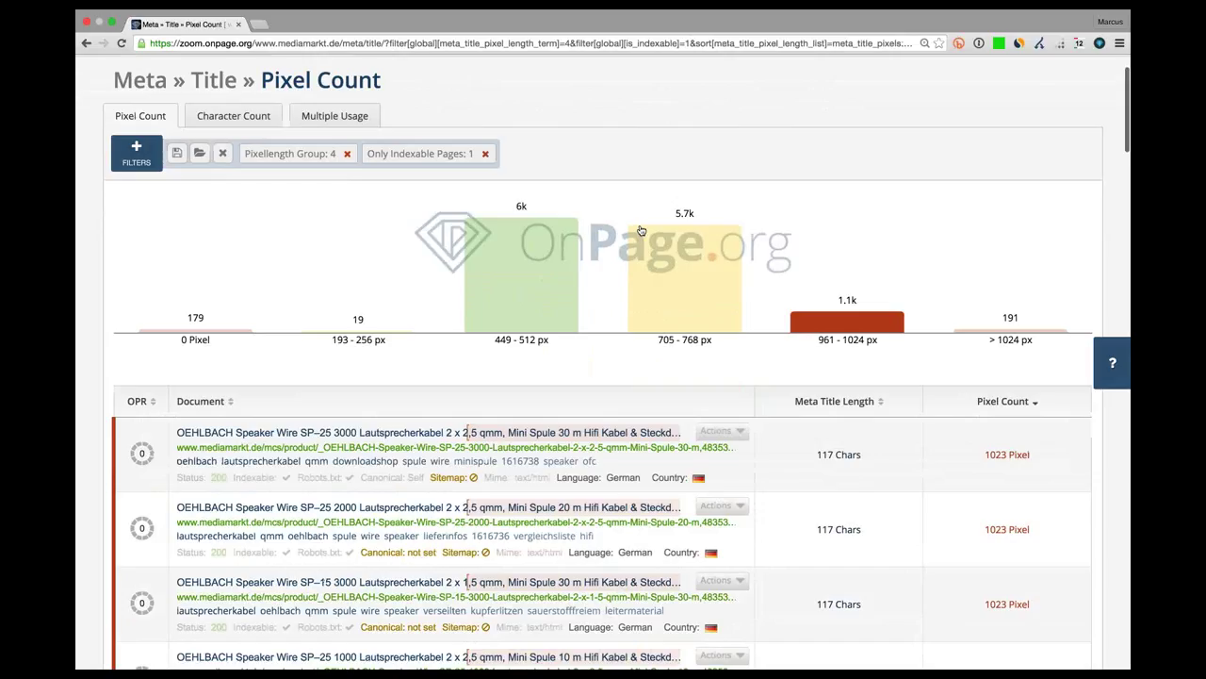
scroll(640, 230, down, 2)
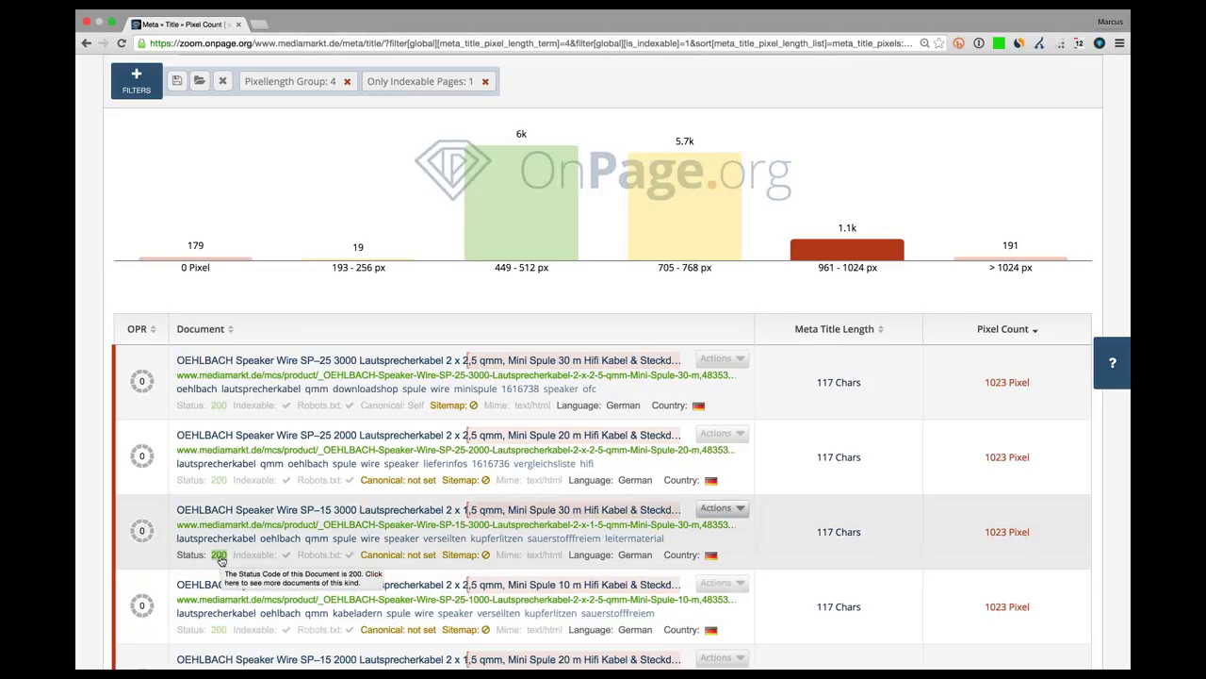
double_click(634, 554)
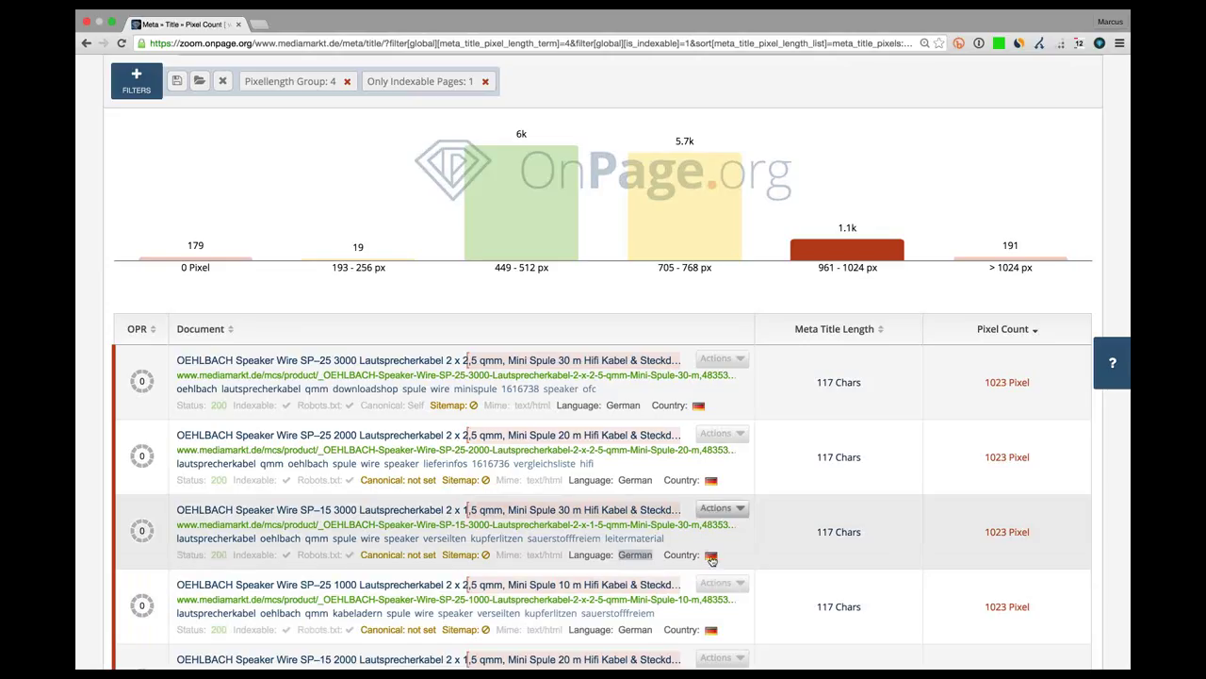
click(624, 556)
double_click(628, 556)
click(630, 557)
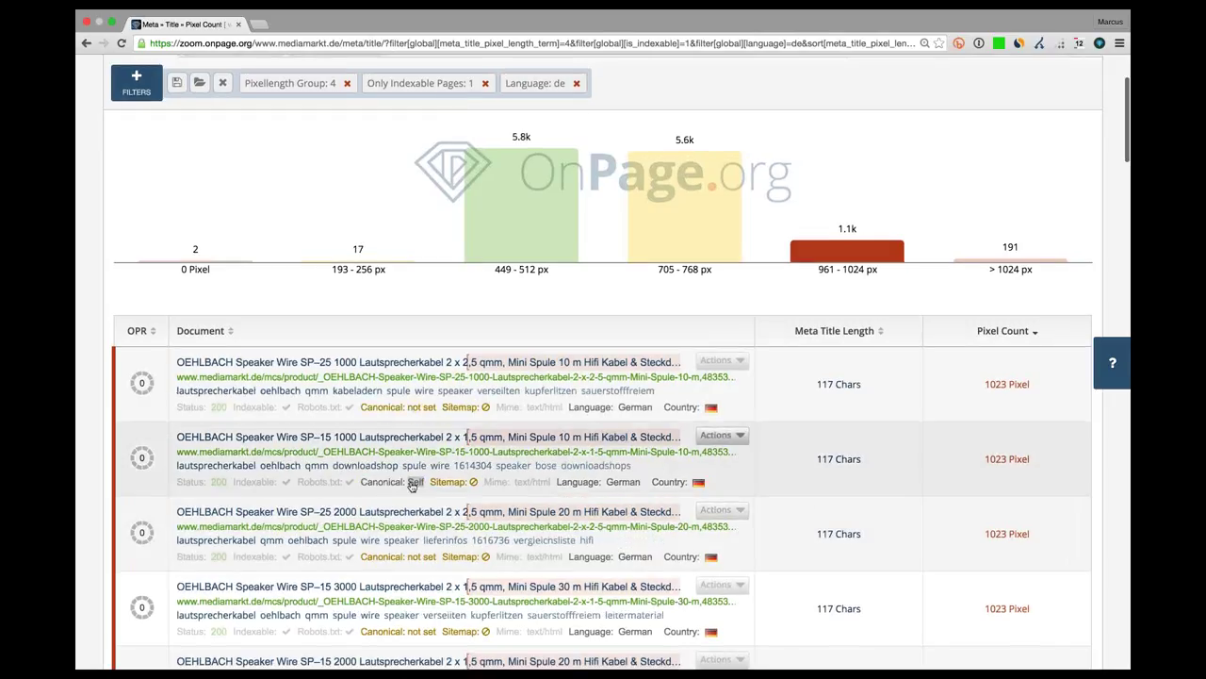
Filter the list to documents whose canonical points to itself and look through the matching product pages
mouse_move(412, 486)
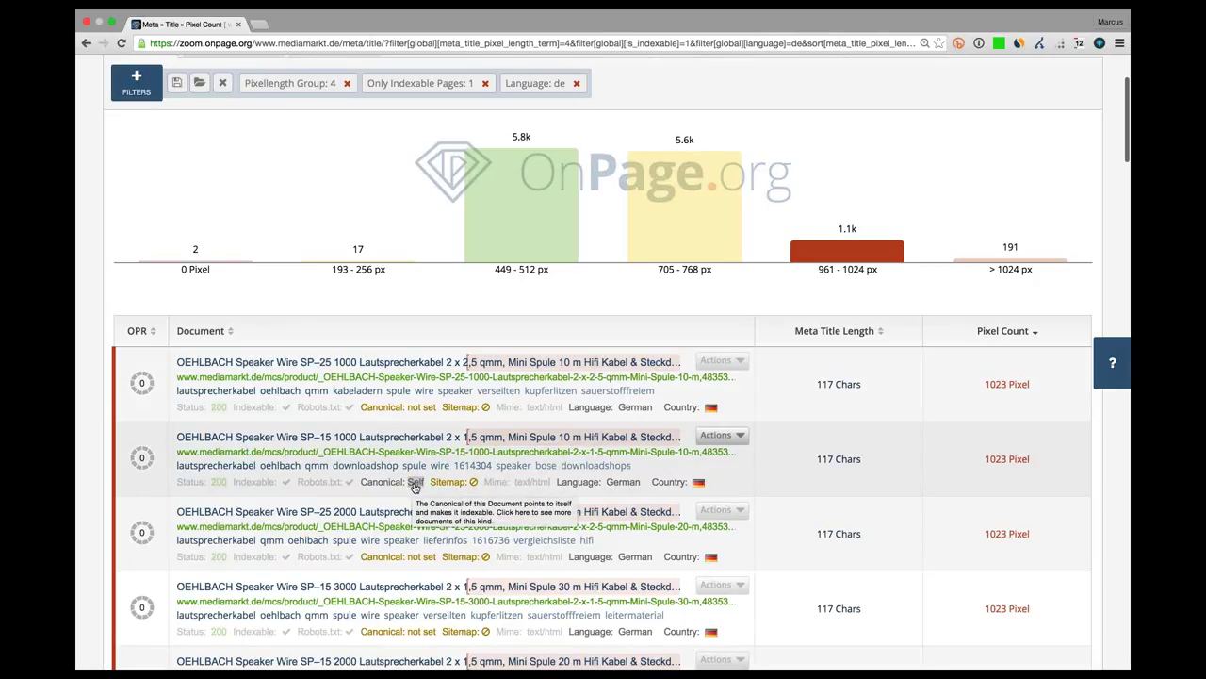
click(415, 483)
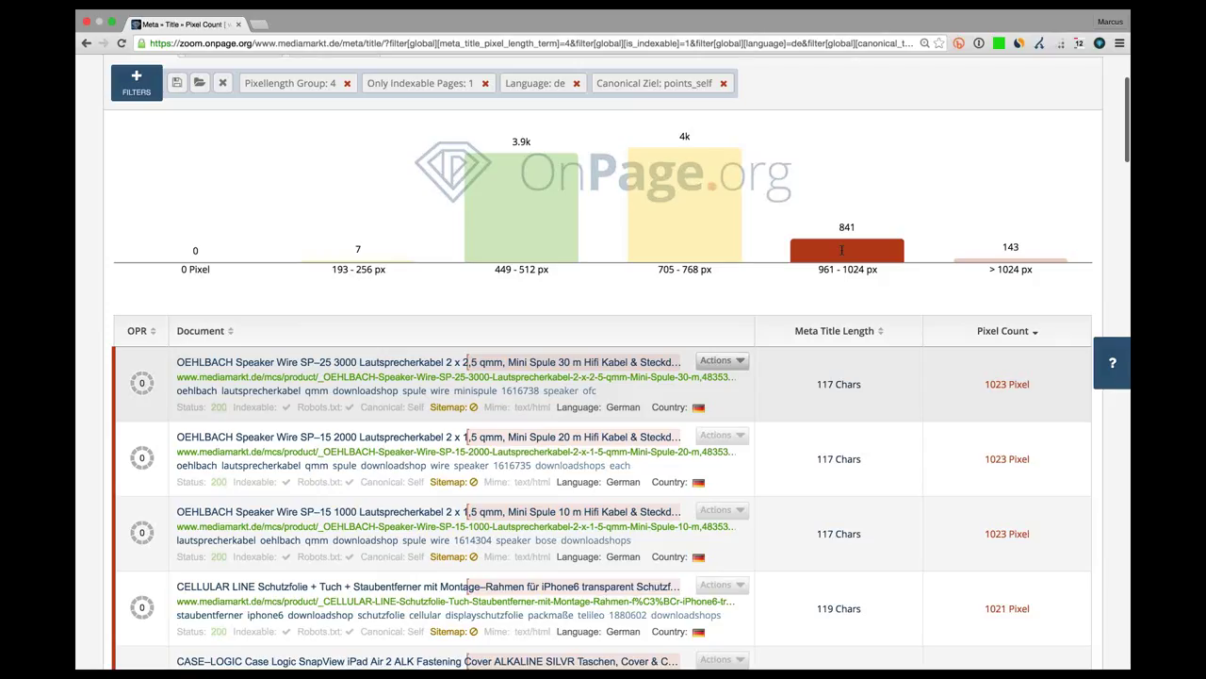
scroll(842, 249, down, 5)
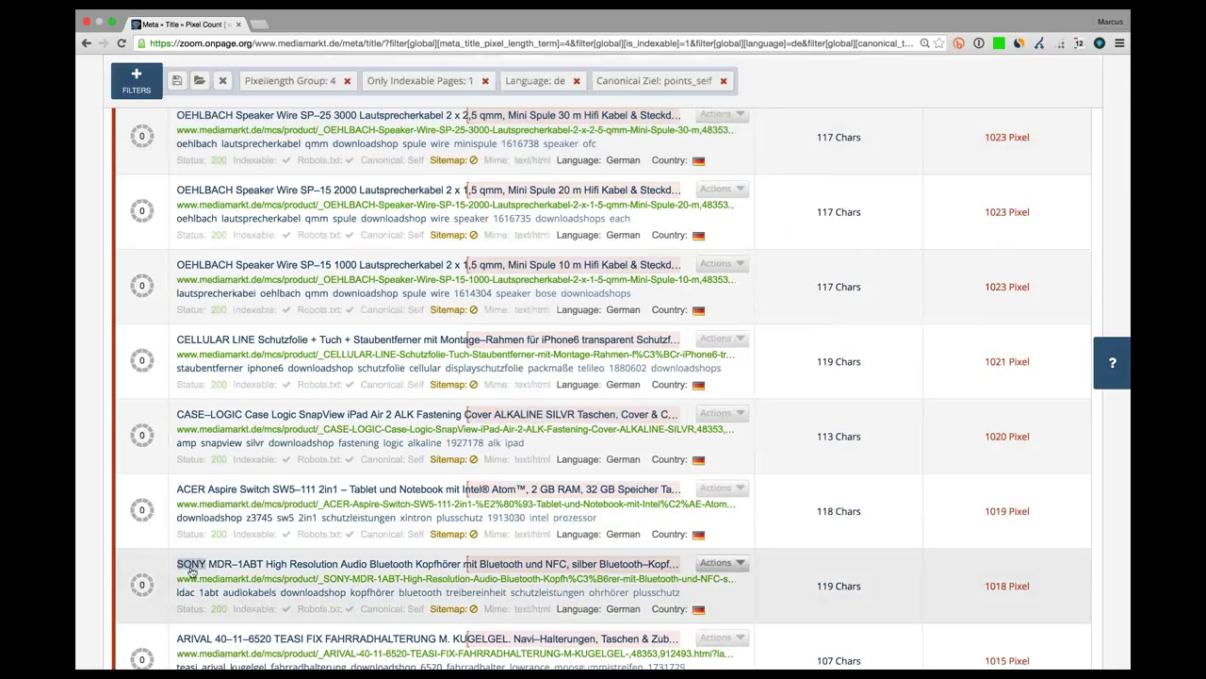
Filter the documents by the meta title word SONY from a listed product and look through the matching pages
click(191, 564)
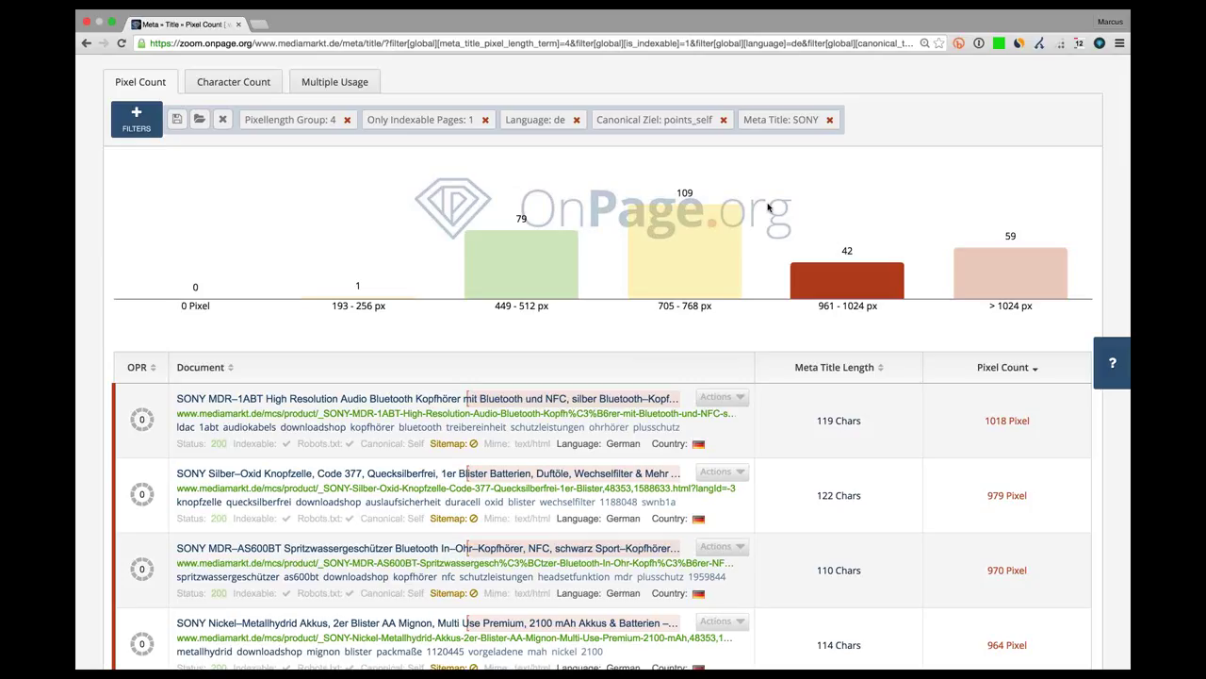
scroll(768, 207, down, 2)
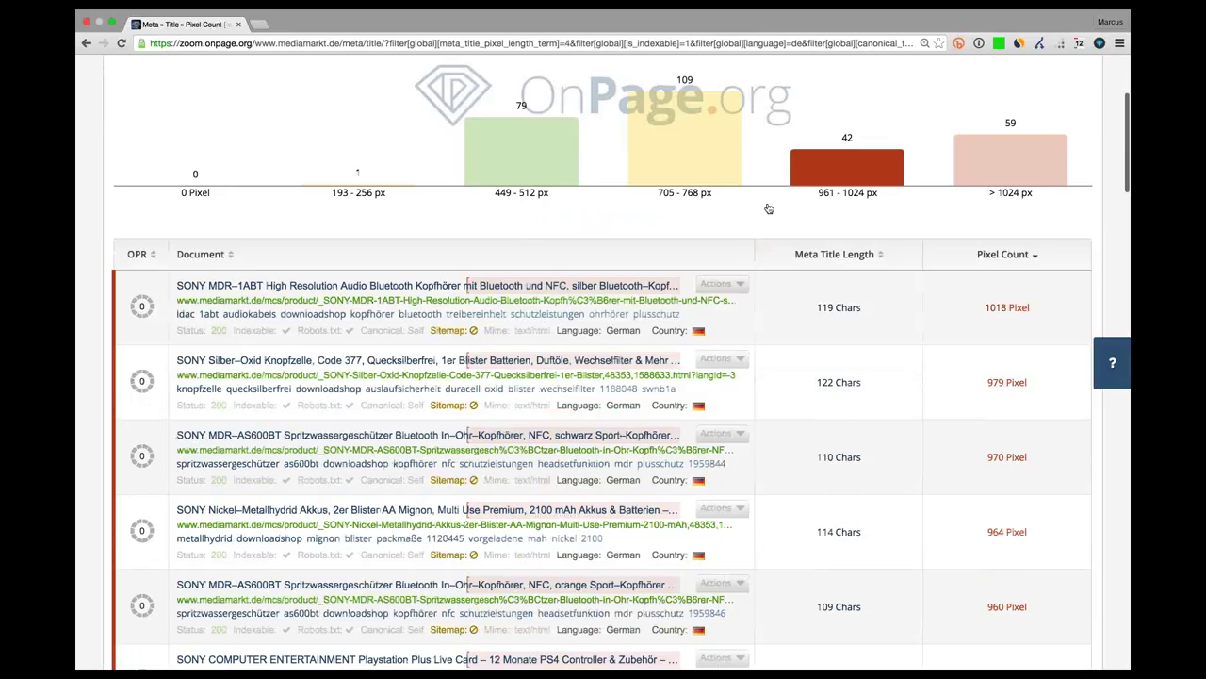
scroll(768, 208, down, 10)
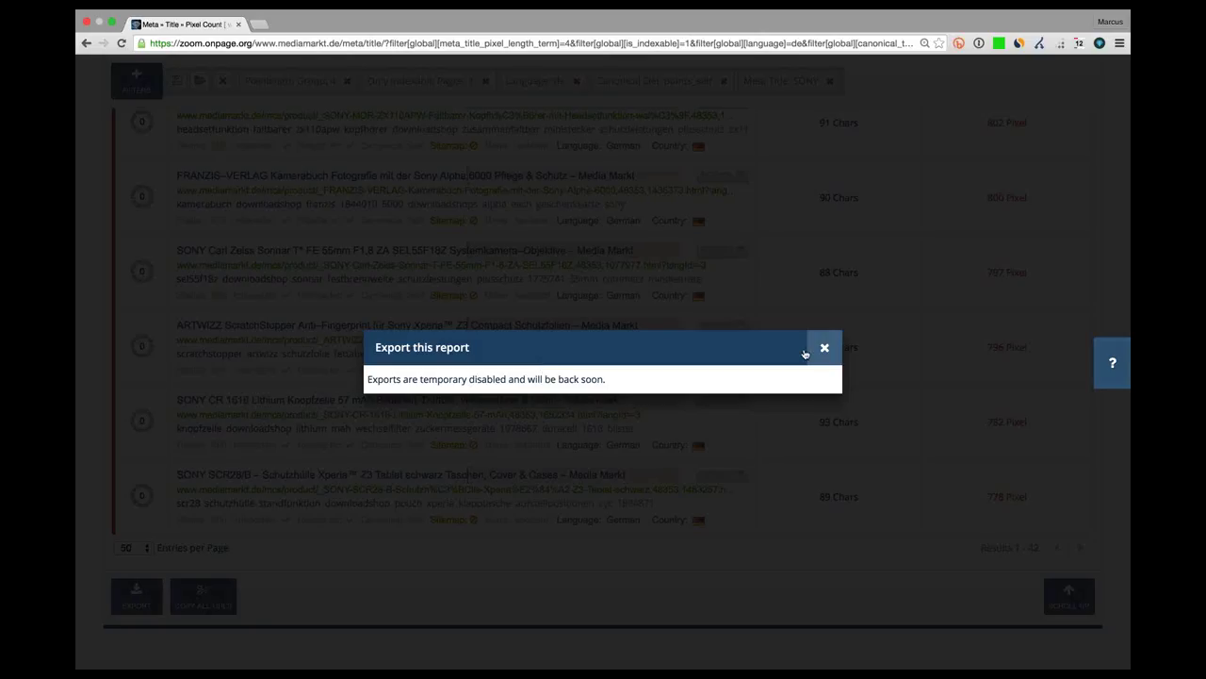
Close the report export dialog, and bring up the copyable list of all filtered URLs and close it again
click(804, 353)
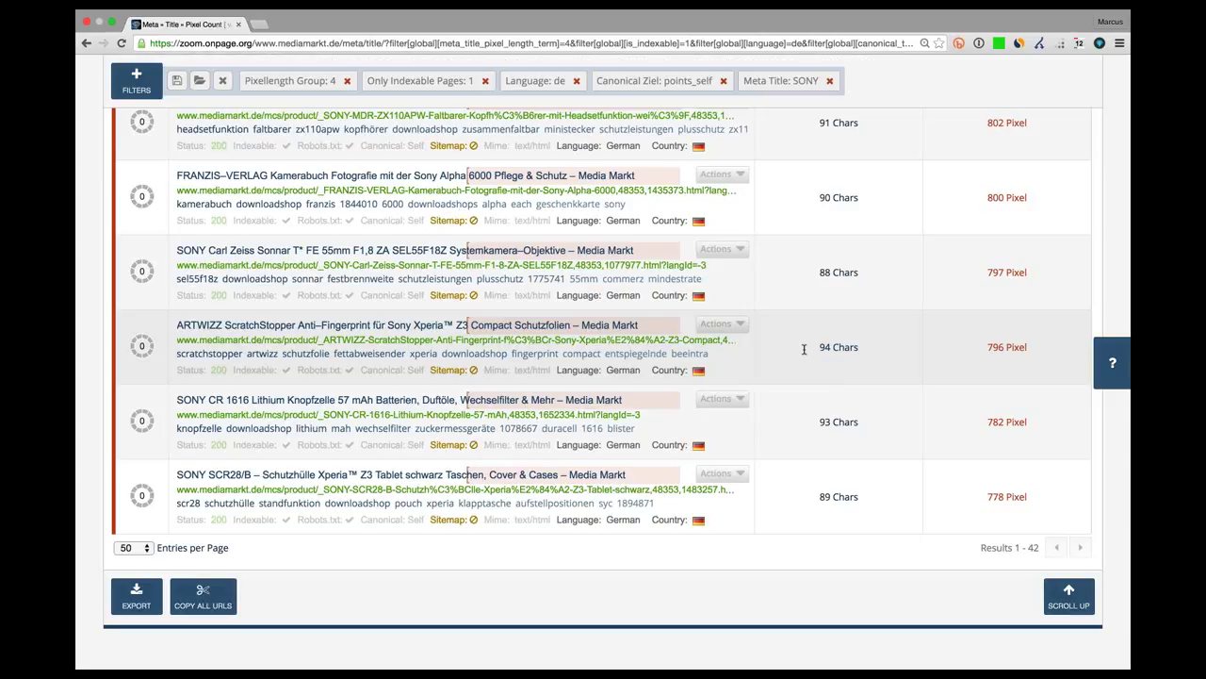
click(203, 604)
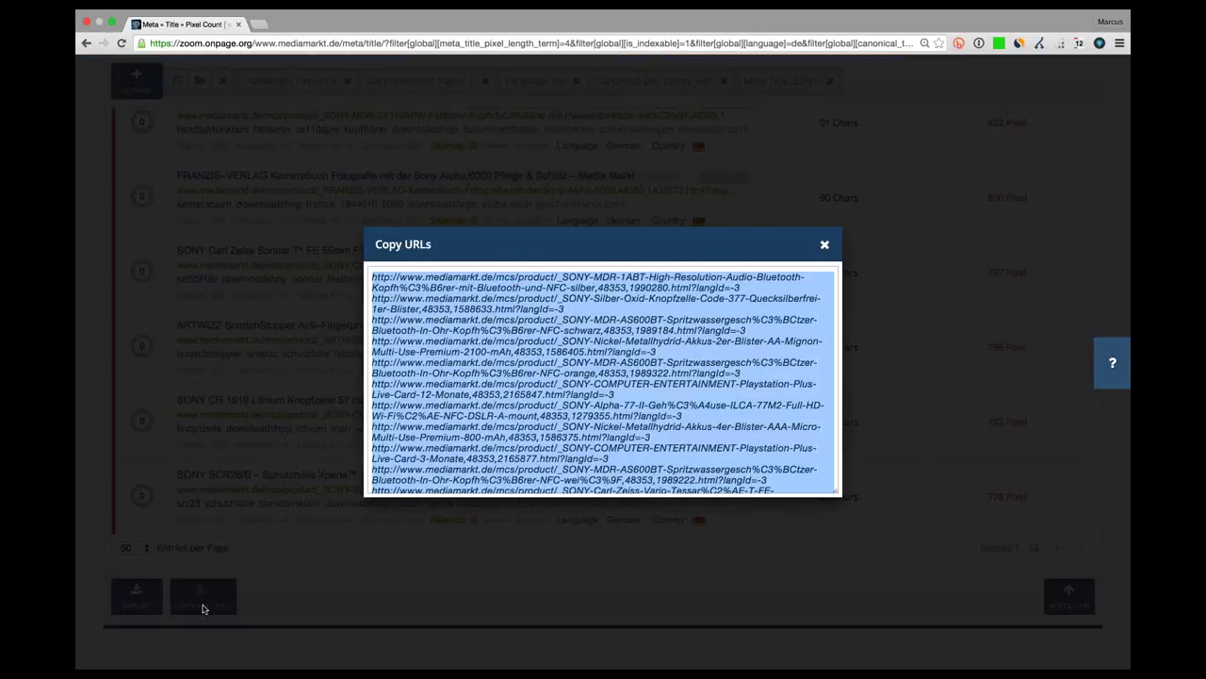
click(849, 244)
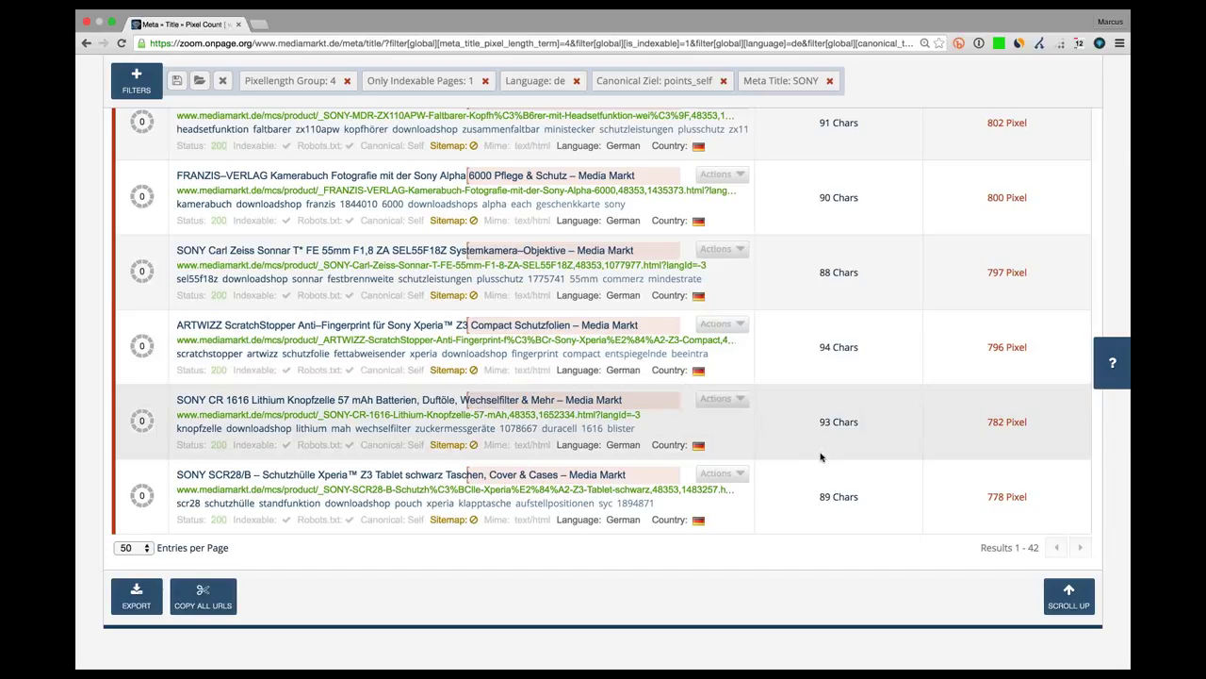
Try the sitemap Last Modification and Internal Links attributes in a new filter
scroll(806, 424, up, 15)
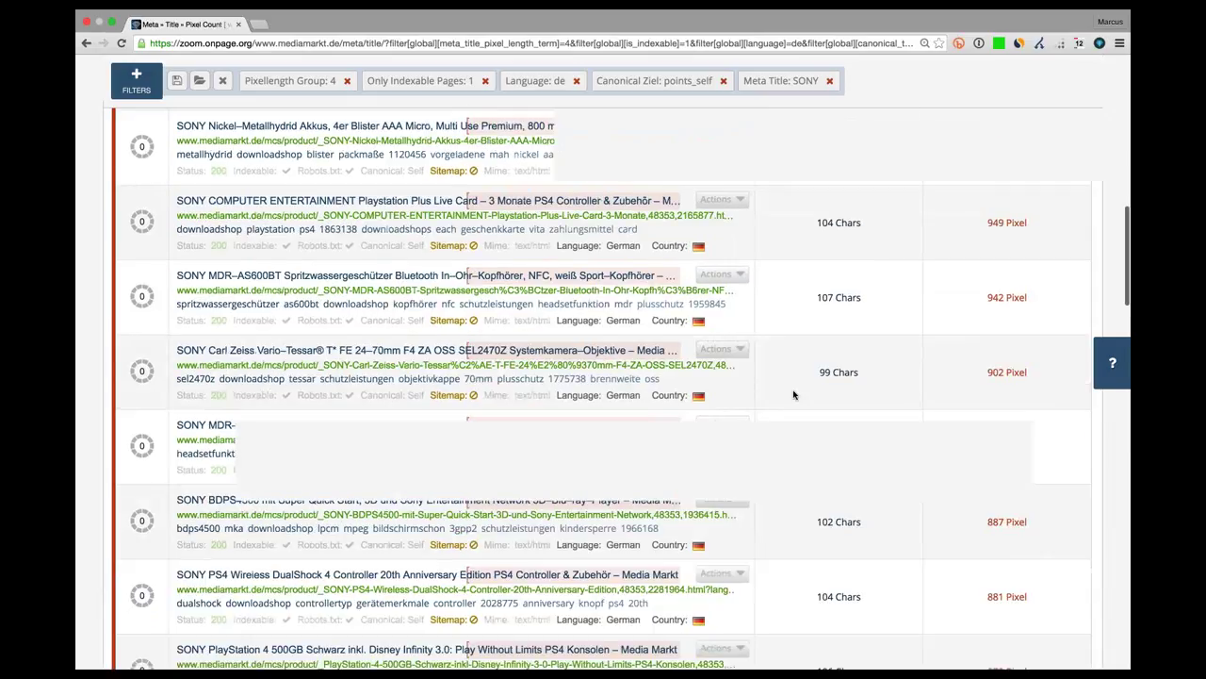
scroll(794, 395, up, 5)
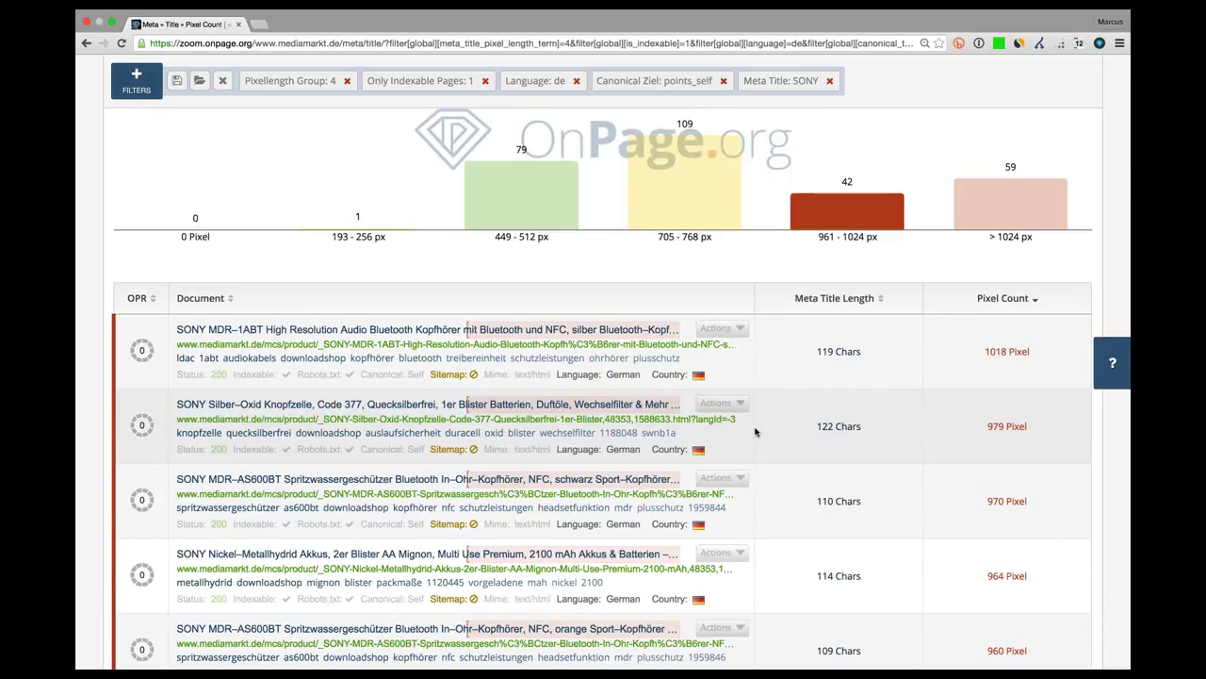
scroll(601, 300, up, 3)
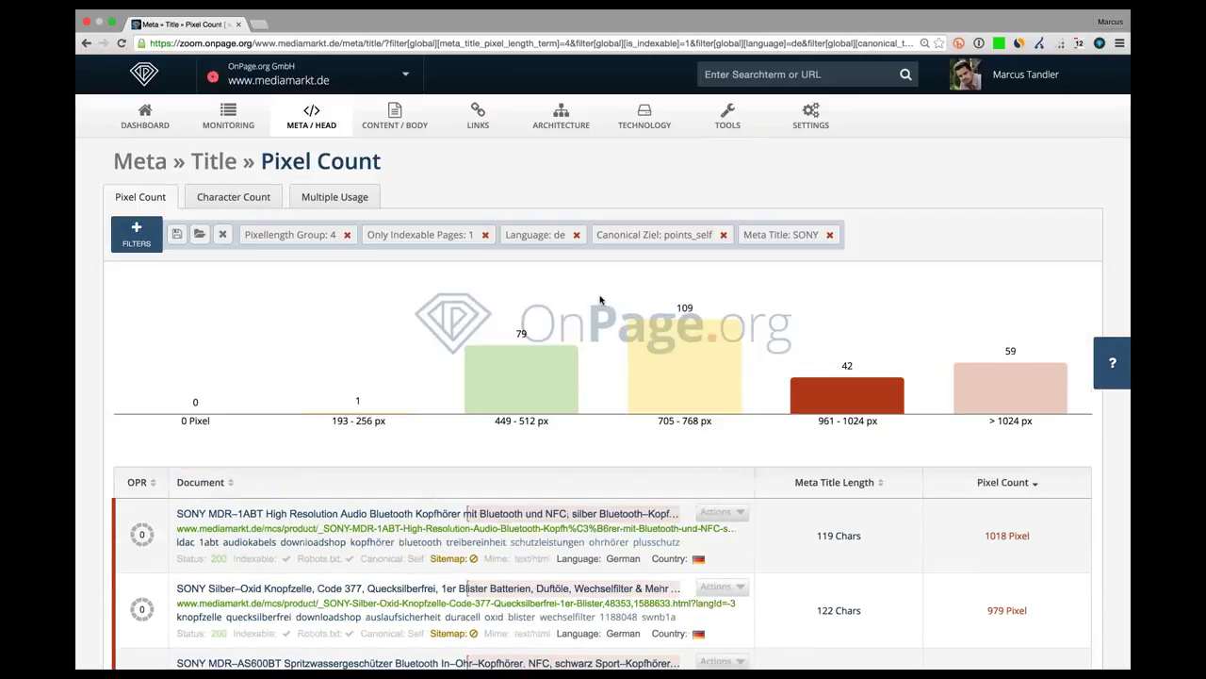
click(136, 234)
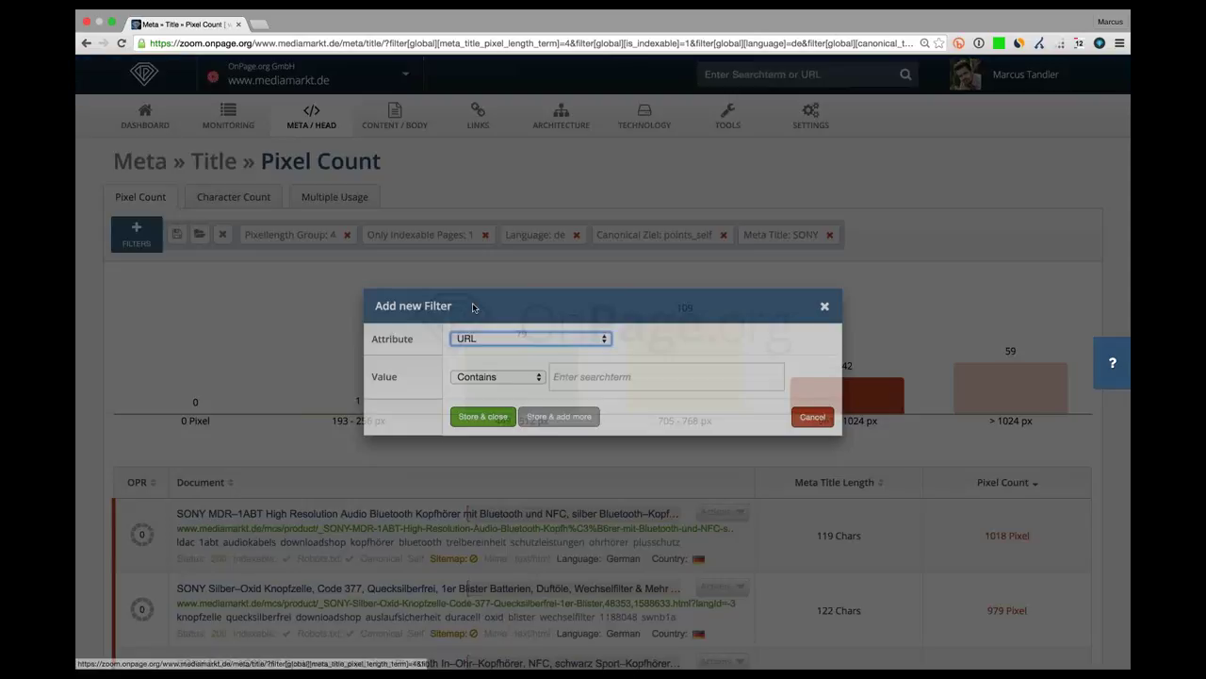
click(531, 338)
scroll(530, 390, down, 5)
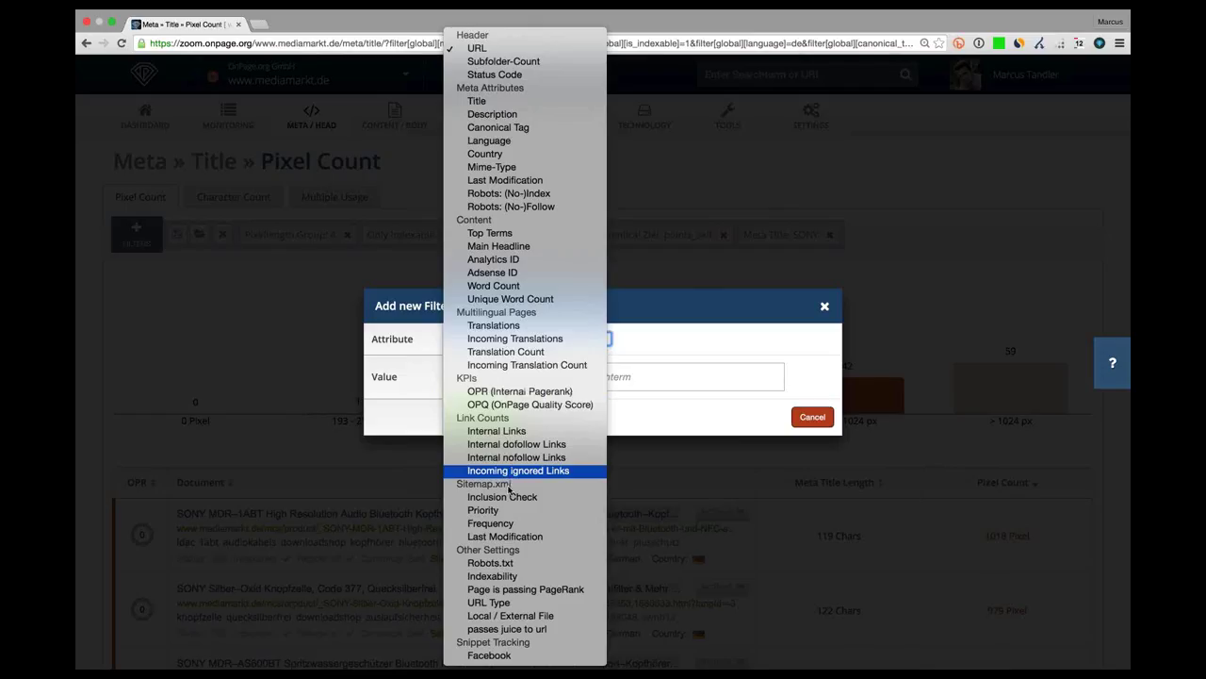
click(504, 539)
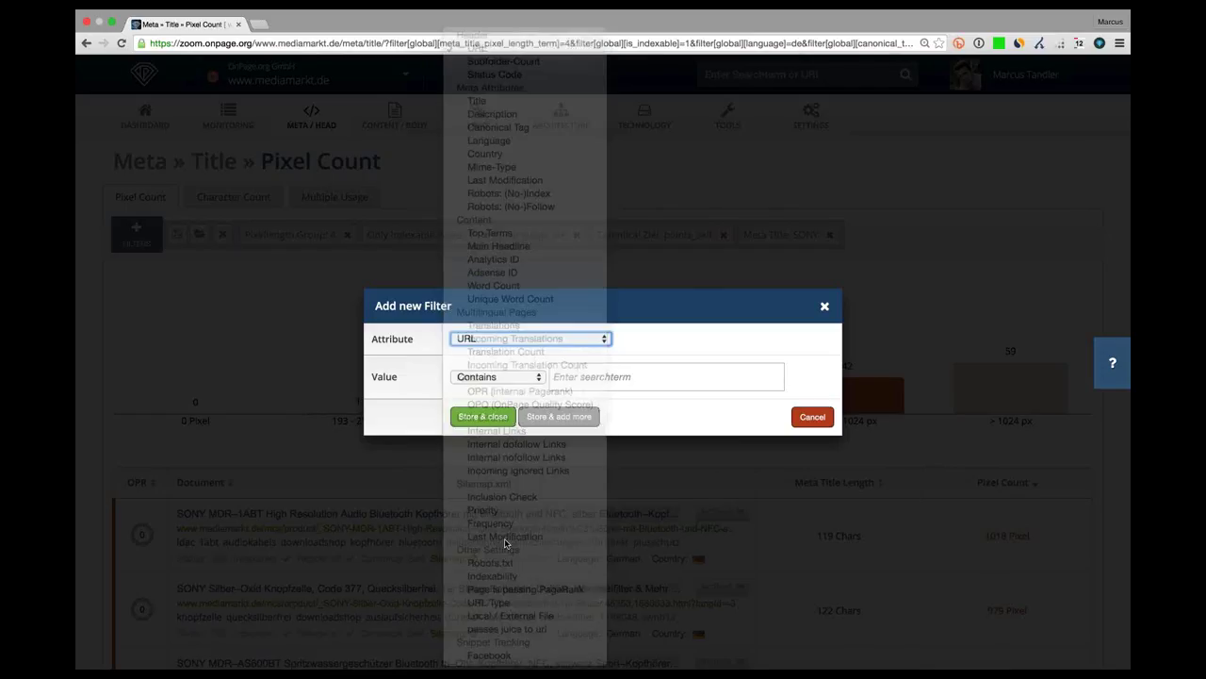
click(530, 379)
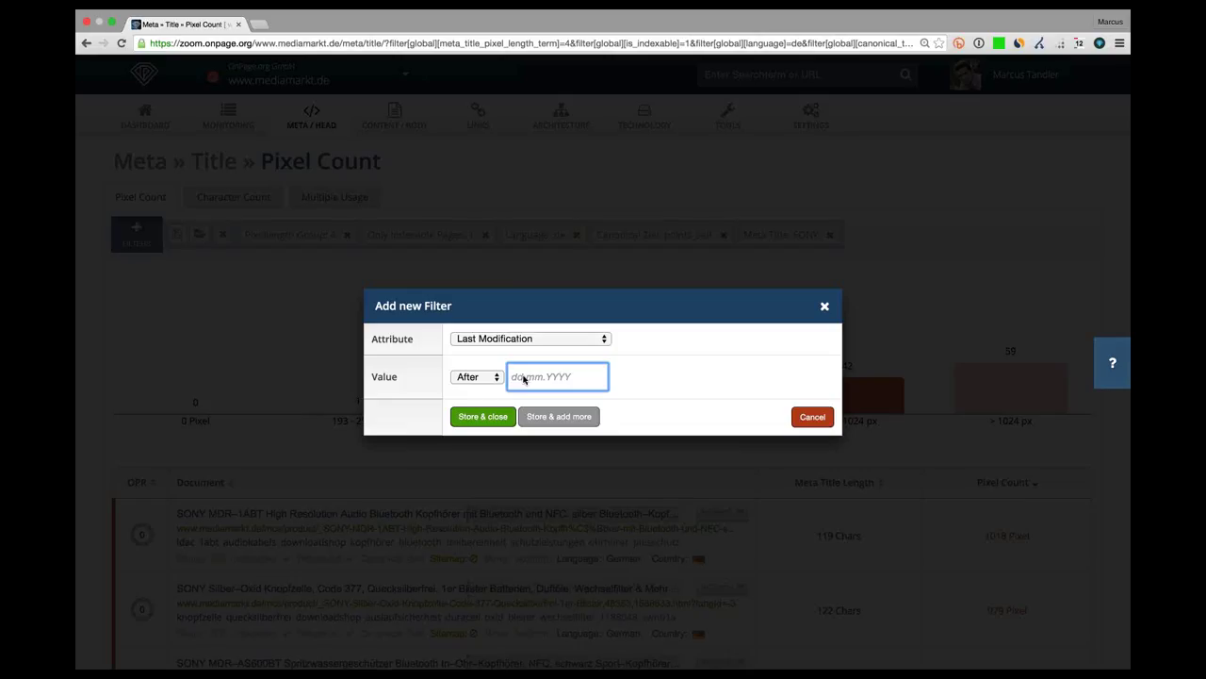
click(528, 339)
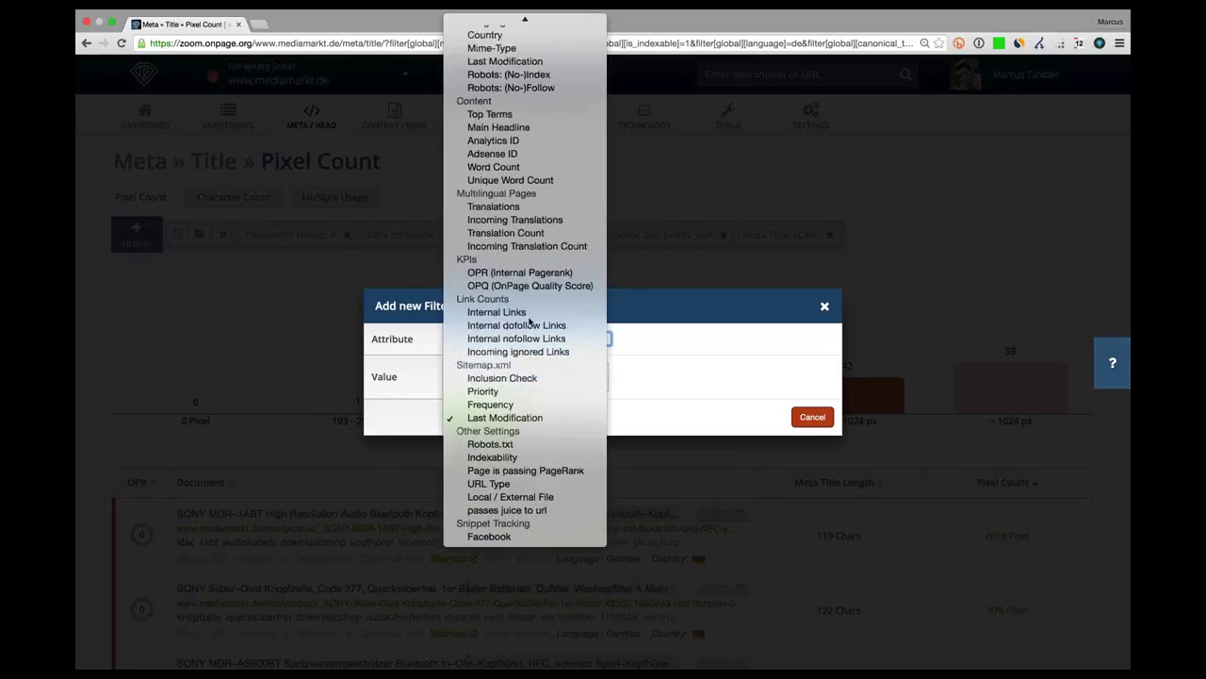
click(514, 311)
click(594, 380)
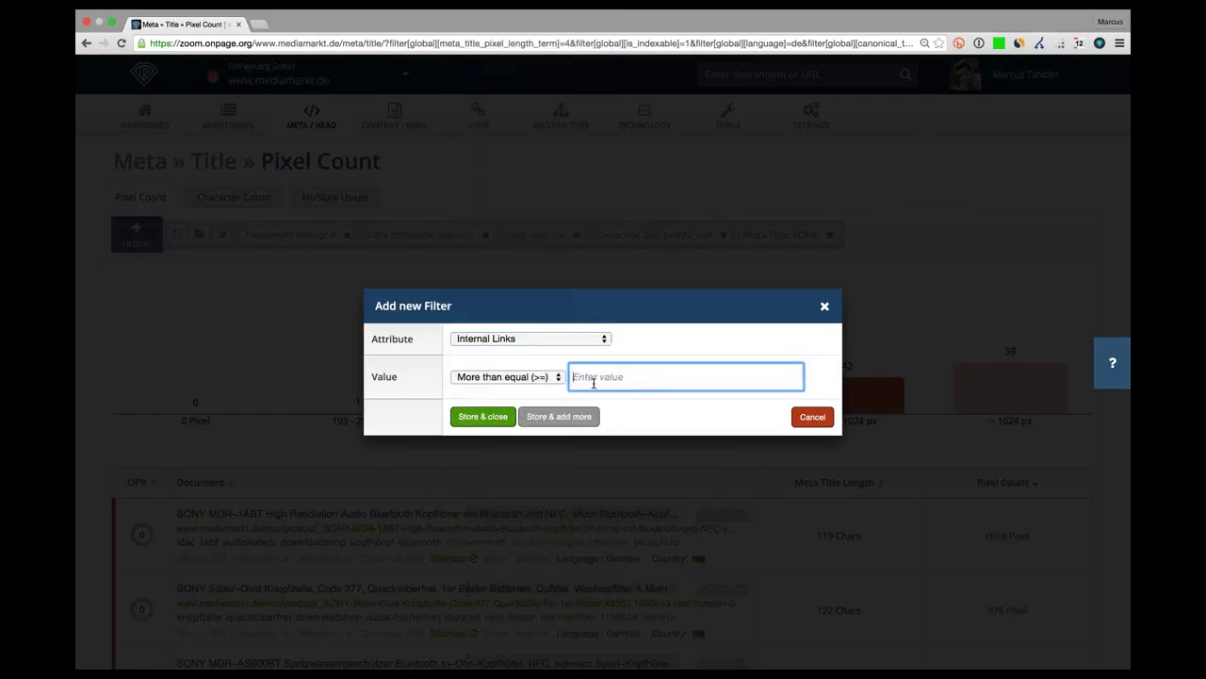
Try a Word Count filter with a range of 250 to 1000 and discard the new filter
click(538, 342)
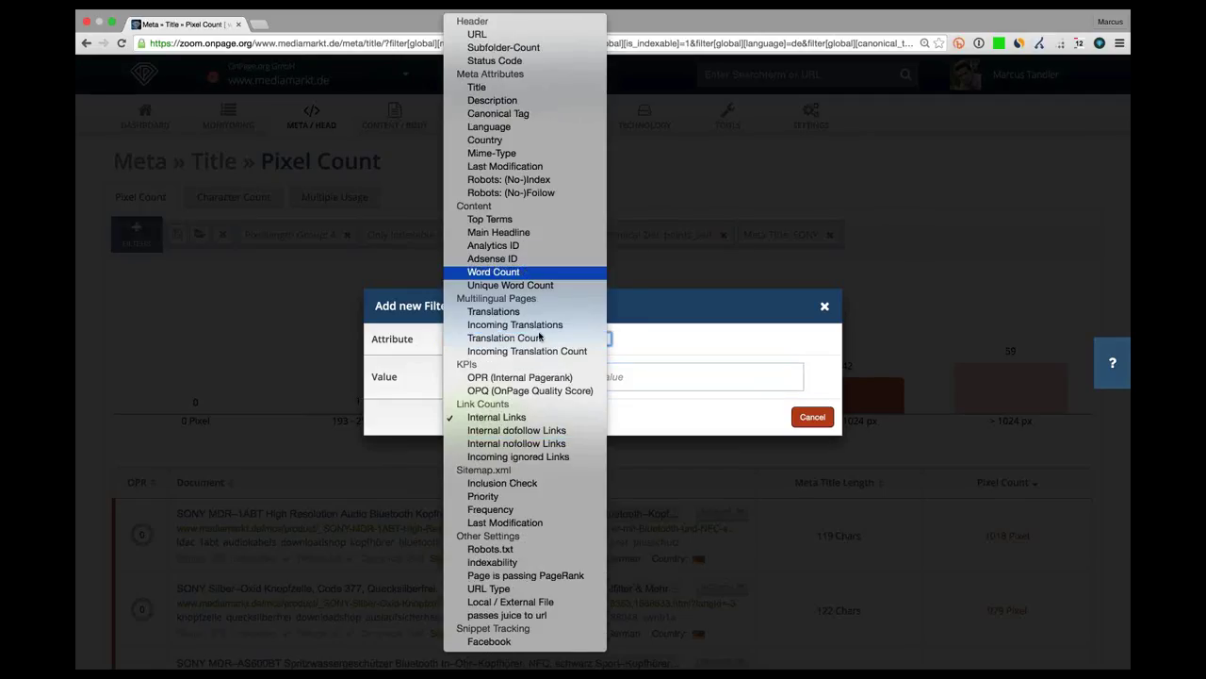
key(Return)
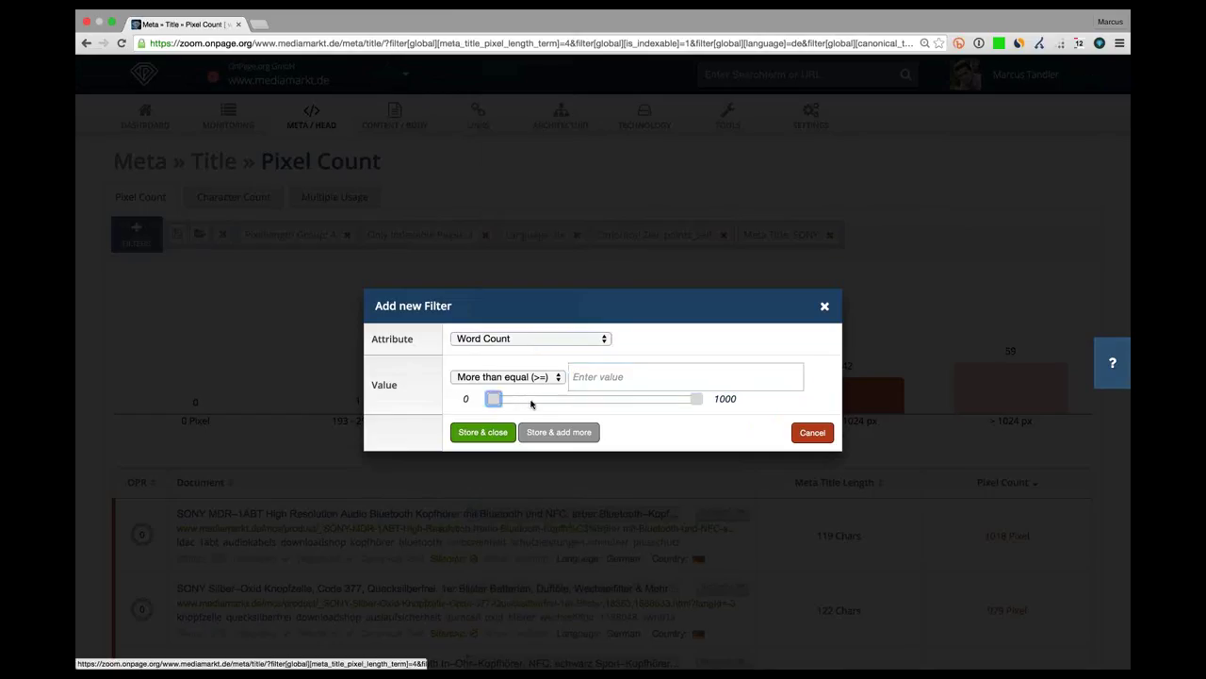
drag(495, 399, 547, 406)
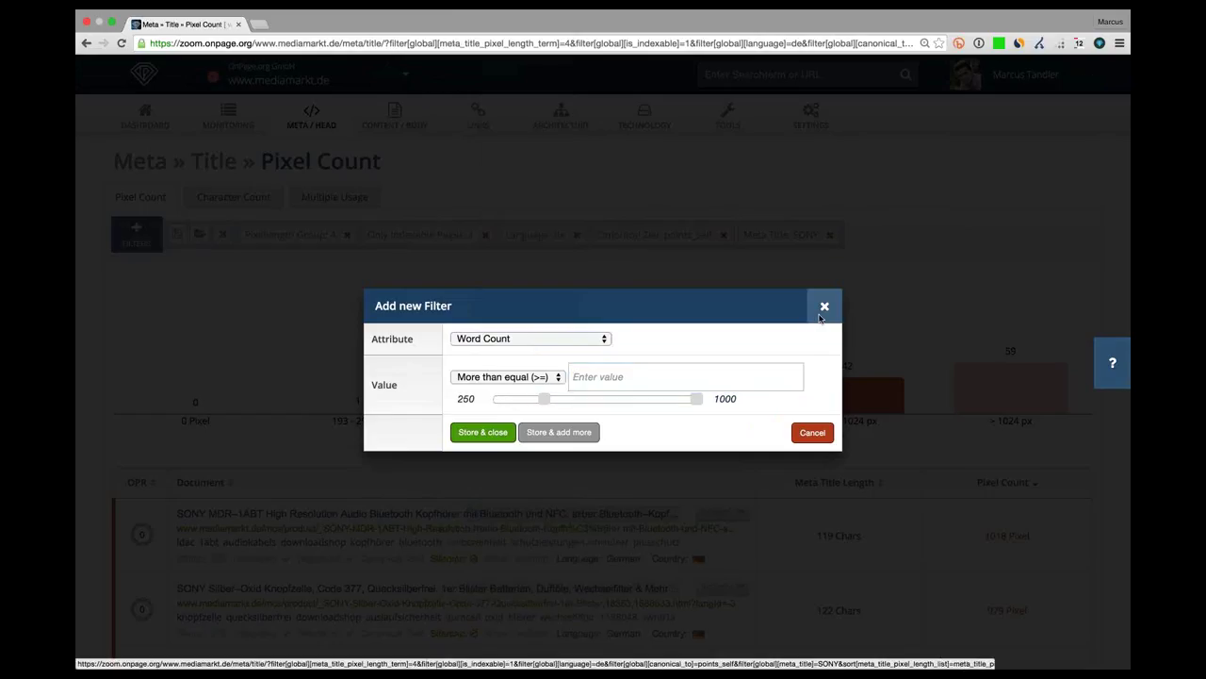
click(822, 308)
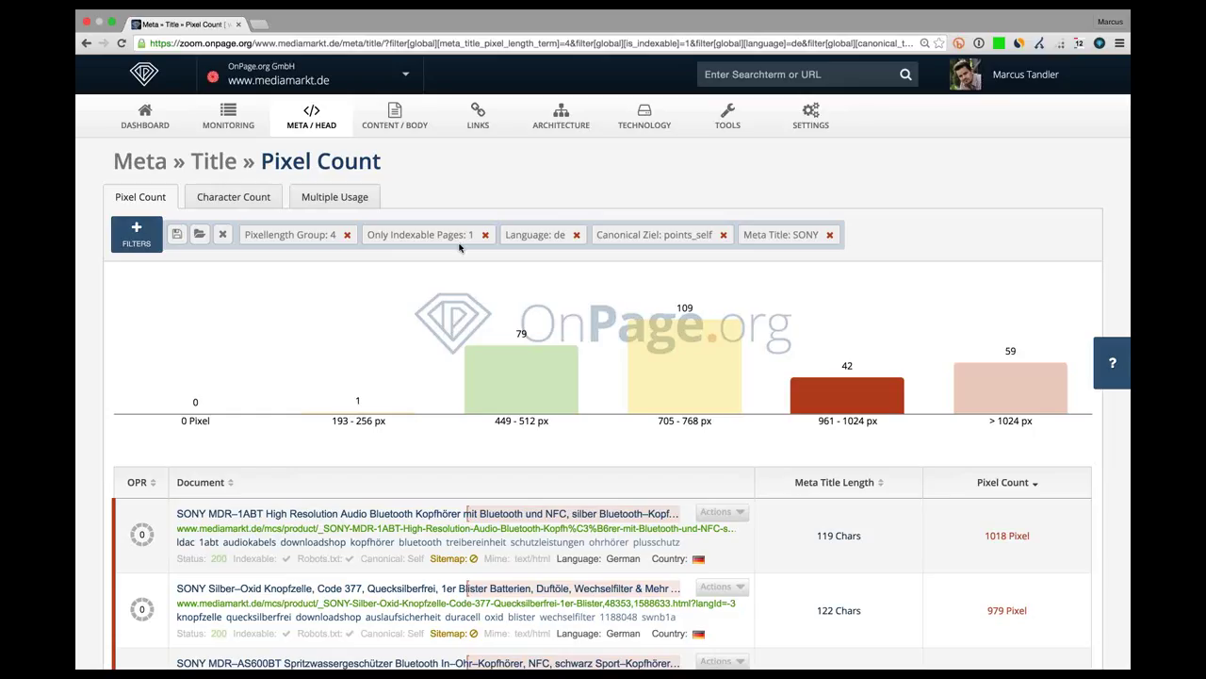
Save the current filter combination as a new segment named "my stuff"
click(176, 235)
text(my stuff)
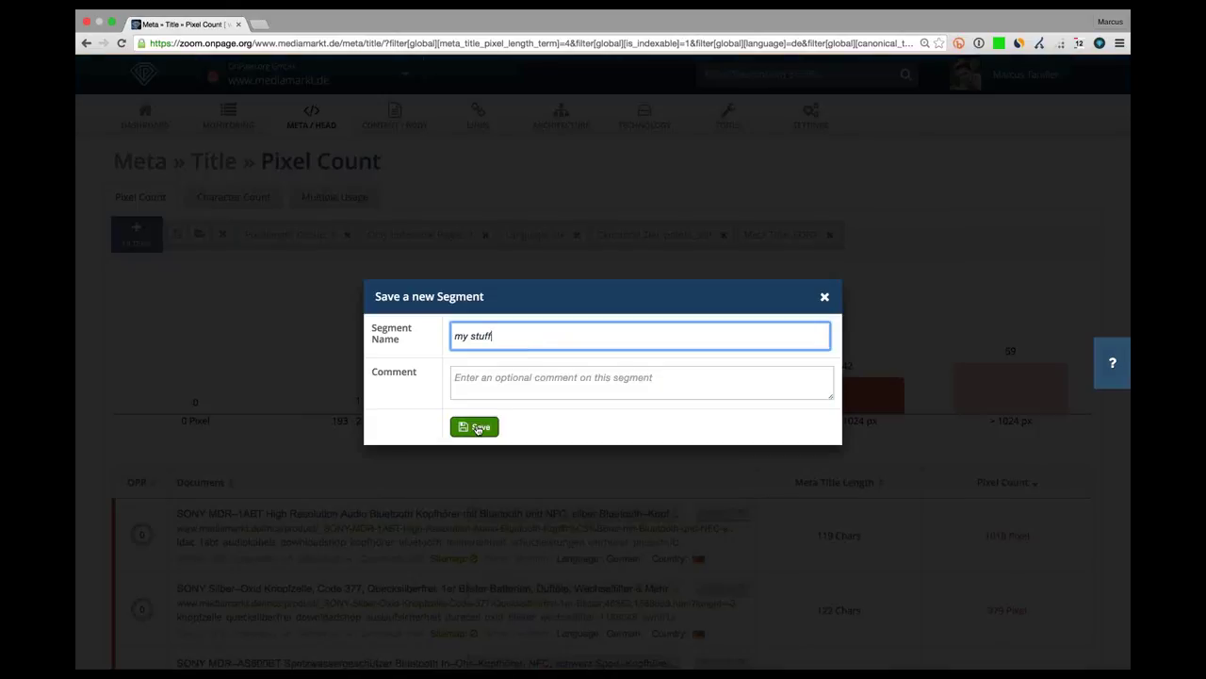
click(477, 429)
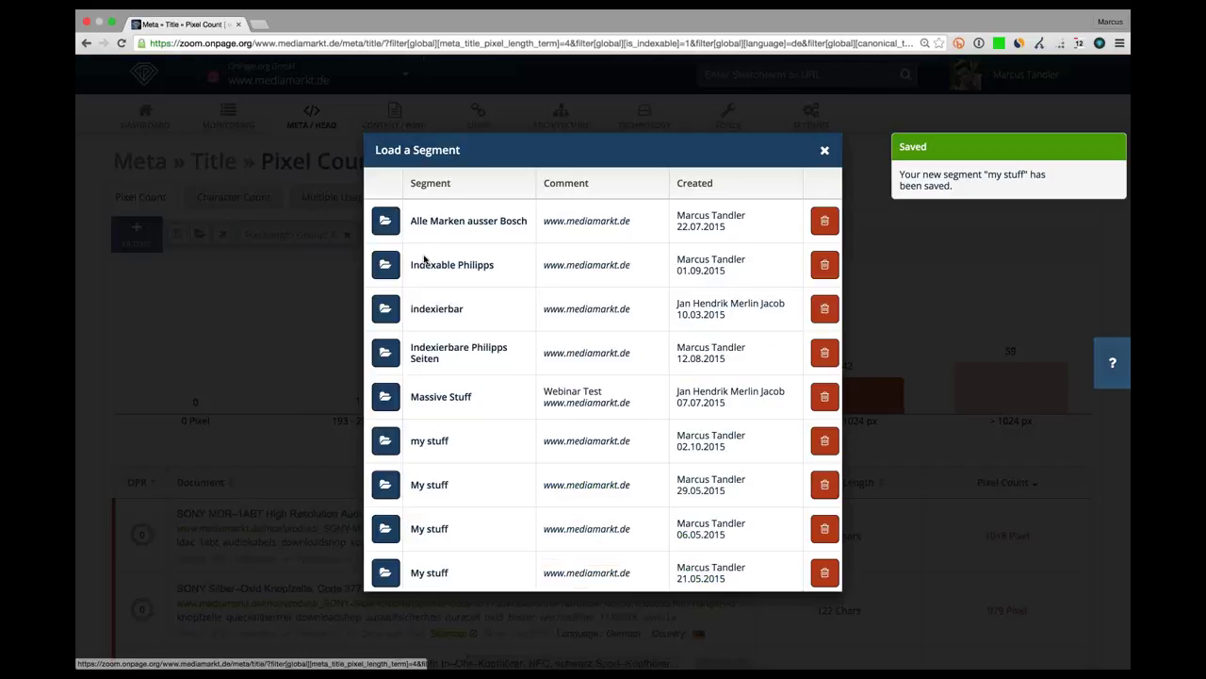
Look through the list of saved segments and close it without loading one
scroll(499, 308, down, 1)
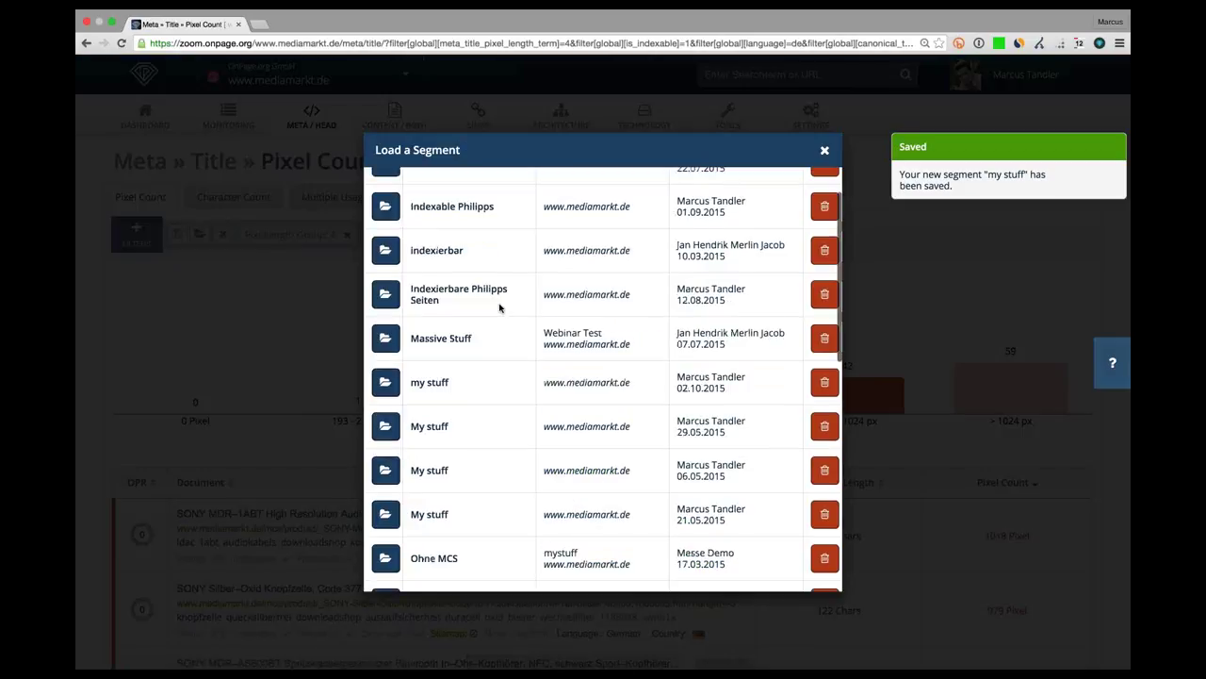
scroll(500, 309, up, 2)
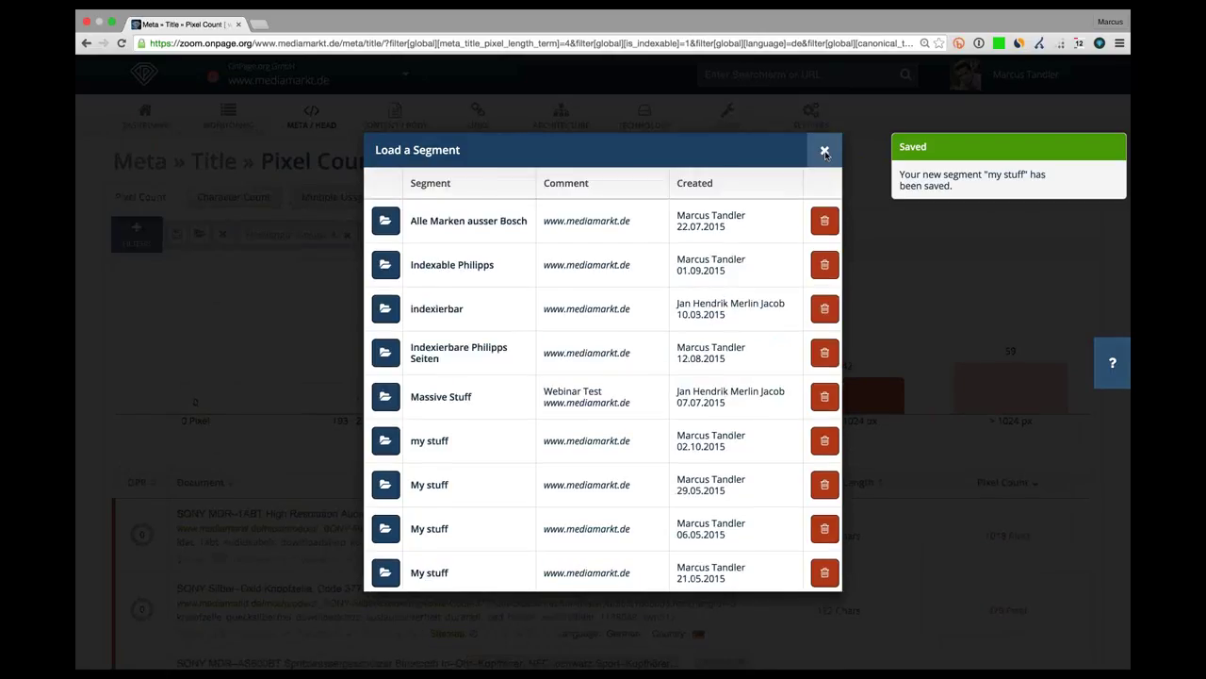
click(824, 150)
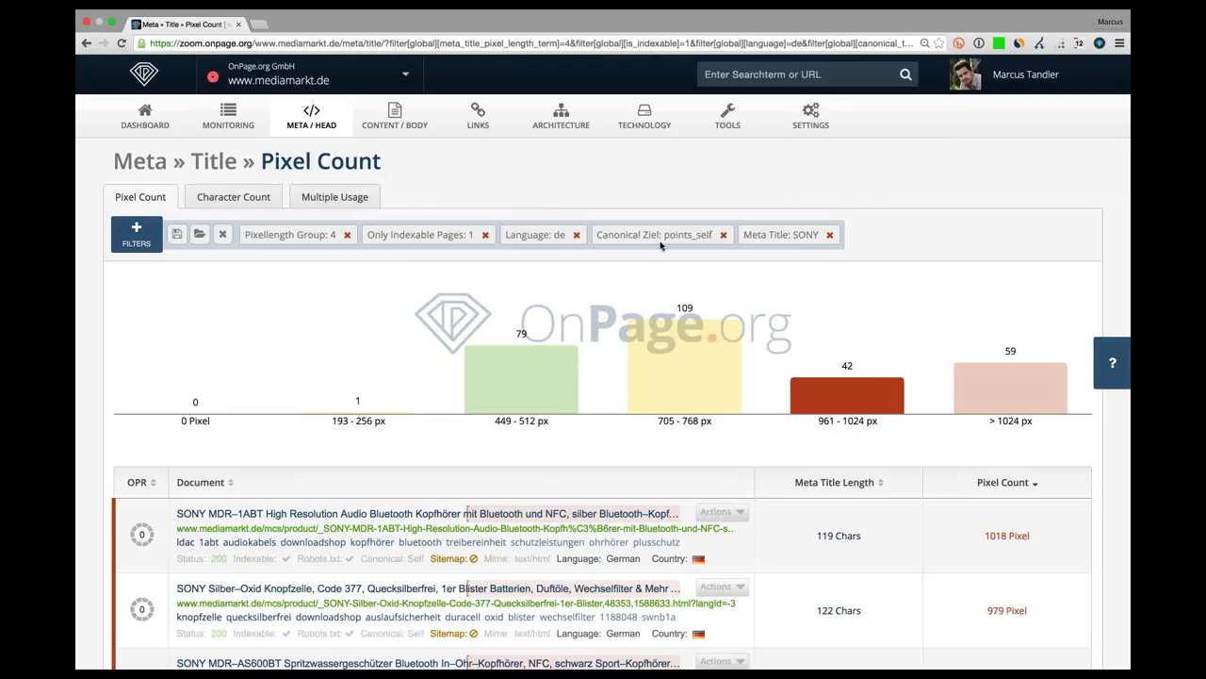
Remove the meta title, canonical, language and indexable-pages filters, keeping only Pixellength Group 4
click(827, 235)
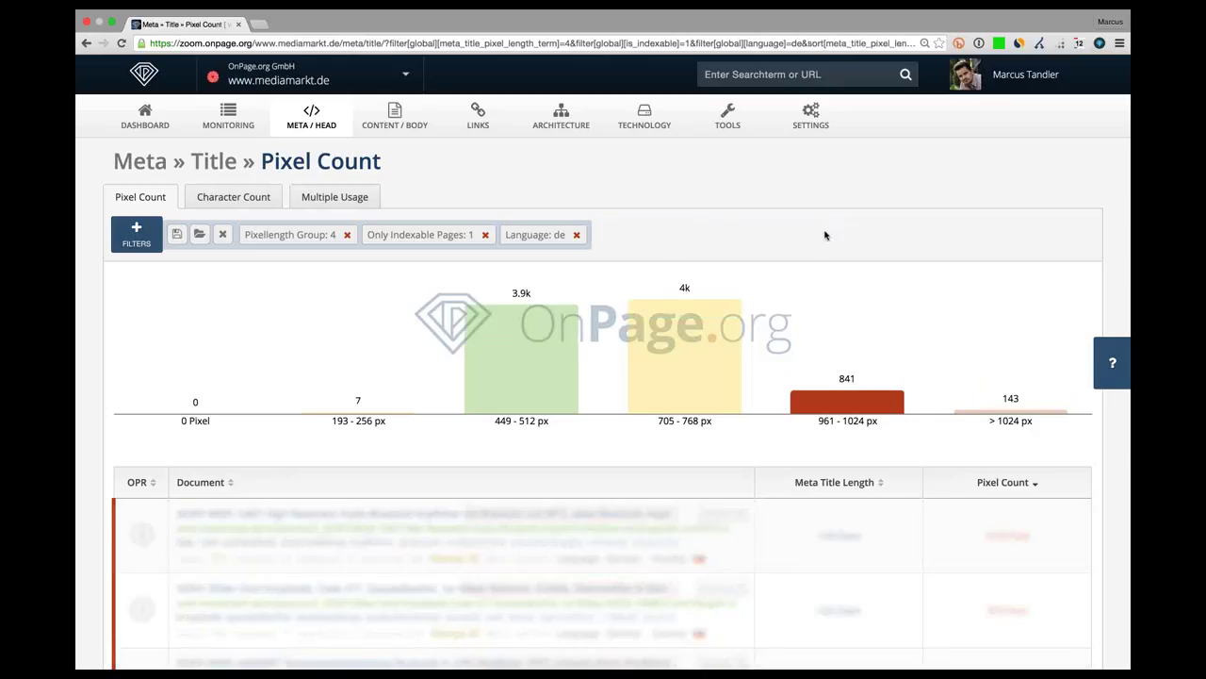
click(591, 234)
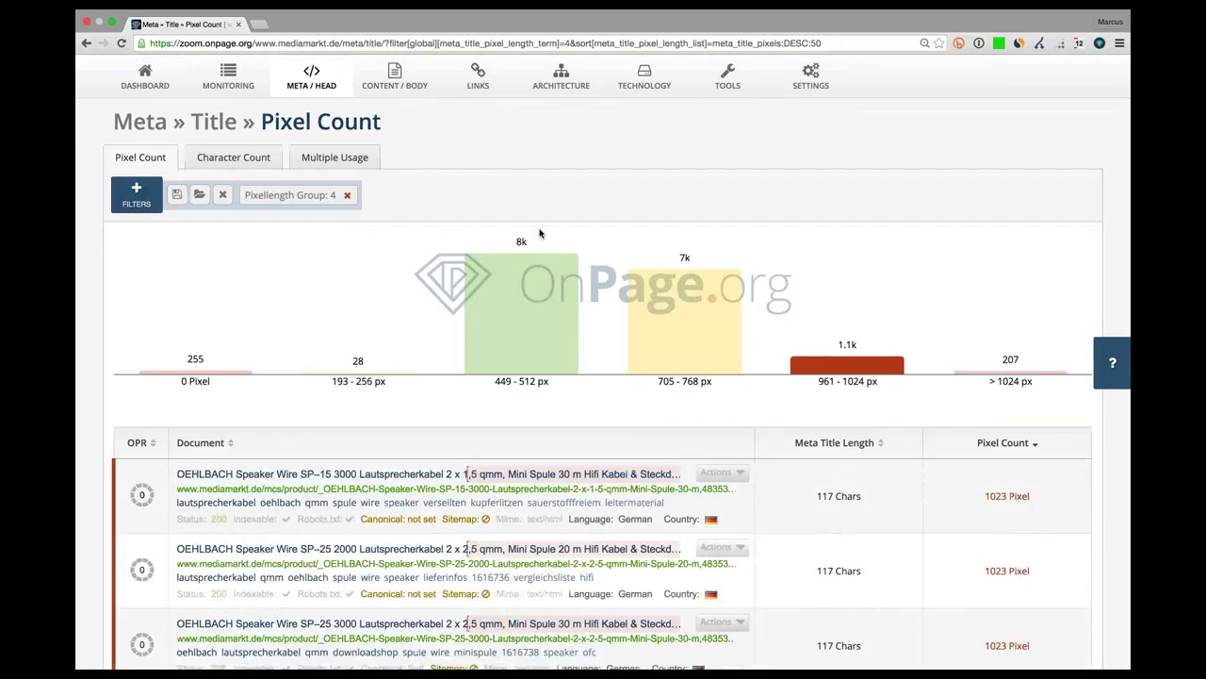
scroll(540, 233, down, 2)
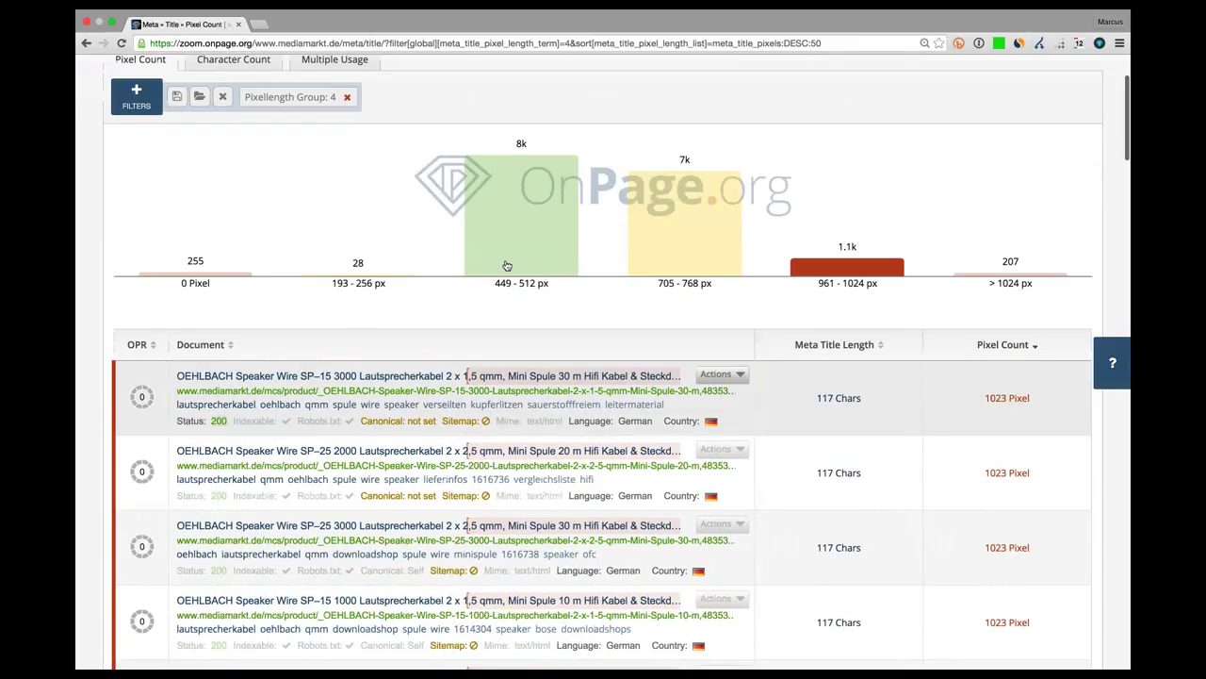
click(300, 391)
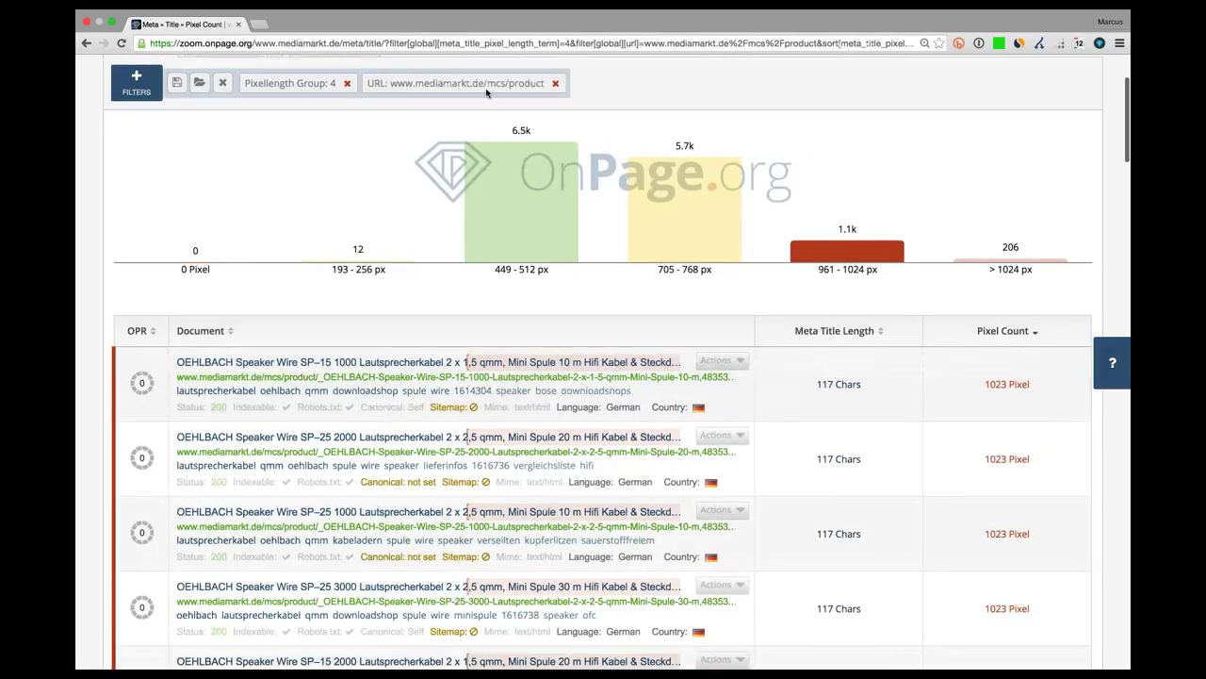
scroll(524, 92, down, 3)
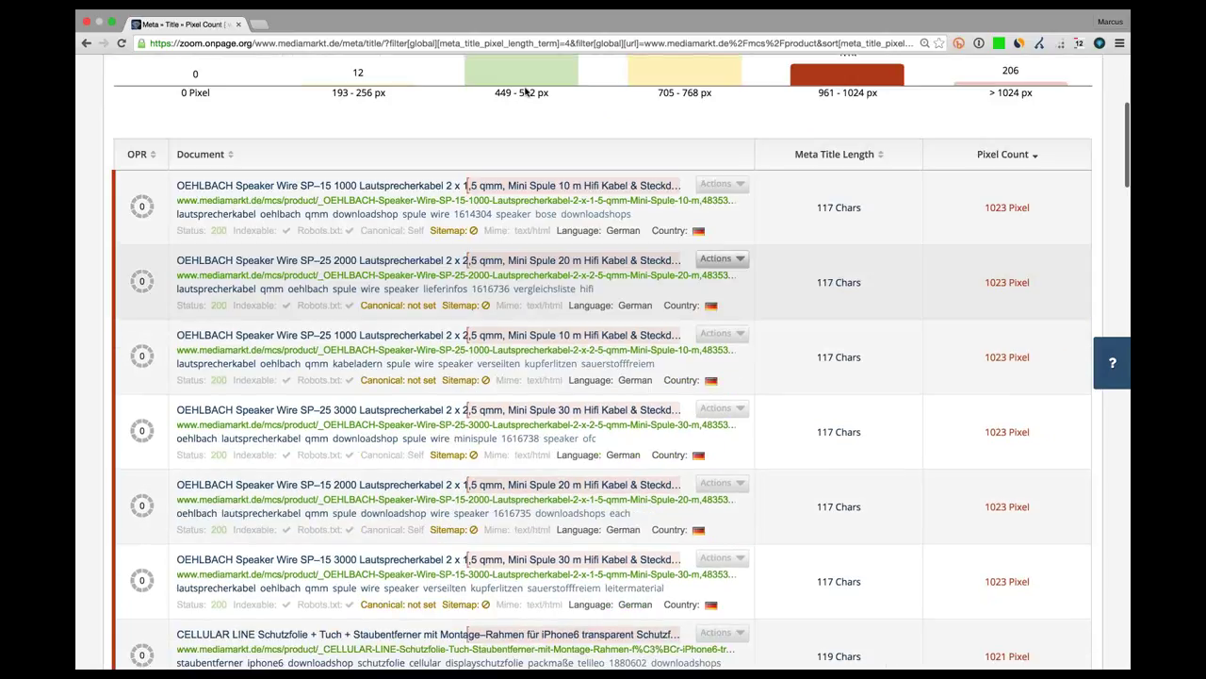
scroll(525, 91, up, 5)
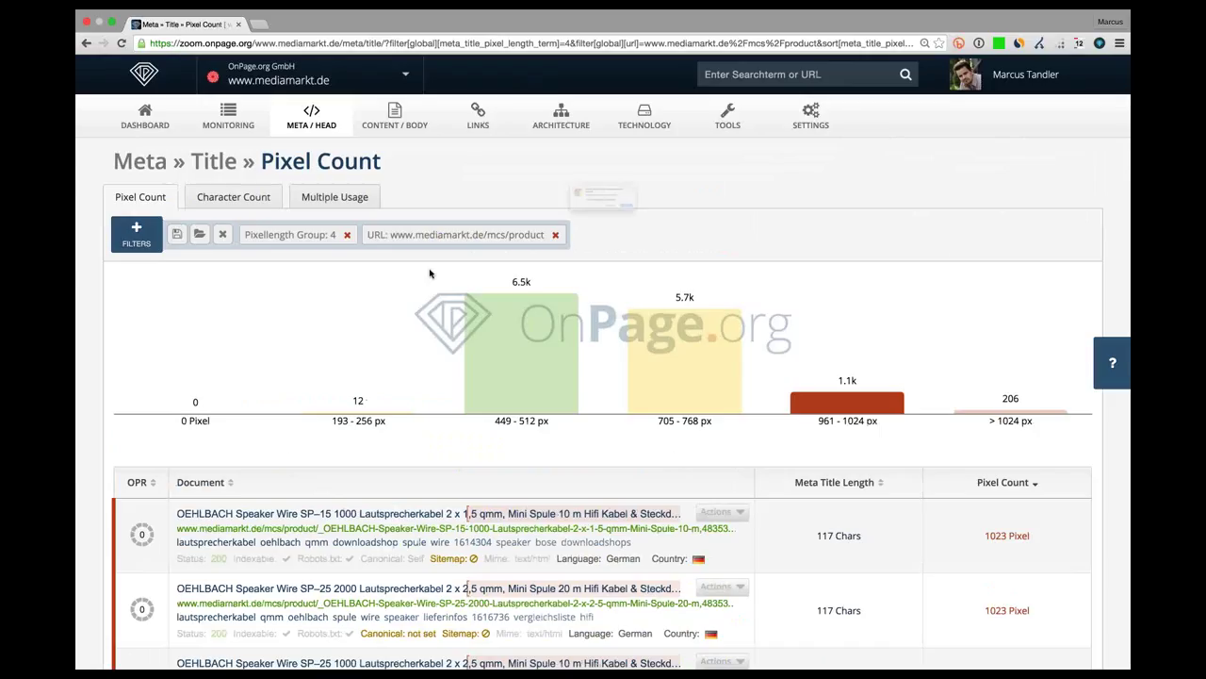
text(-www.mediamarkt.de/mcs/product)
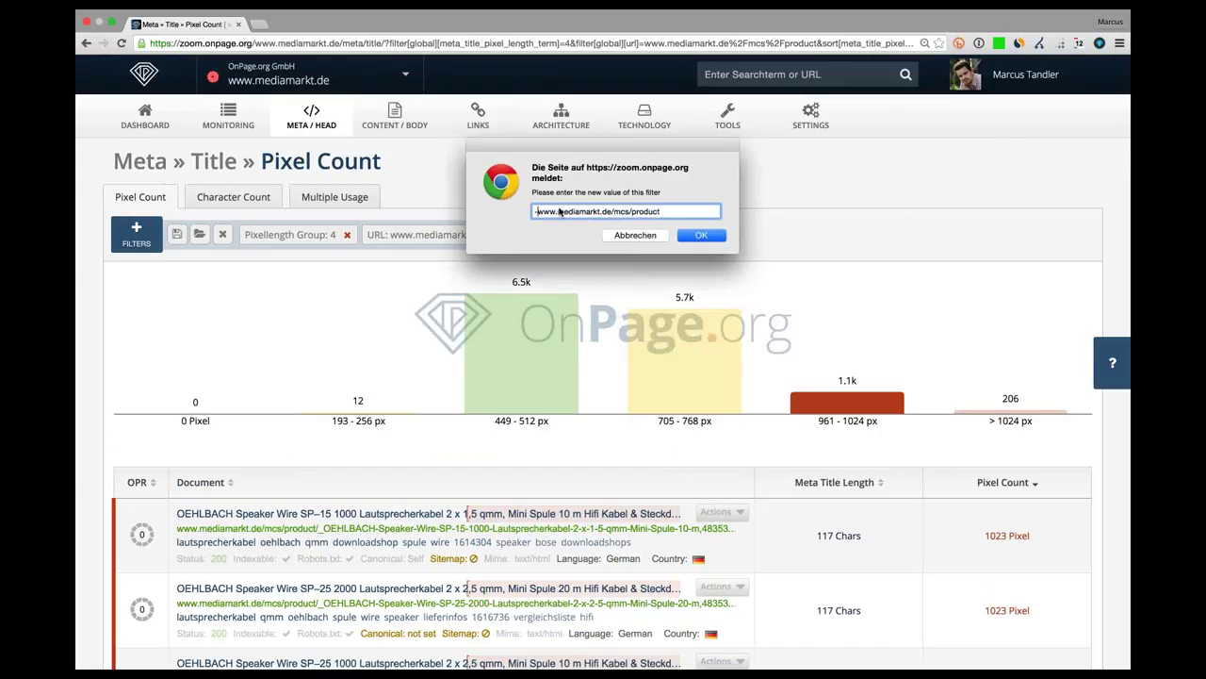
click(698, 236)
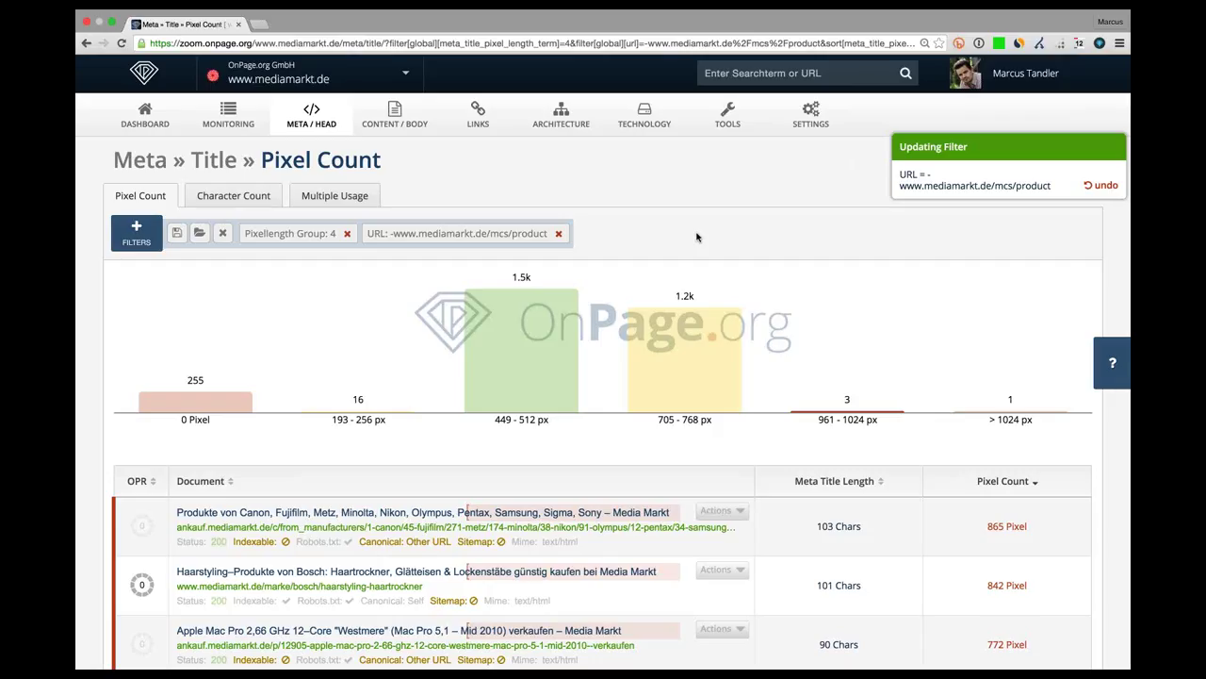
Remove the Pixellength Group filter and look through the titles of all non-product pages
scroll(697, 237, down, 3)
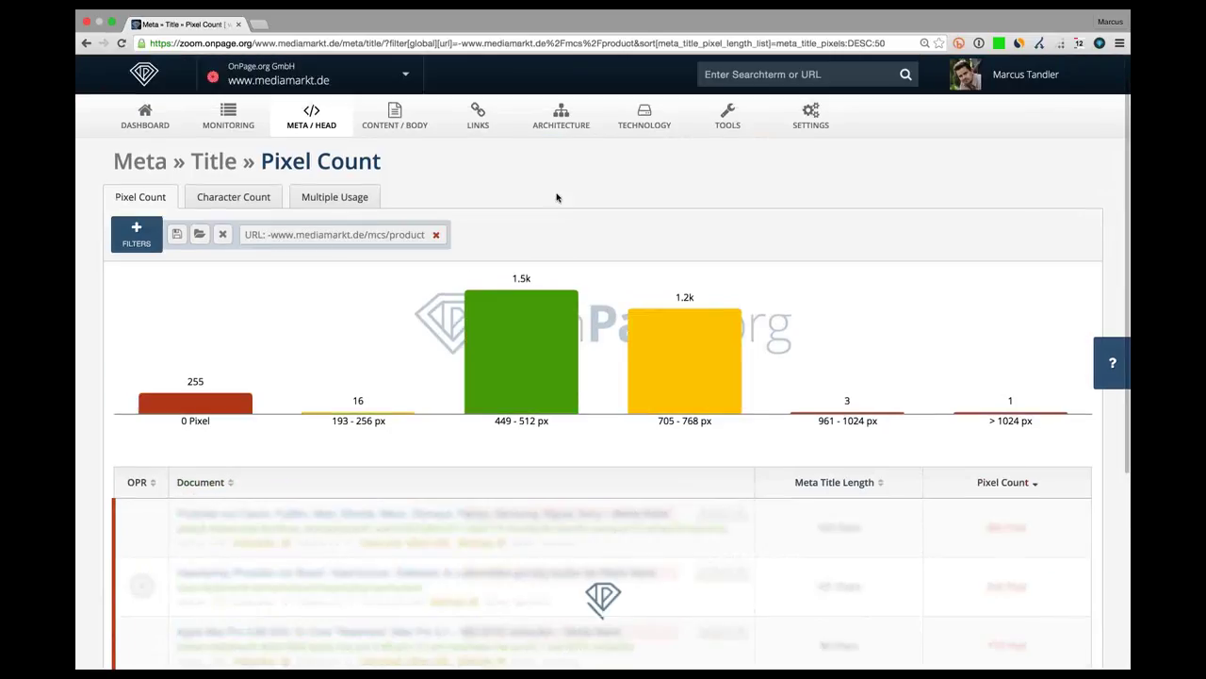
scroll(556, 197, down, 1)
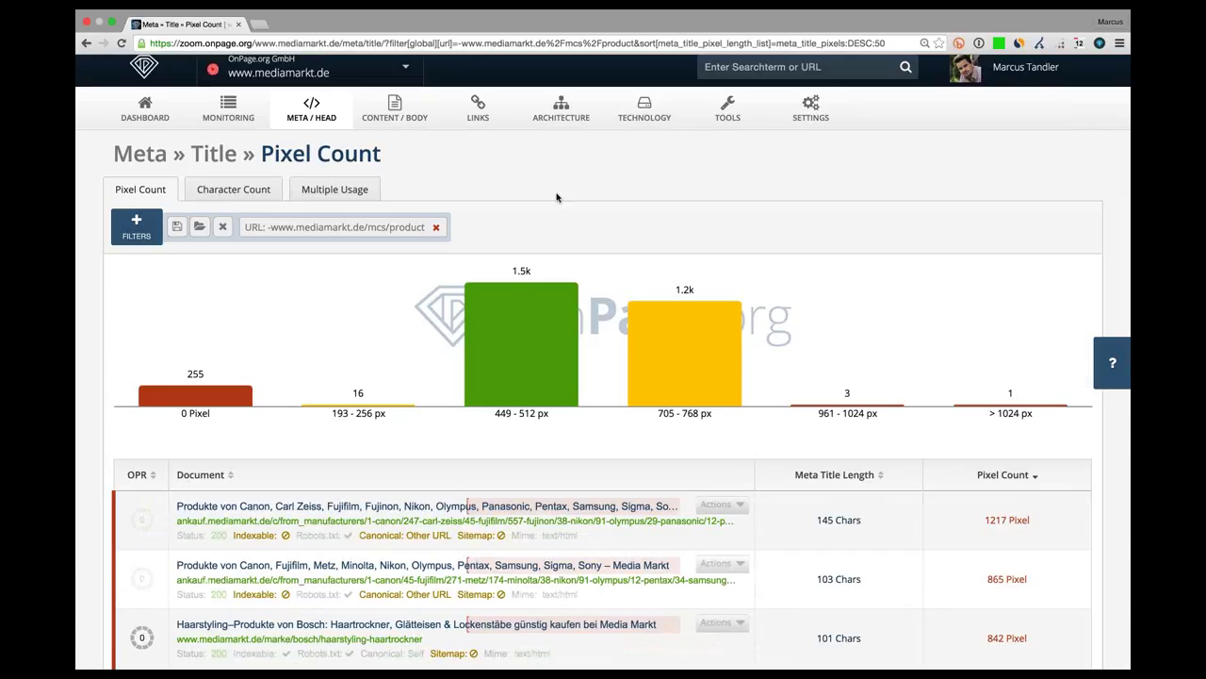
scroll(556, 197, down, 3)
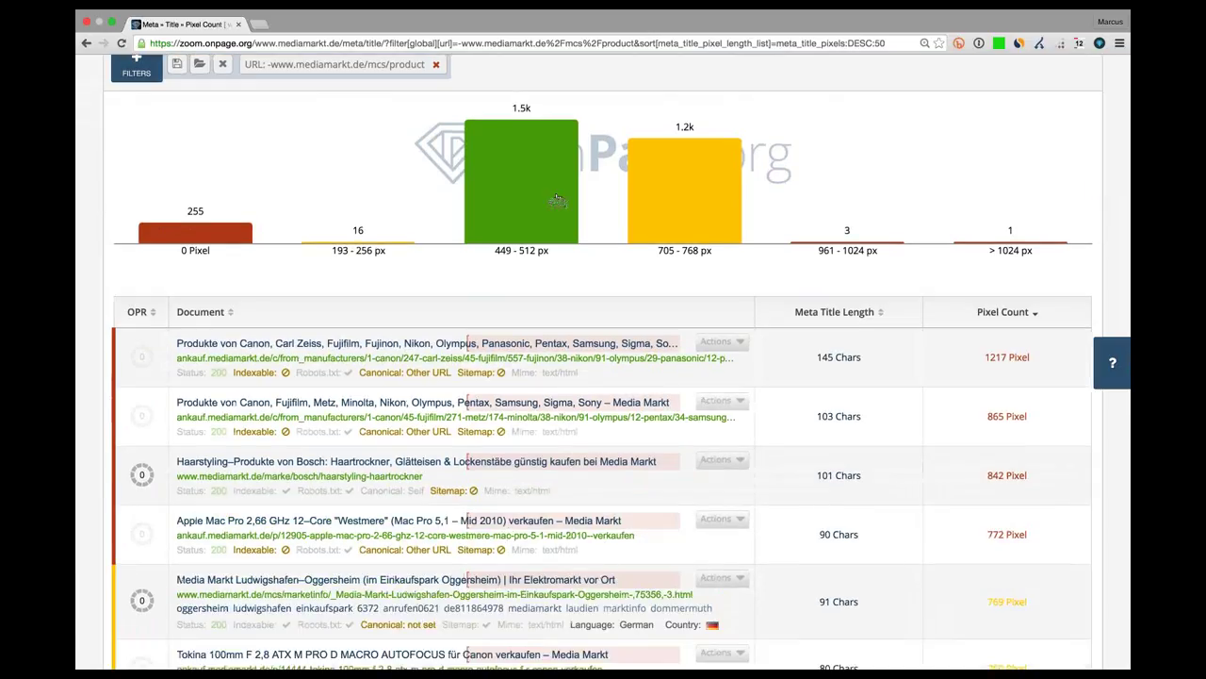
Open the Snippet Tracking report under content and view its Google Analytics and Google AdSense results
scroll(557, 199, down, 2)
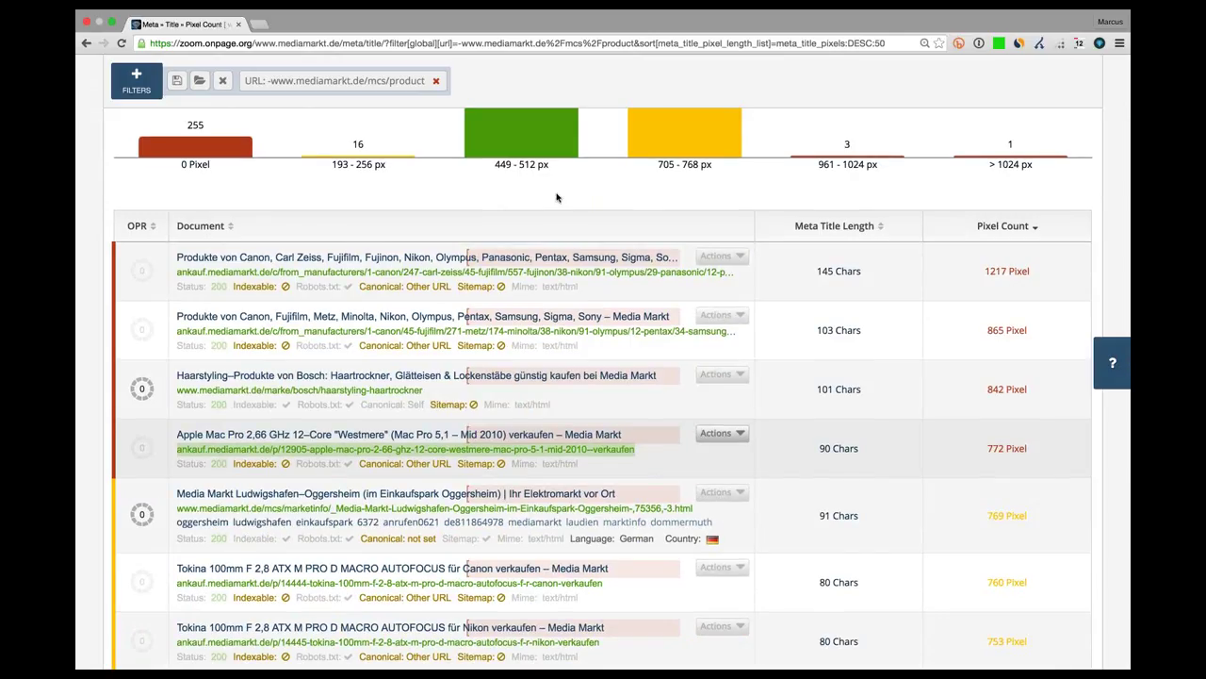
scroll(556, 197, up, 5)
mouse_move(395, 118)
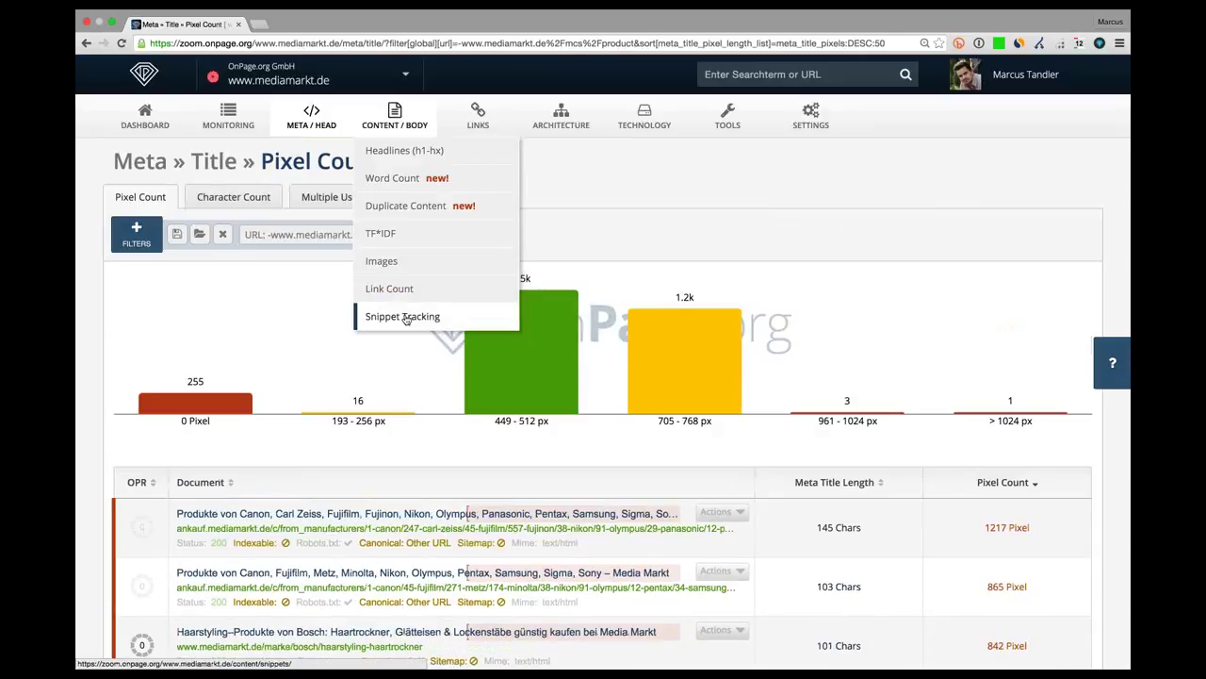
click(405, 317)
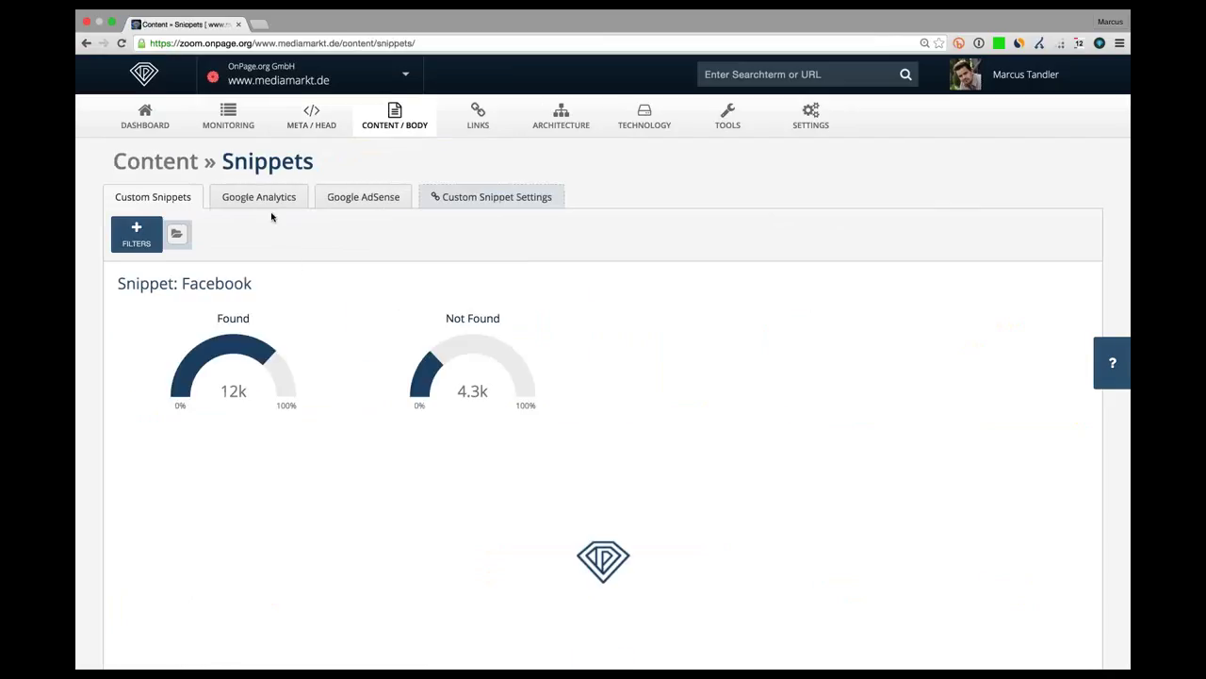
click(271, 217)
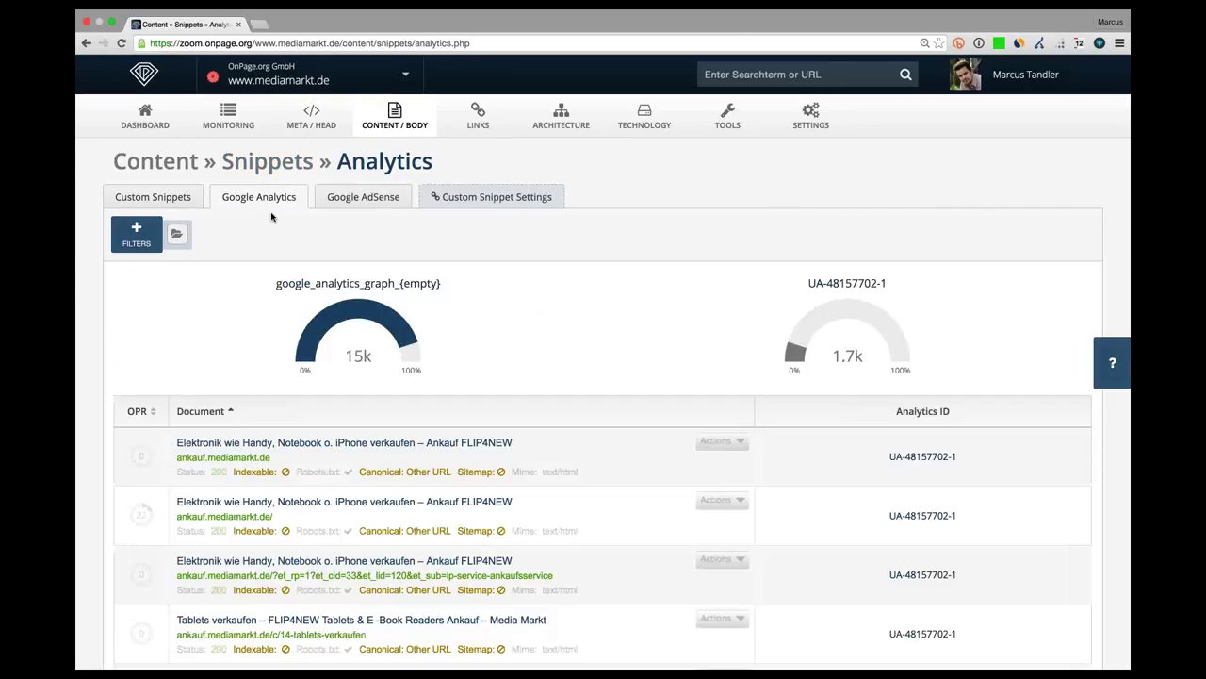
click(364, 200)
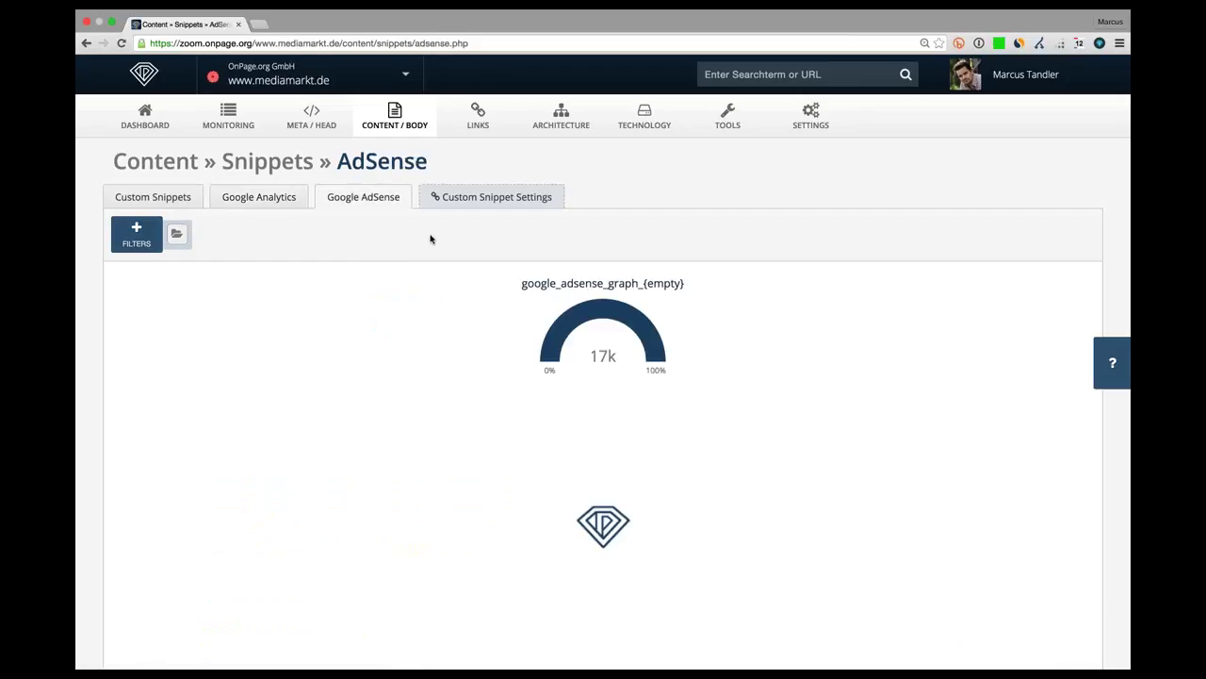
Open the custom snippet settings and enter viagra as a new snippet with a negative rating, without saving it
click(431, 240)
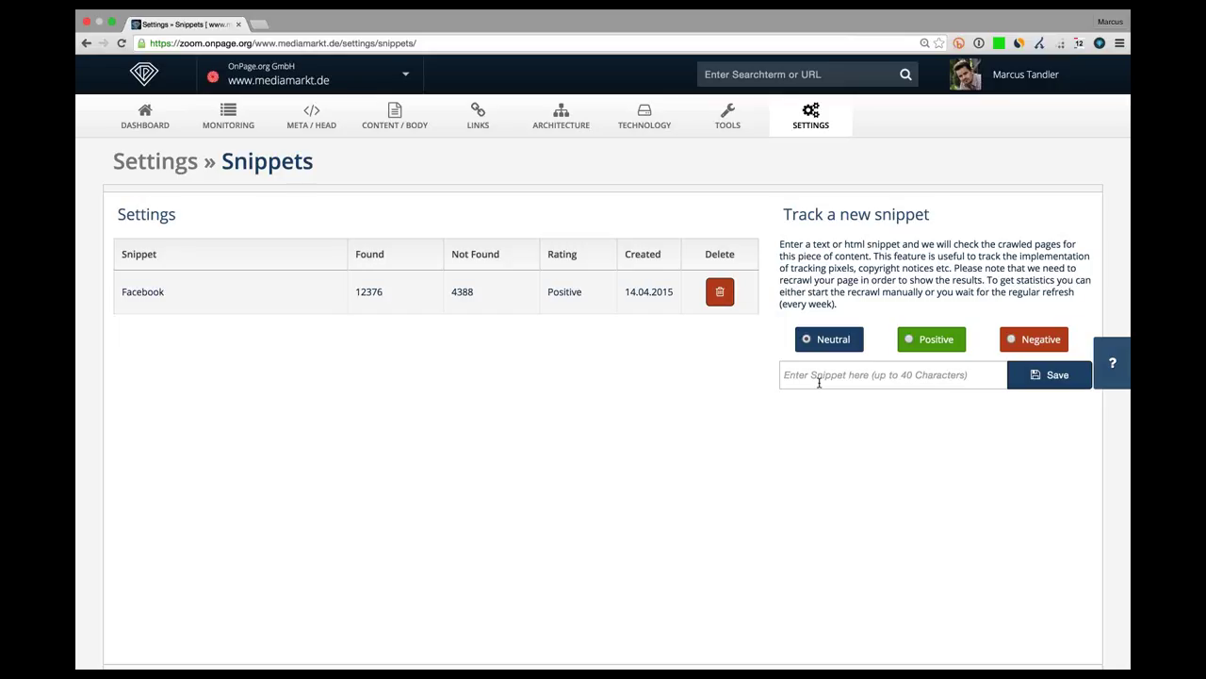
click(1012, 339)
click(958, 371)
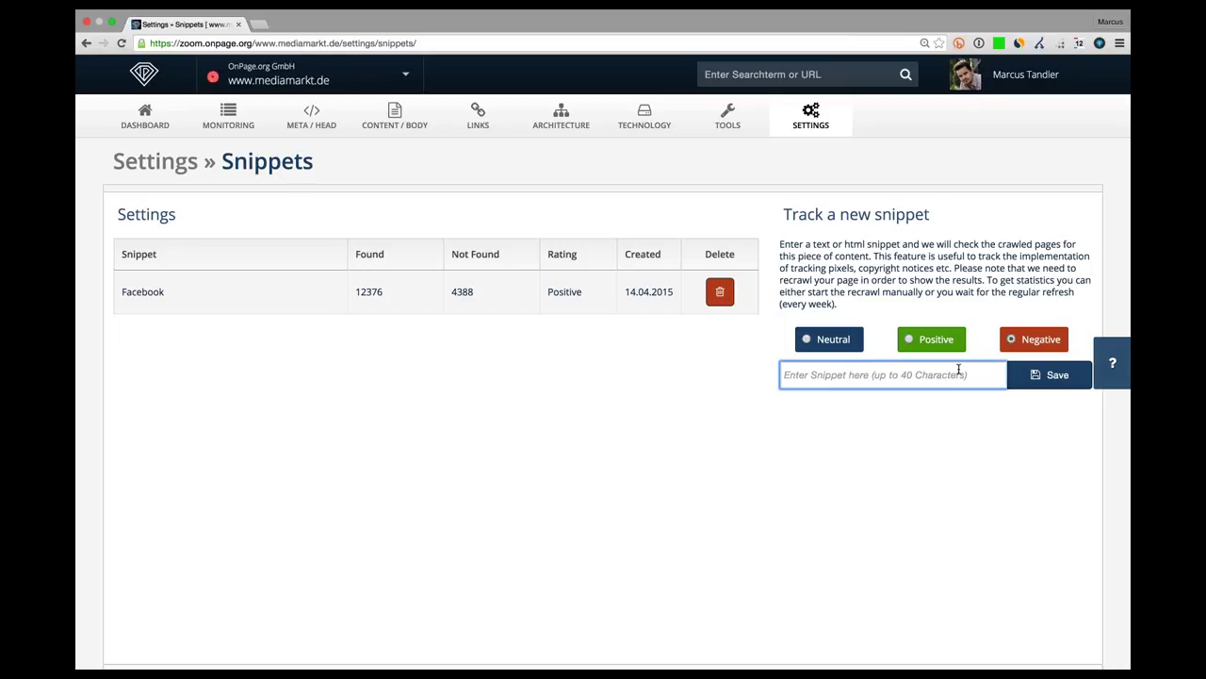
text(viagra)
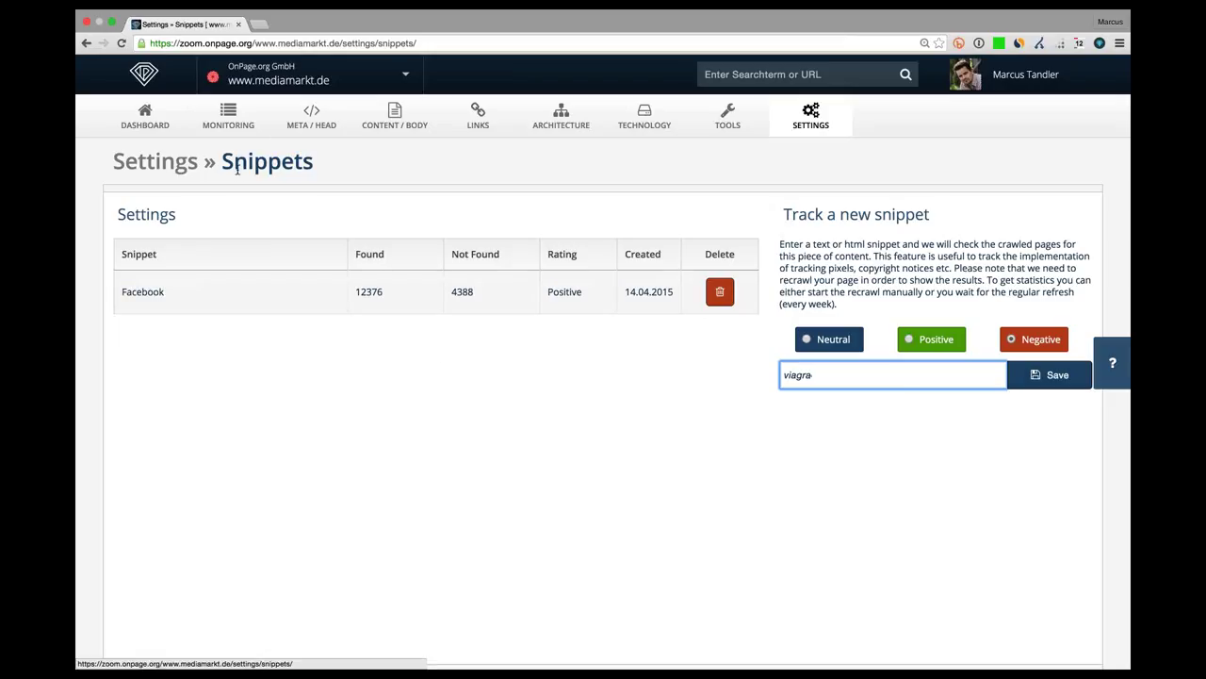
Return to the meta title pixel count report and review the attributes available for a new filter, leaving the filter unset
click(311, 115)
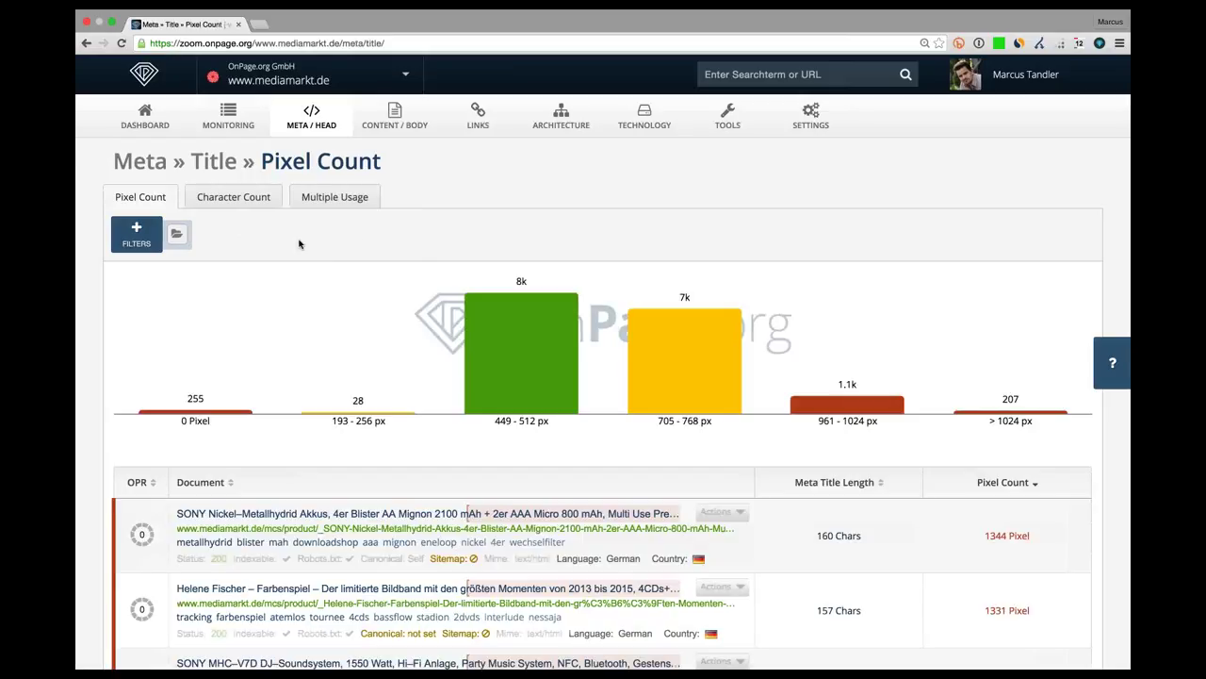
click(136, 236)
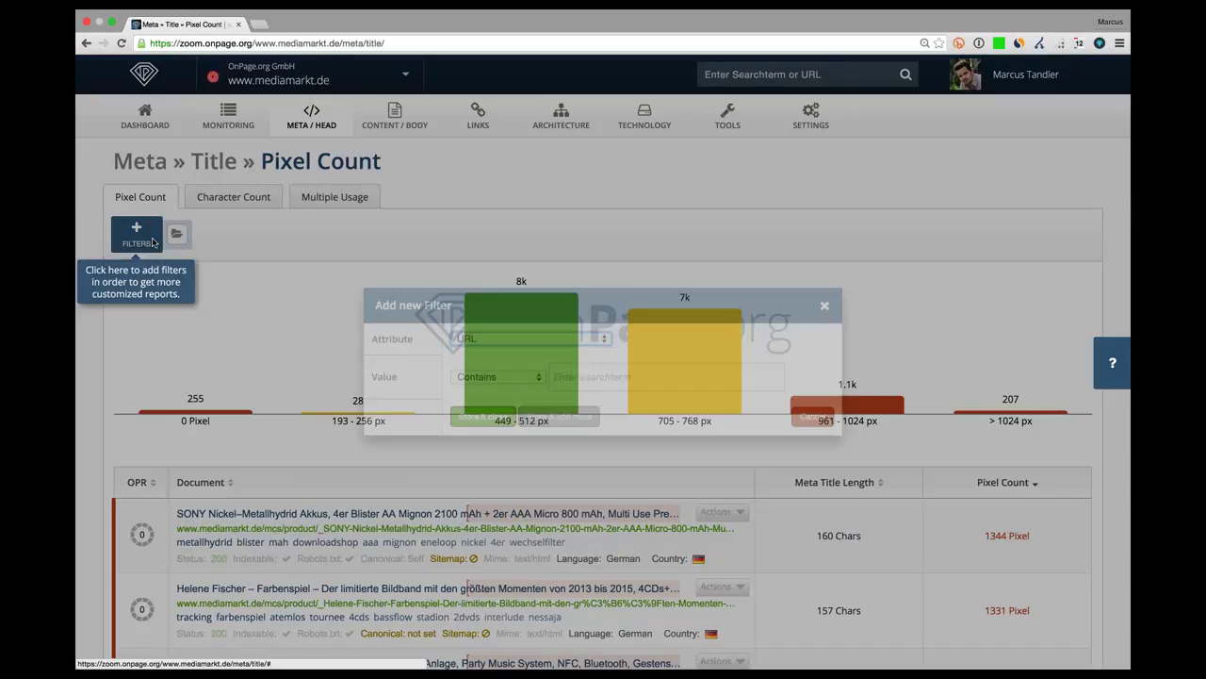
click(527, 338)
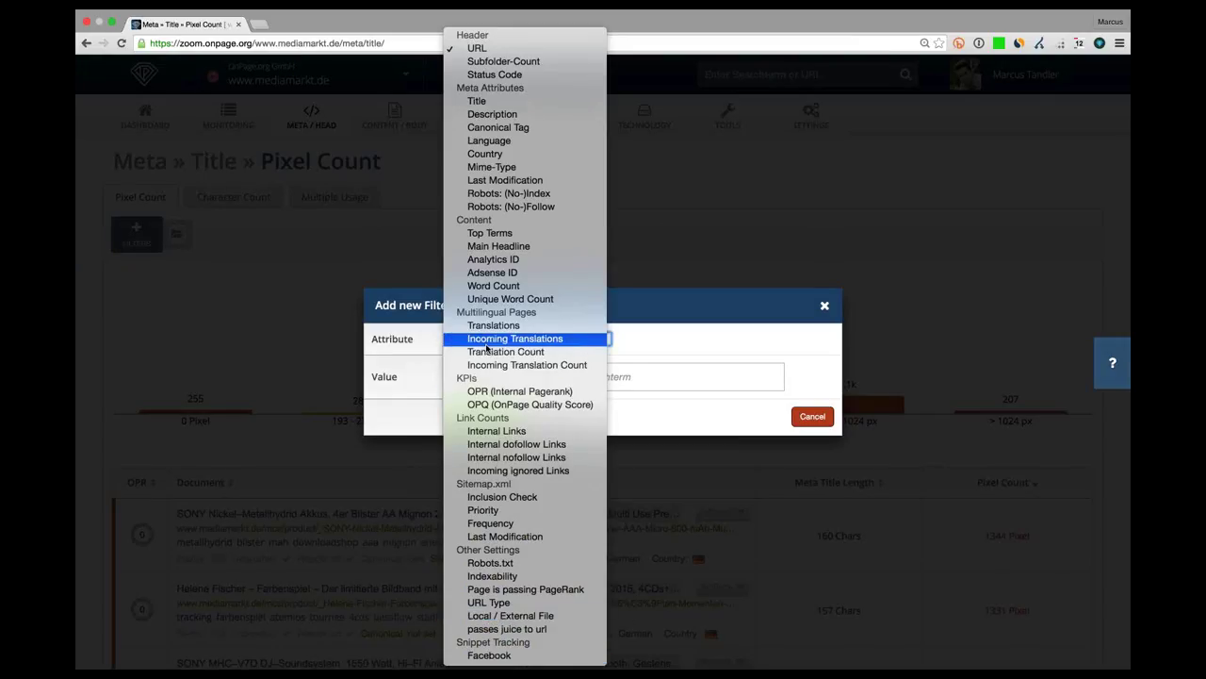
click(664, 322)
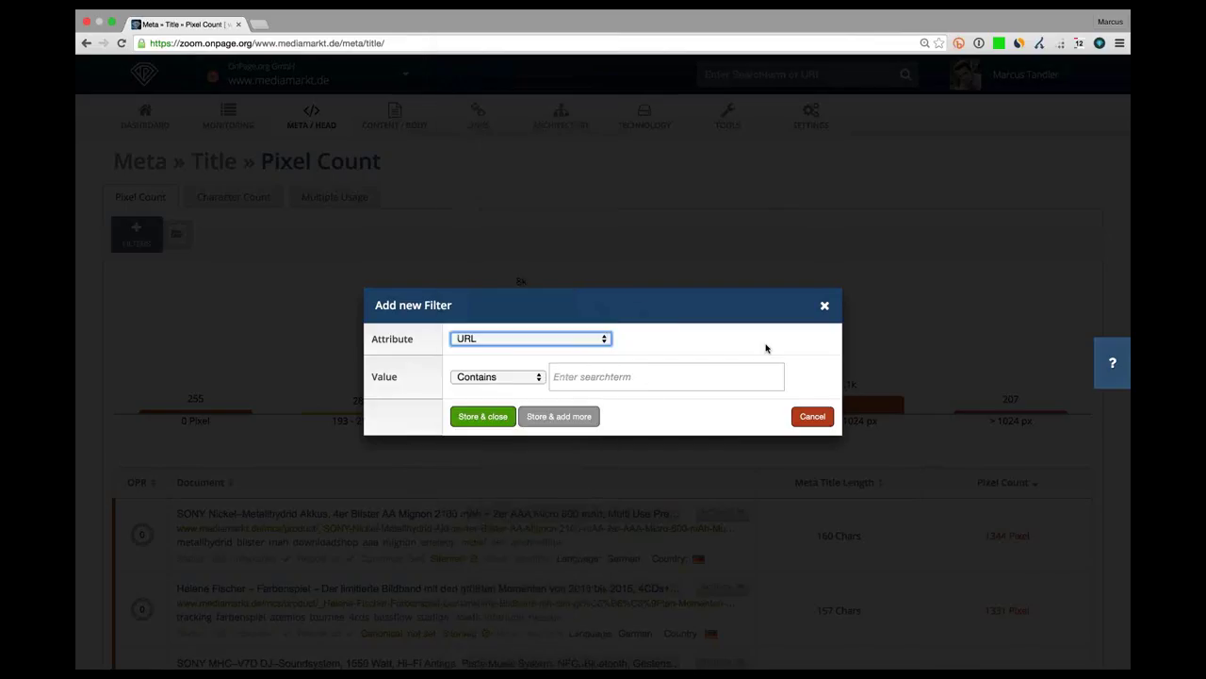
click(826, 317)
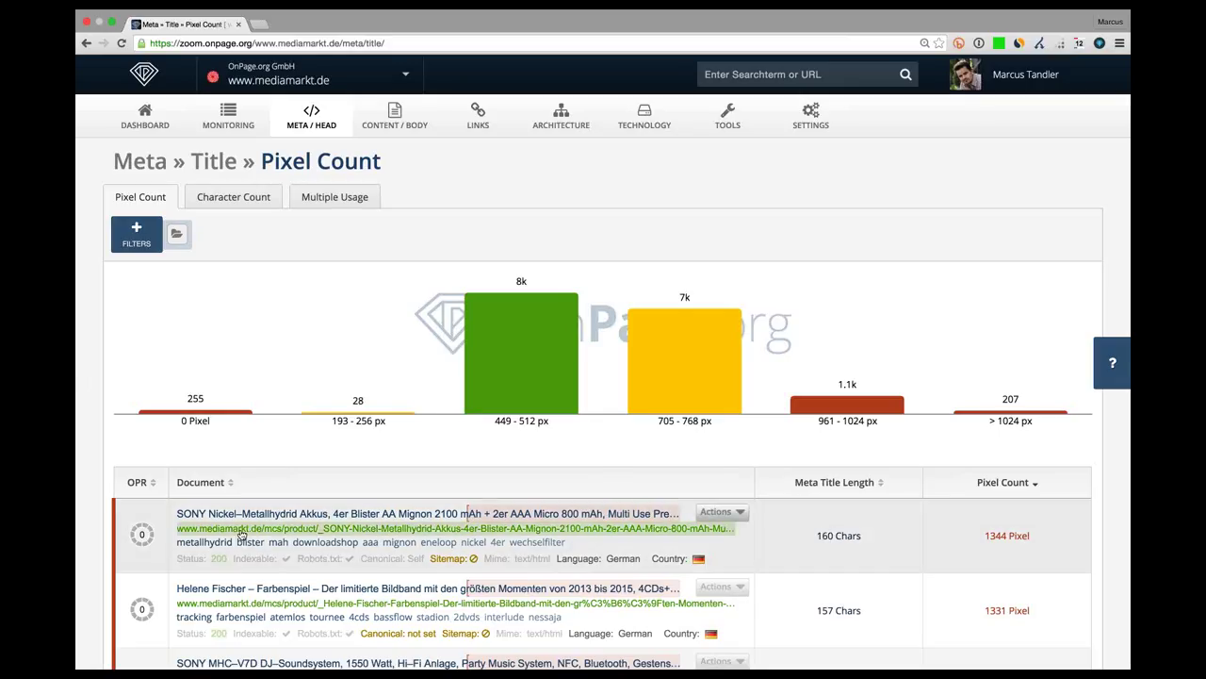
Filter the meta title report to titles containing SONY and look through the results
double_click(192, 513)
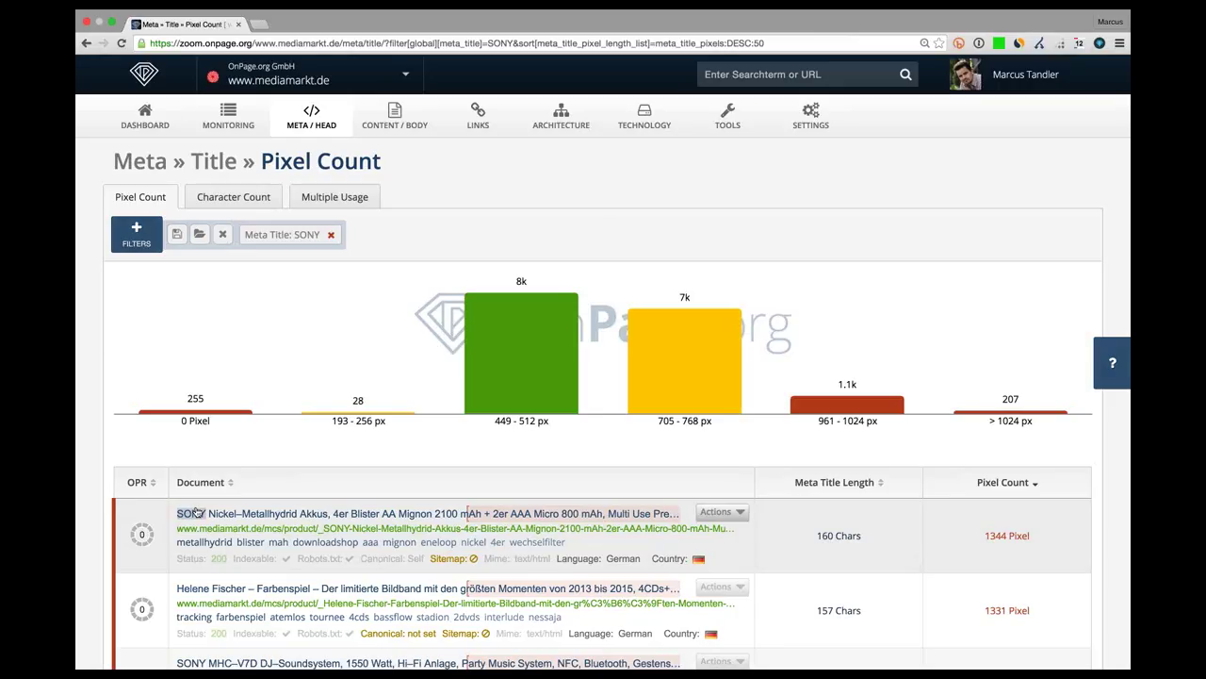
scroll(196, 512, down, 3)
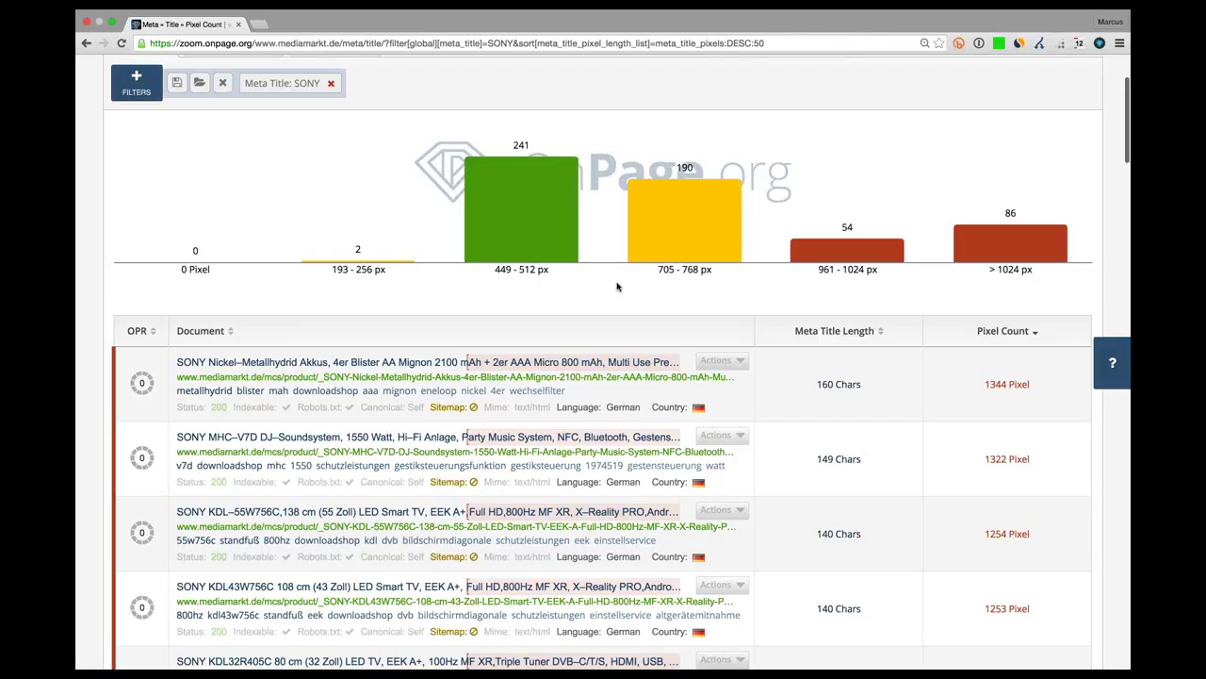
scroll(618, 287, up, 2)
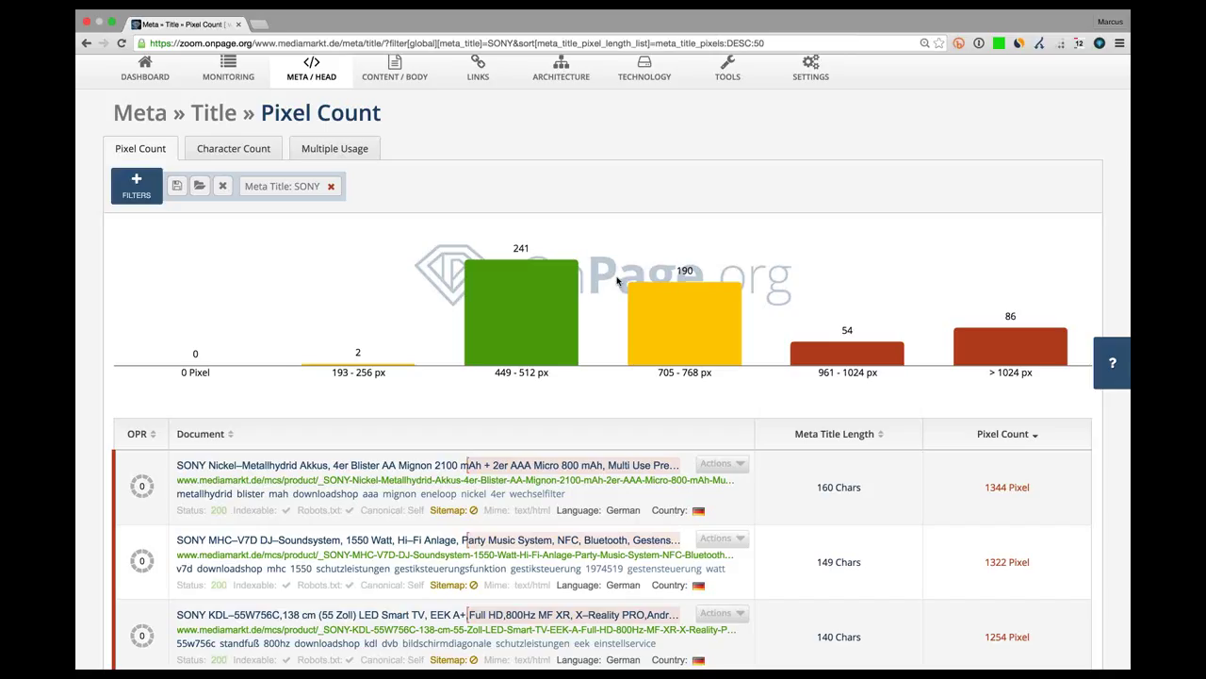
scroll(618, 281, up, 2)
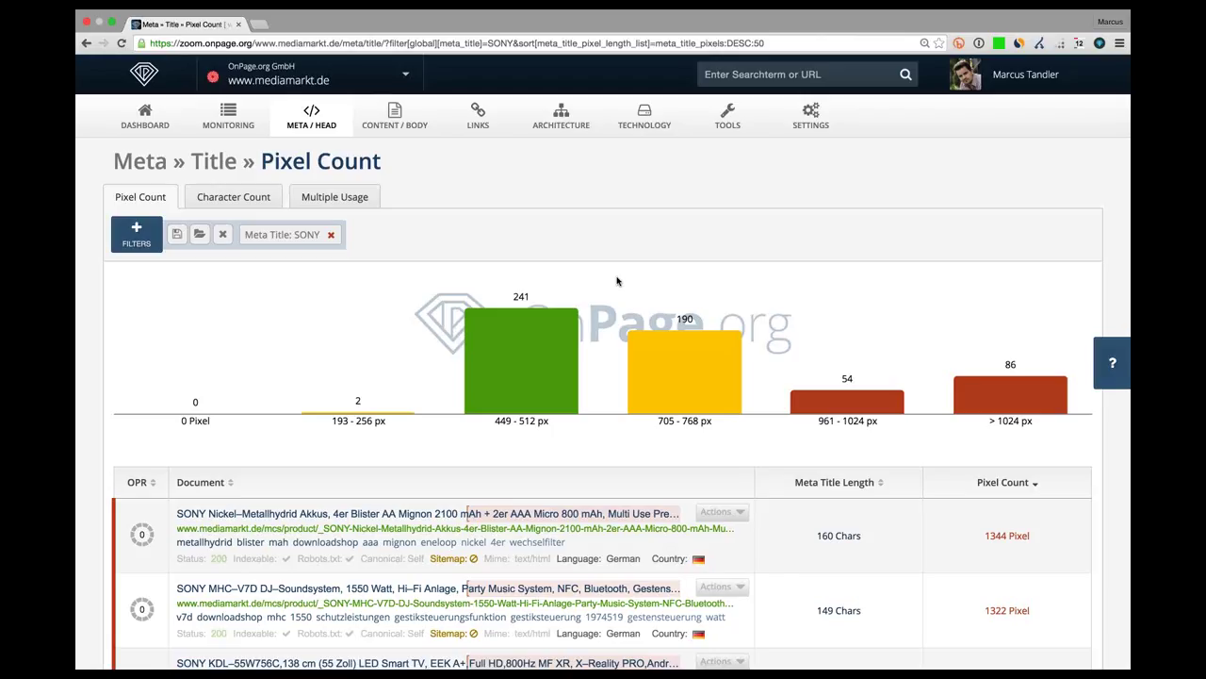
Open the Linkjuice report of the first SONY Nickel-Metallhydrid Akkus document and examine its link flow diagram
click(722, 512)
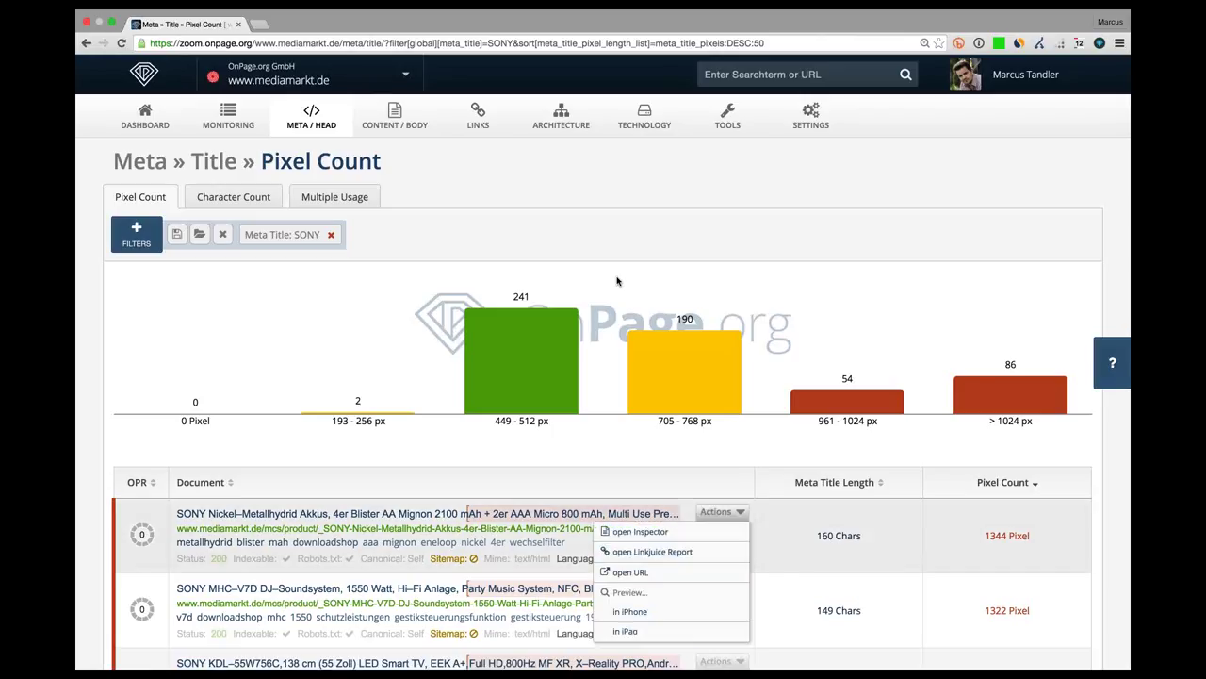
click(682, 551)
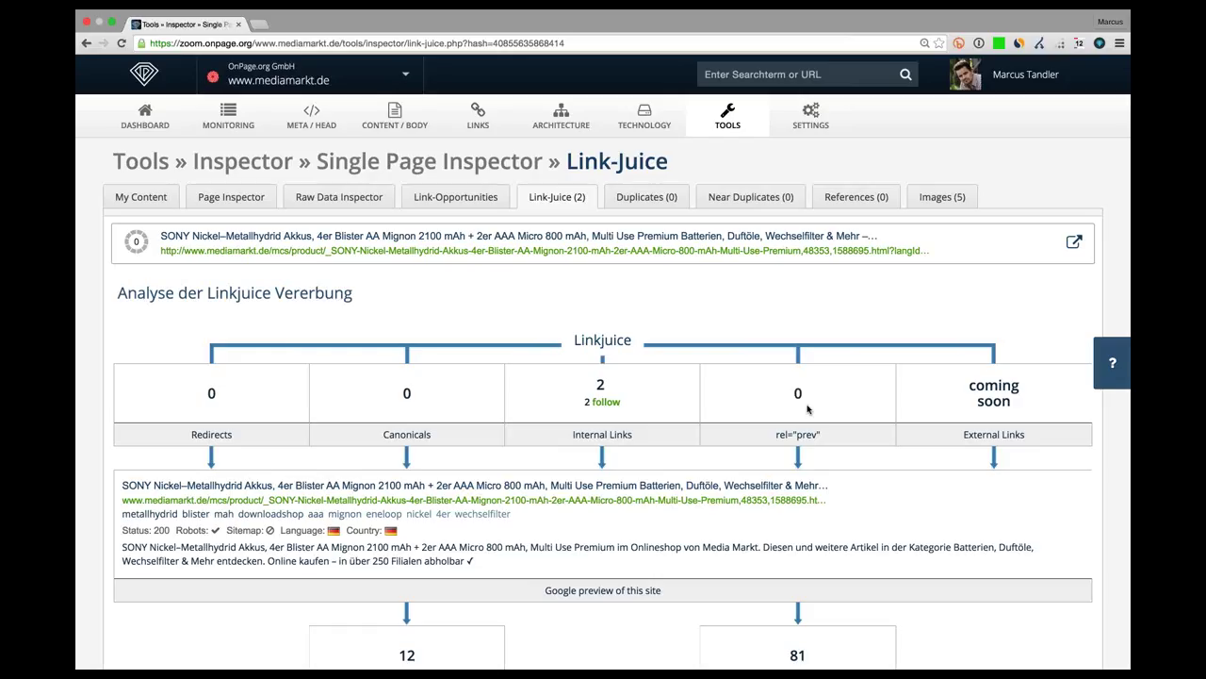
scroll(807, 407, down, 1)
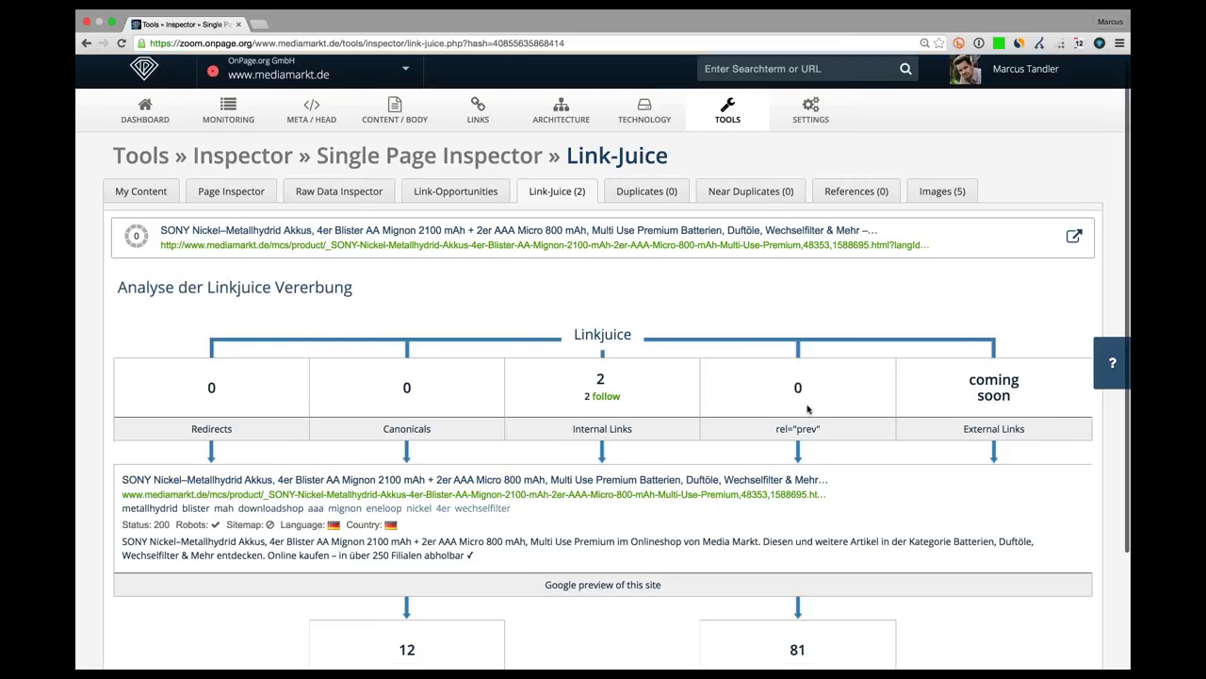
scroll(806, 407, down, 3)
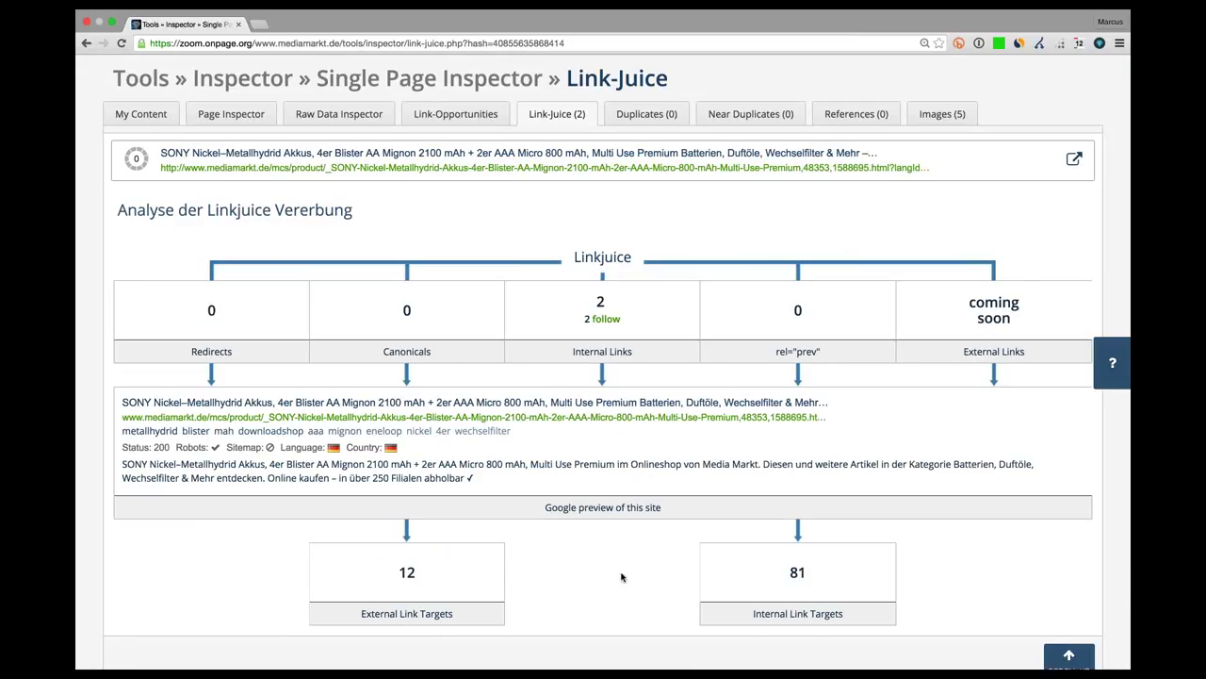
scroll(613, 471, up, 2)
Open the page's incoming internal links and examine their source documents, link texts and target documents
click(602, 361)
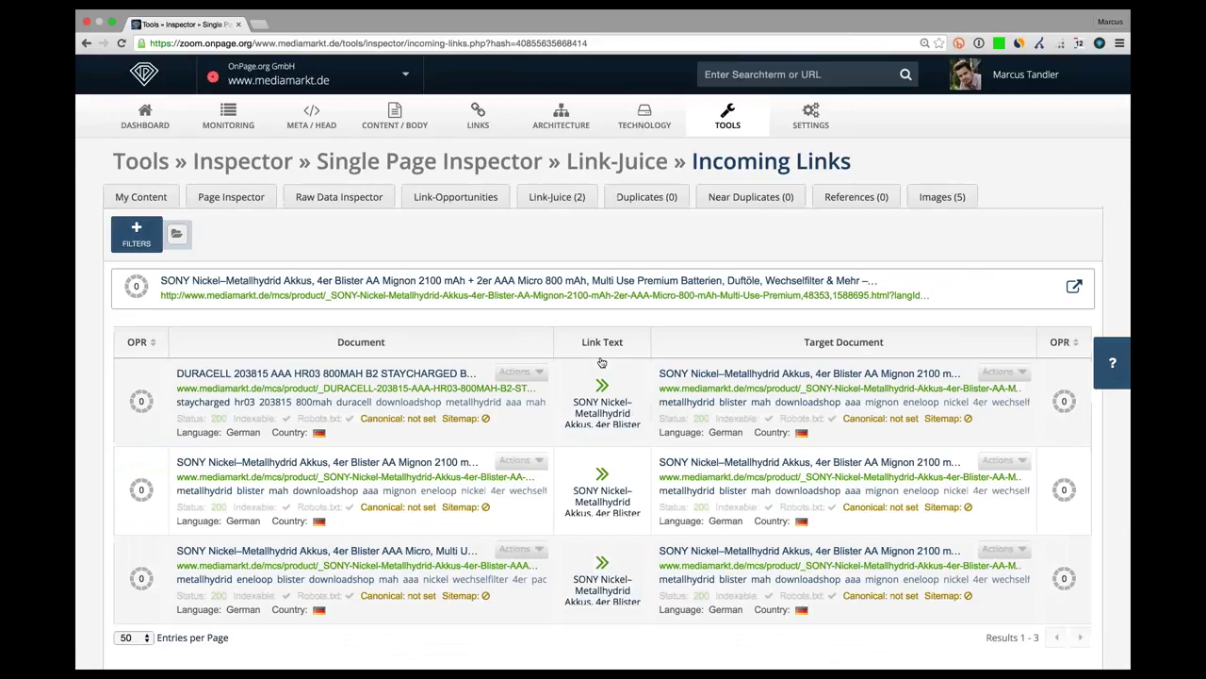
scroll(602, 362, down, 1)
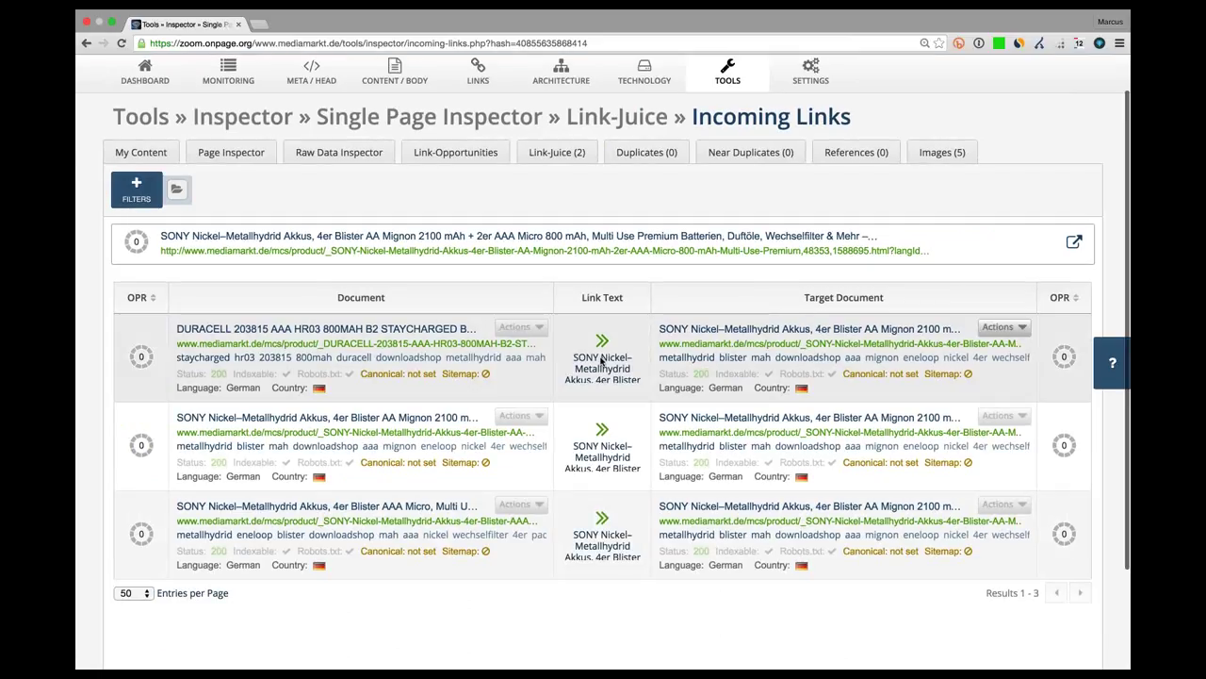
scroll(601, 362, up, 1)
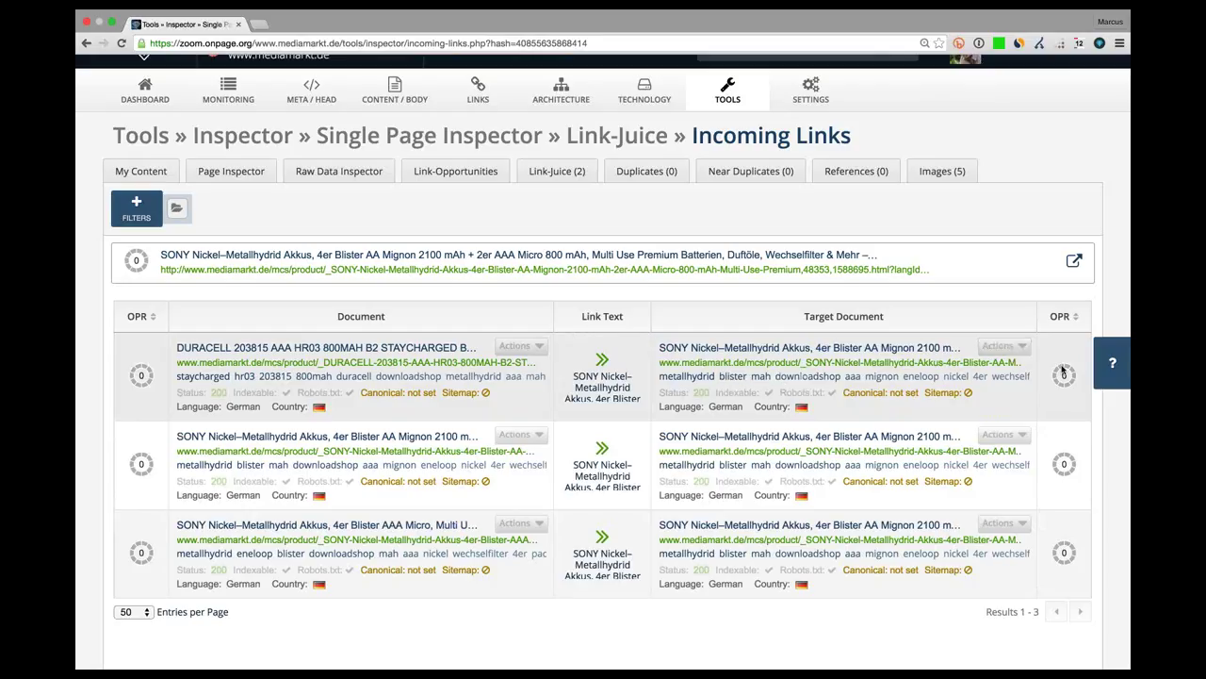
mouse_move(1063, 373)
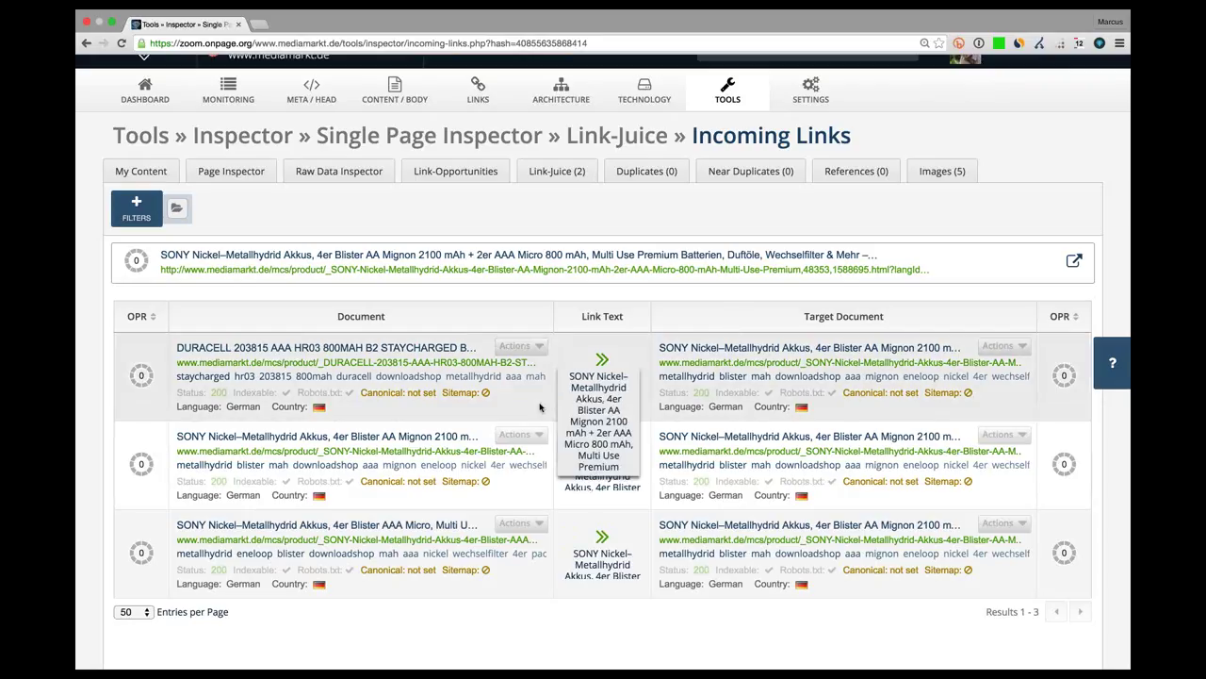
double_click(705, 348)
double_click(775, 349)
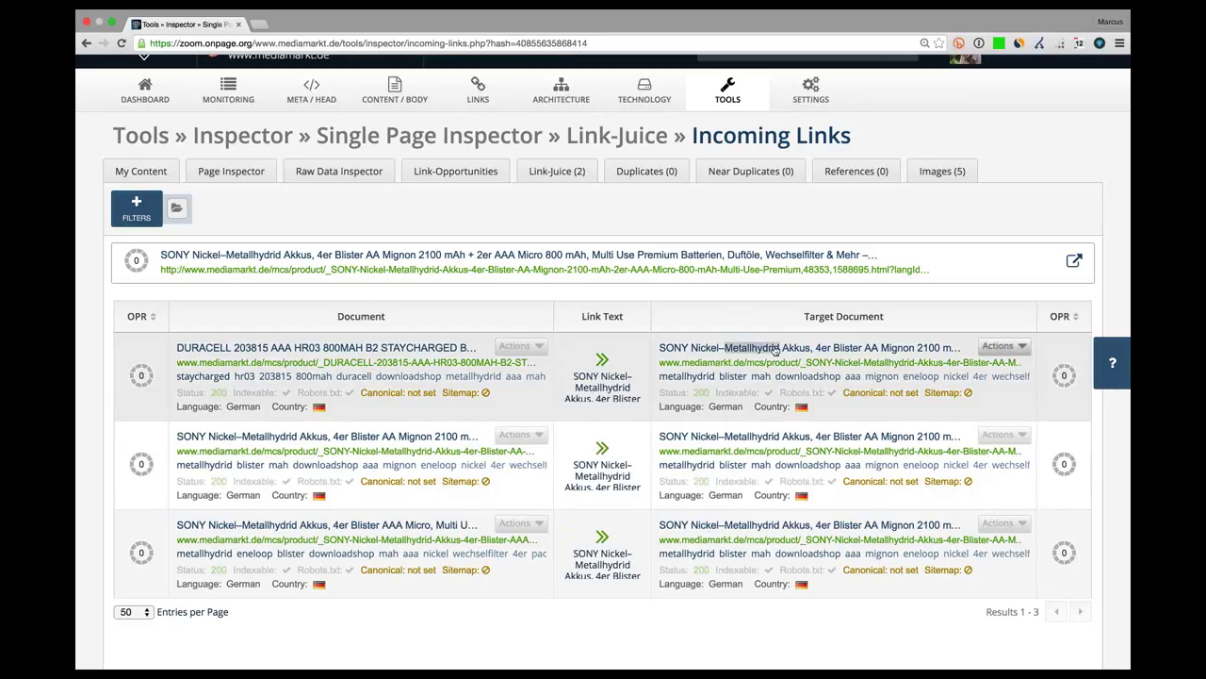
double_click(777, 349)
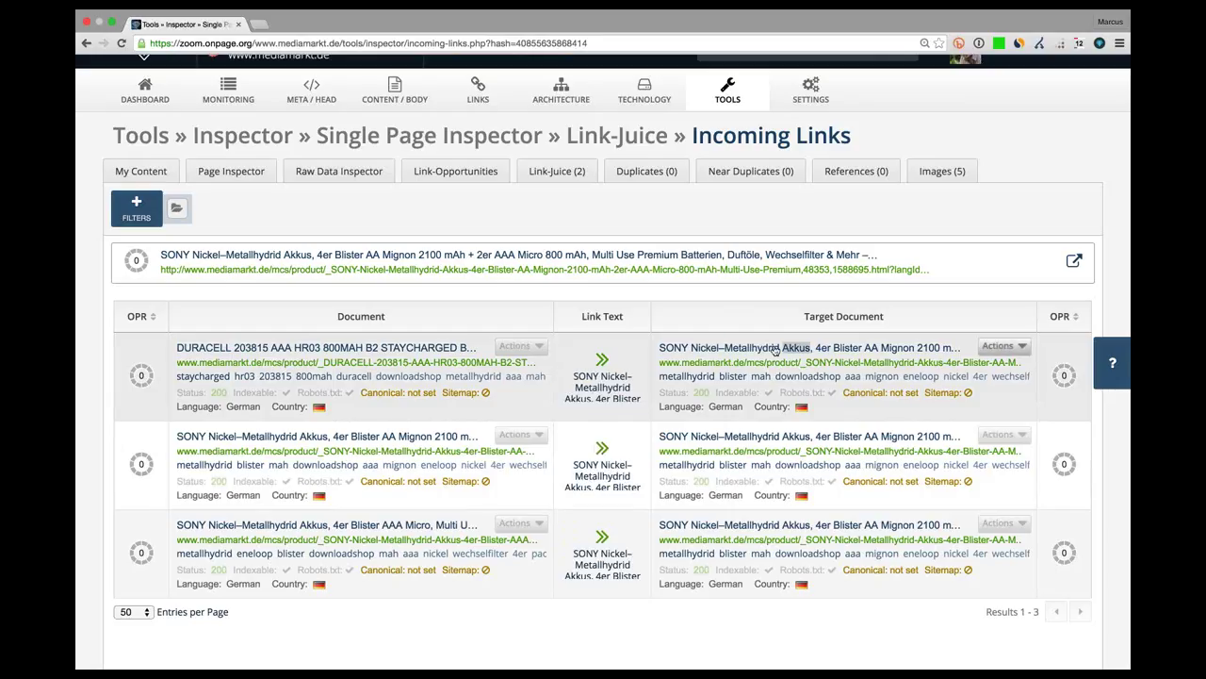
triple_click(411, 543)
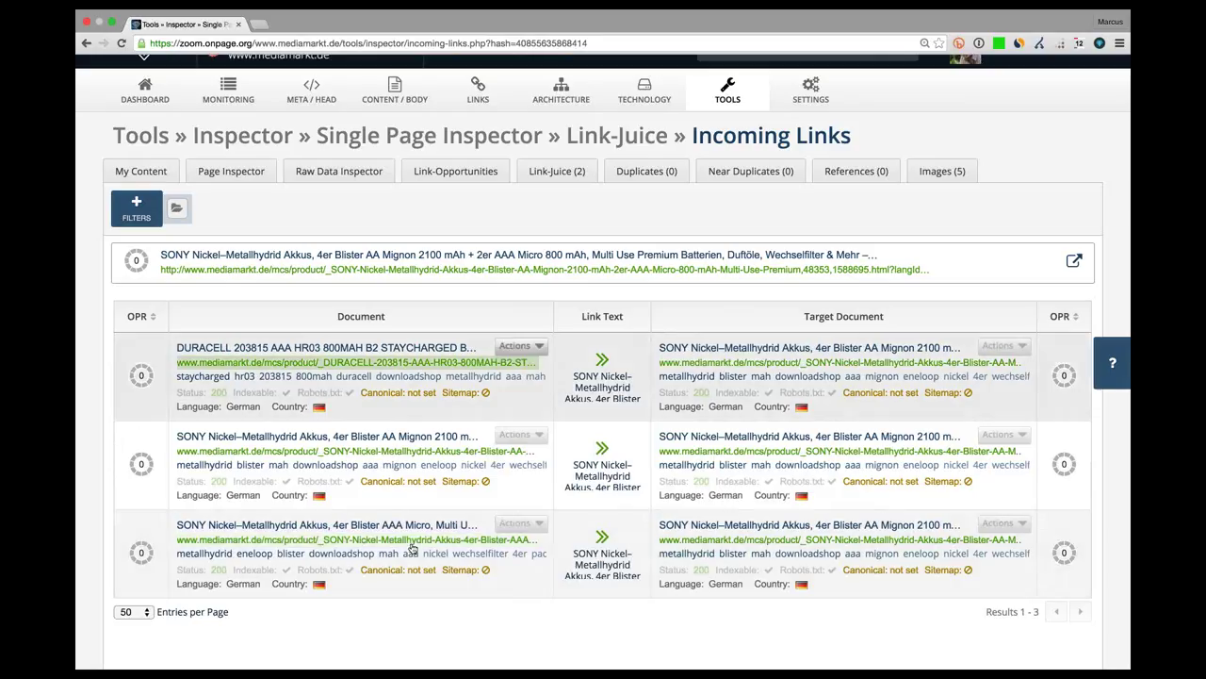
double_click(369, 464)
click(439, 450)
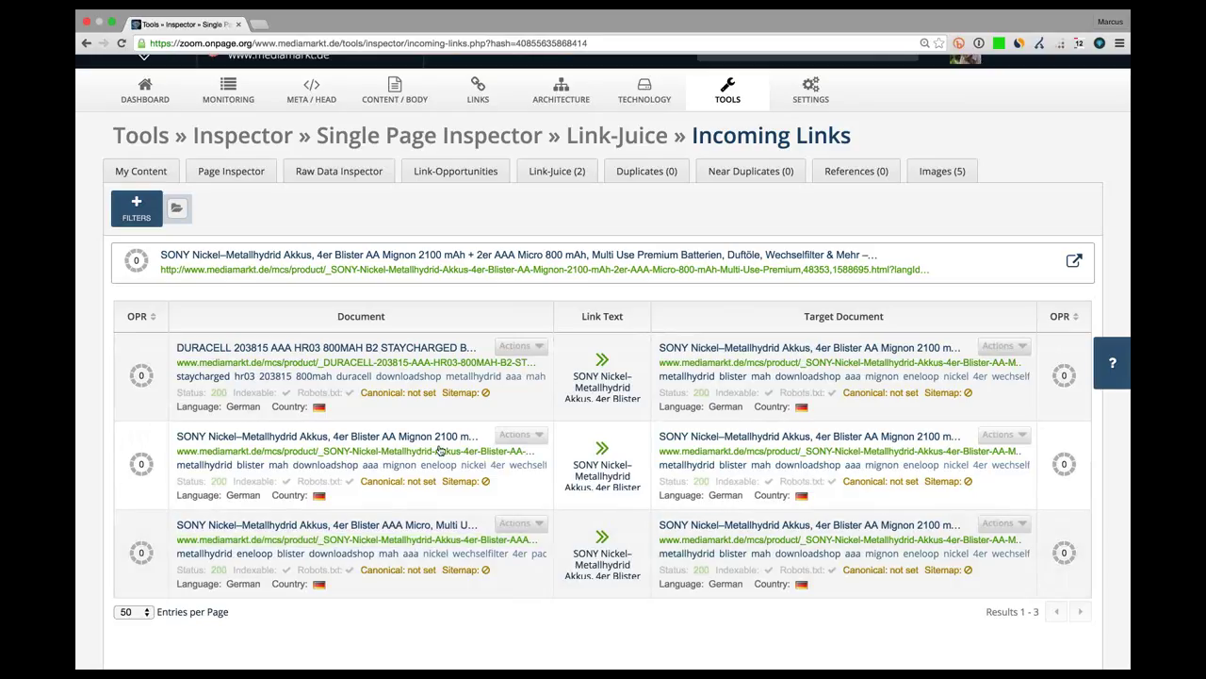
Call up the function for copying all URLs of the incoming links report and dismiss it
scroll(212, 603, down, 3)
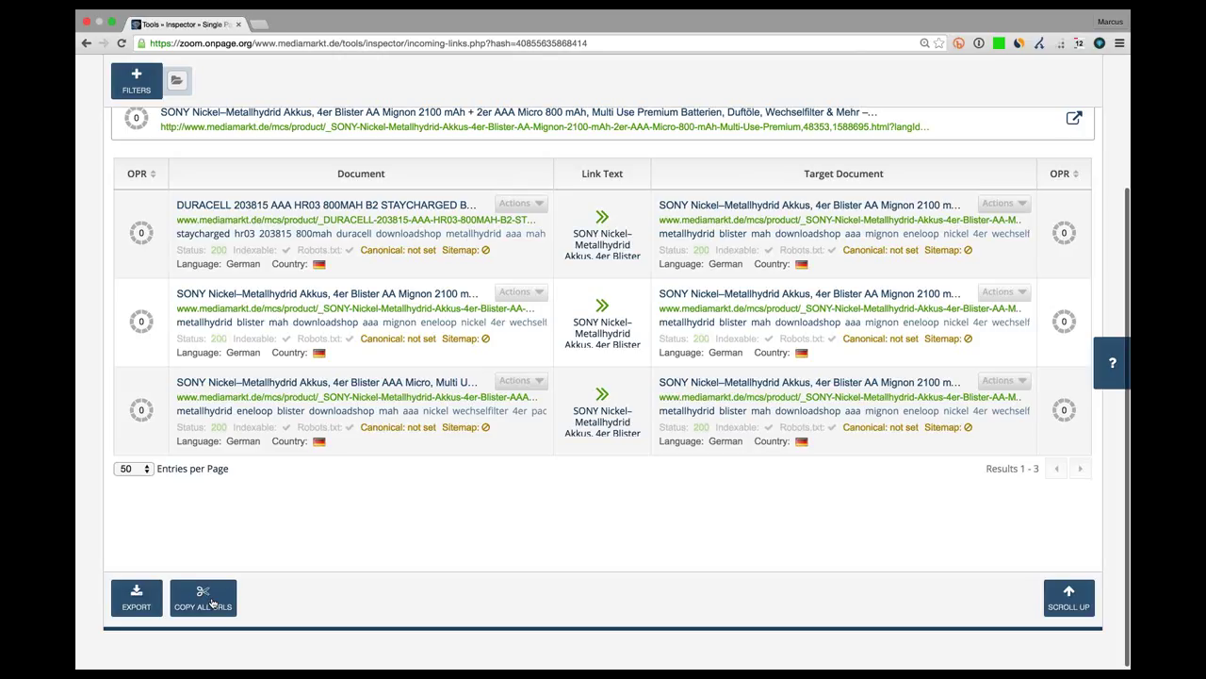
click(211, 603)
key(Escape)
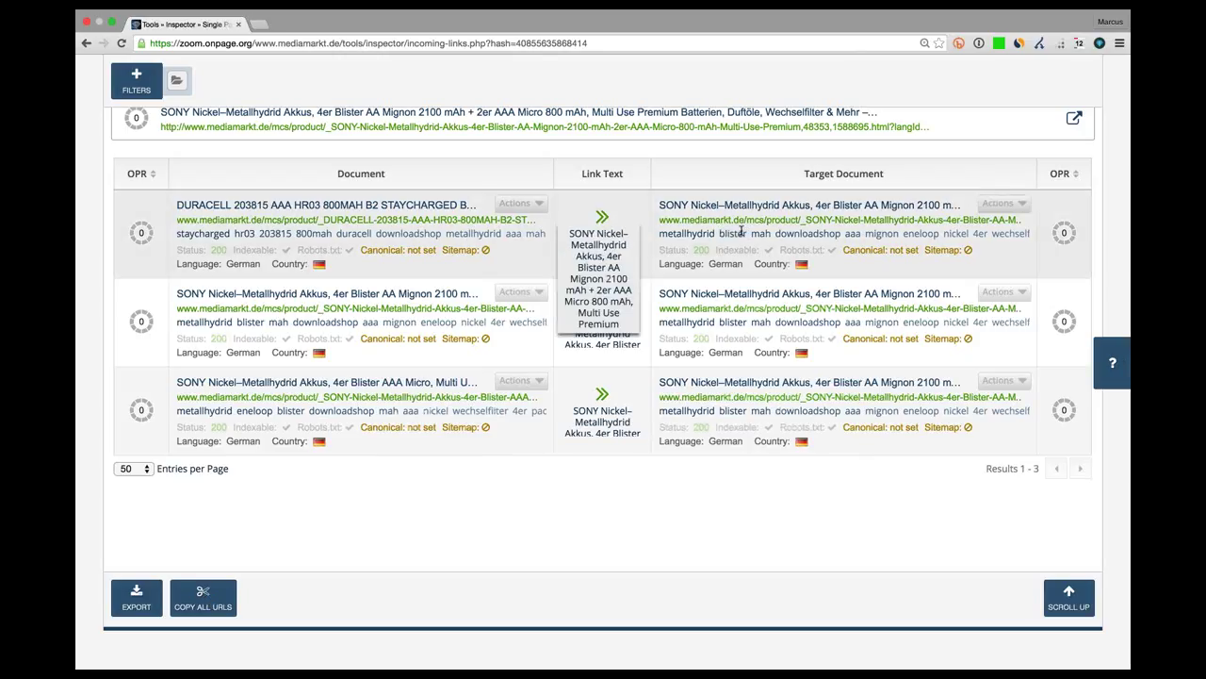
Filter the architecture's header status report to 4xx client errors and check the references of the first 406 document
scroll(741, 234, up, 3)
click(545, 226)
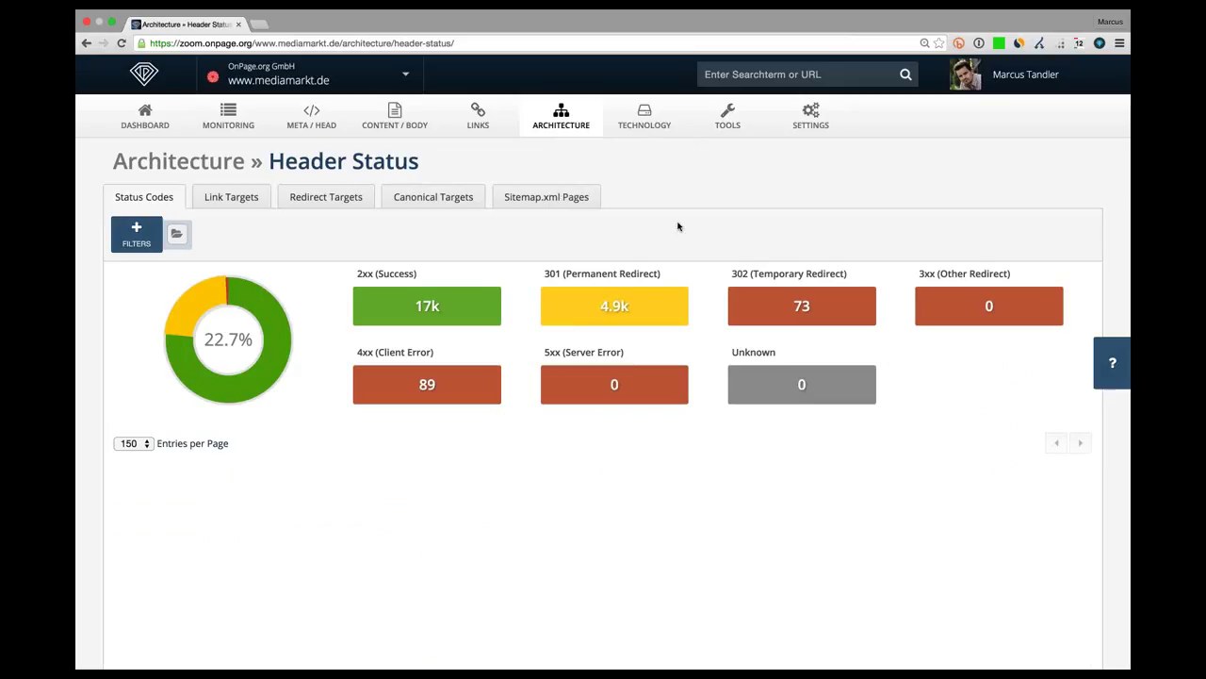
click(435, 388)
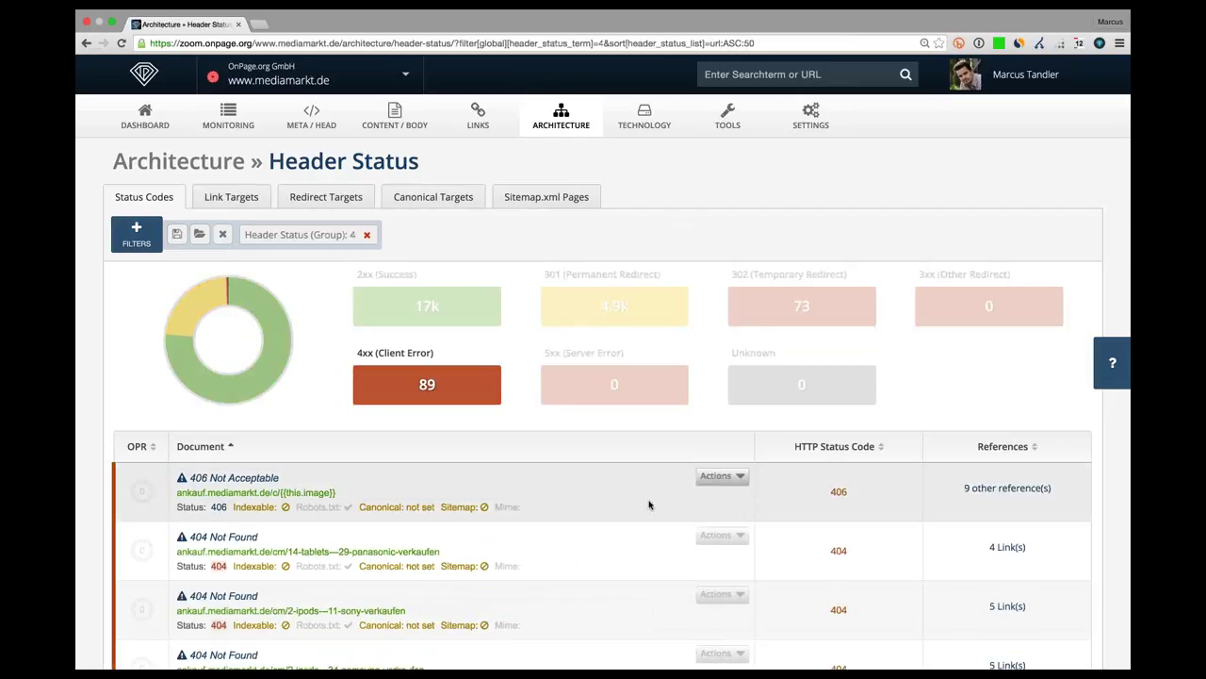
scroll(649, 505, down, 1)
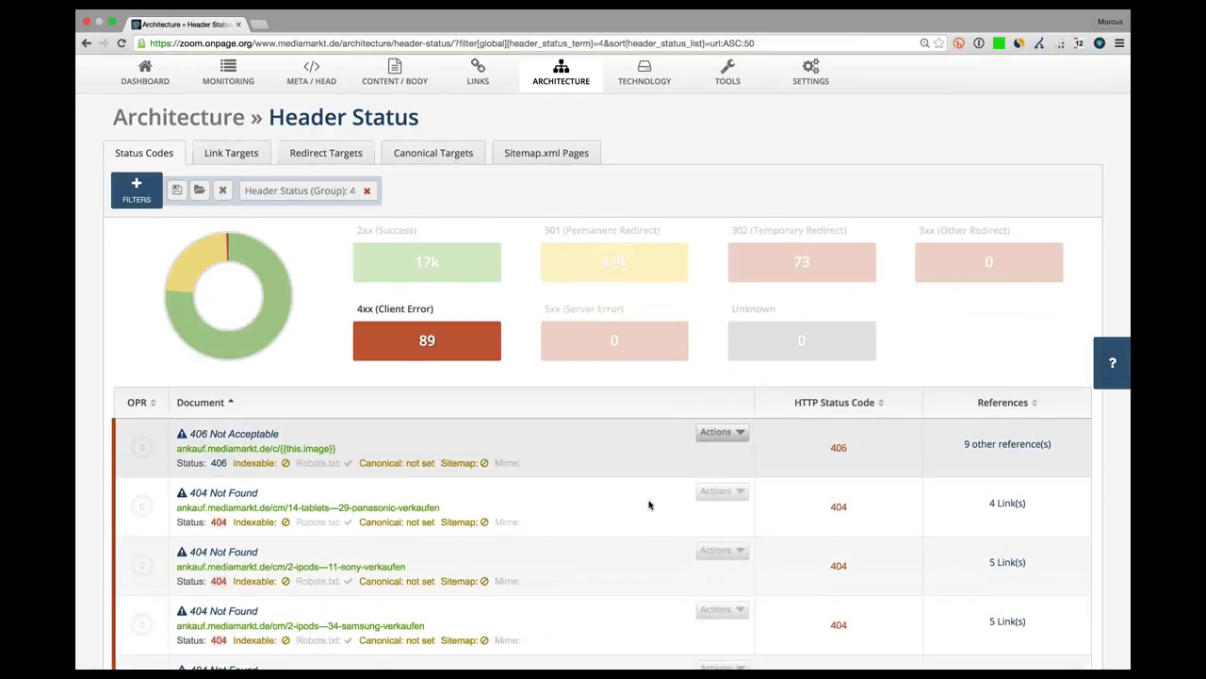
scroll(648, 505, down, 2)
click(1008, 341)
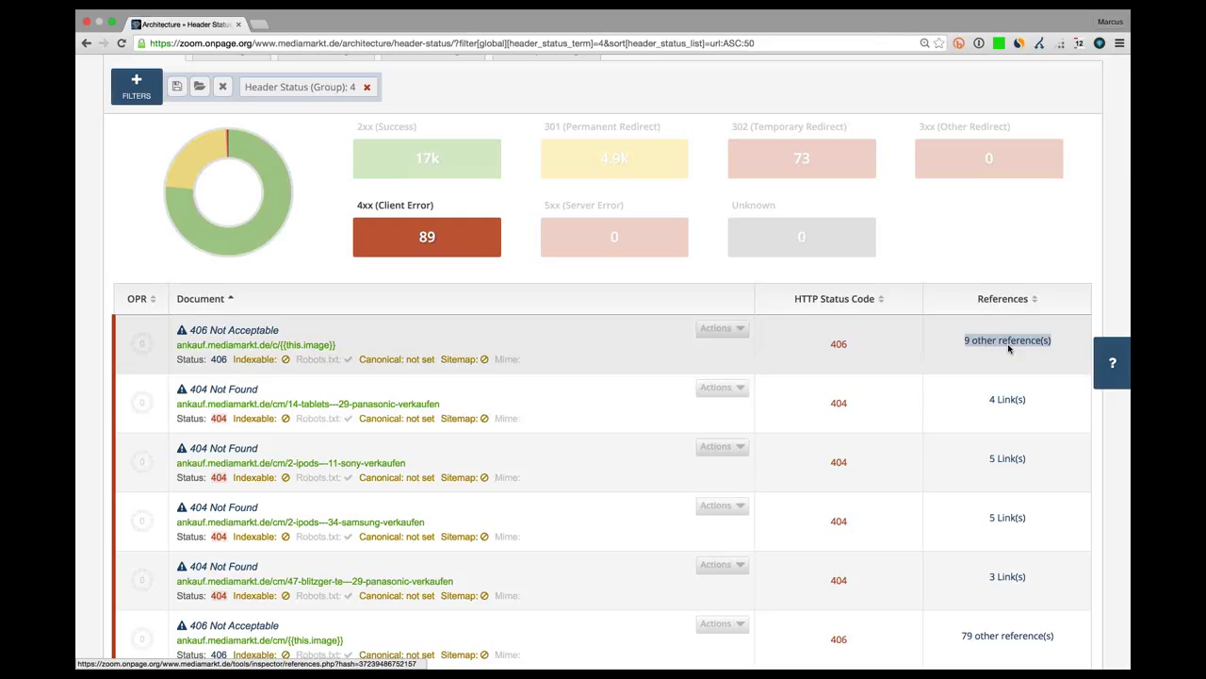
Look through the 4xx documents and open the incoming links of the 404 page ankauf.mediamarkt.de/cm/47-blitzger-te---29-panasonic-verkaufen
scroll(1008, 349, down, 1)
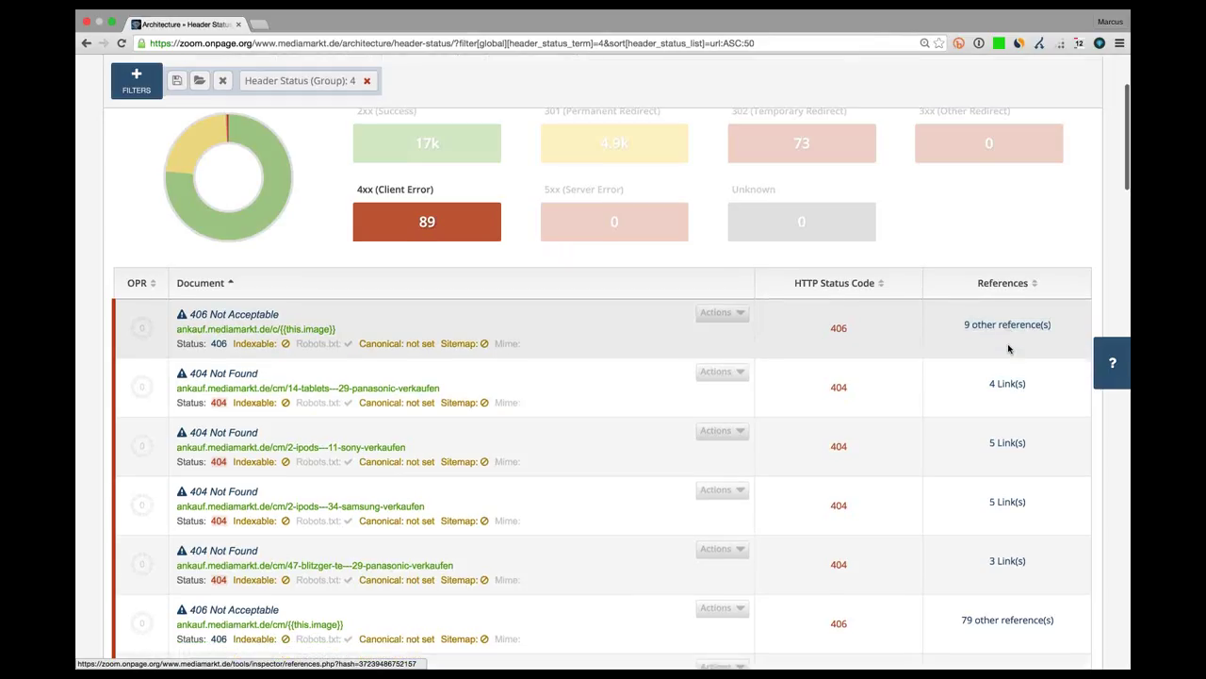
scroll(1008, 348, down, 4)
scroll(1009, 349, down, 10)
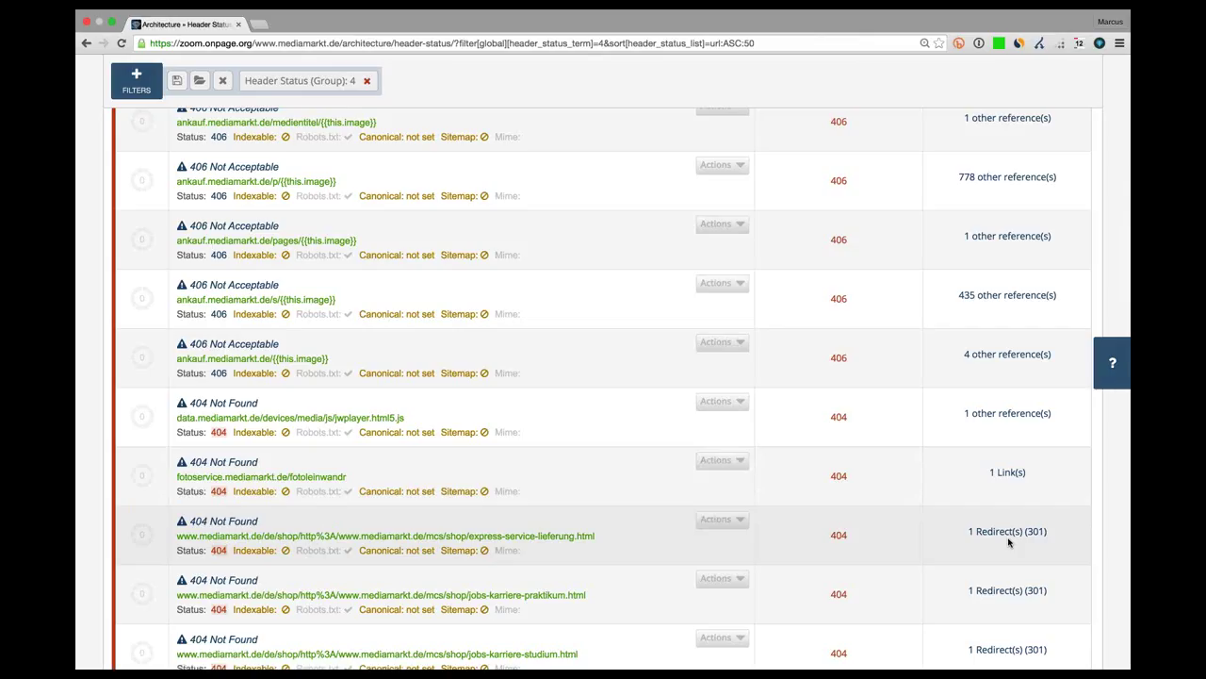
scroll(1008, 542, up, 2)
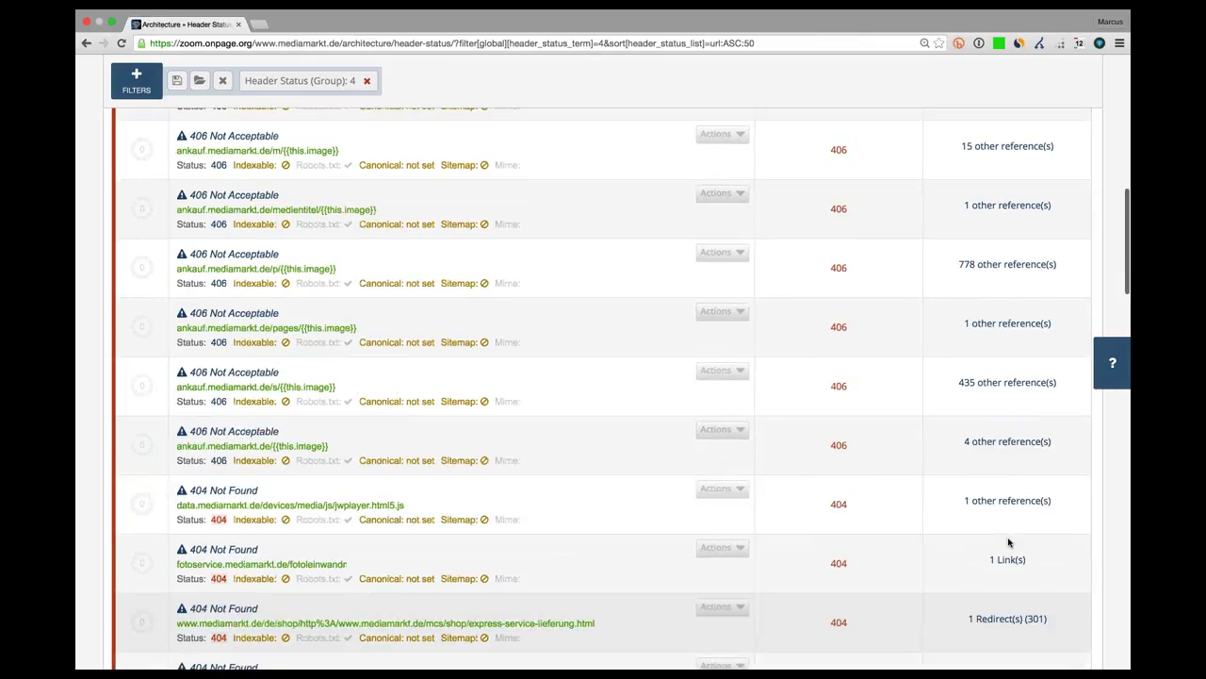
scroll(1007, 542, up, 1)
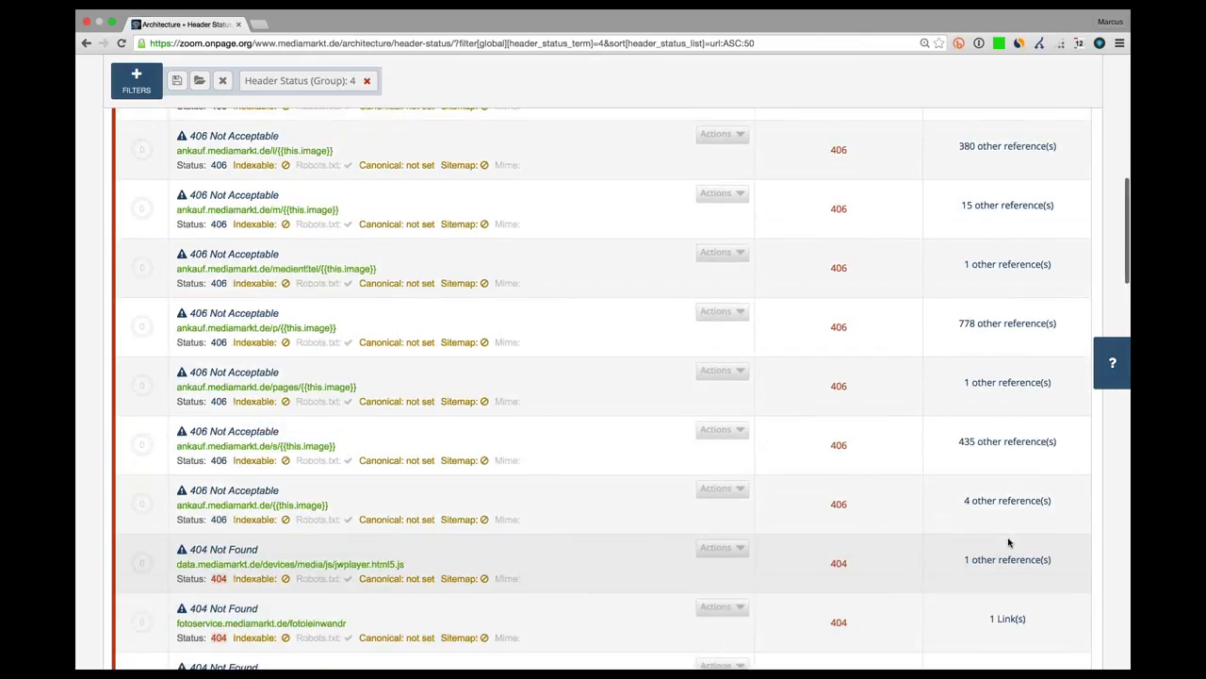
scroll(1006, 527, up, 5)
scroll(1003, 508, up, 1)
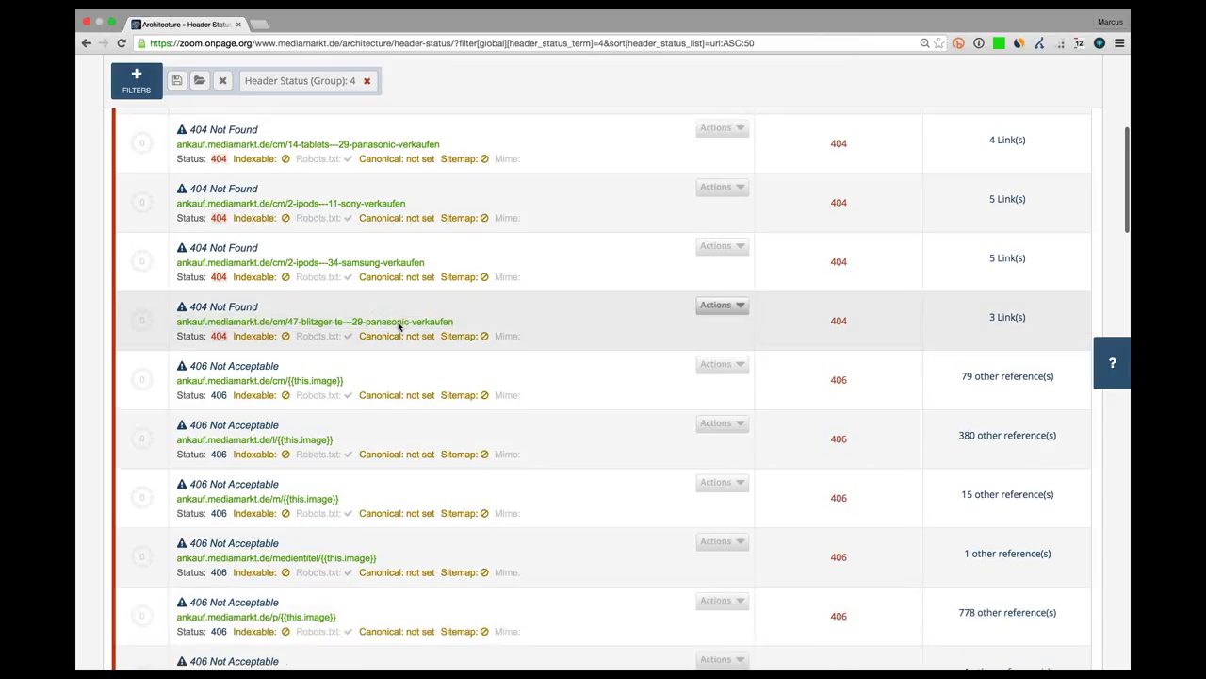
click(995, 320)
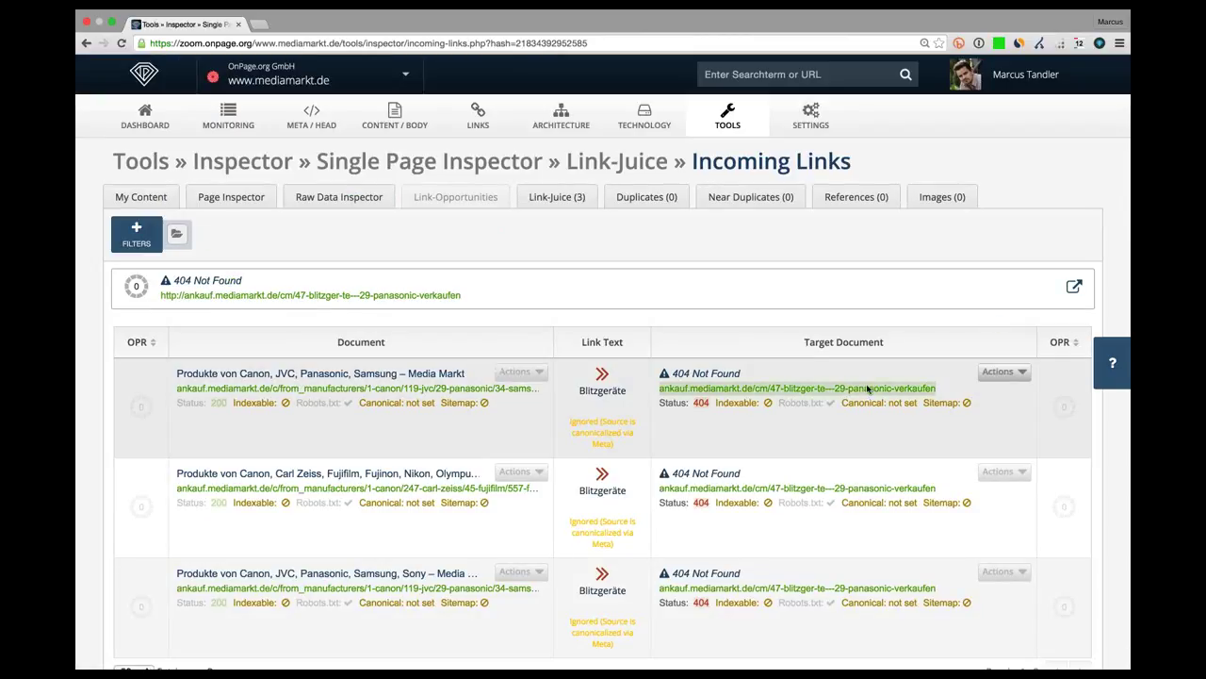
Open the URL of the first linking document, search the page for "panasonic", and close it
click(520, 375)
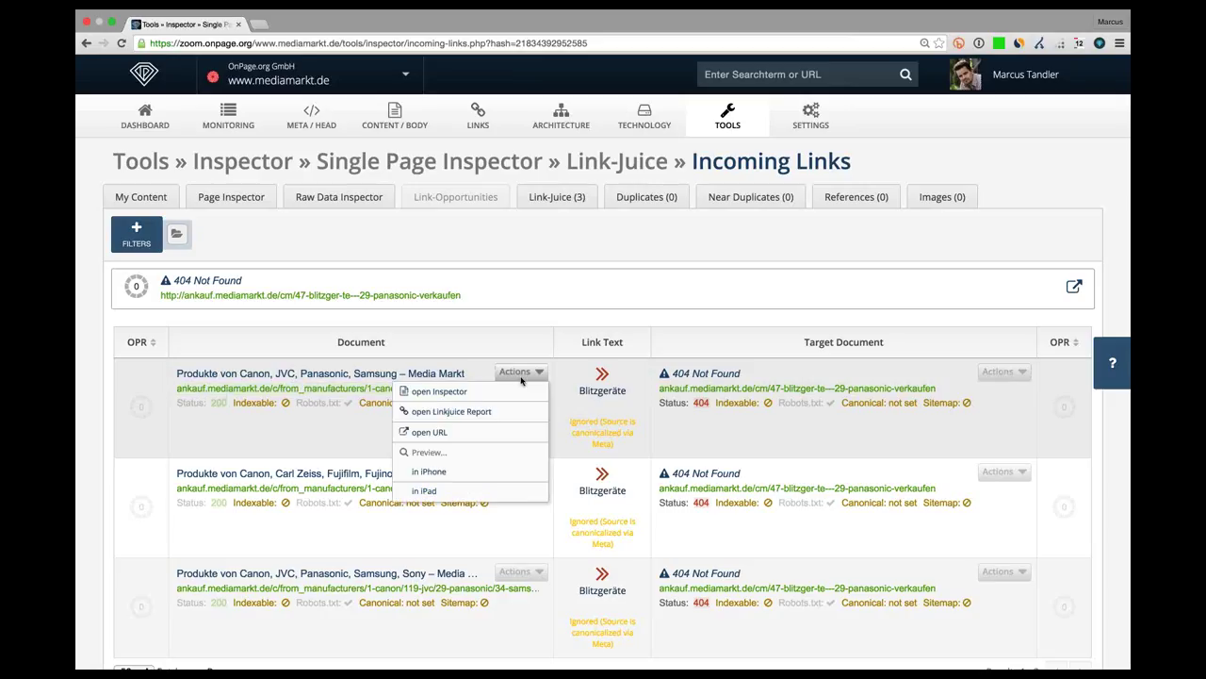
click(496, 431)
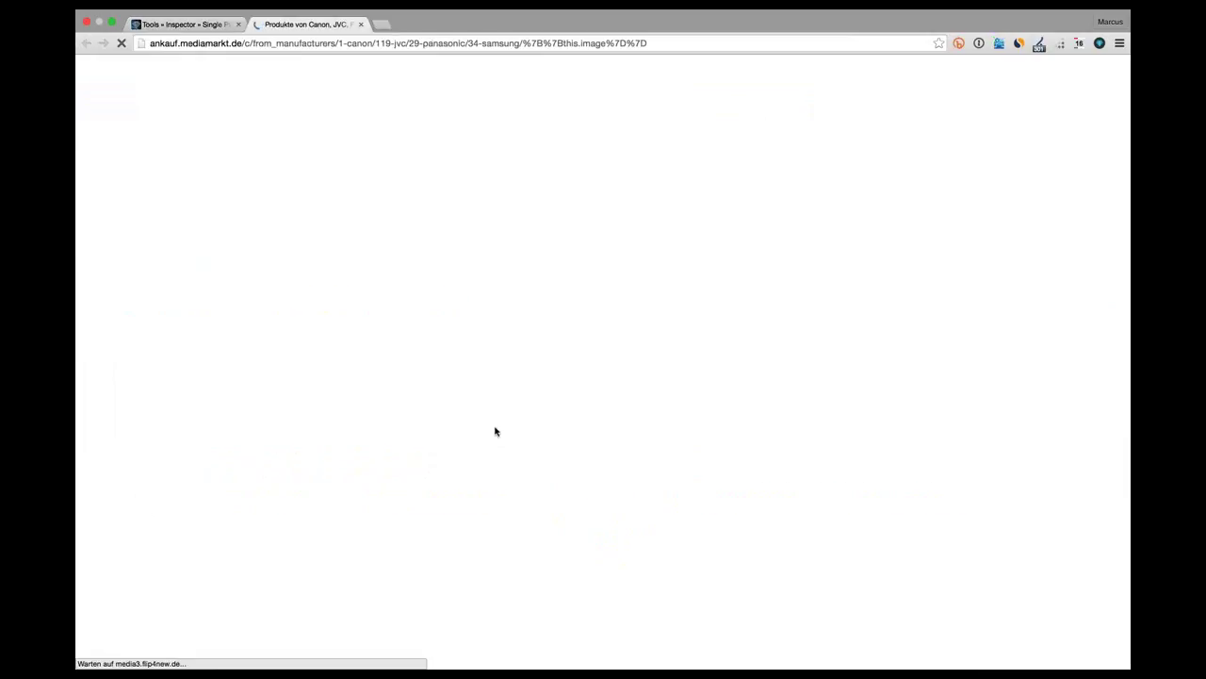
key(super+f)
text(panas)
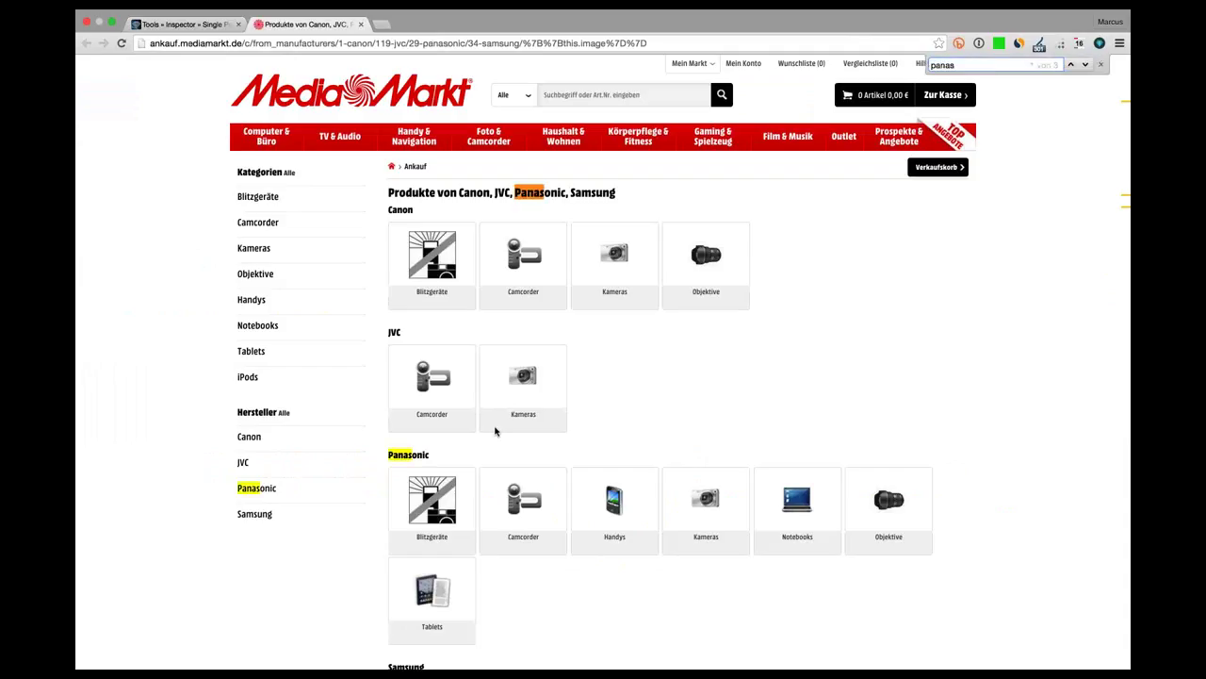
text(onic)
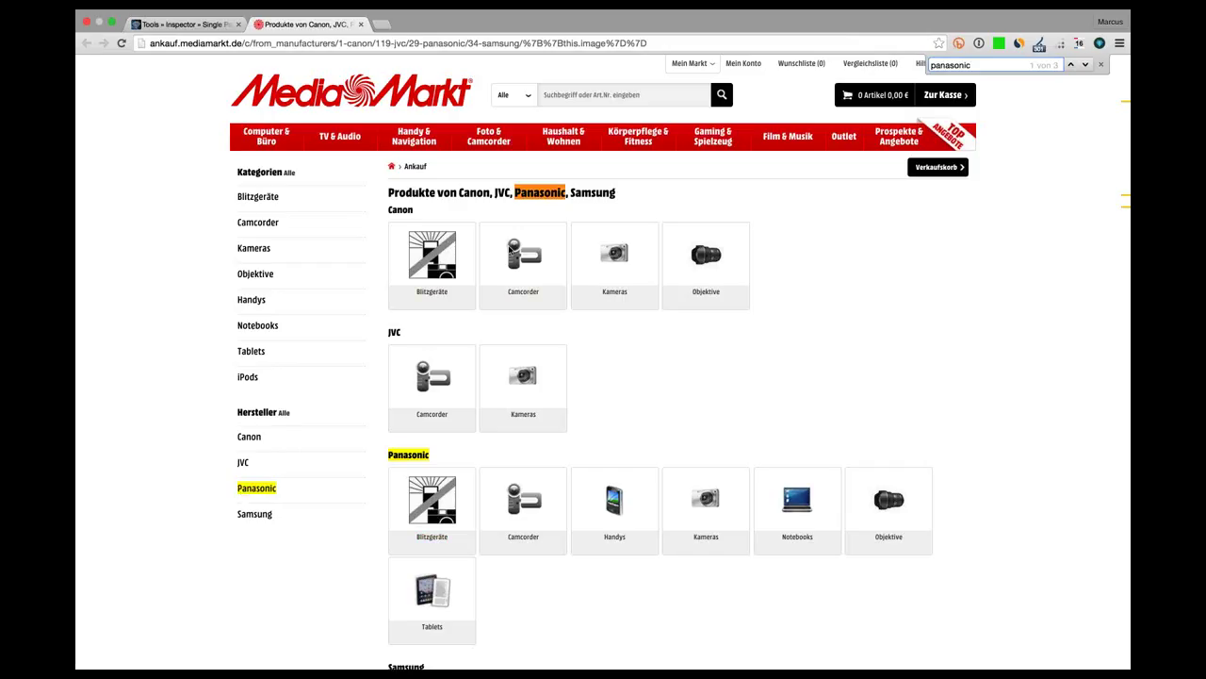
key(super+w)
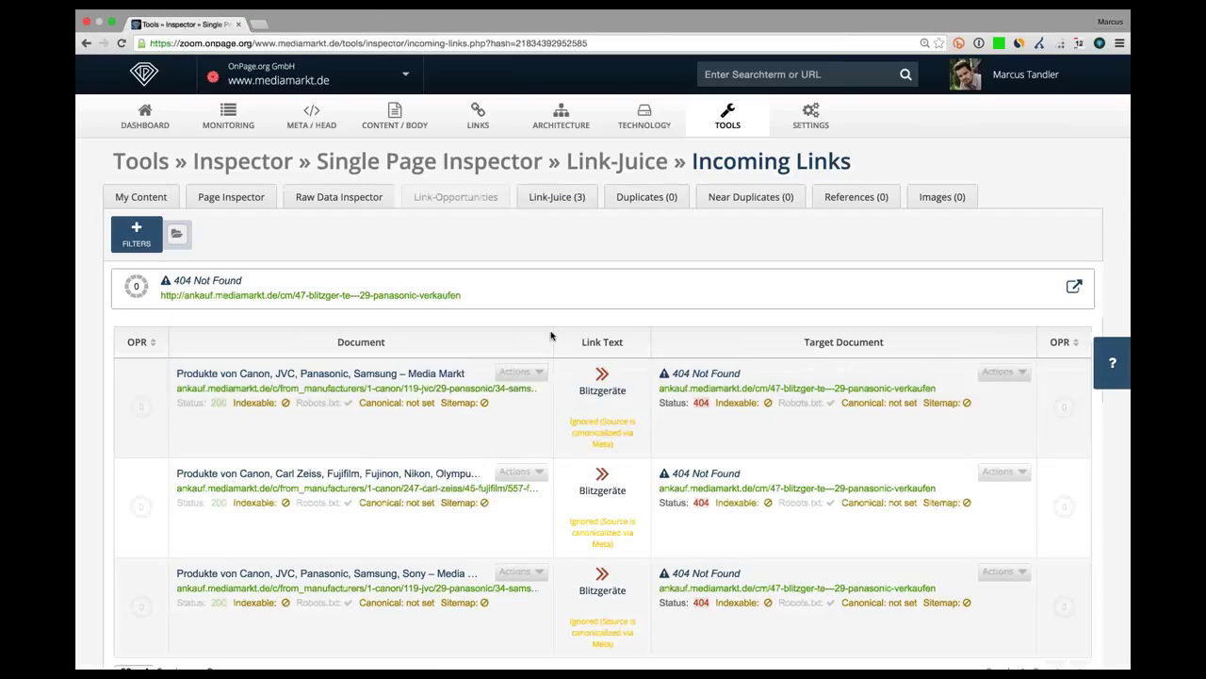
Open the URL of the second linking document, starting with Canon, Carl Zeiss and Fujifilm, and search the page for "pana"
scroll(551, 335, down, 2)
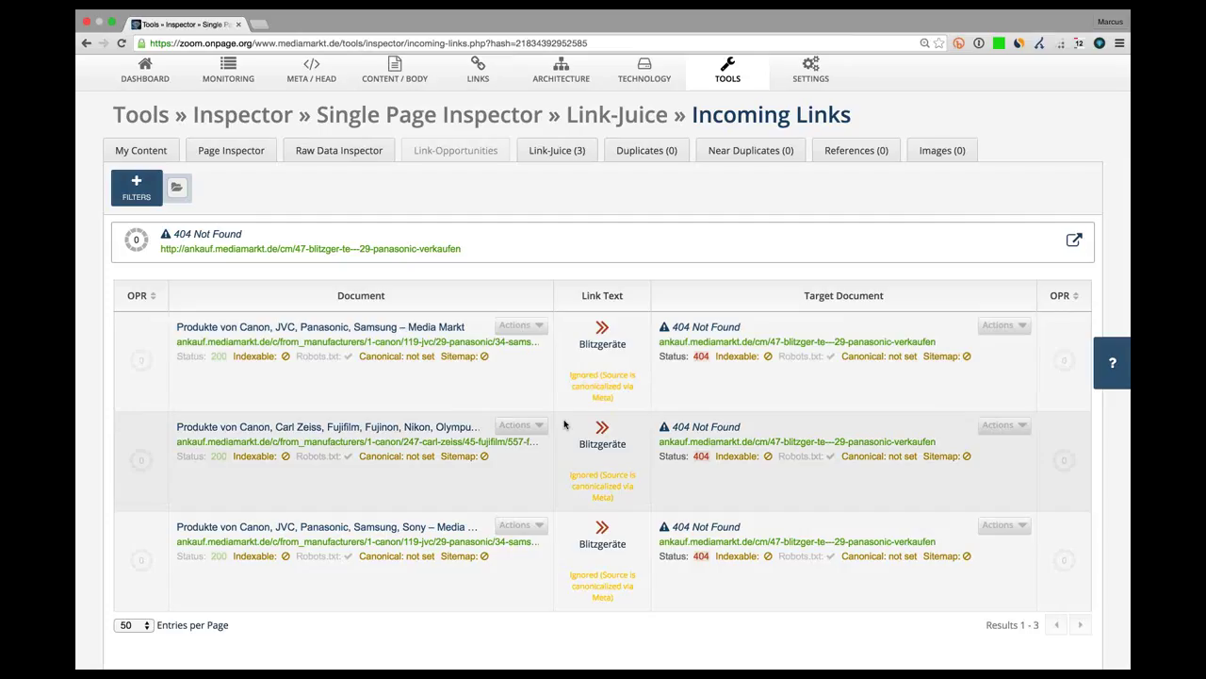
click(522, 425)
click(509, 484)
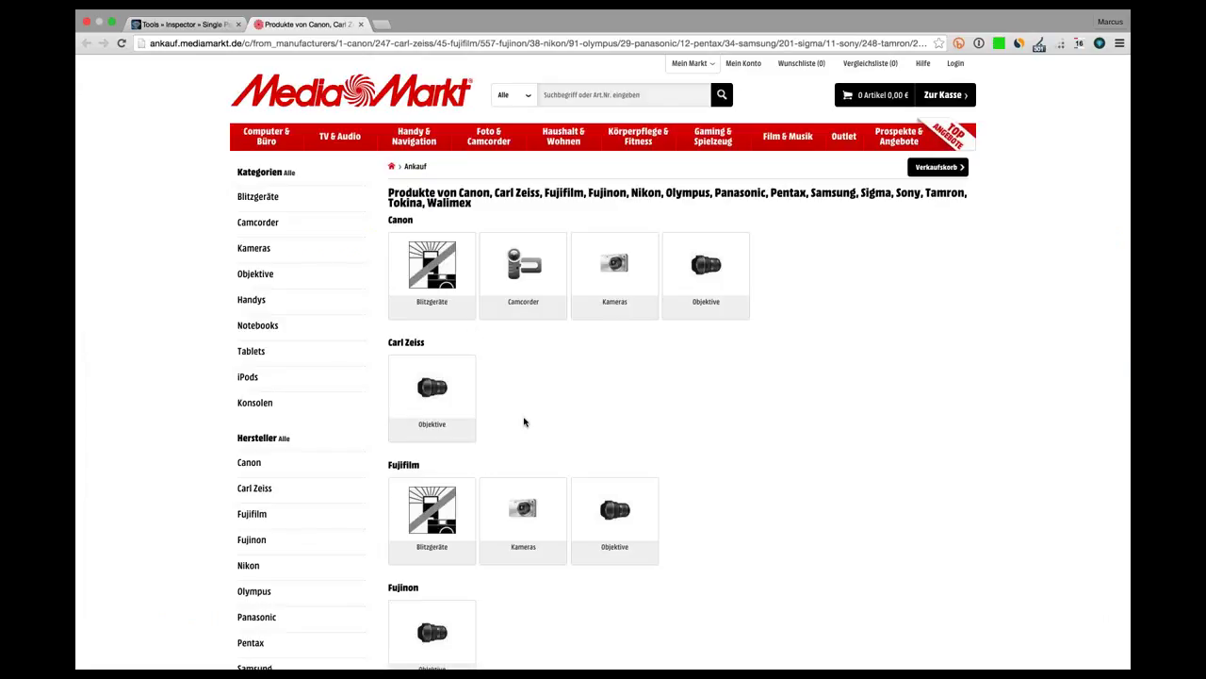
scroll(524, 422, down, 3)
key(super+f)
text(pana)
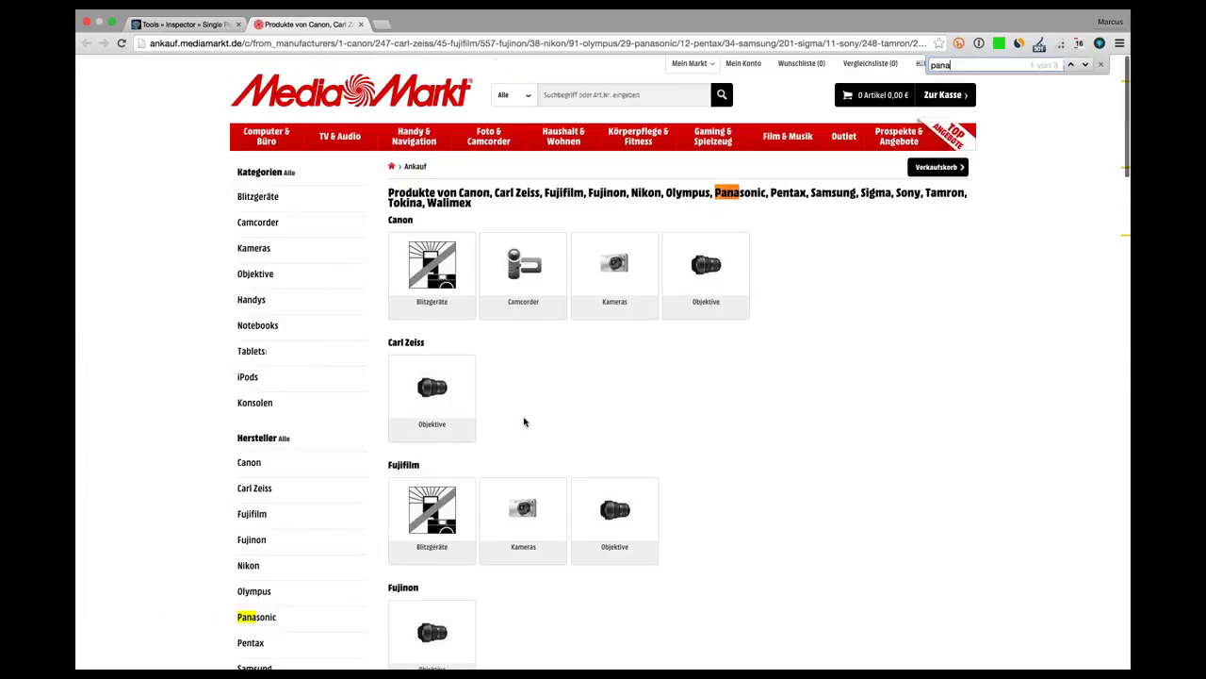
Check the Panasonic link in the manufacturer list in a separate tab and close that tab
super+click(254, 618)
click(428, 25)
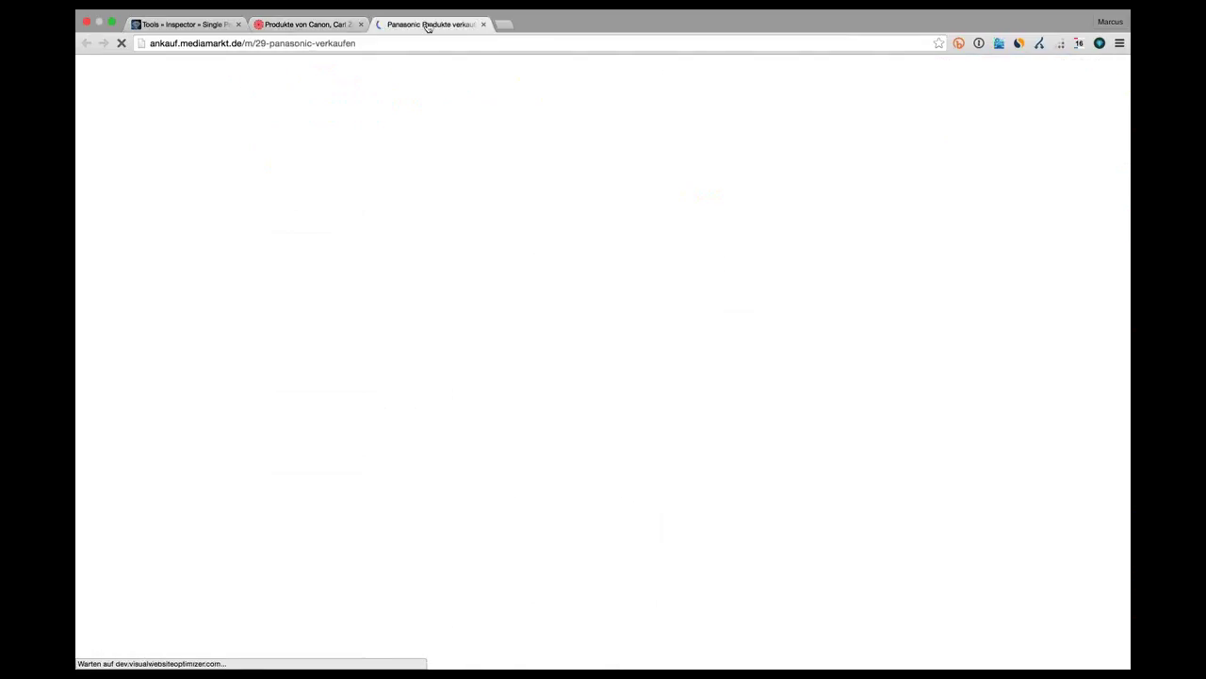
key(super+w)
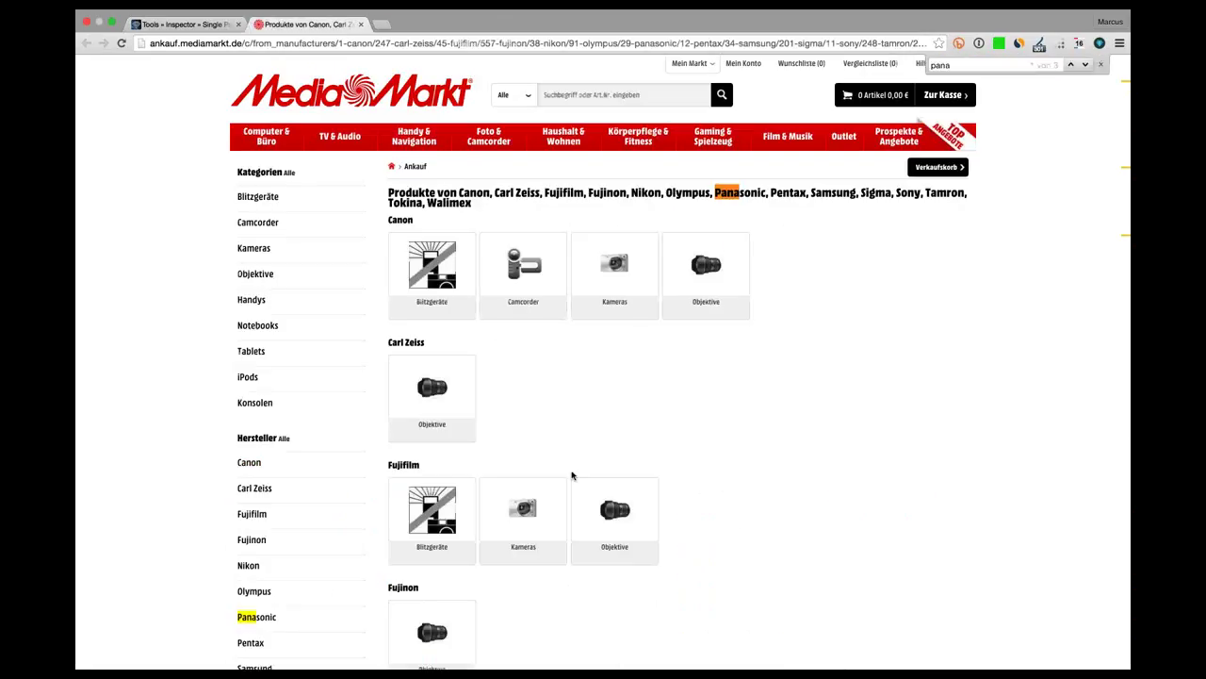
Follow the Blitzgeräte link in the Panasonic section, inspect the page it leads to, and close it
scroll(571, 475, down, 5)
scroll(573, 476, down, 2)
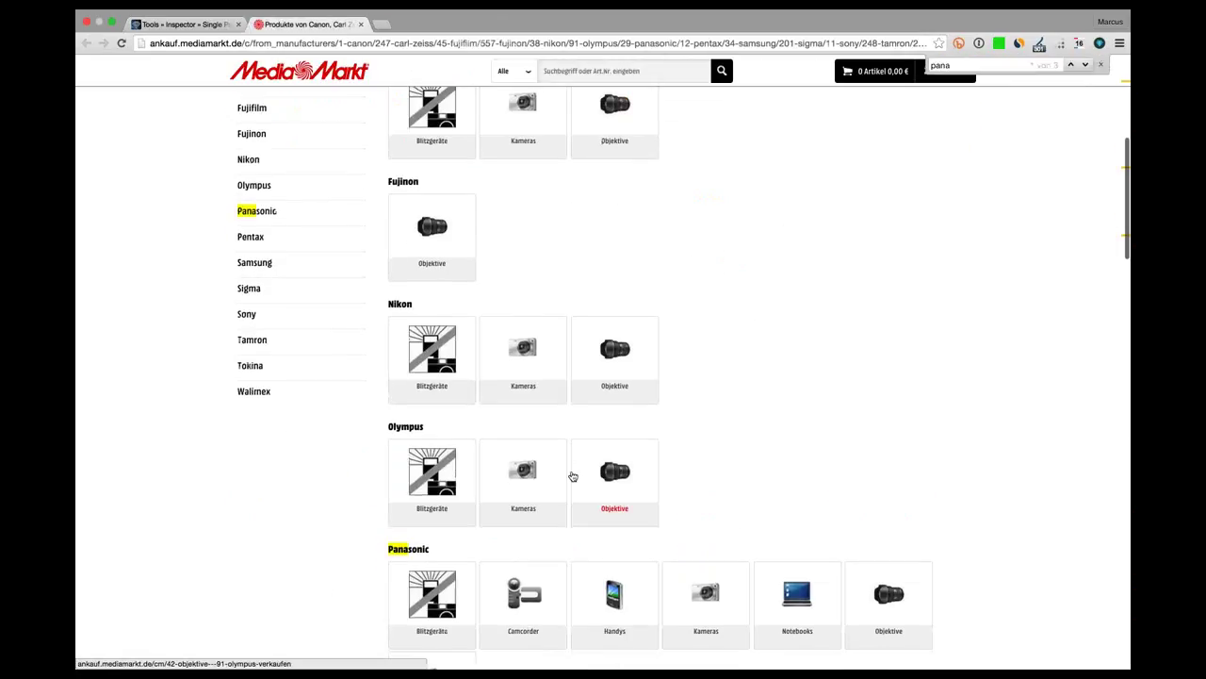
click(437, 540)
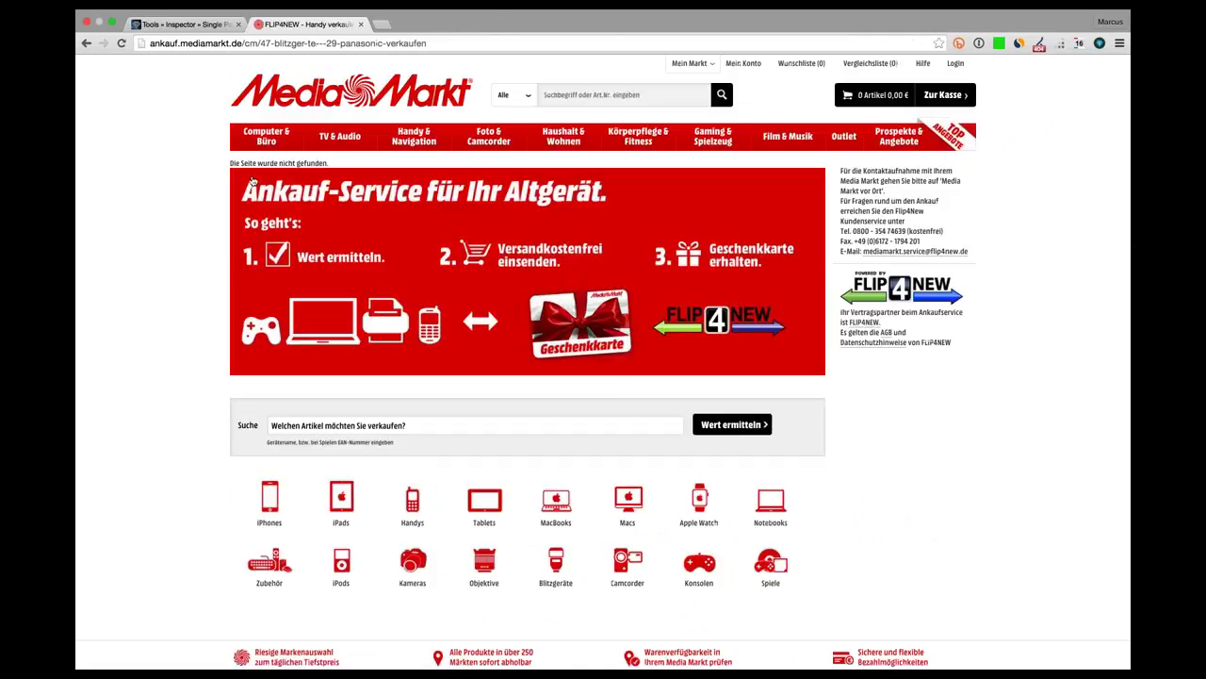
key(super+a)
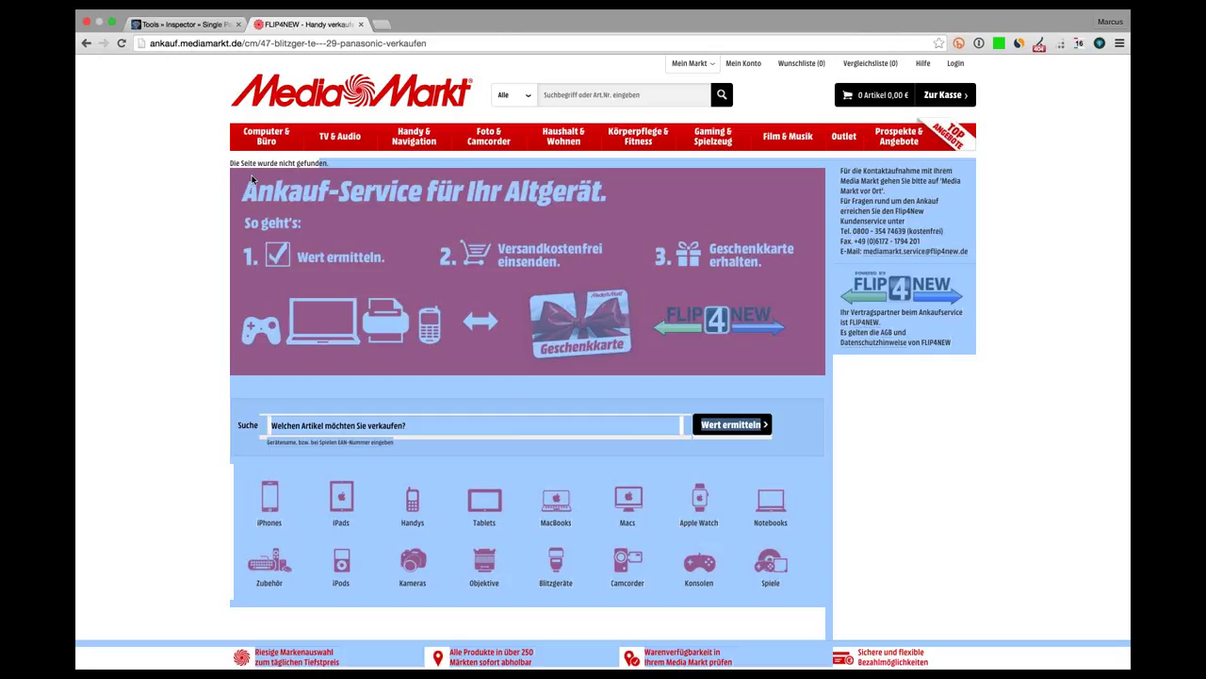
click(196, 274)
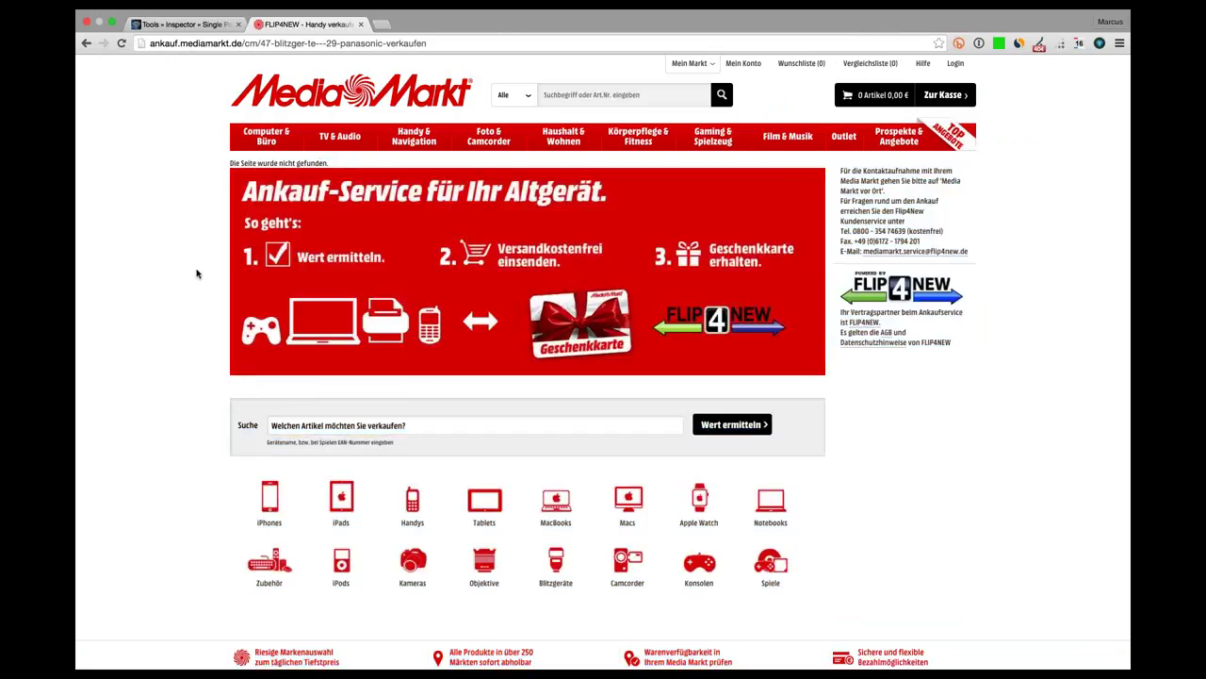
key(super+w)
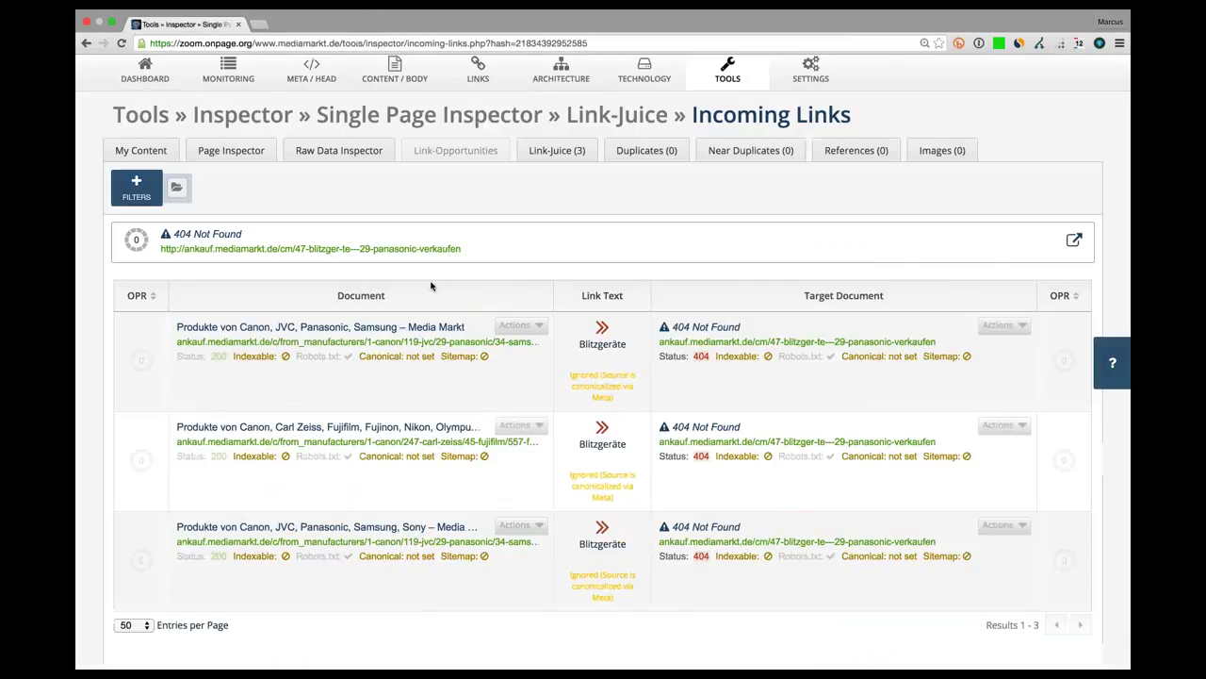
Display the copyable URL list of the 404 page's incoming links, dismiss it, and point out the first link text, Blitzgeräte
click(521, 325)
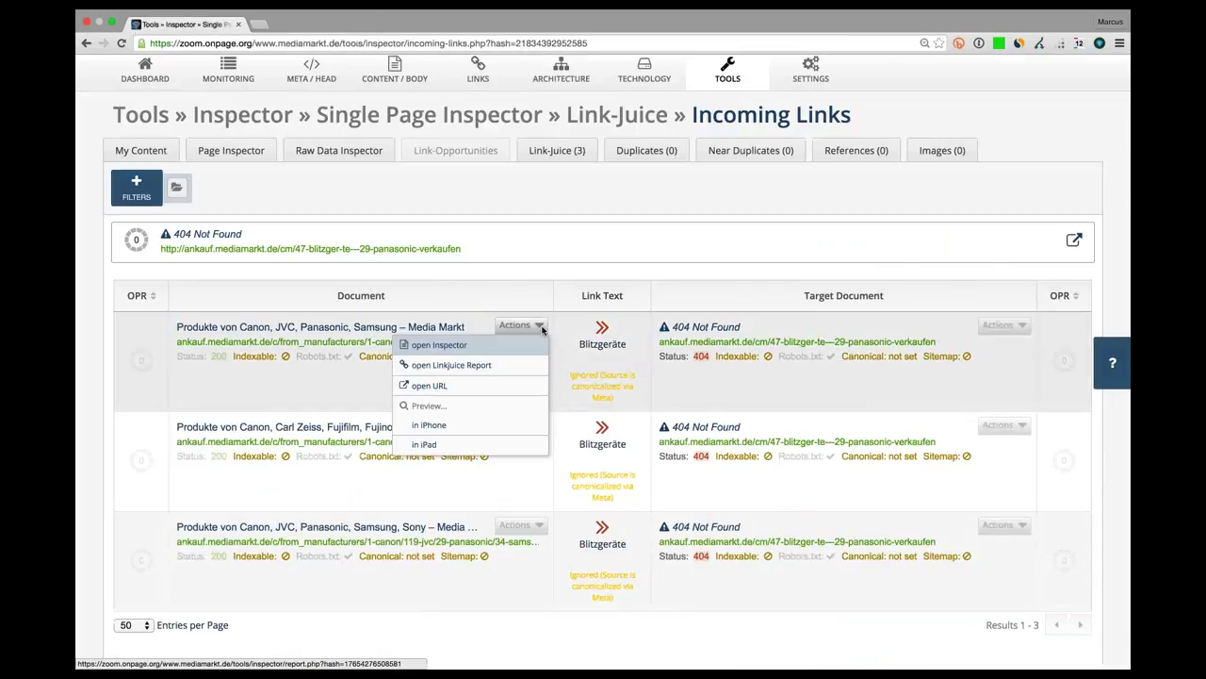
click(521, 325)
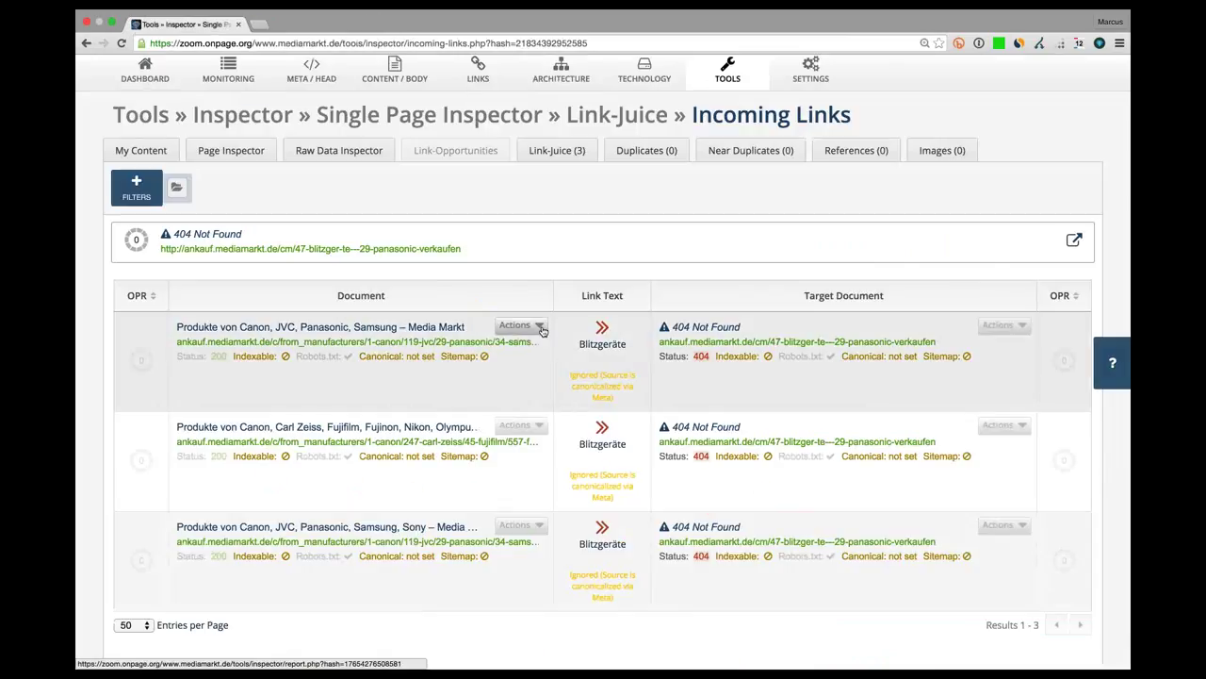
scroll(542, 330, down, 3)
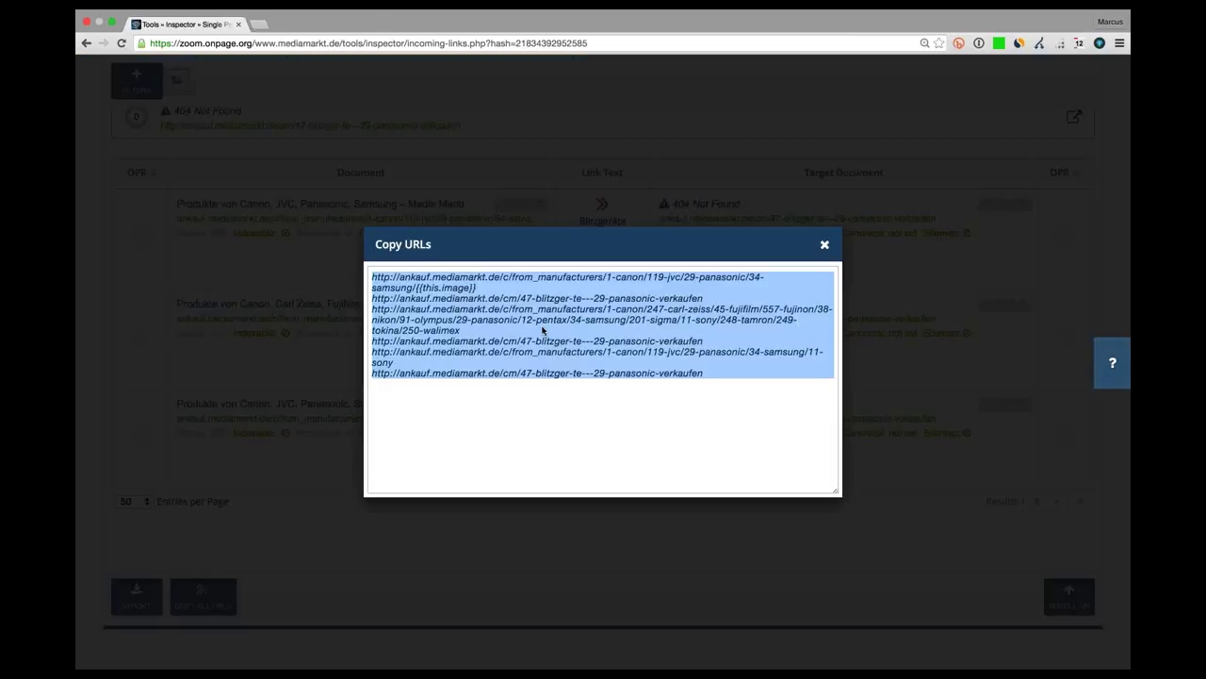
click(647, 560)
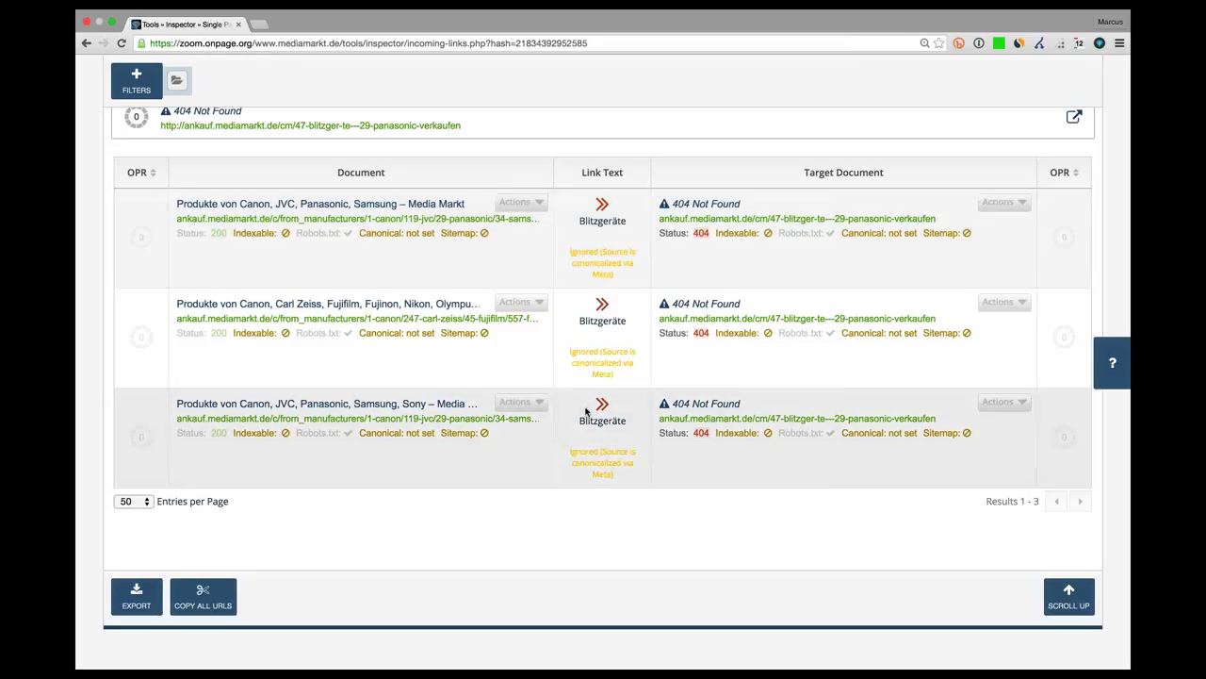
scroll(585, 410, up, 4)
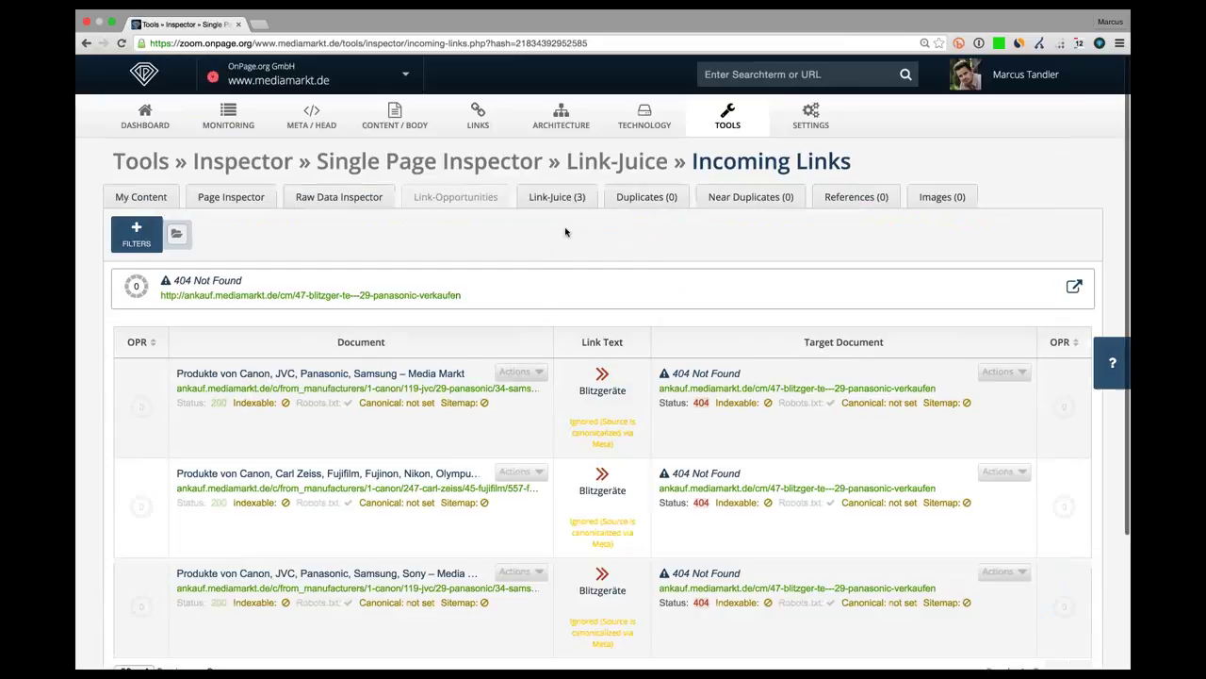
right_click(562, 379)
drag(578, 390, 628, 390)
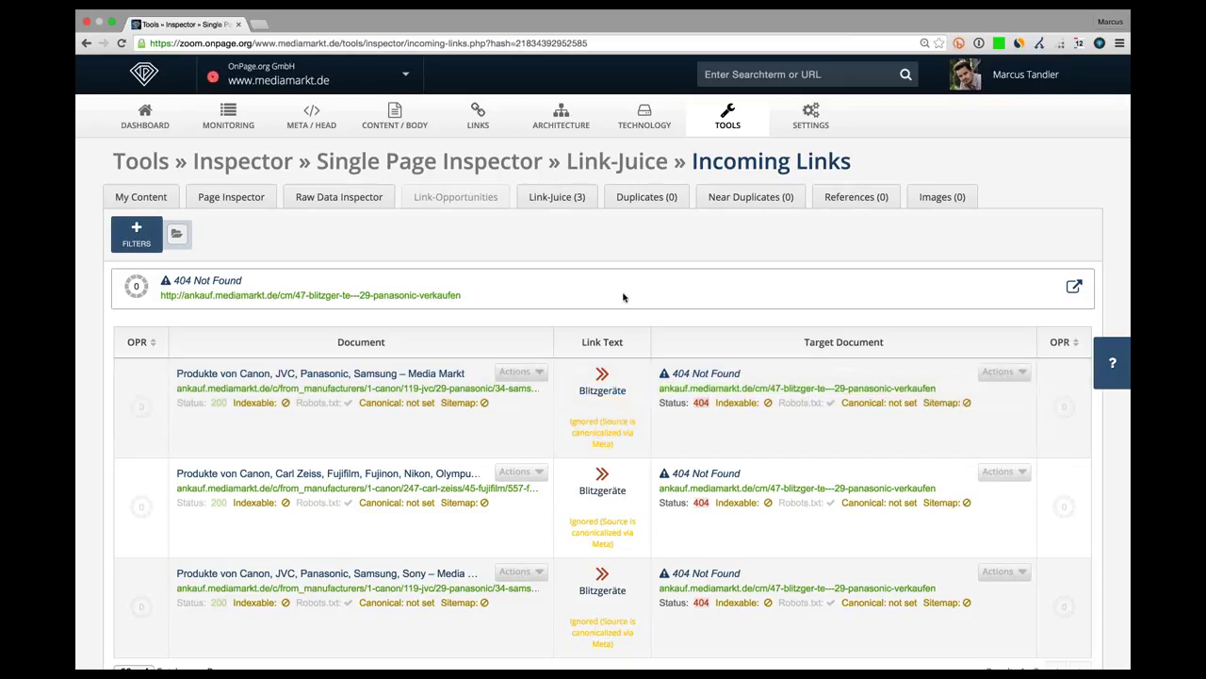
Return to the unfiltered header status report of the architecture and view the status codes of its link targets
click(549, 119)
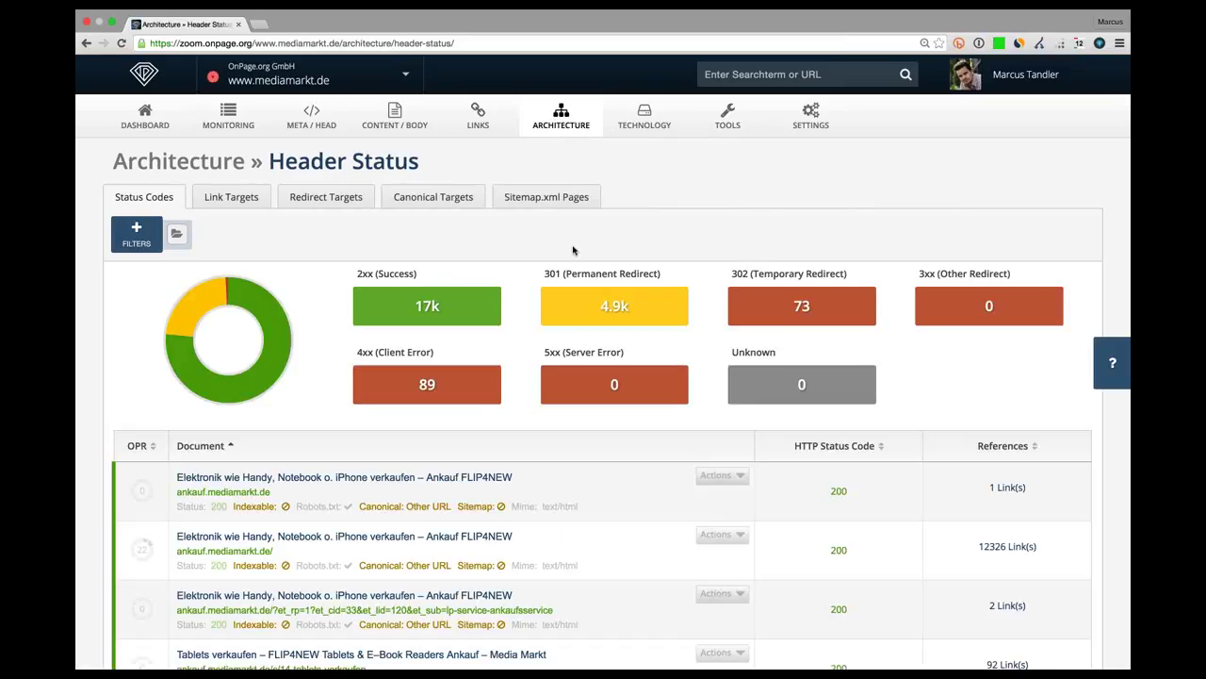
scroll(573, 250, down, 1)
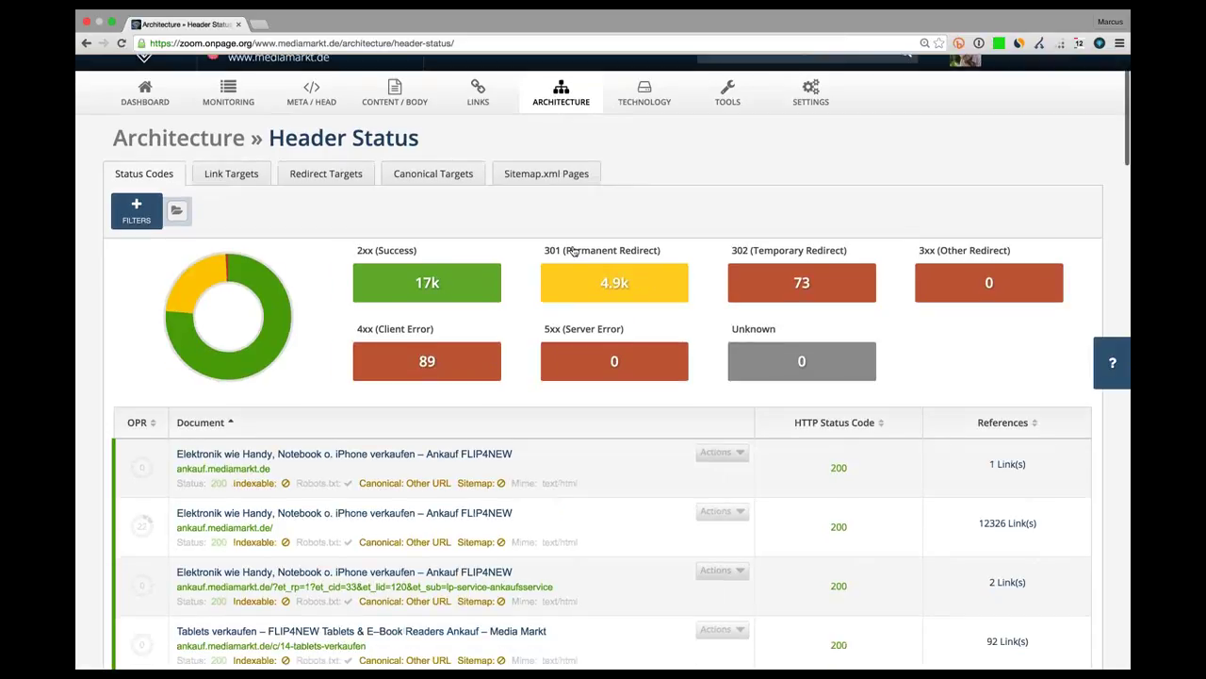
scroll(573, 250, up, 1)
click(226, 197)
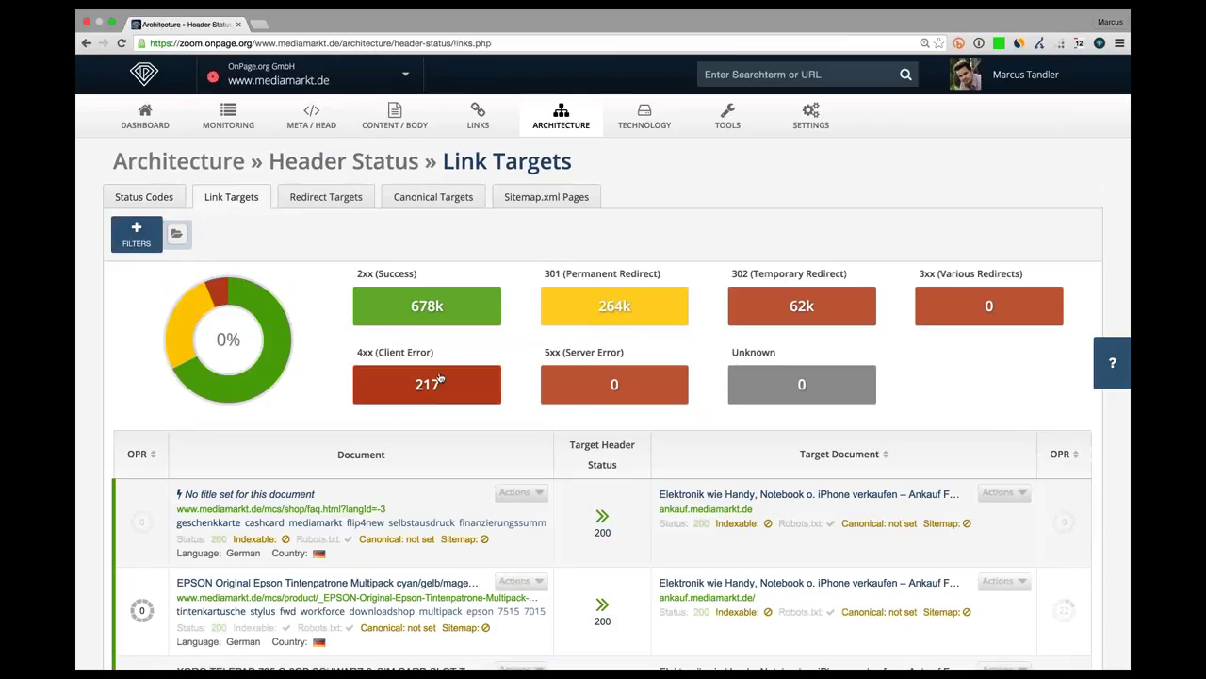
Show the redirect targets report, filter it to 301 permanent redirects, and examine the source and target documents
click(326, 198)
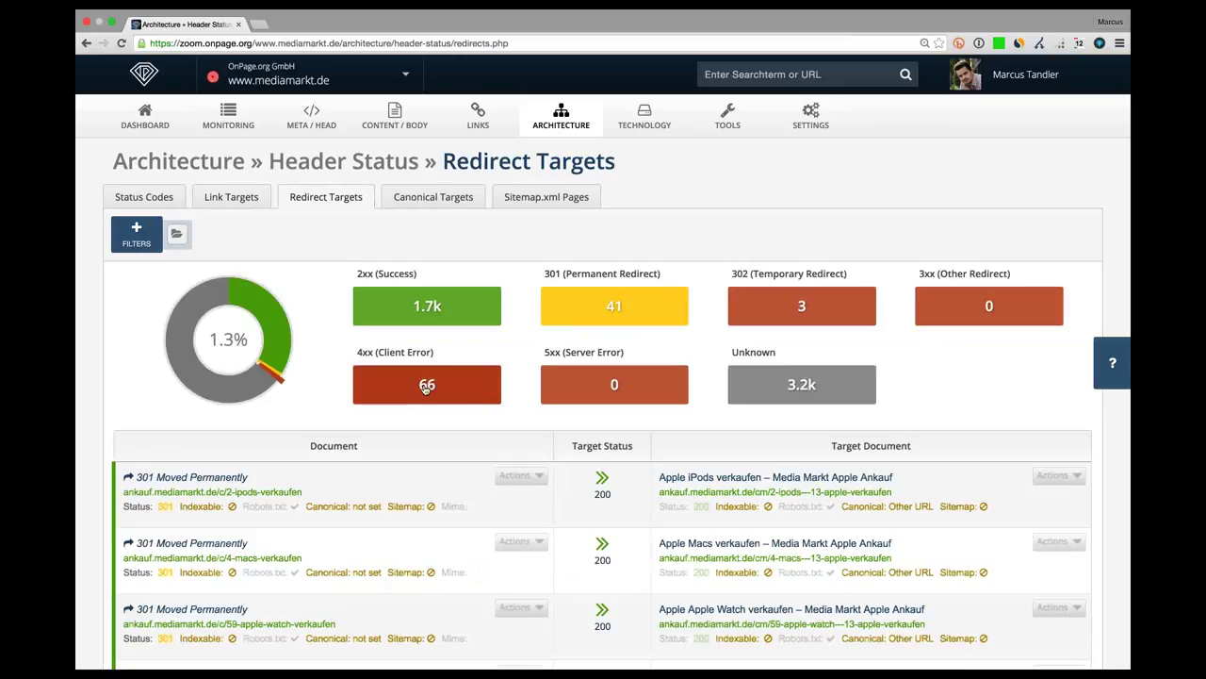
click(604, 309)
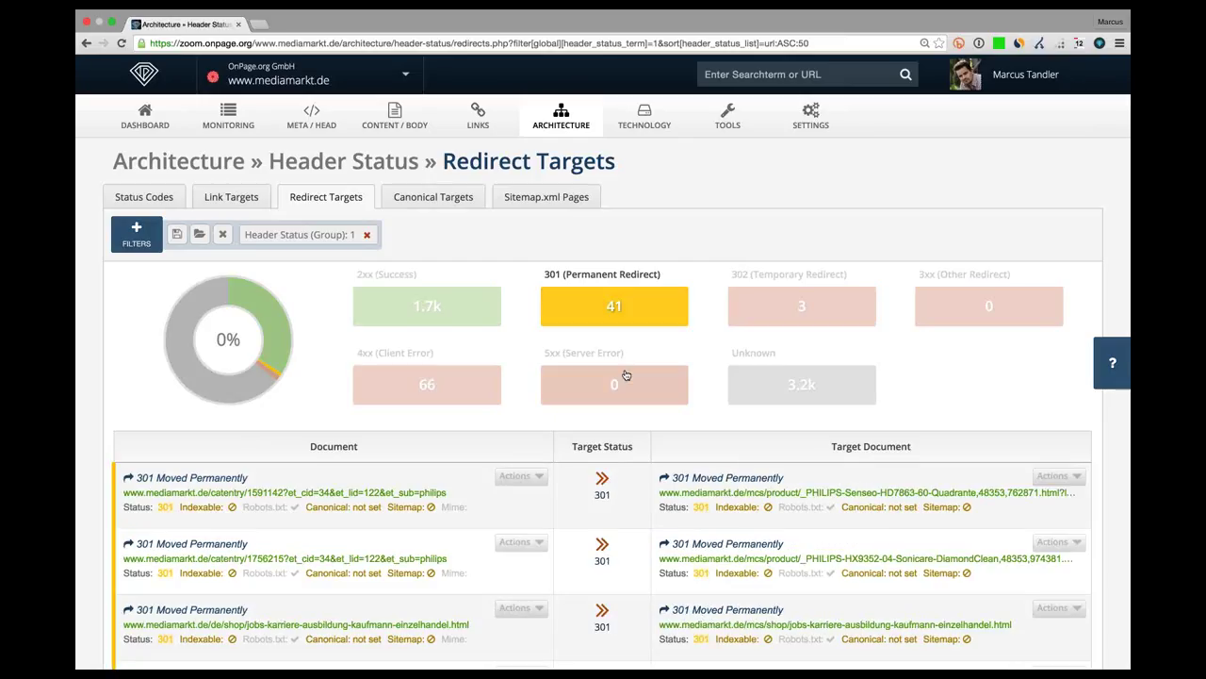
scroll(626, 375, down, 3)
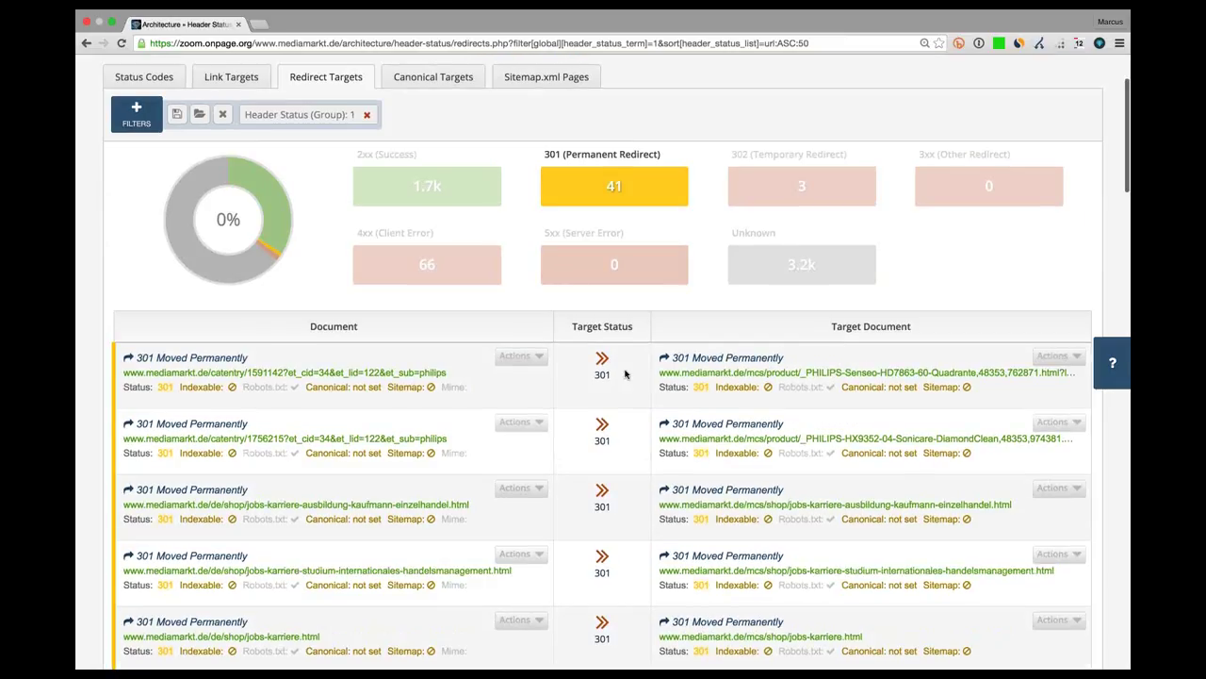
scroll(625, 375, down, 4)
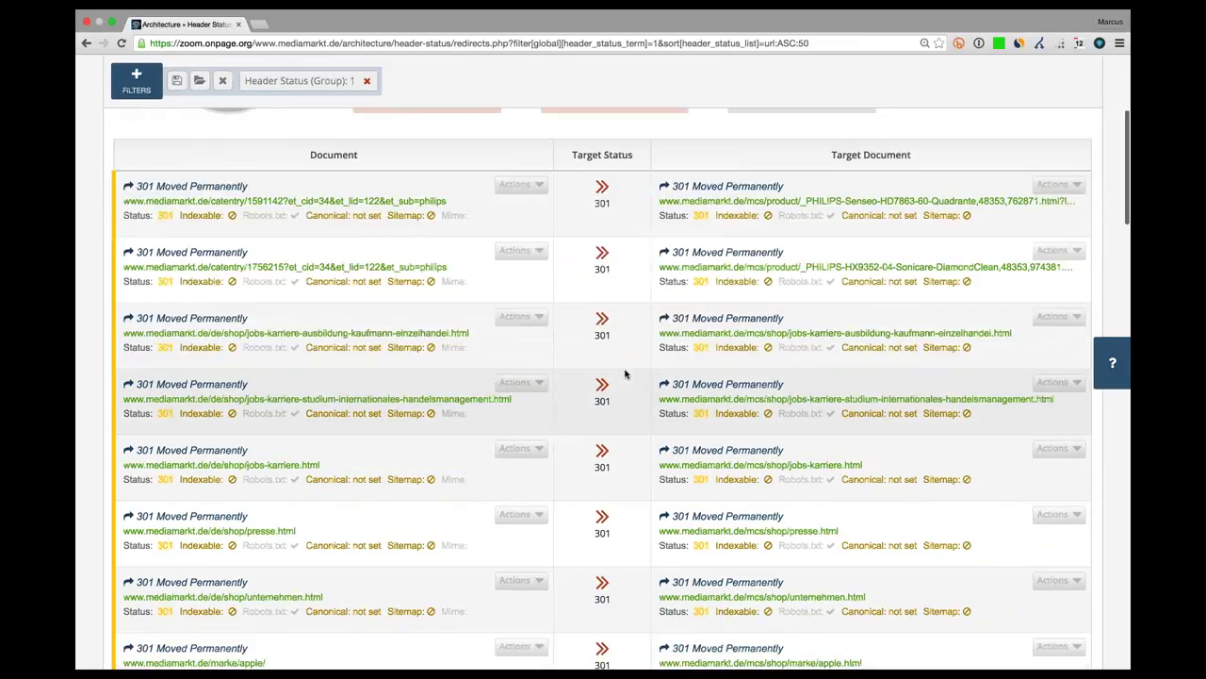
scroll(624, 375, down, 1)
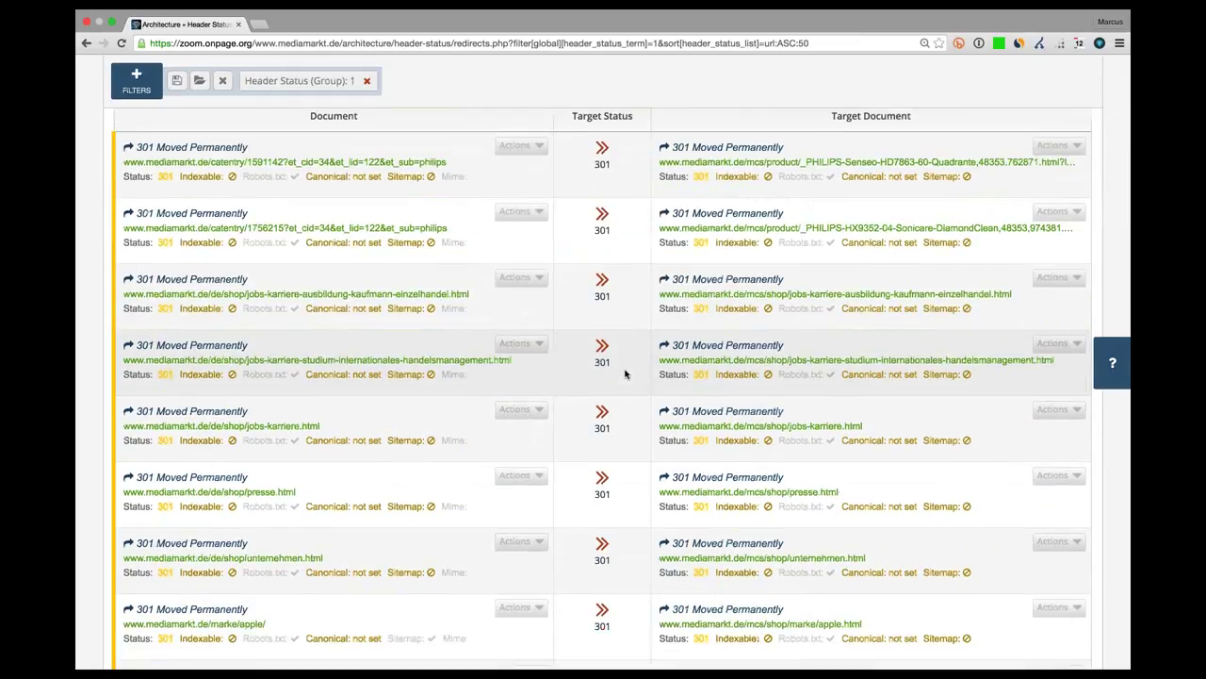
Visit the redirect target mcs/shop/jobs-karriere.html, inspect its redirect path with the Redirect Path extension, and close the page
scroll(625, 374, down, 1)
click(786, 408)
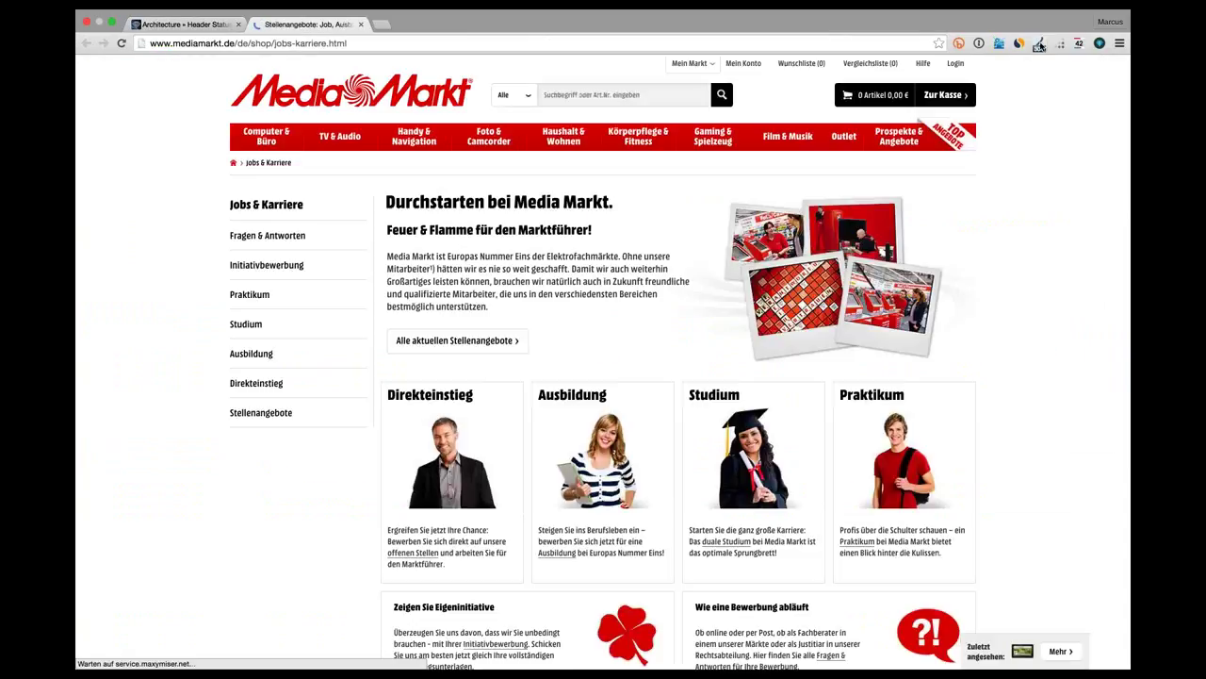
click(1039, 44)
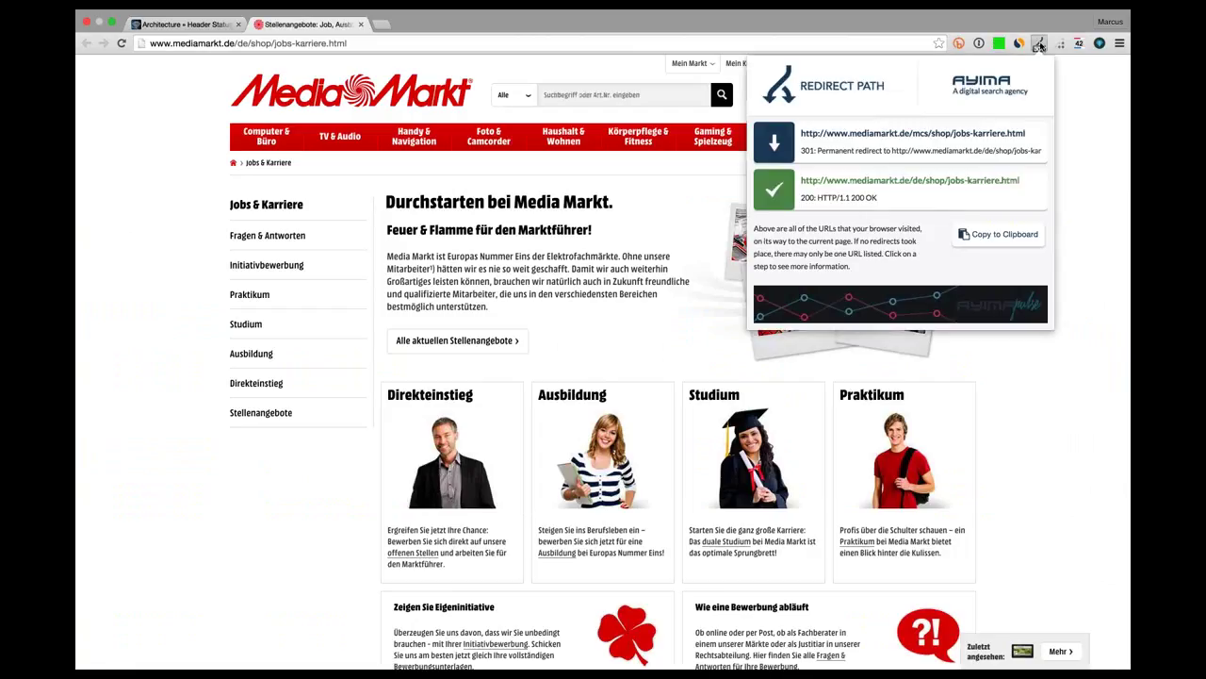
key(super+w)
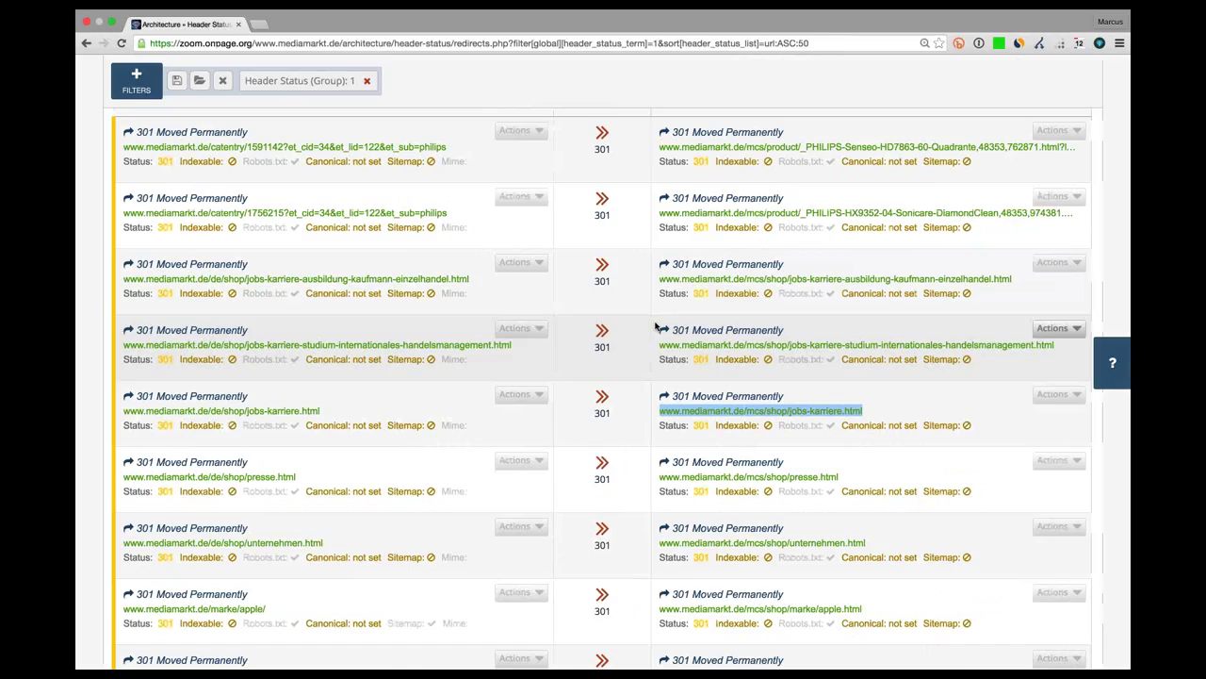
scroll(657, 326, down, 1)
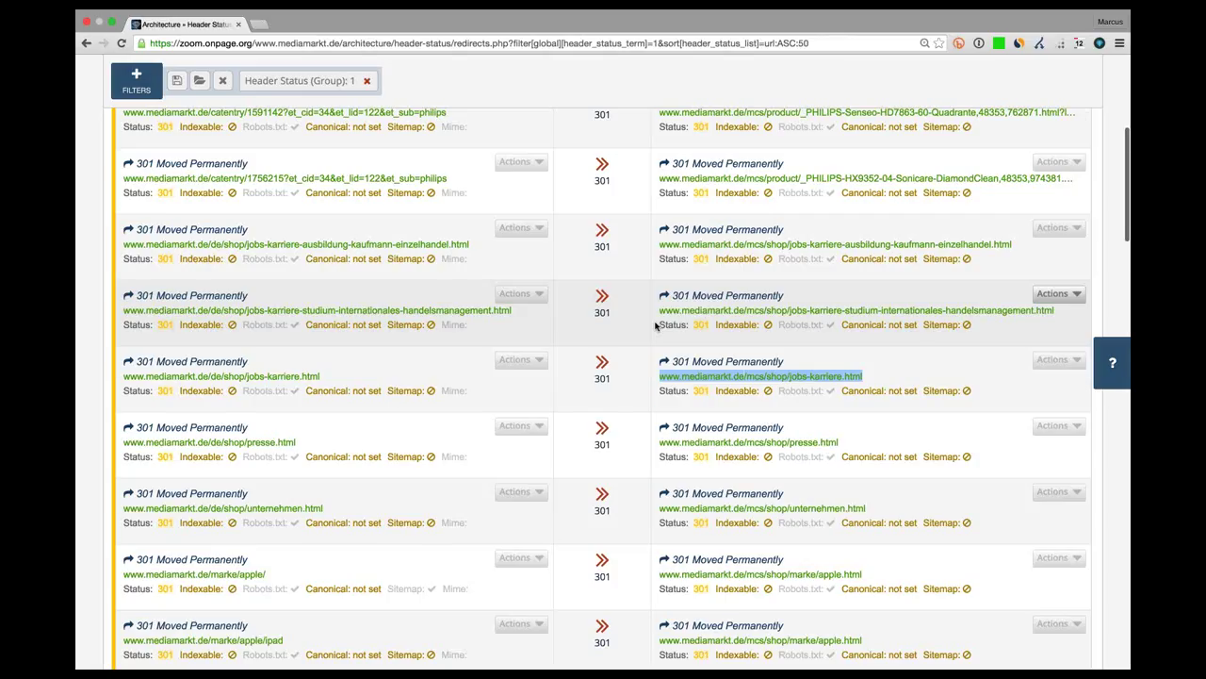
scroll(126, 474, down, 3)
click(126, 474)
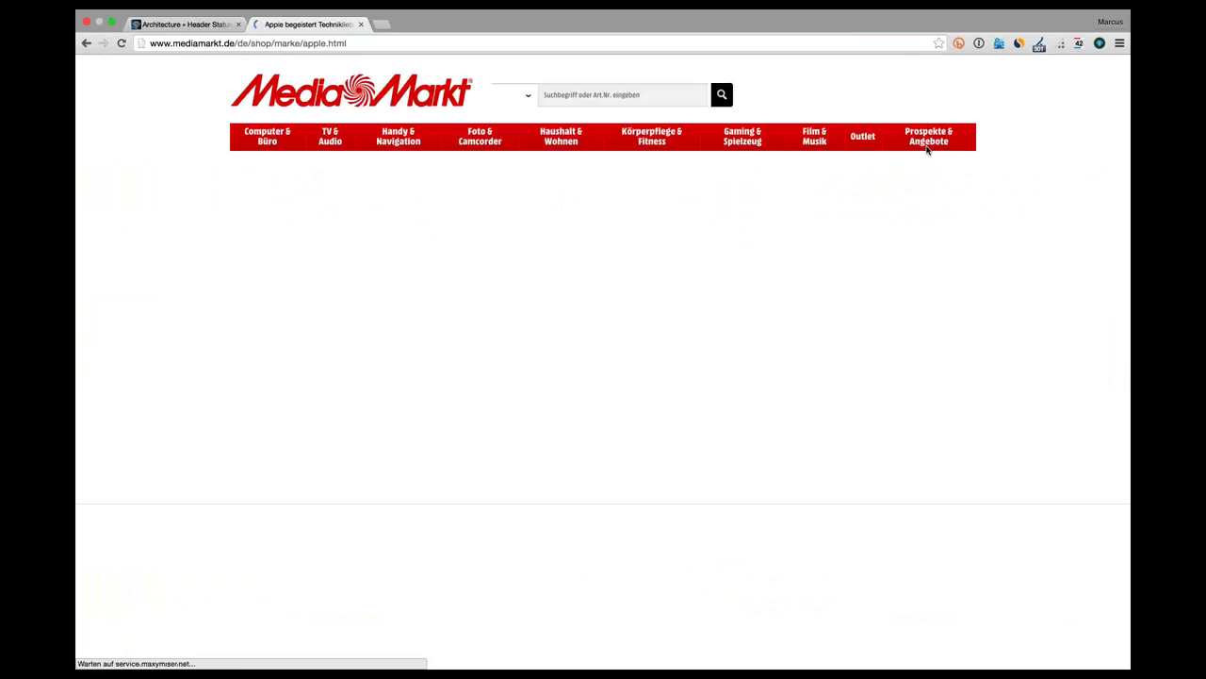
click(1037, 44)
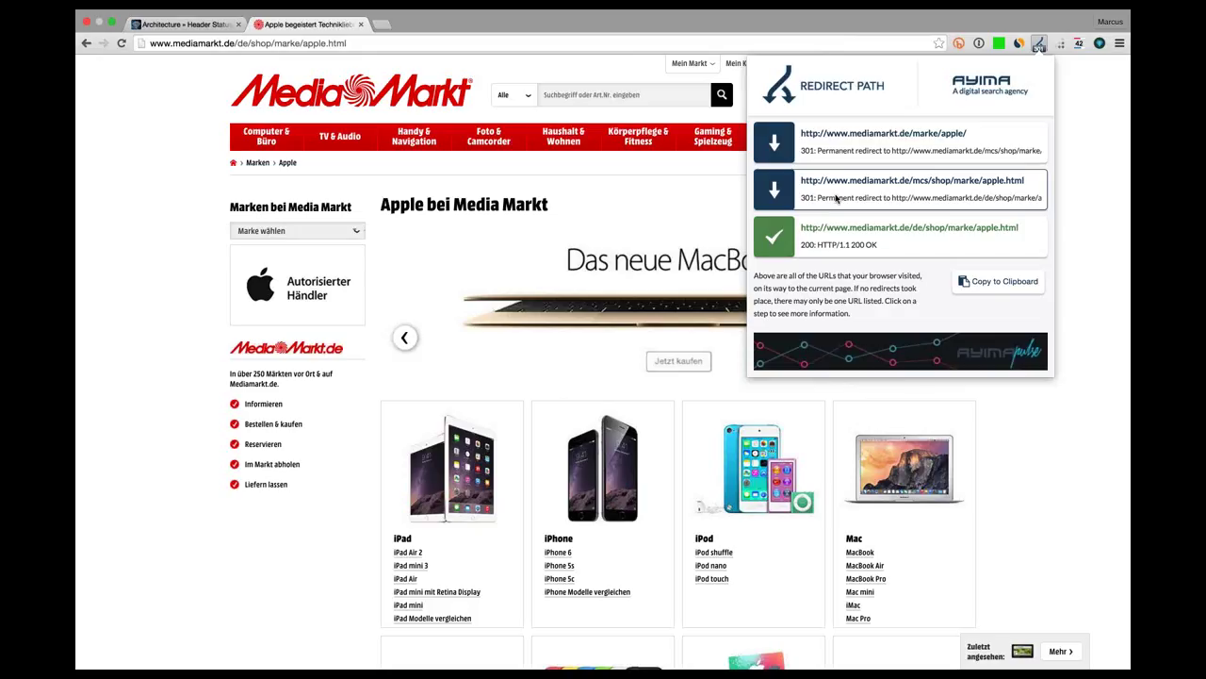
click(1080, 253)
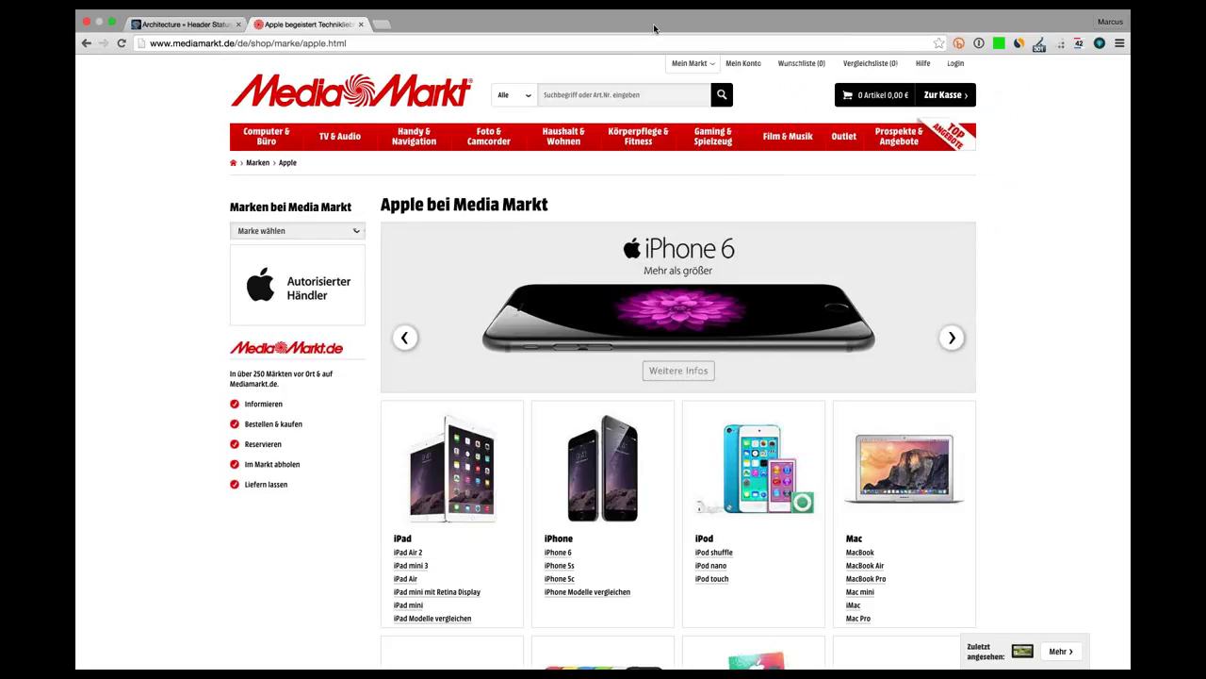
key(super+w)
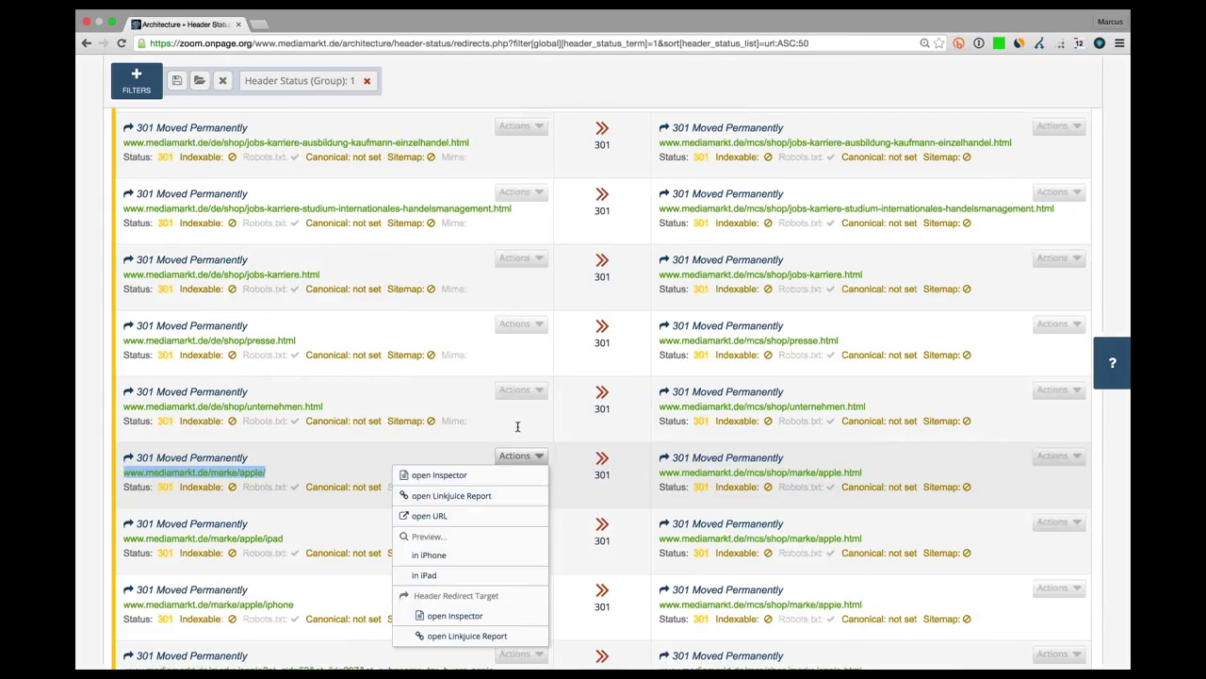
click(471, 495)
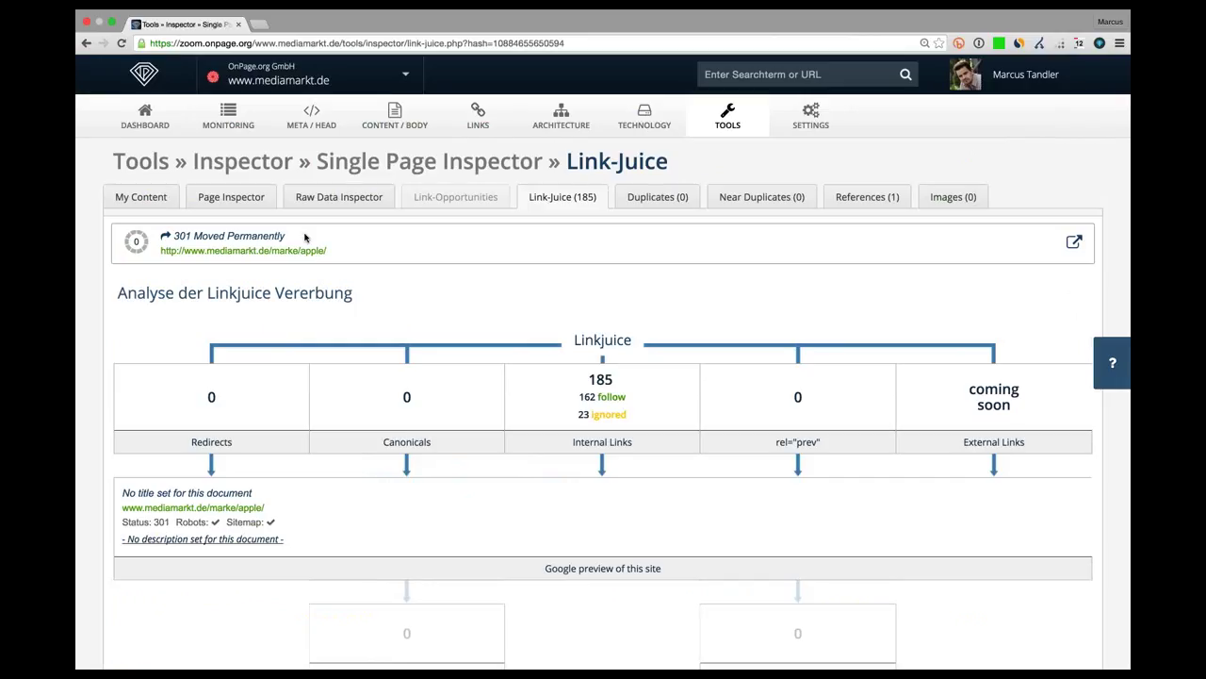
click(566, 386)
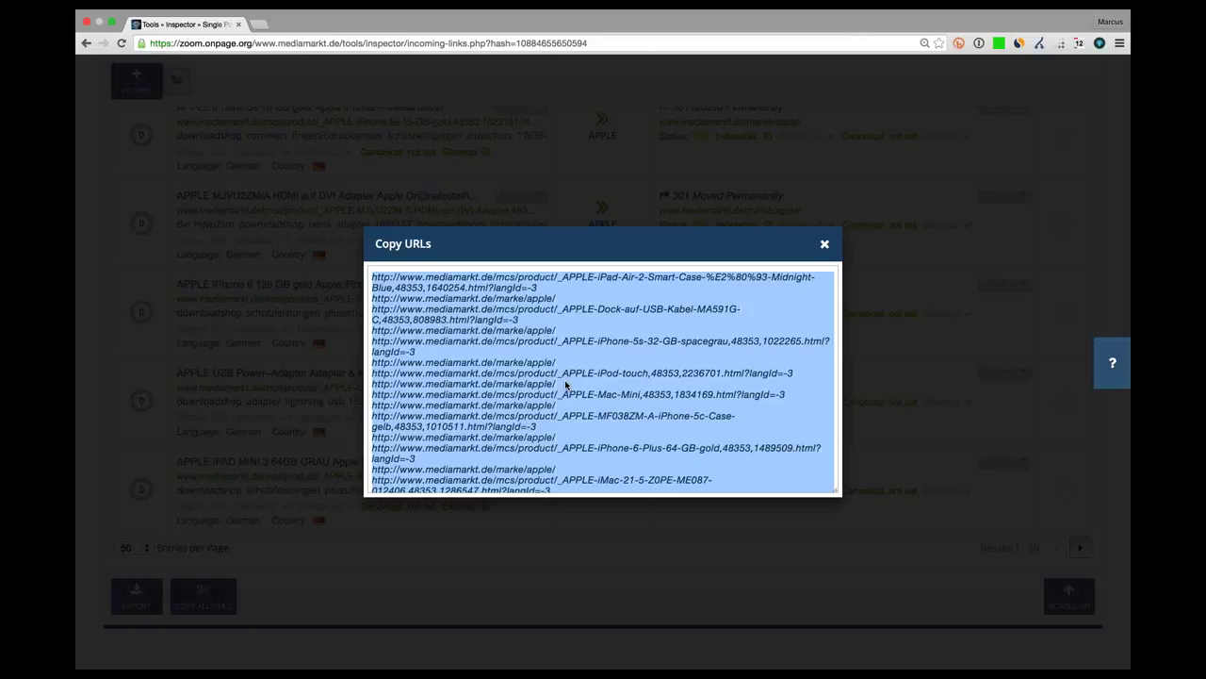
key(Escape)
scroll(560, 340, up, 20)
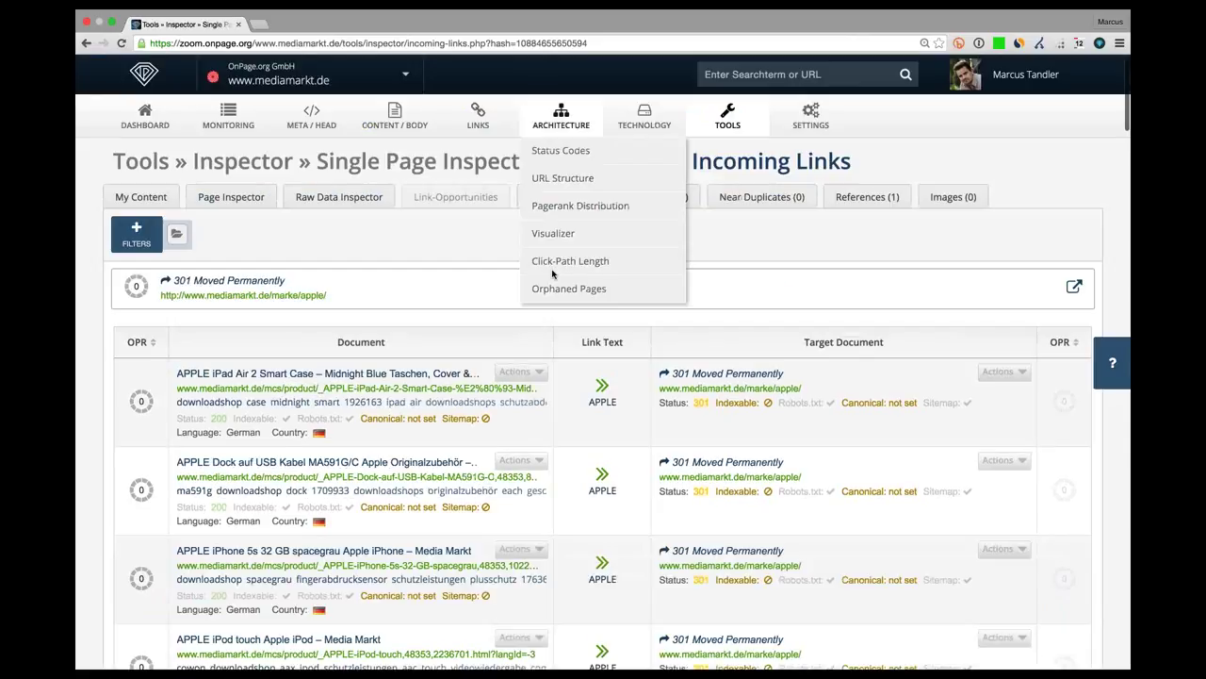
Show the meta description report and examine the description length categories and the listed documents
mouse_move(485, 125)
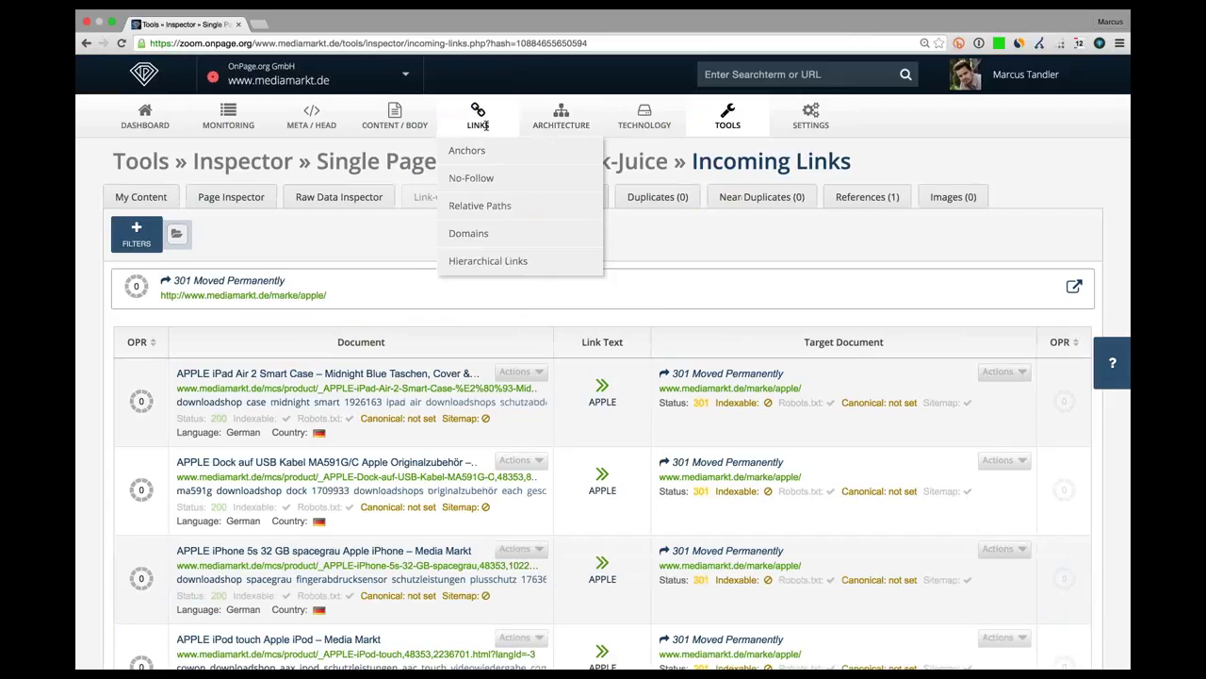
mouse_move(311, 111)
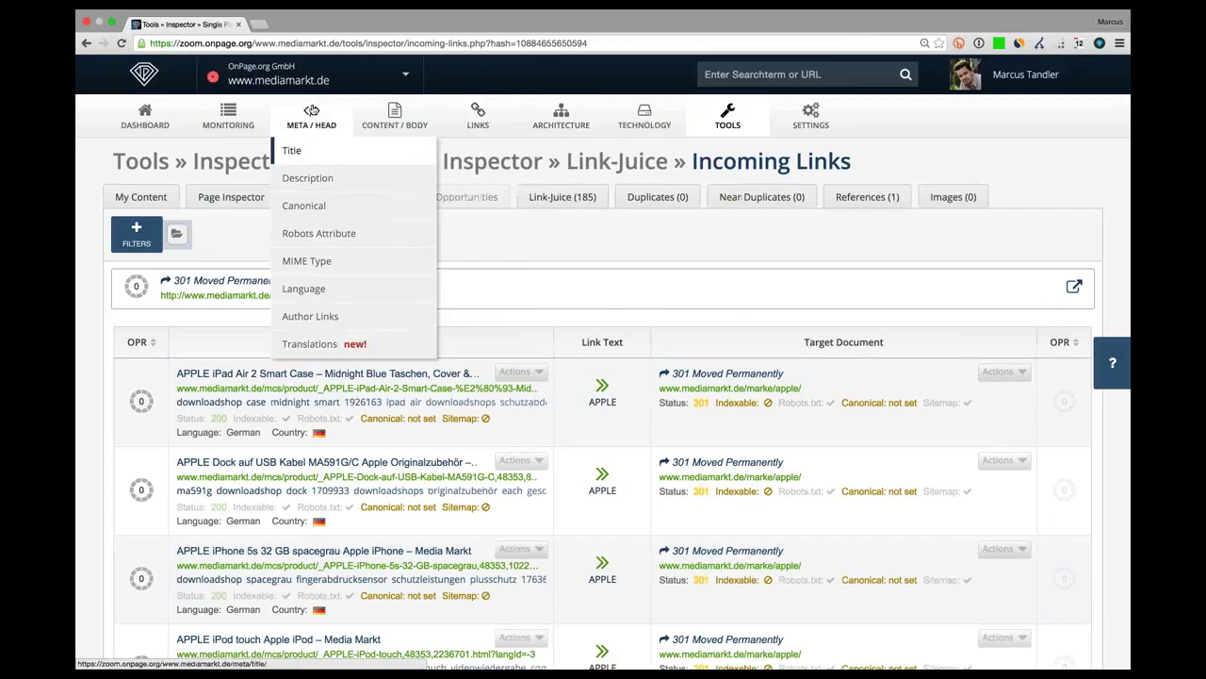
click(308, 178)
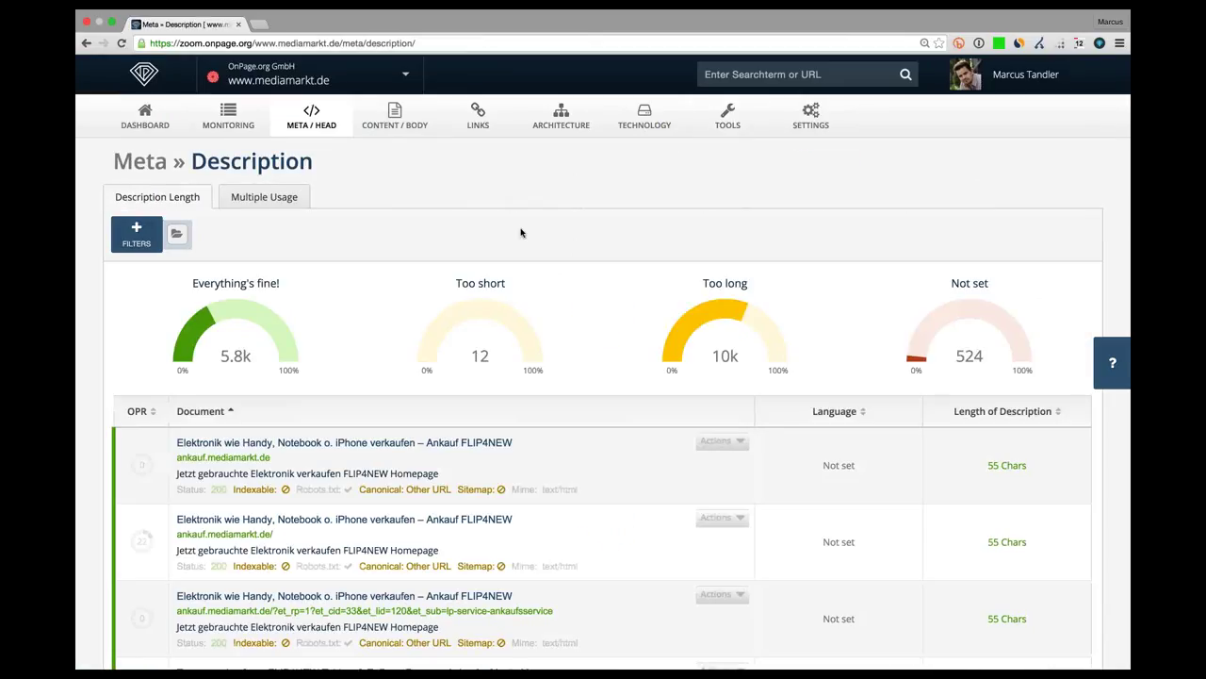
scroll(520, 233, down, 1)
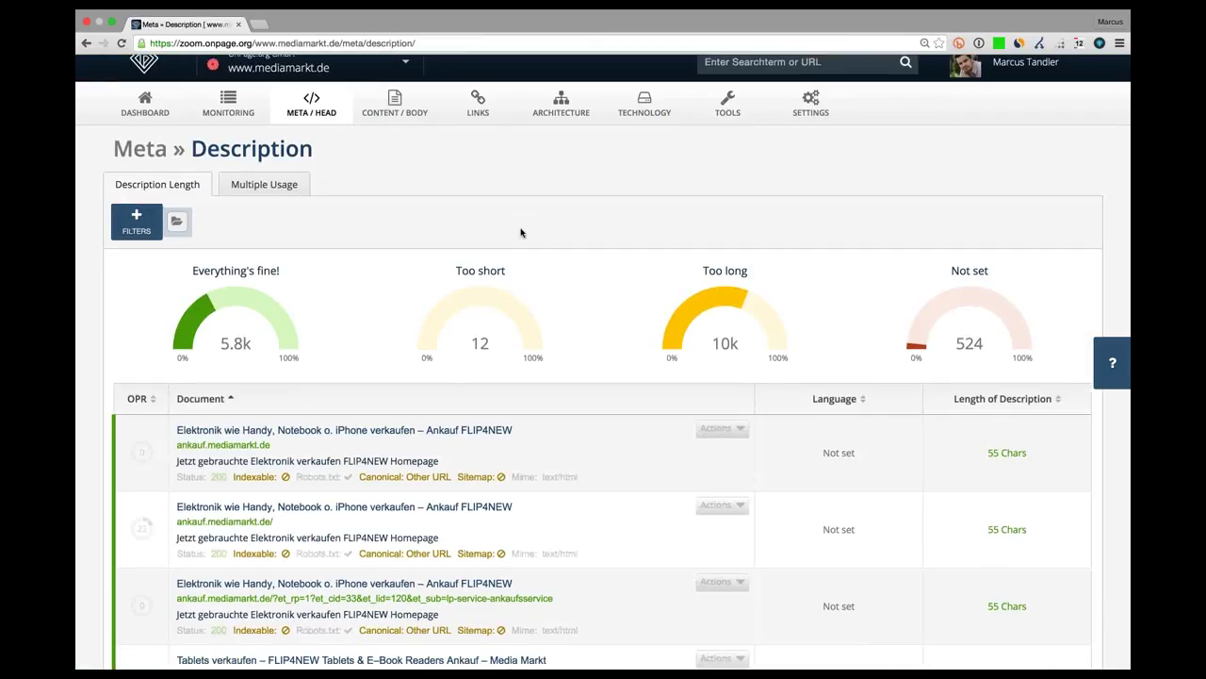
scroll(521, 233, down, 2)
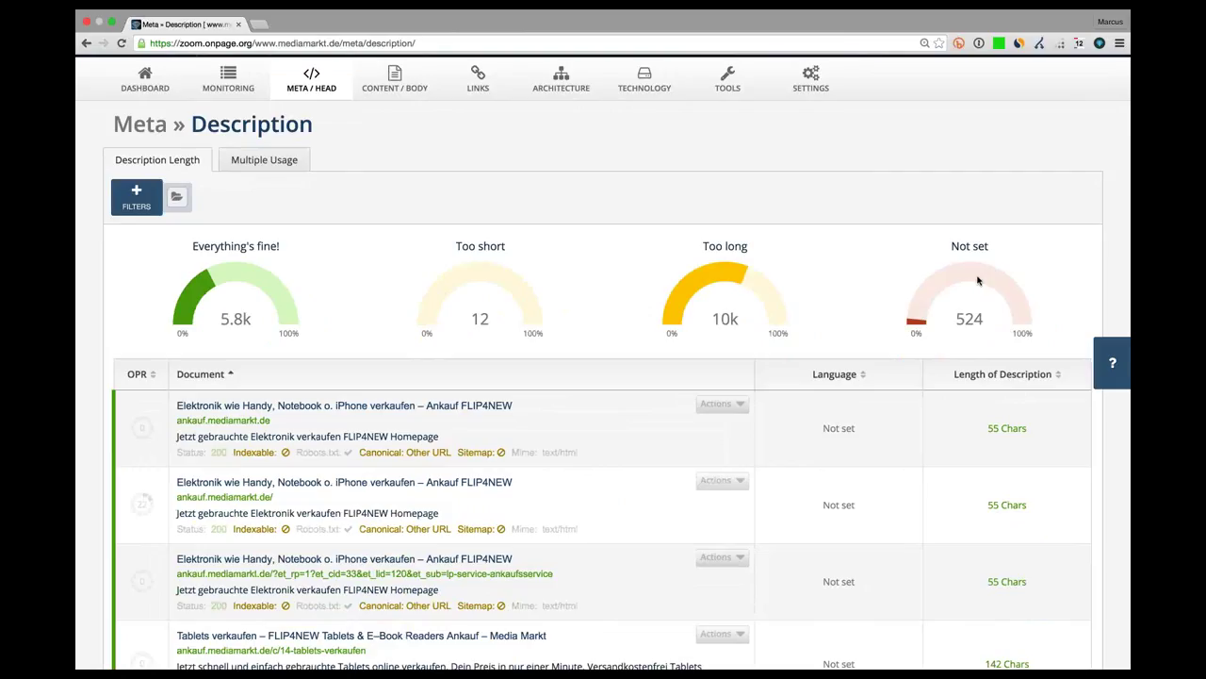
scroll(977, 280, up, 3)
Show the canonical tag usage report, filter it to canonicals pointing to a different host, and examine the target documents
mouse_move(311, 118)
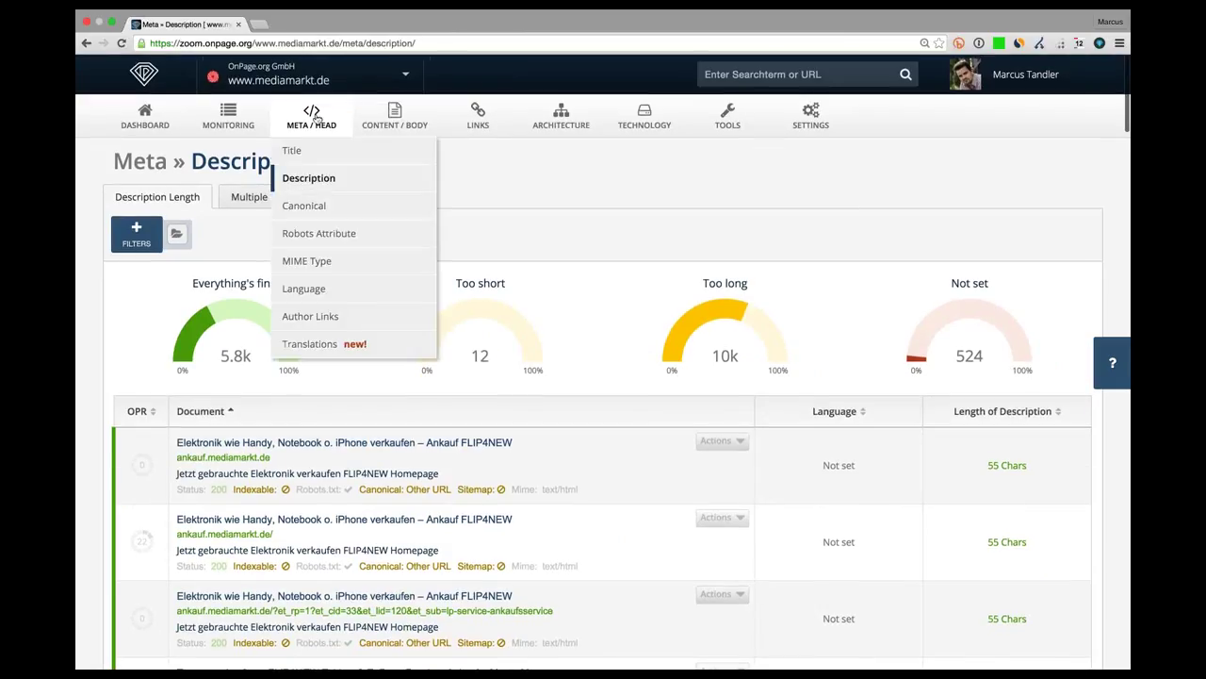
click(342, 202)
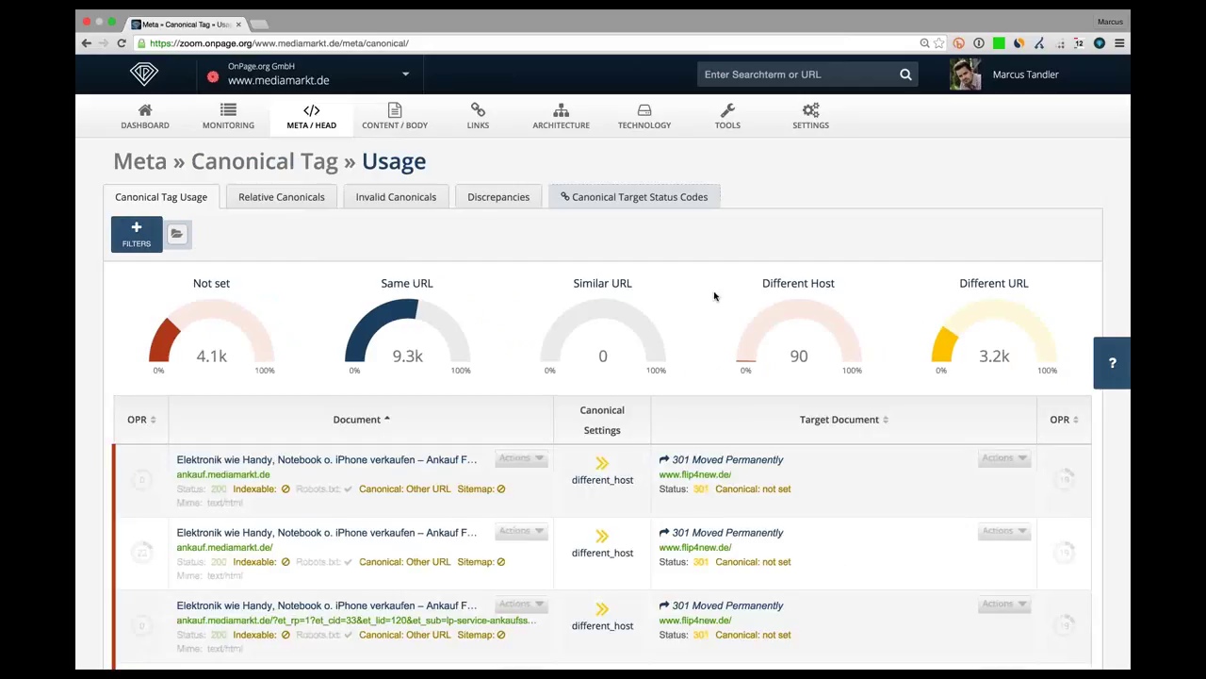
click(793, 318)
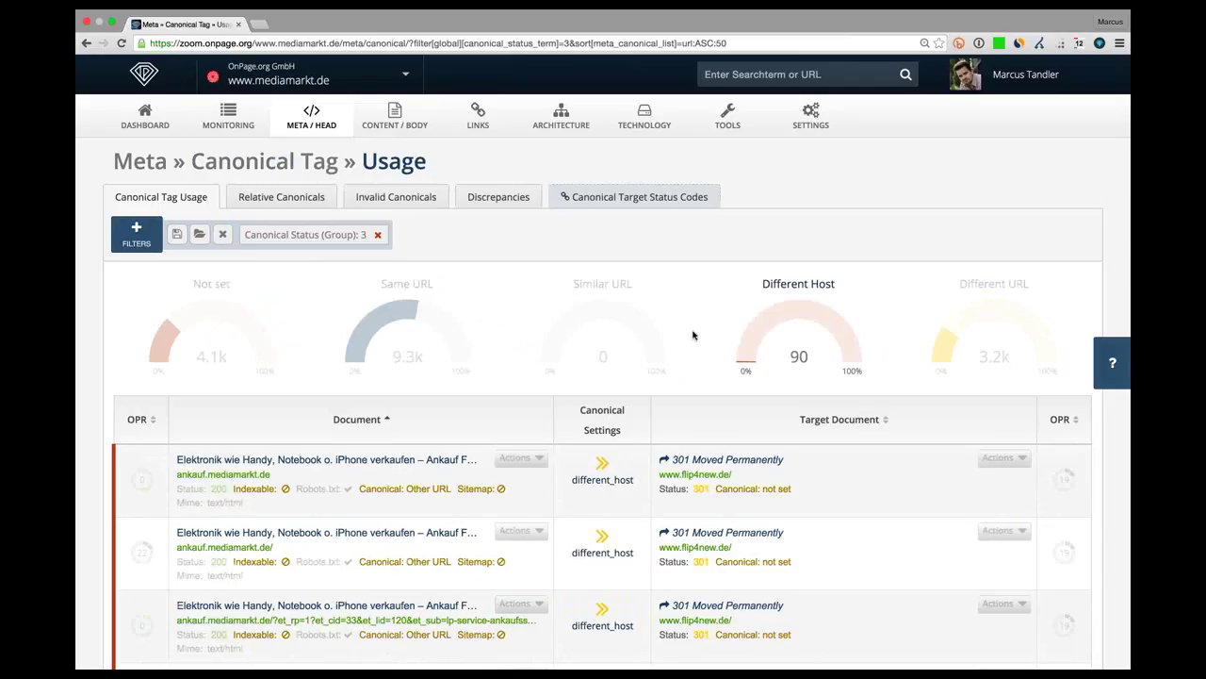
scroll(693, 334, down, 2)
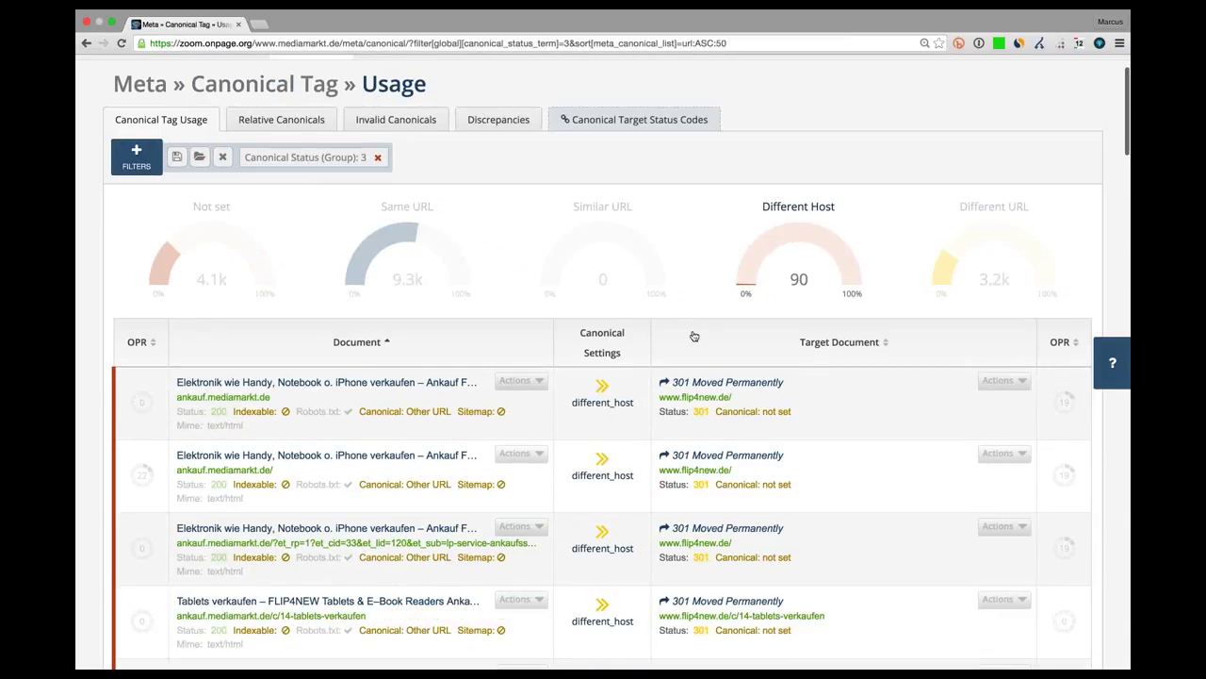
scroll(692, 335, down, 1)
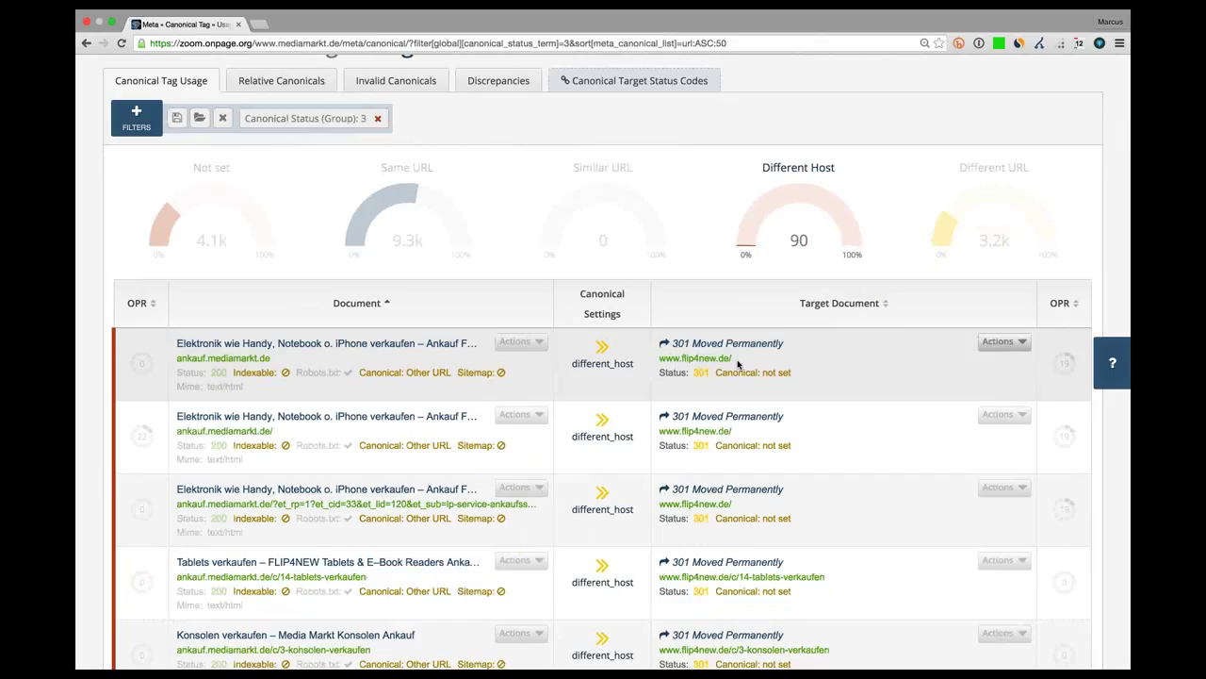
key(super+t)
text(soo)
key(Return)
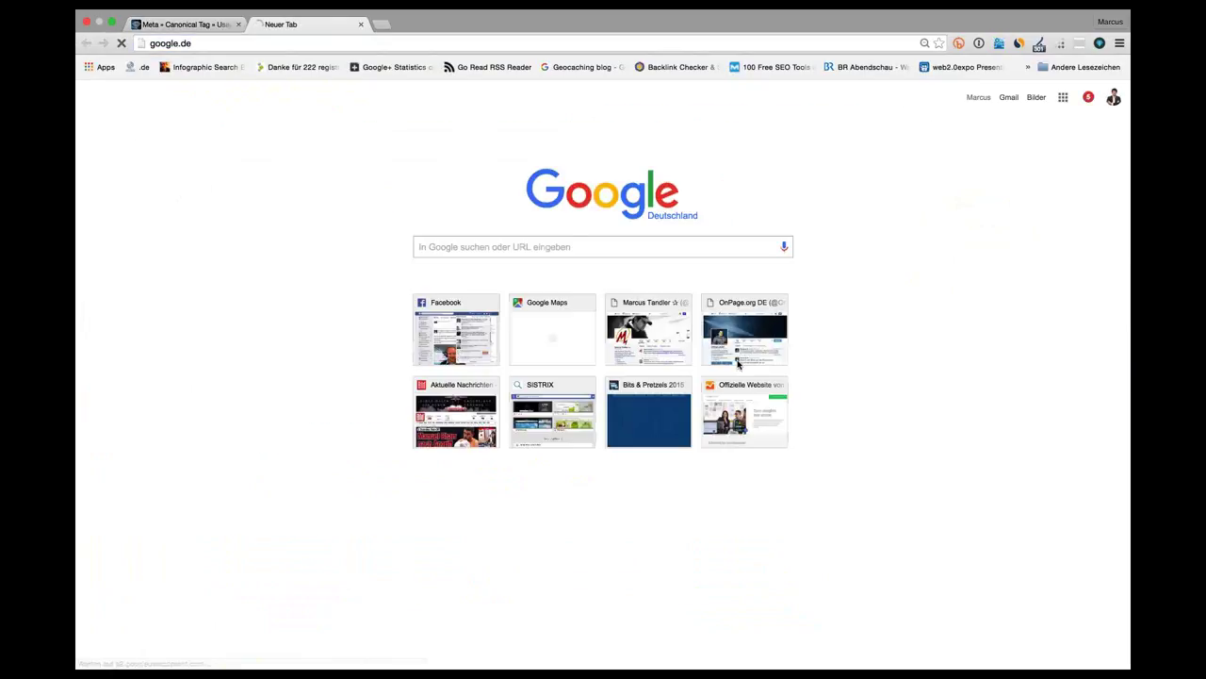
text(ankauf media)
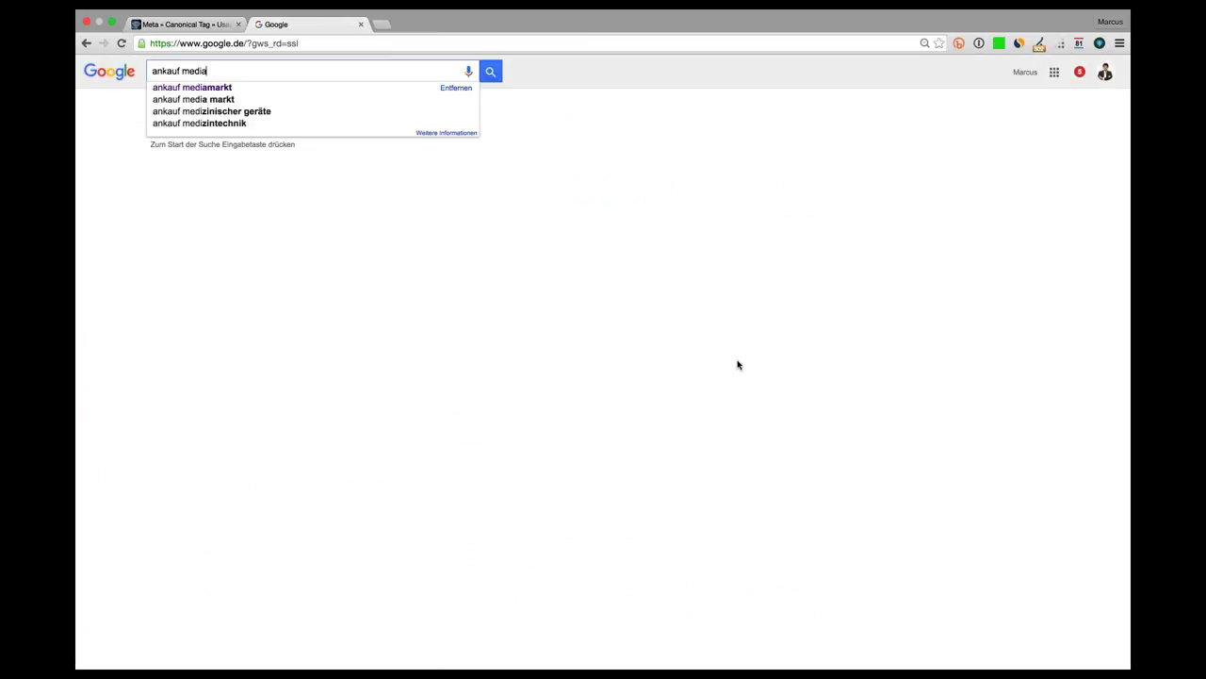
text(markt)
key(Return)
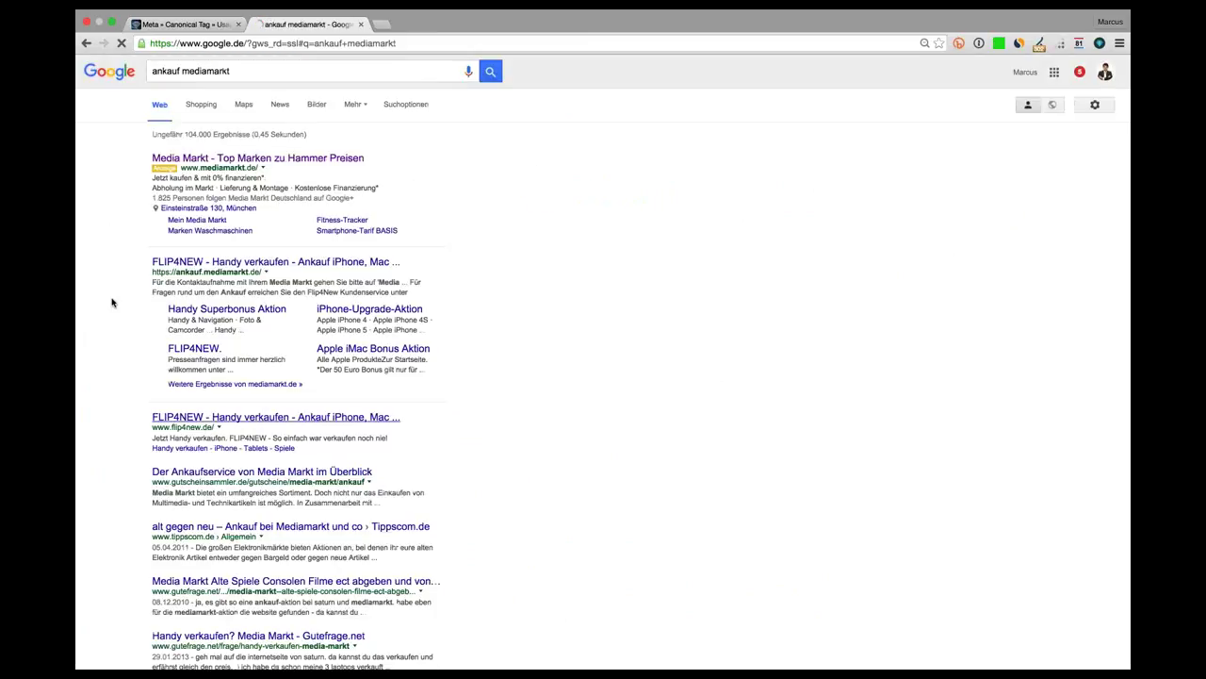
drag(143, 423, 144, 432)
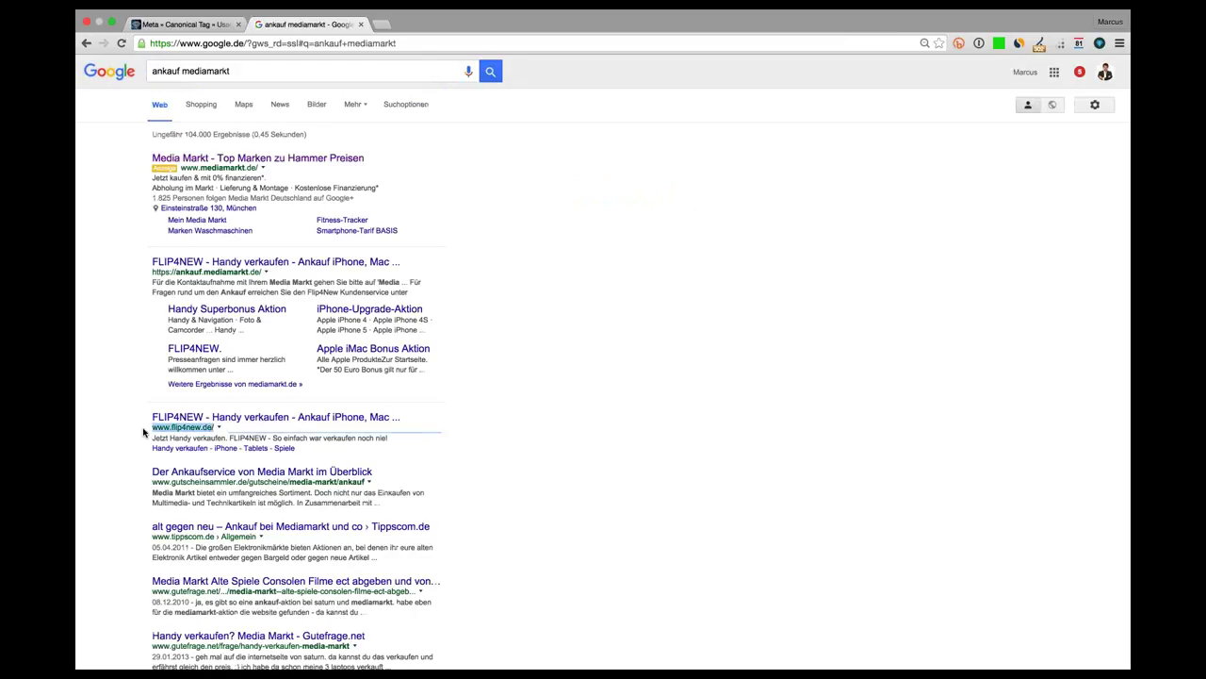
click(122, 330)
key(super+w)
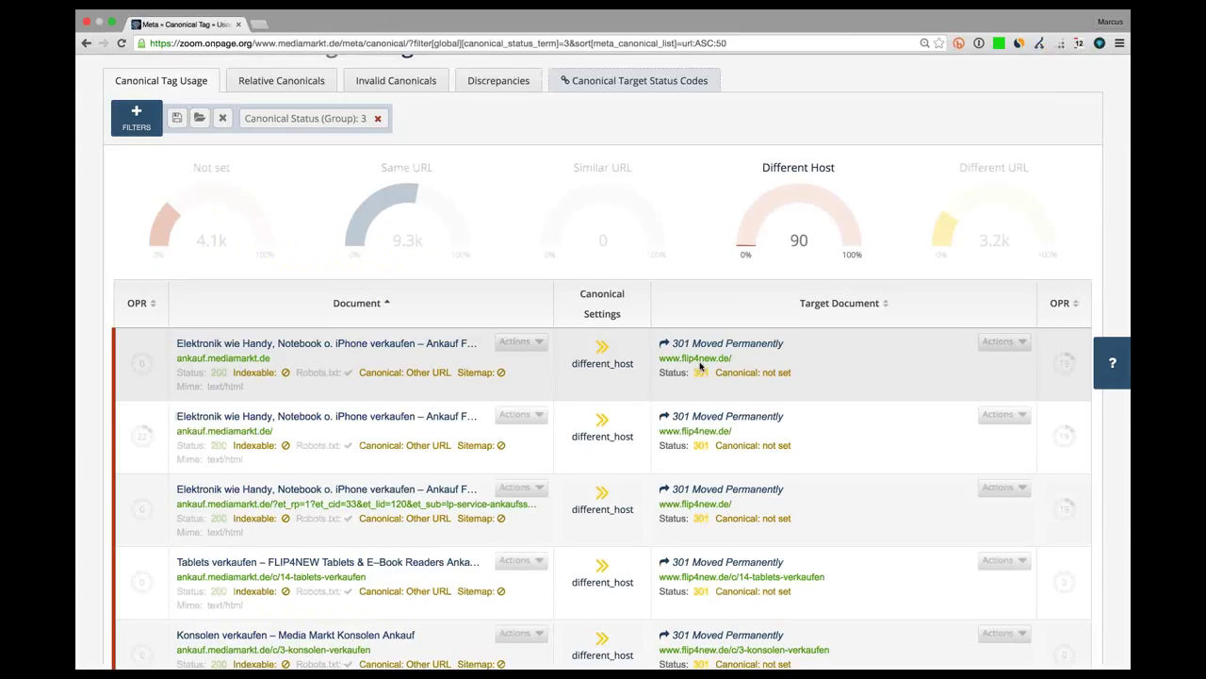
View the report on invalid canonical target URLs and the one on canonical discrepancies
scroll(700, 367, up, 3)
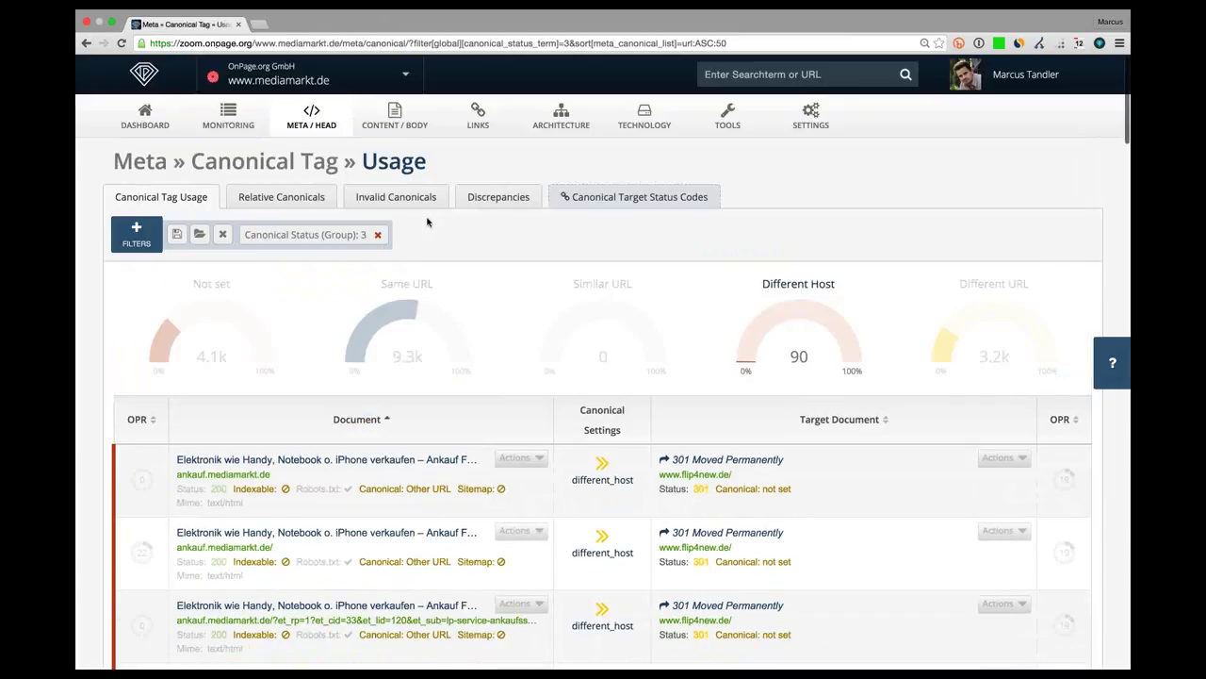
click(410, 199)
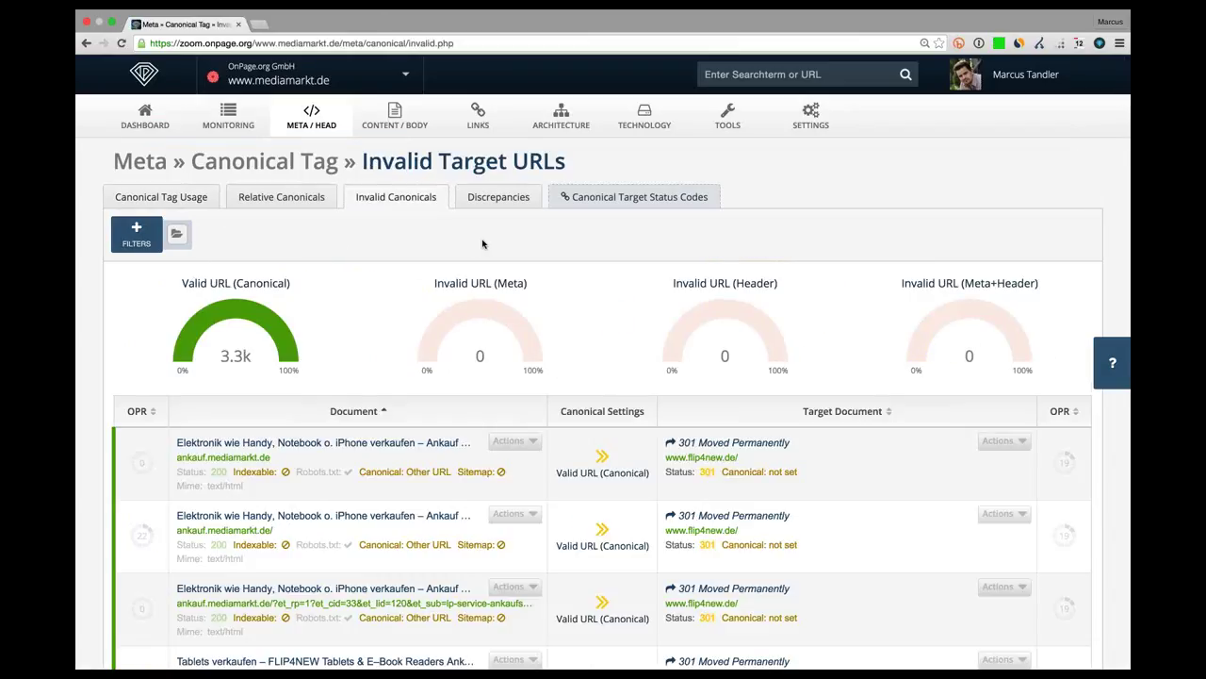
click(499, 198)
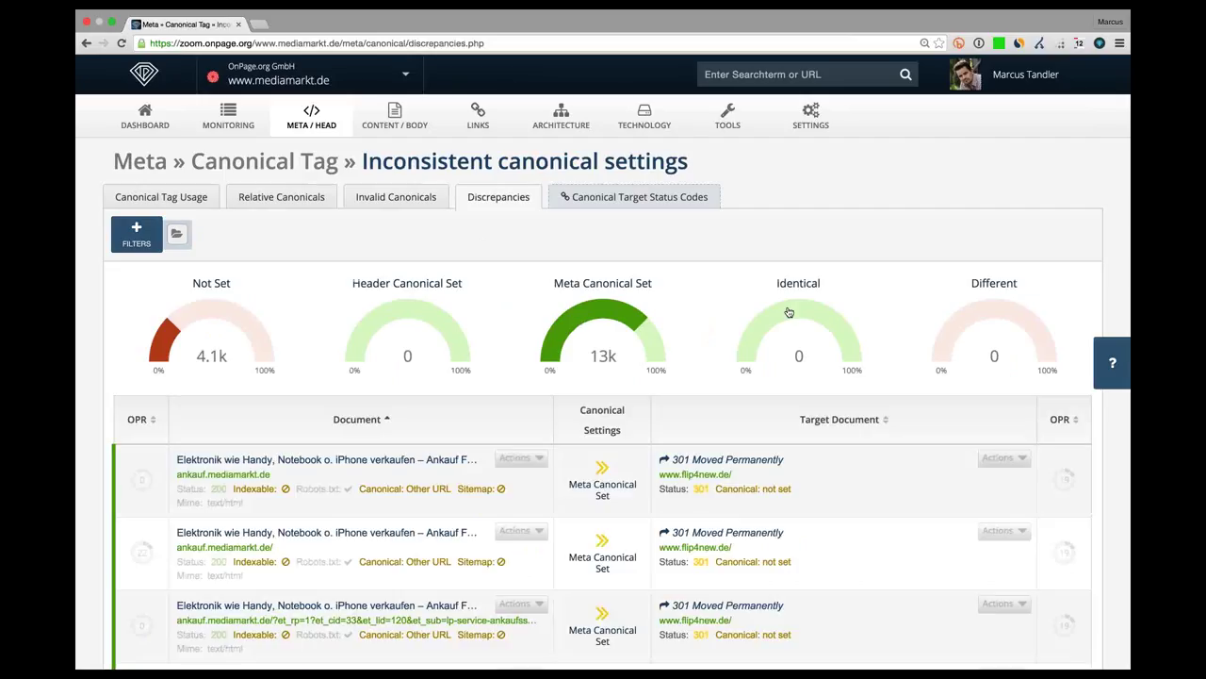
Show the Translations report and look over the language codes of the listed documents
mouse_move(316, 117)
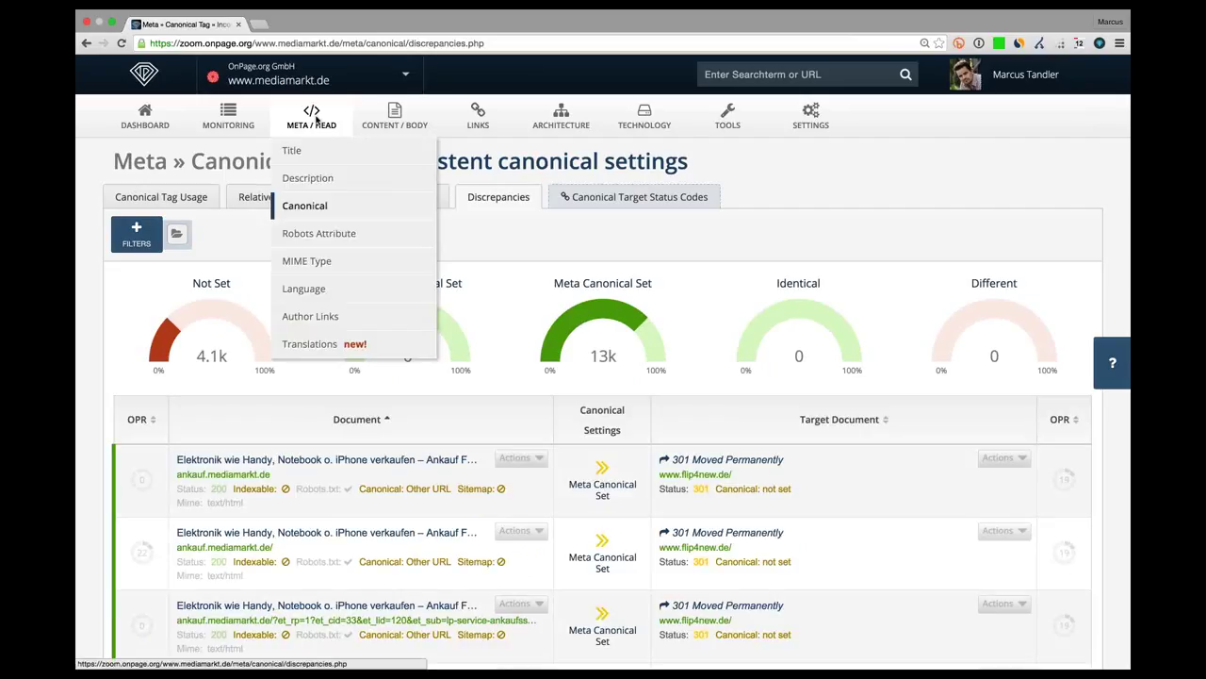
click(312, 343)
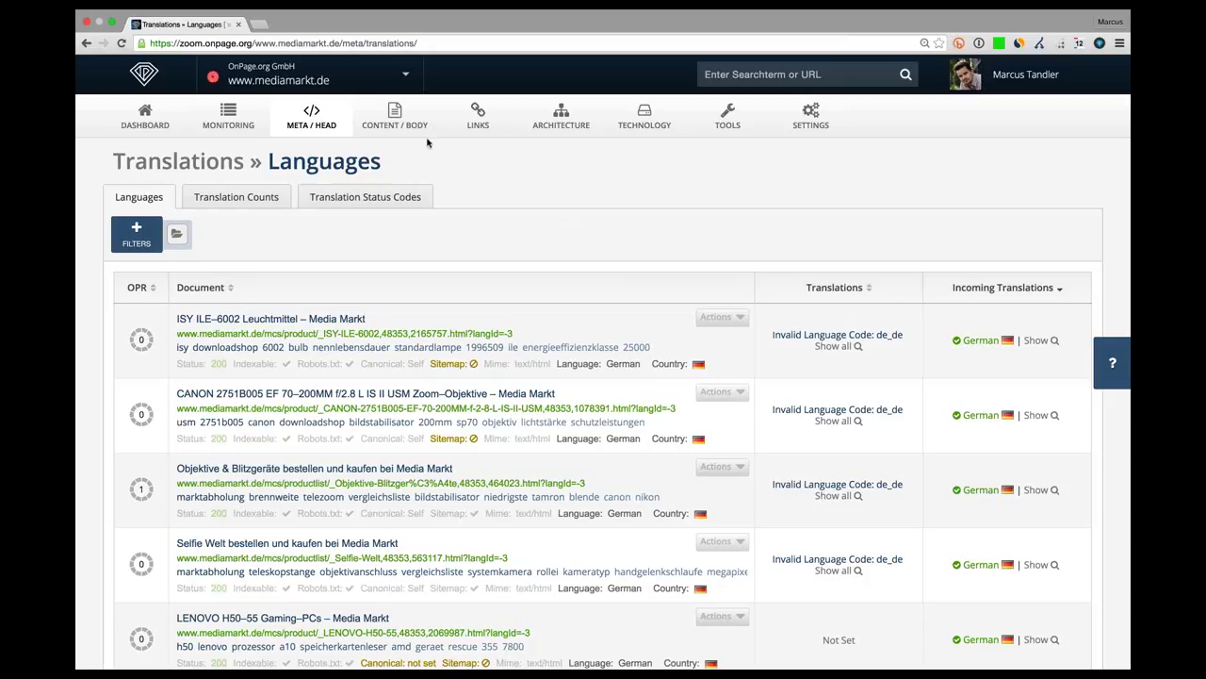
Show the Duplicate Content report, filter it to the 9+ duplicates group, and examine the listed documents
mouse_move(420, 132)
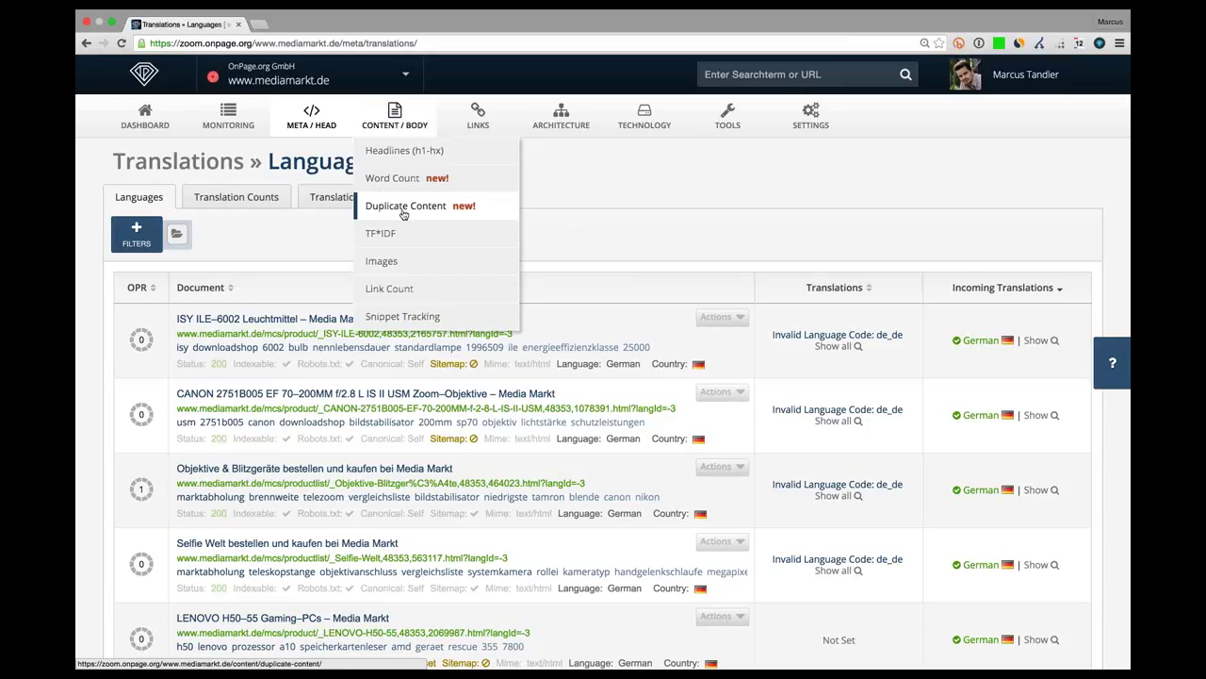
click(403, 214)
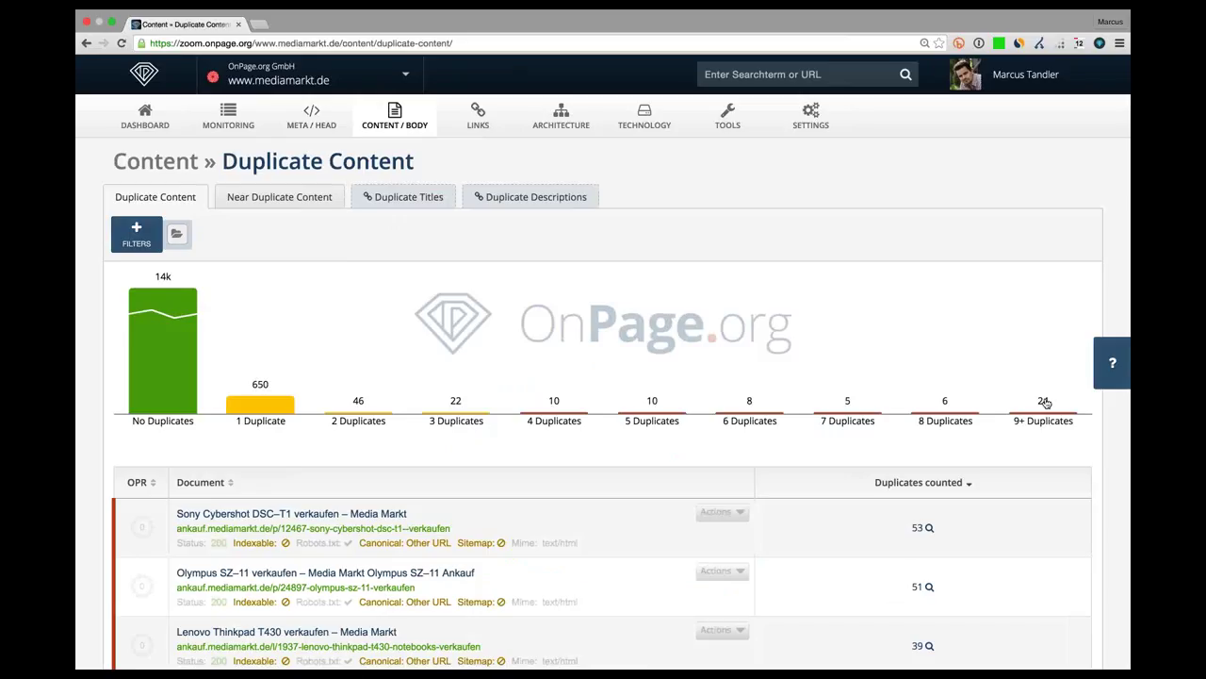
click(1045, 405)
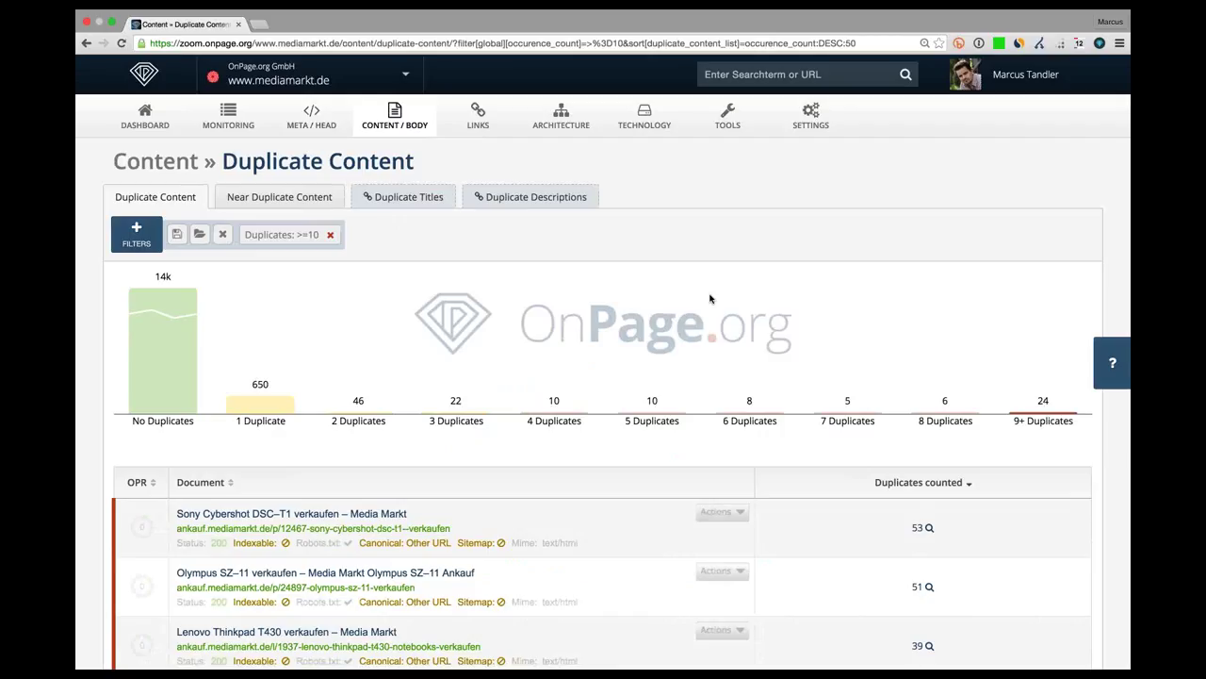
scroll(710, 299, down, 3)
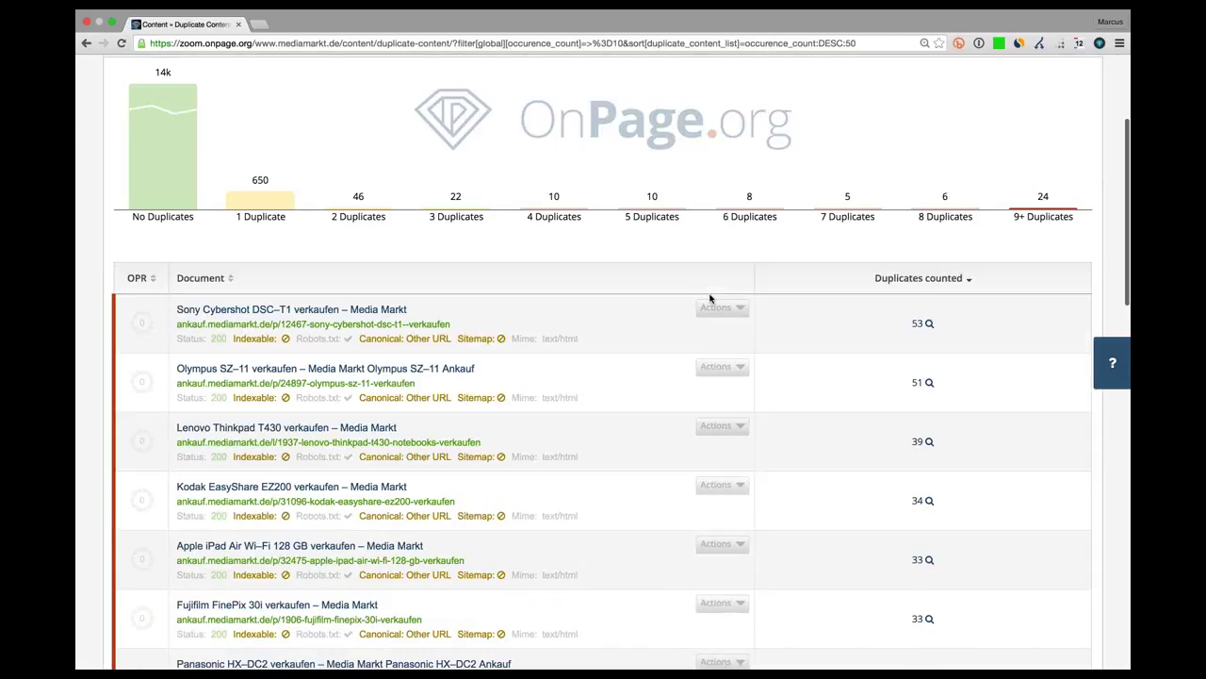
List the duplicates of the Apple iPad Air Wi-Fi 128 GB page and look through the documents
scroll(711, 299, down, 2)
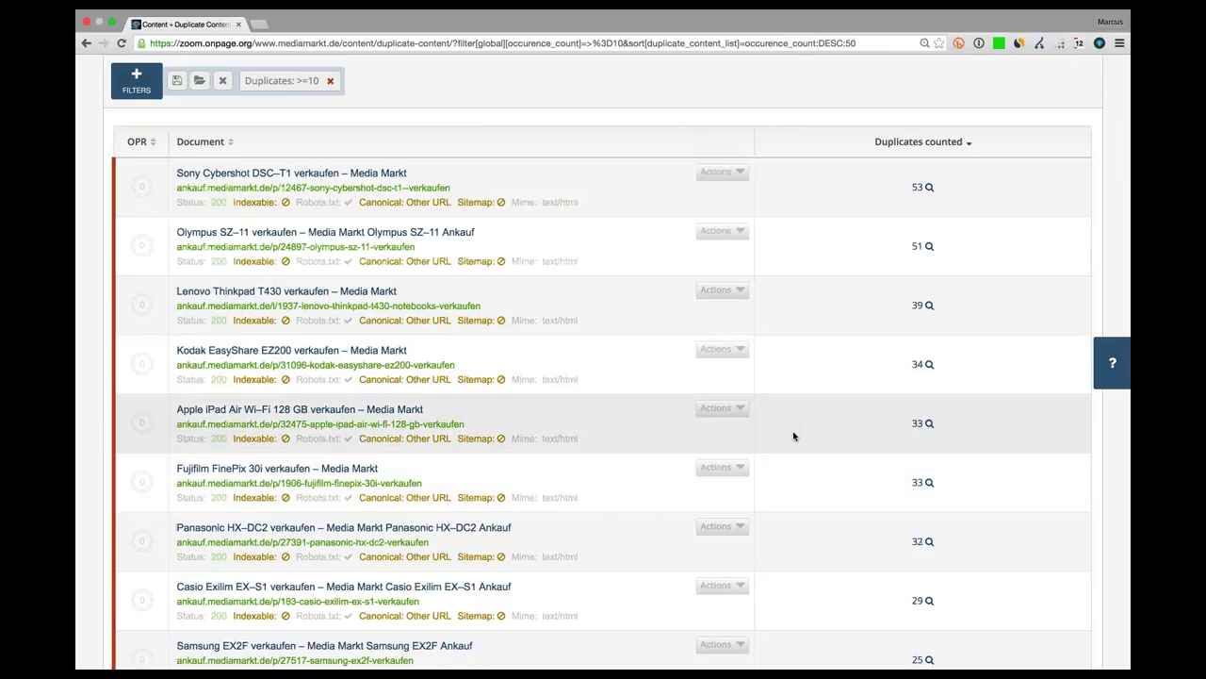
click(927, 426)
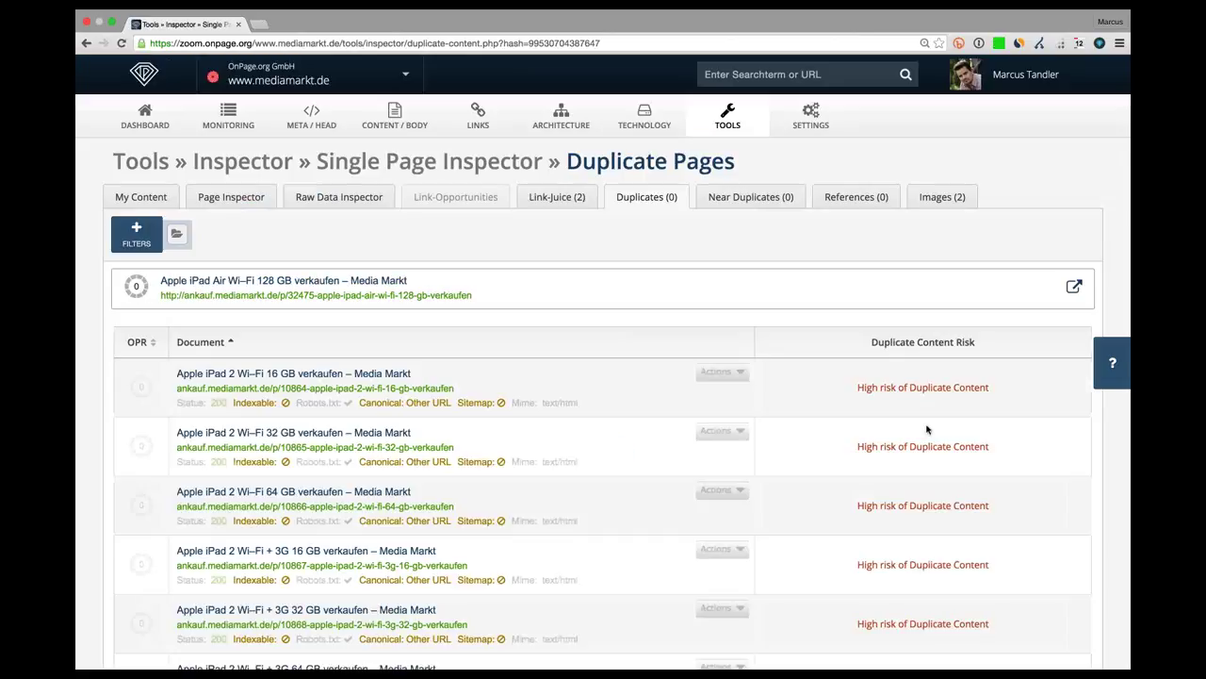
scroll(927, 429, down, 3)
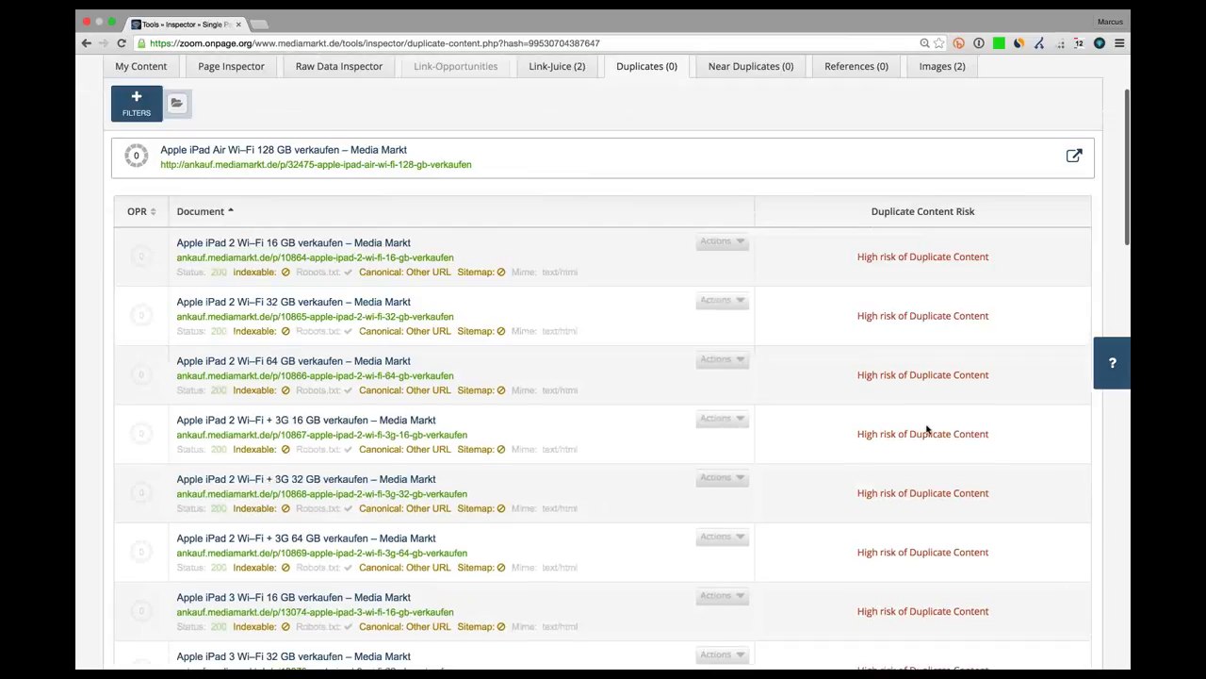
scroll(618, 305, down, 4)
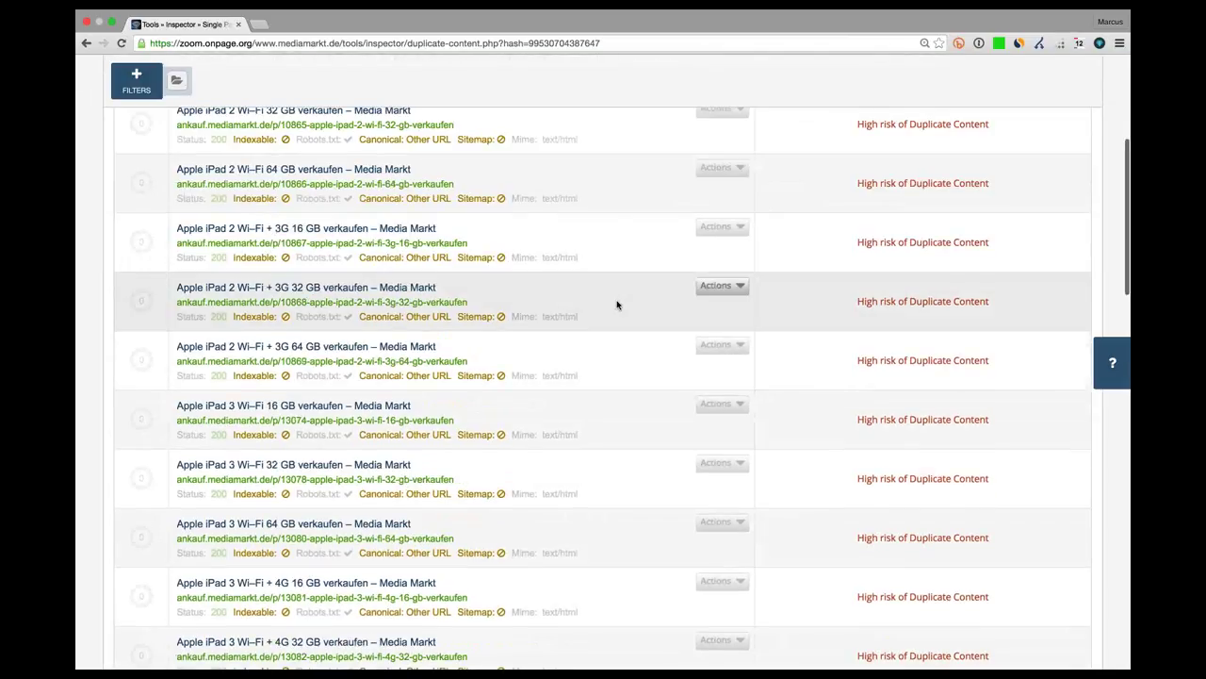
Open the Apple iPad 2 Wi-Fi 16 GB and 32 GB pages from the duplicates list in separate new tabs
scroll(617, 304, up, 5)
click(616, 297)
click(629, 347)
click(722, 347)
click(682, 408)
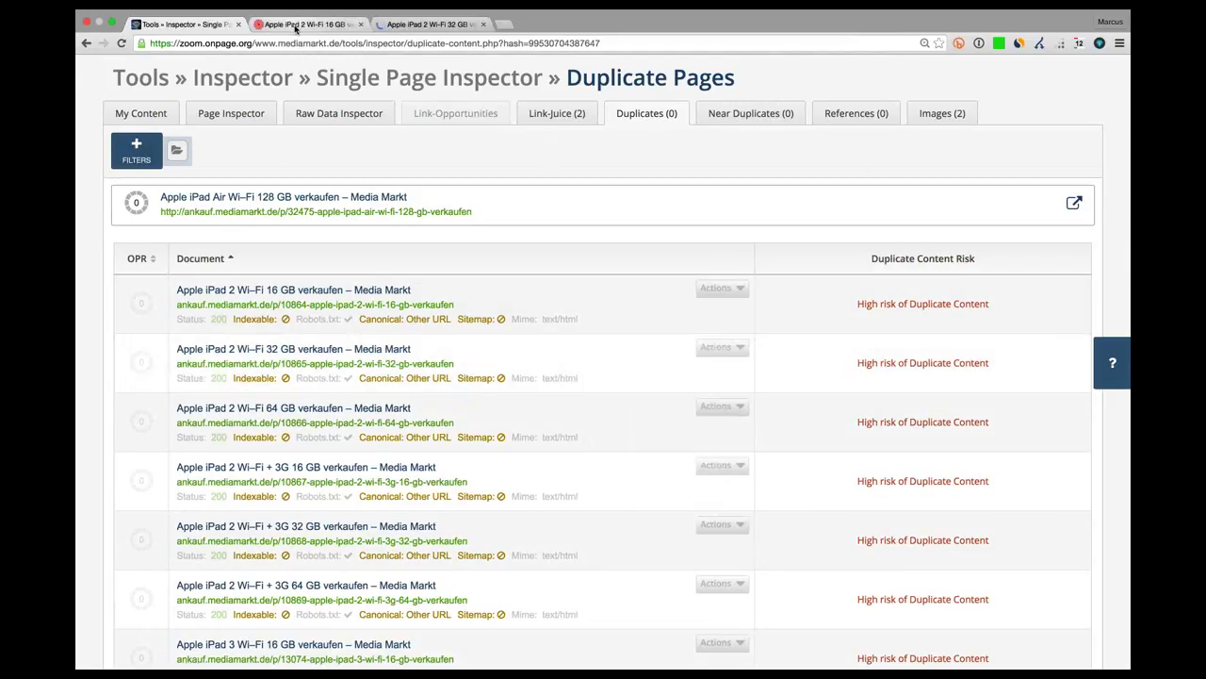
Compare the iPad 2 Wi-Fi 16 GB and 32 GB pages, highlighting "16 GB" in the heading, and close both tabs
click(295, 26)
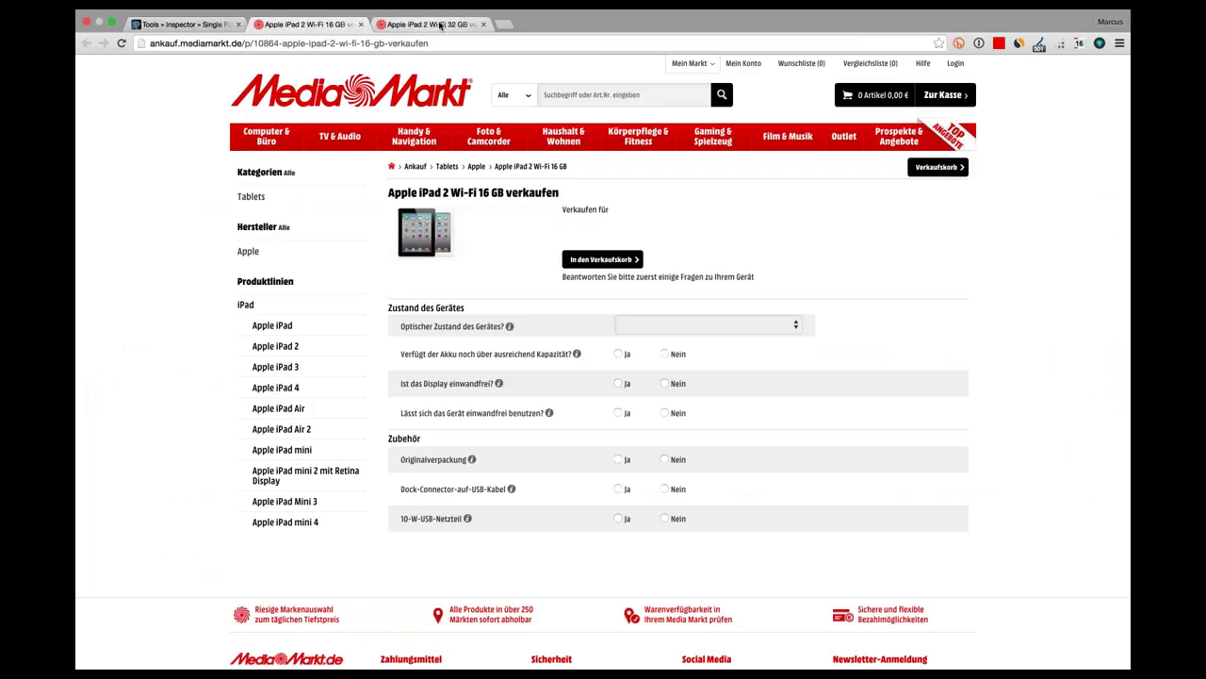
key(ctrl+Tab)
key(ctrl+shift+Tab)
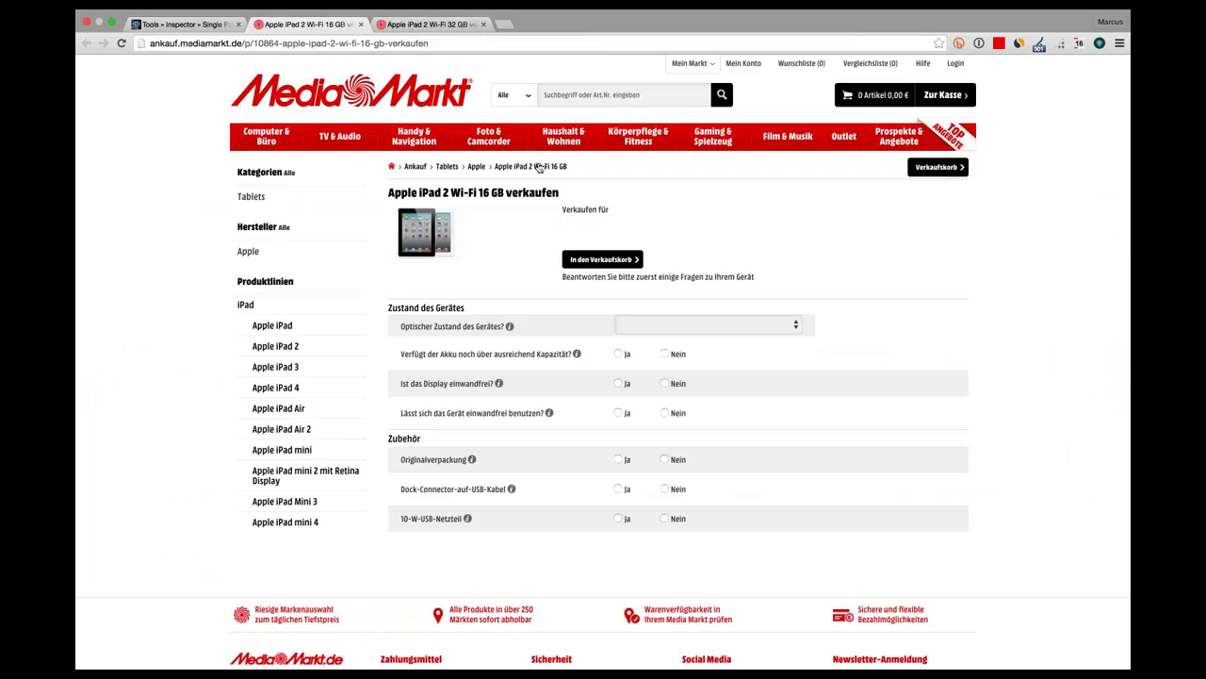
mouse_move(488, 140)
drag(506, 193, 478, 195)
click(391, 25)
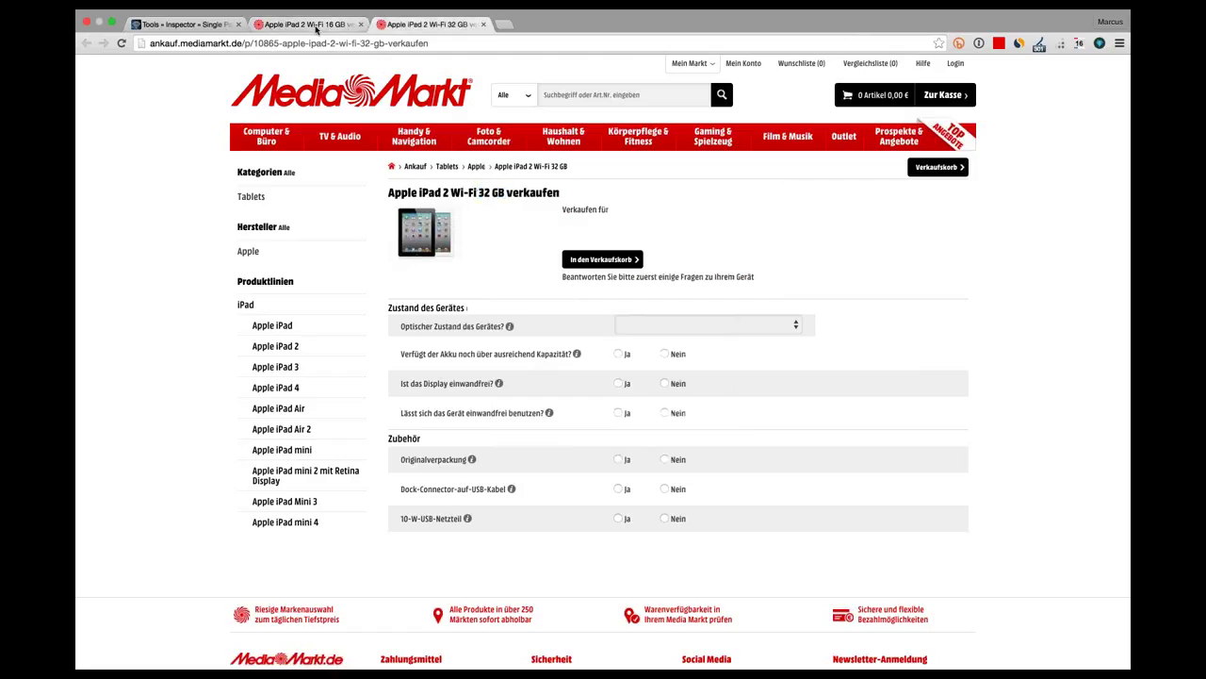
key(ctrl+shift+Tab)
key(ctrl+Tab)
key(ctrl+shift+Tab)
click(421, 26)
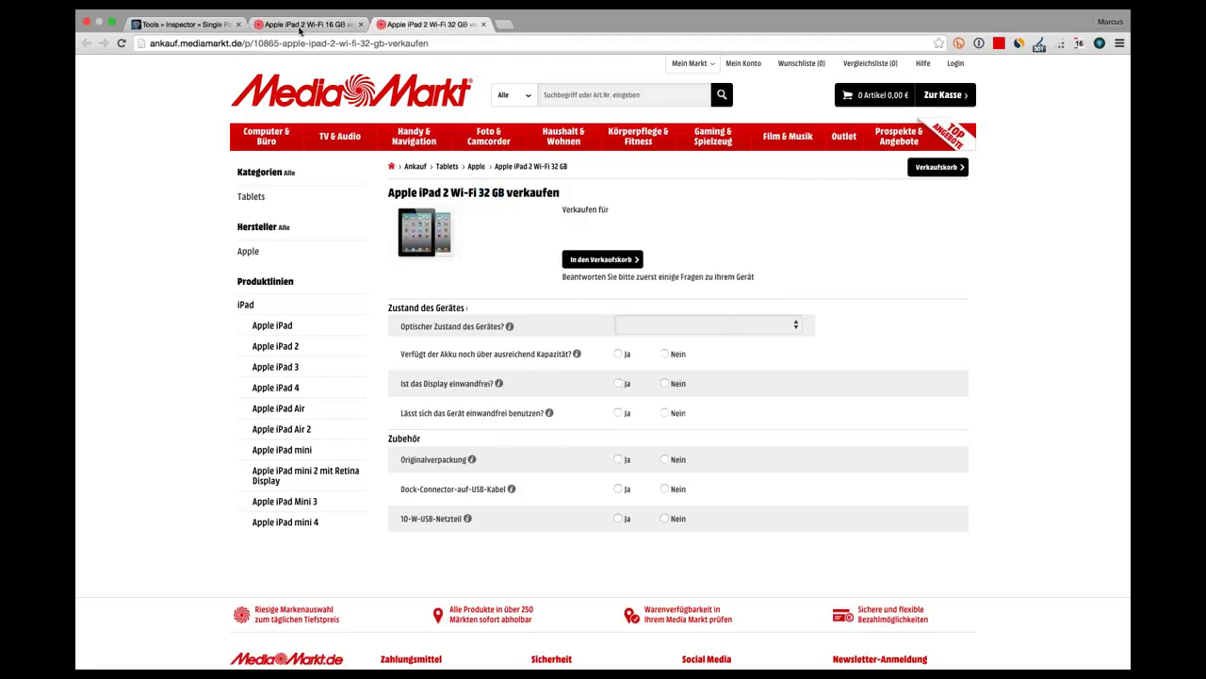
key(ctrl+shift+Tab)
click(439, 26)
key(ctrl+w)
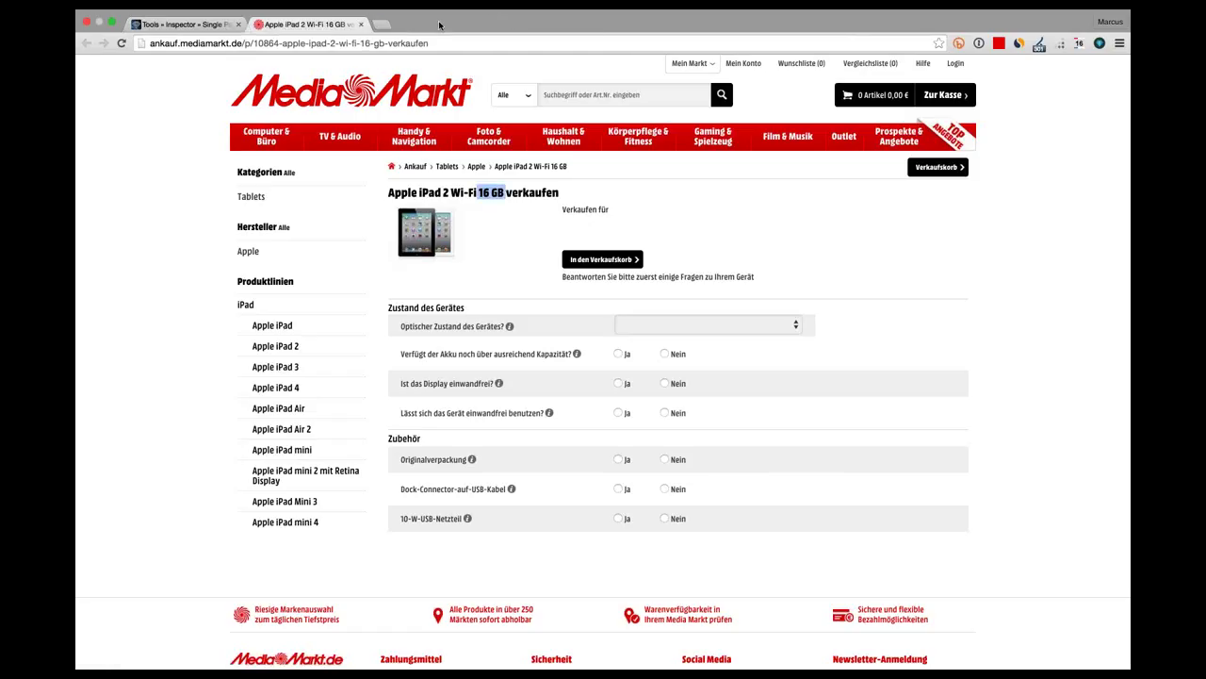
key(ctrl+w)
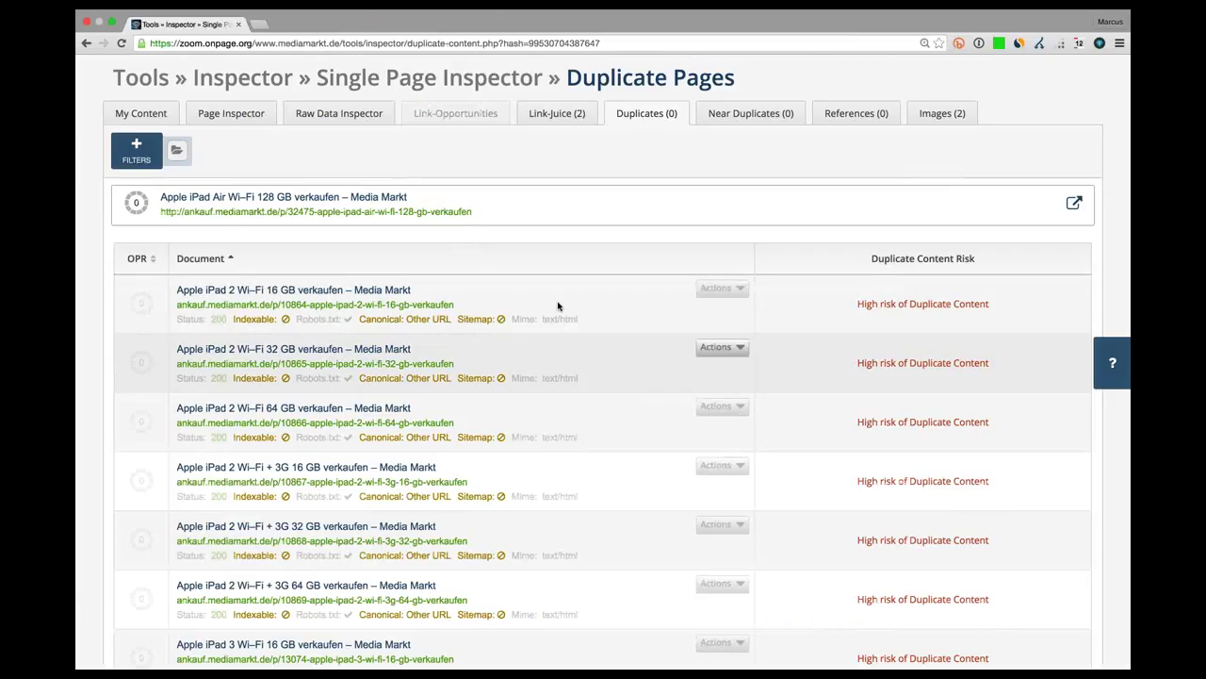
Show the status code report for images and look through the listed image files
scroll(558, 306, down, 2)
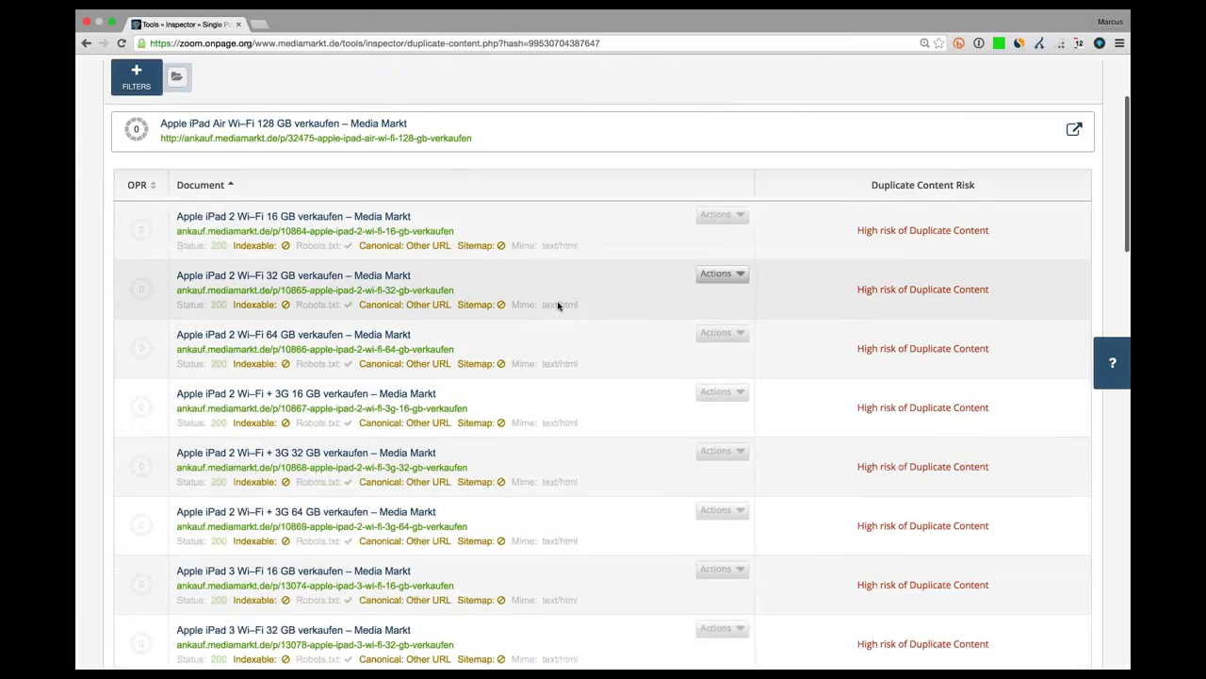
scroll(558, 304, up, 4)
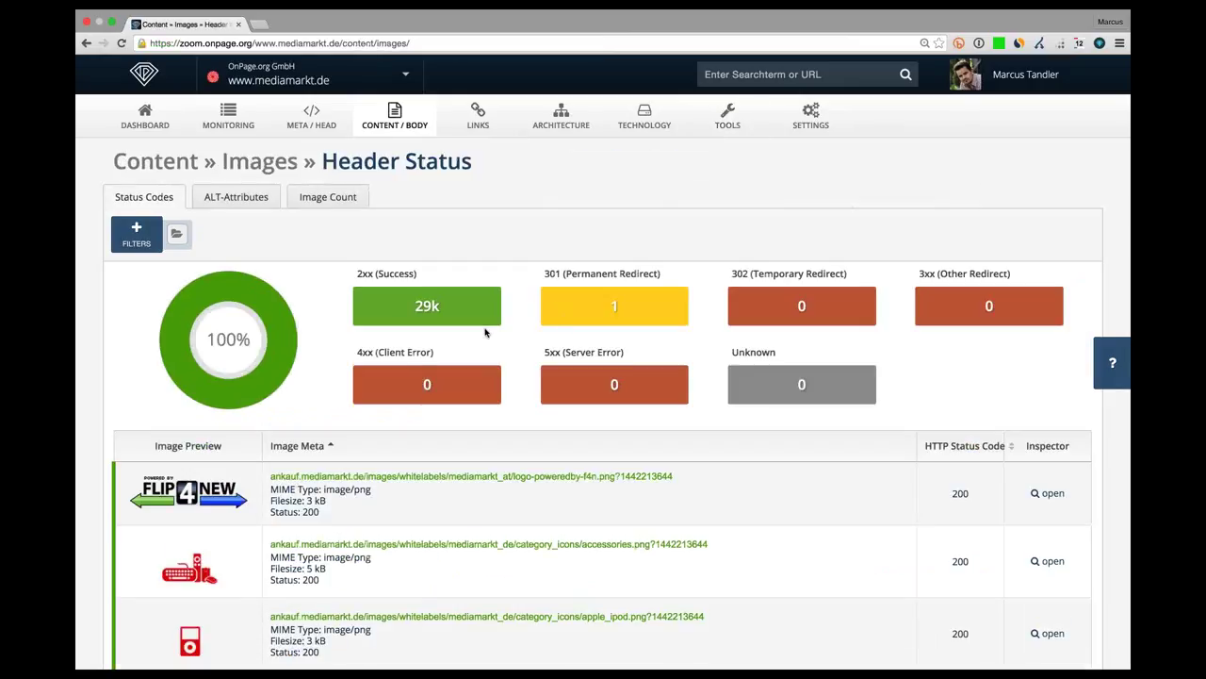
scroll(485, 332, down, 5)
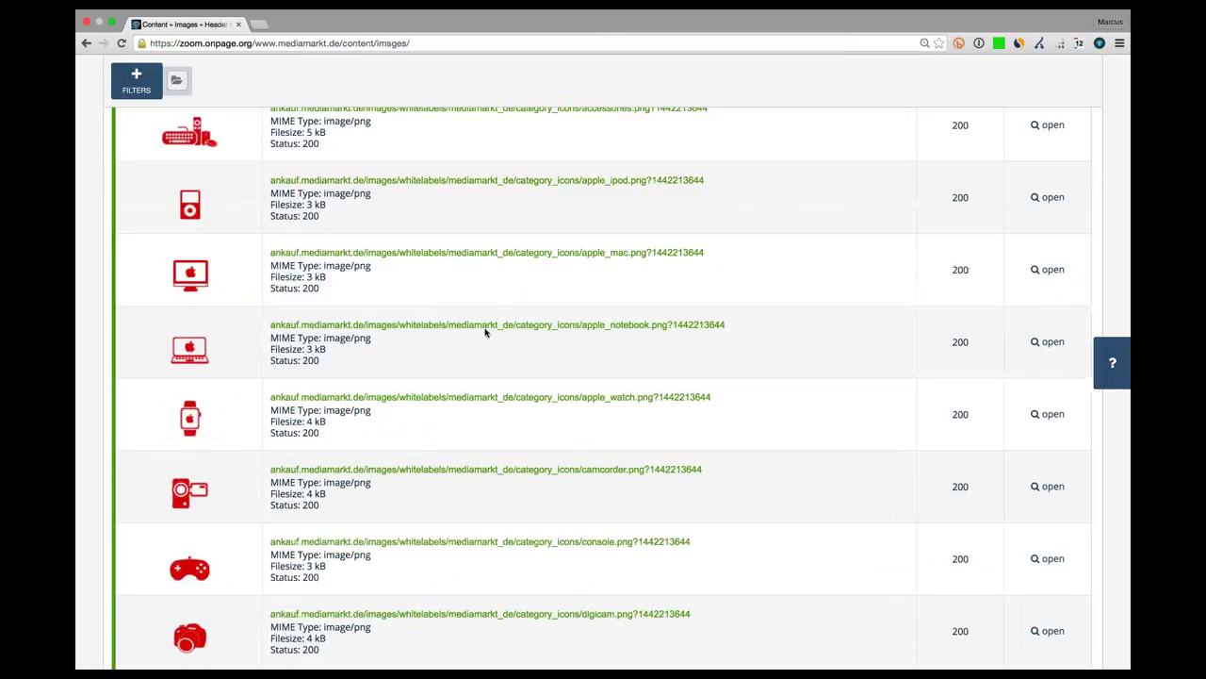
scroll(486, 332, down, 10)
scroll(485, 332, down, 10)
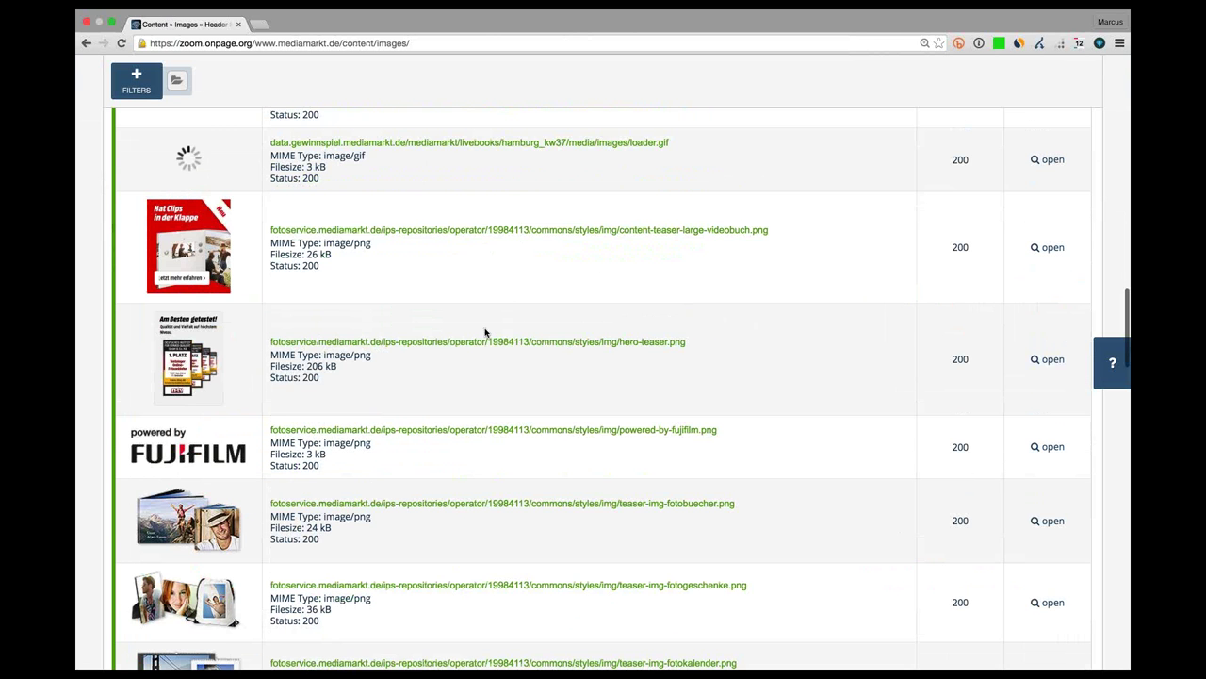
scroll(485, 332, down, 3)
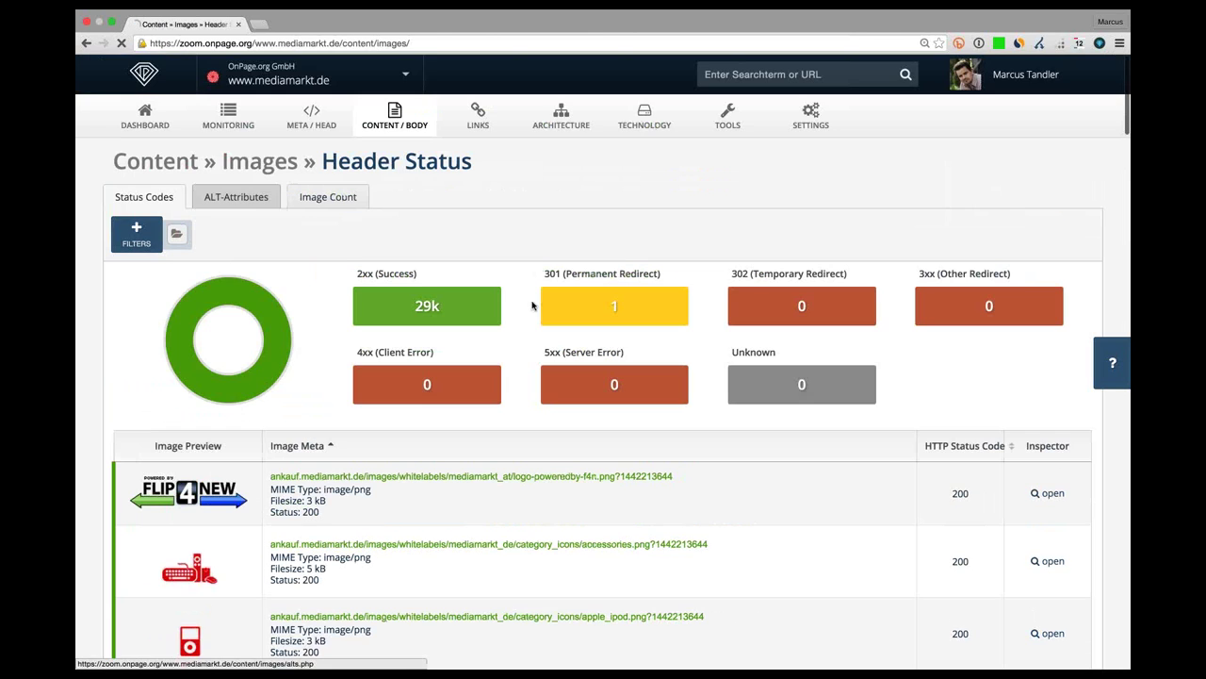
Show the image ALT-Attributes report, filter it to images with a missing ALT attribute, and look through them
click(235, 196)
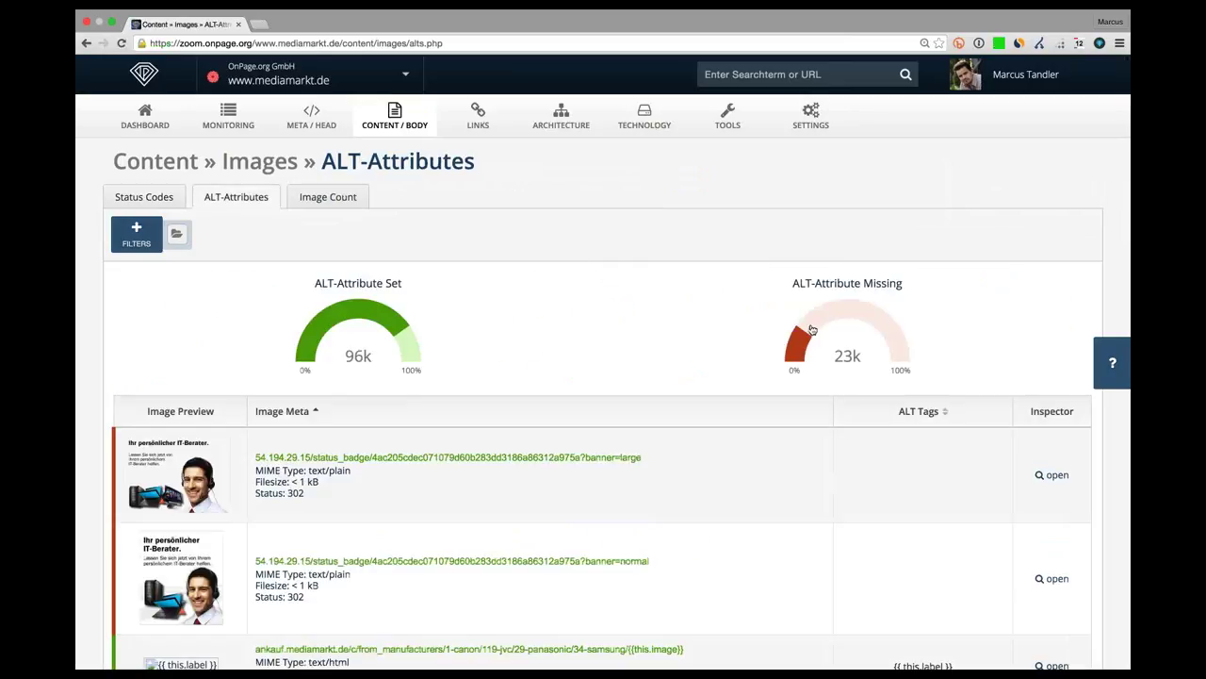
click(808, 329)
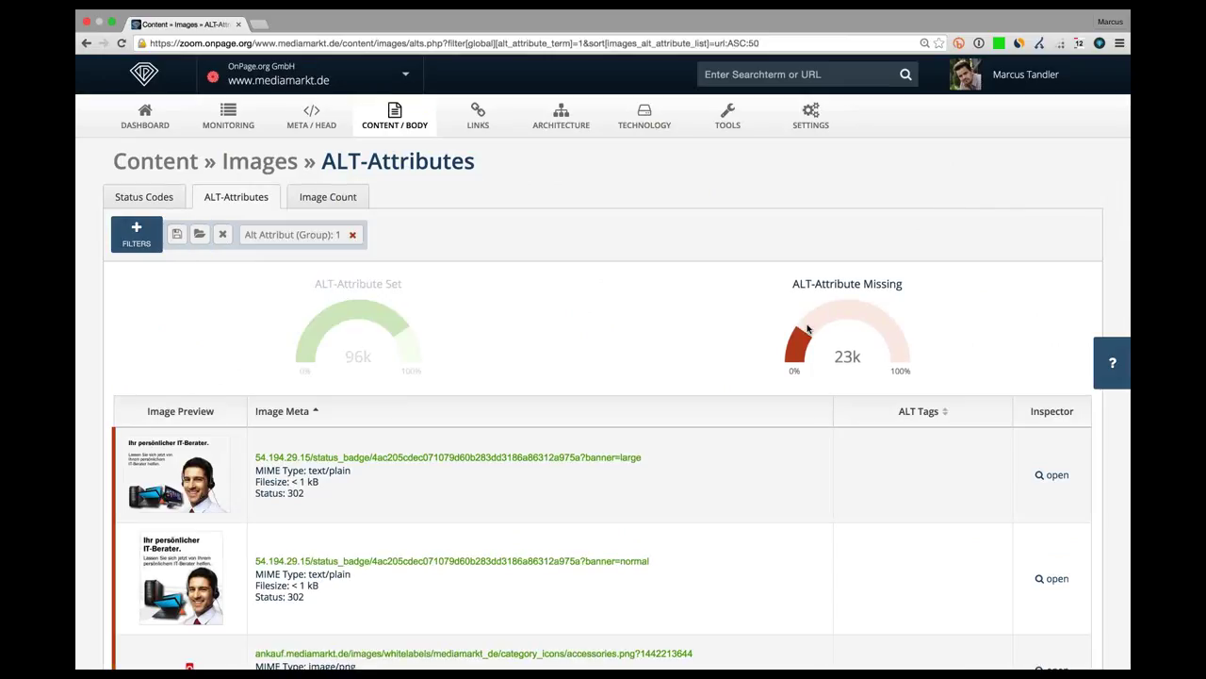
scroll(808, 329, down, 3)
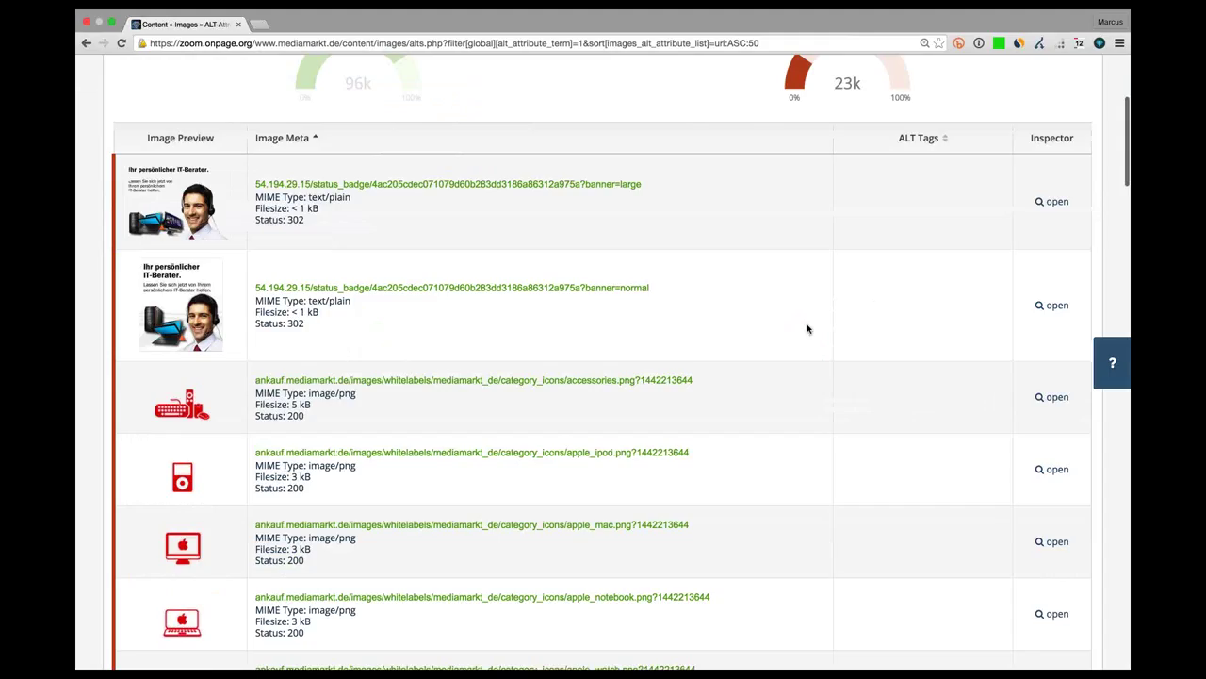
scroll(807, 329, down, 3)
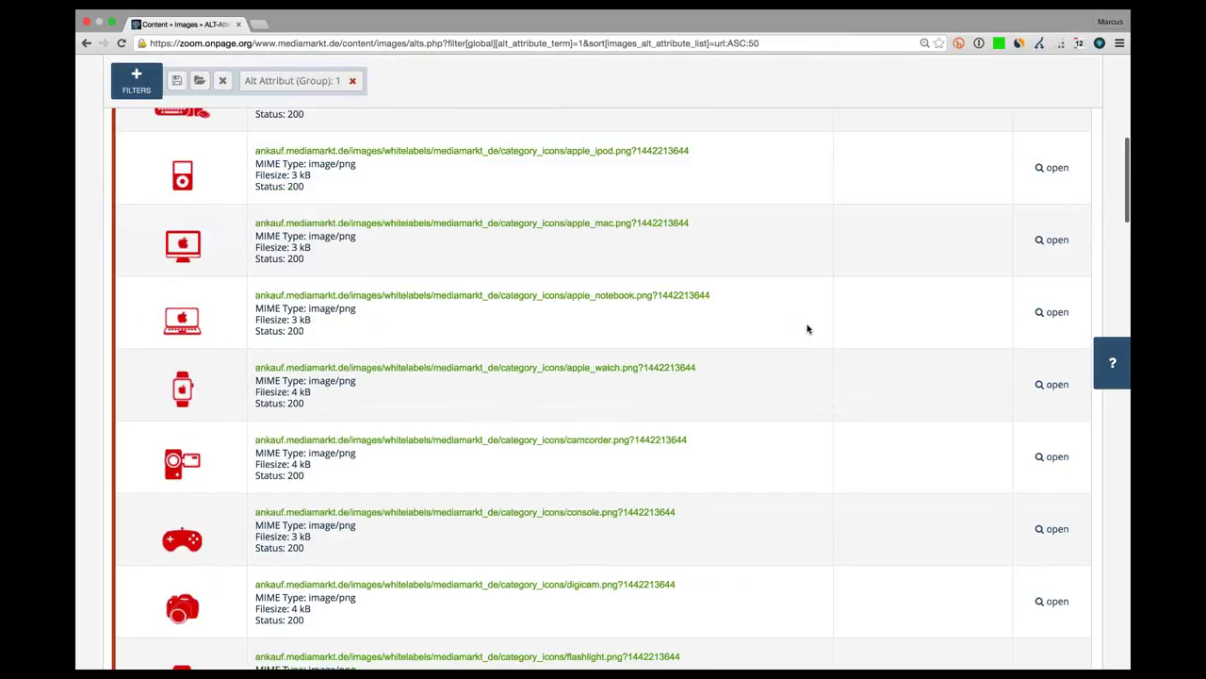
scroll(807, 329, down, 5)
scroll(807, 329, down, 10)
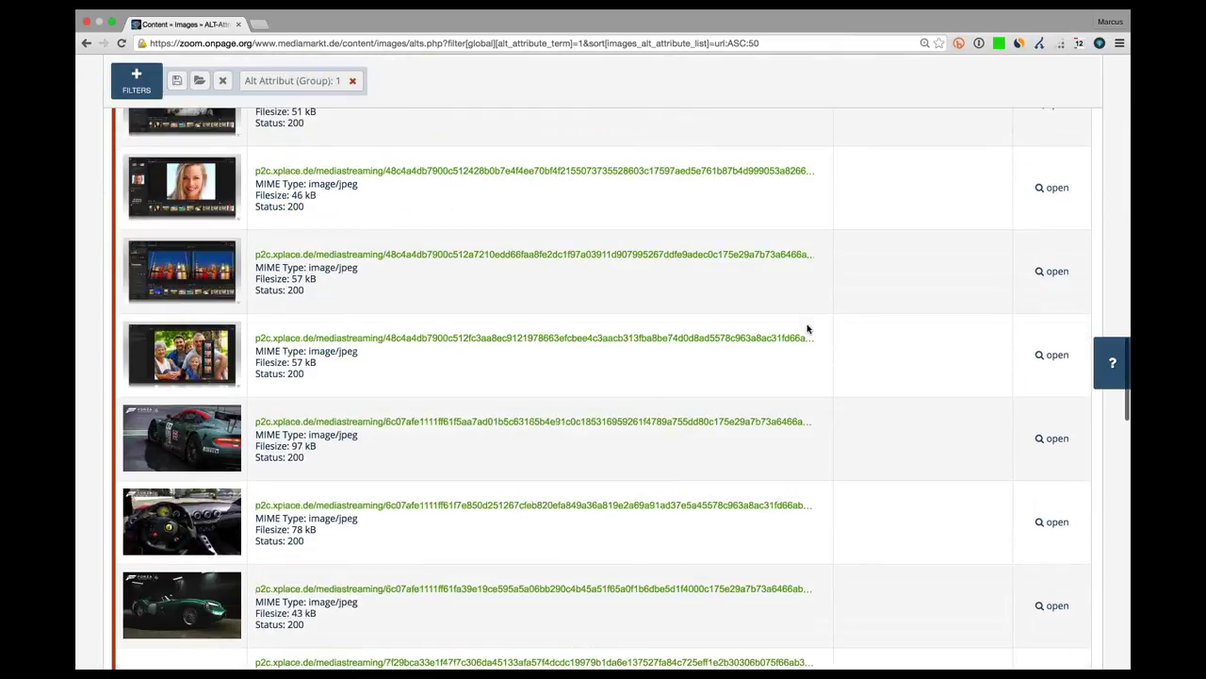
scroll(808, 329, down, 10)
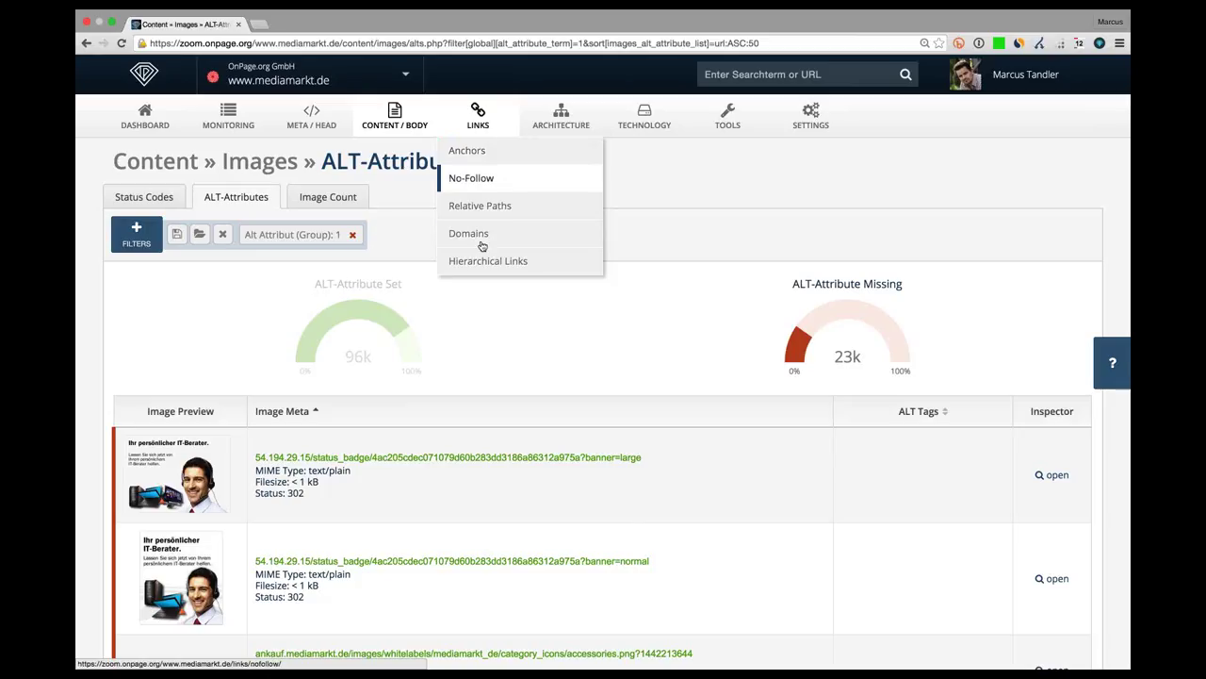
Show the Domains report for links and look over the list of link target domains
click(482, 245)
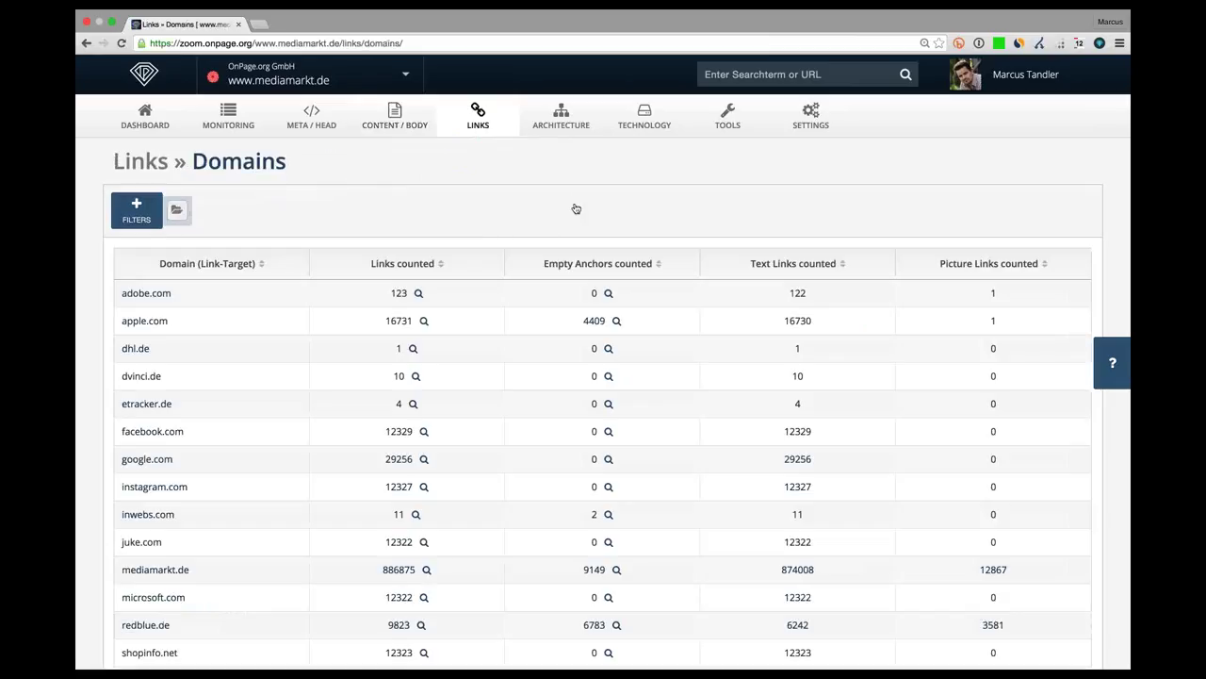
scroll(576, 208, down, 2)
scroll(575, 208, down, 3)
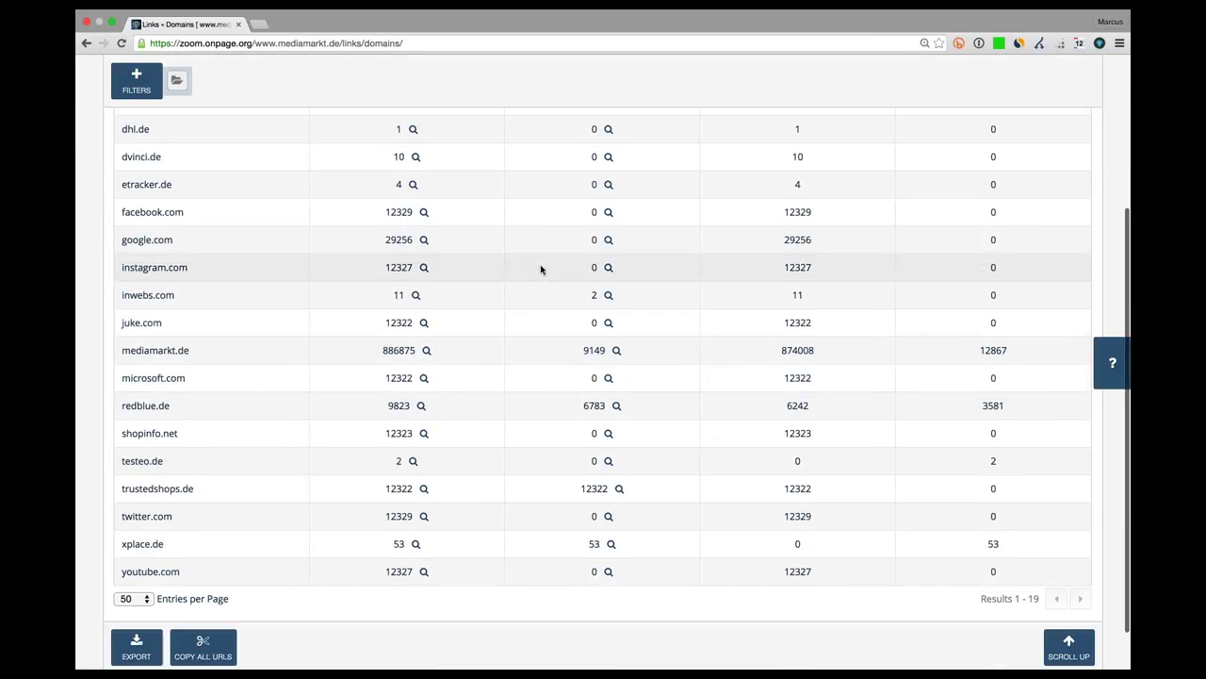
scroll(541, 269, up, 1)
scroll(541, 270, up, 1)
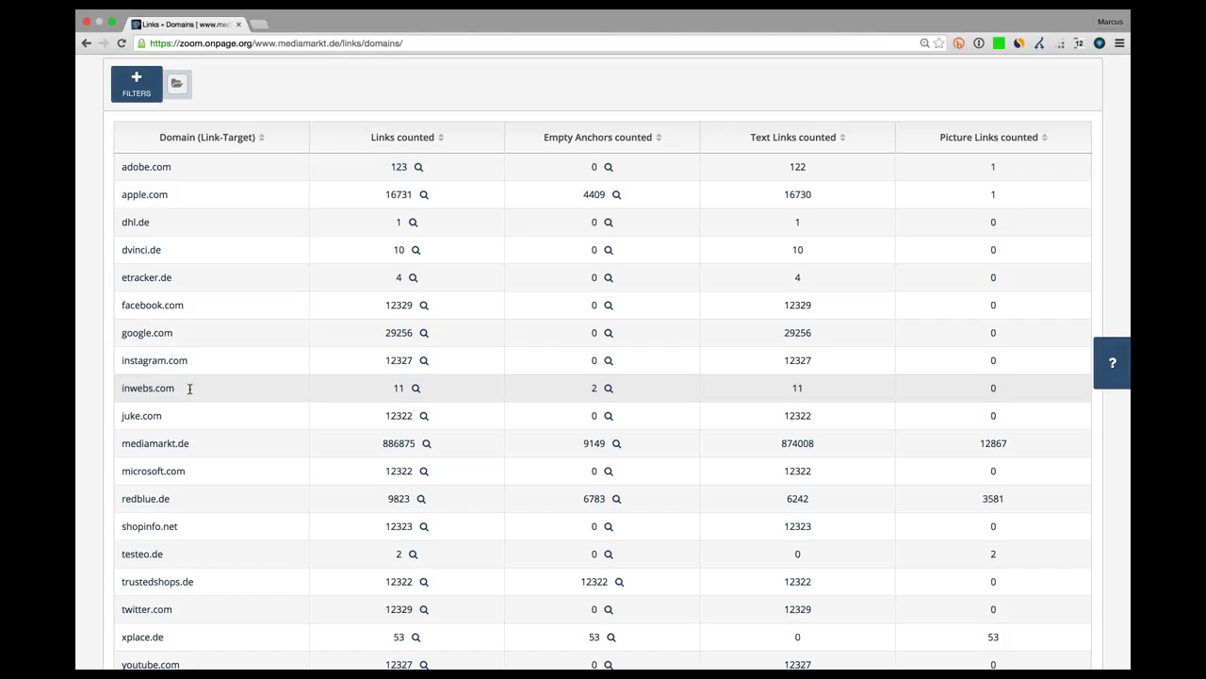
Point out inwebs.com among the target domains, list all links to it, and examine their source documents, link texts and targets
drag(189, 388, 117, 388)
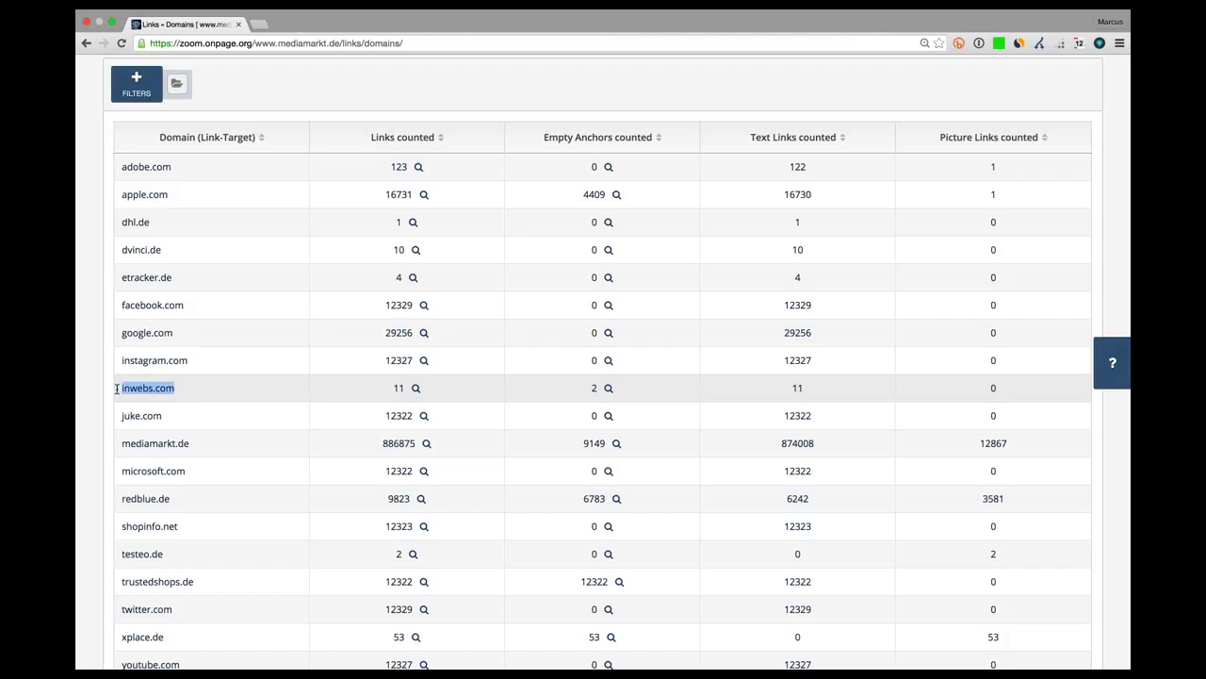
click(218, 389)
click(416, 388)
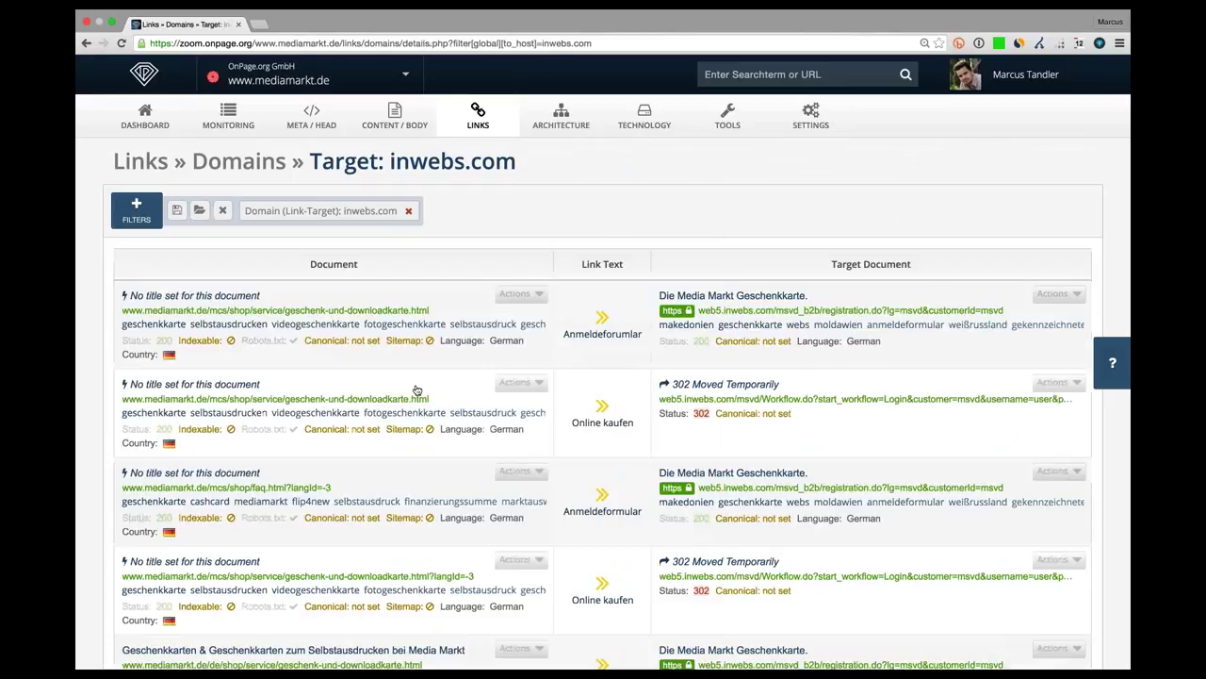
scroll(417, 389, down, 3)
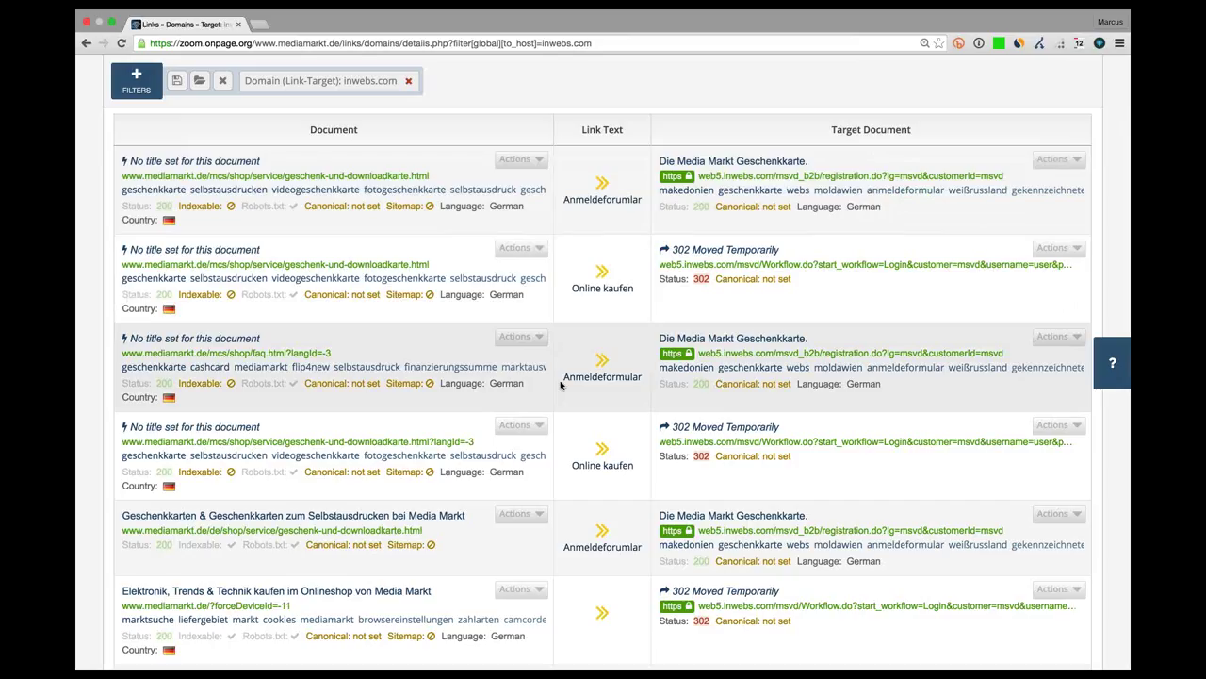
scroll(560, 383, down, 3)
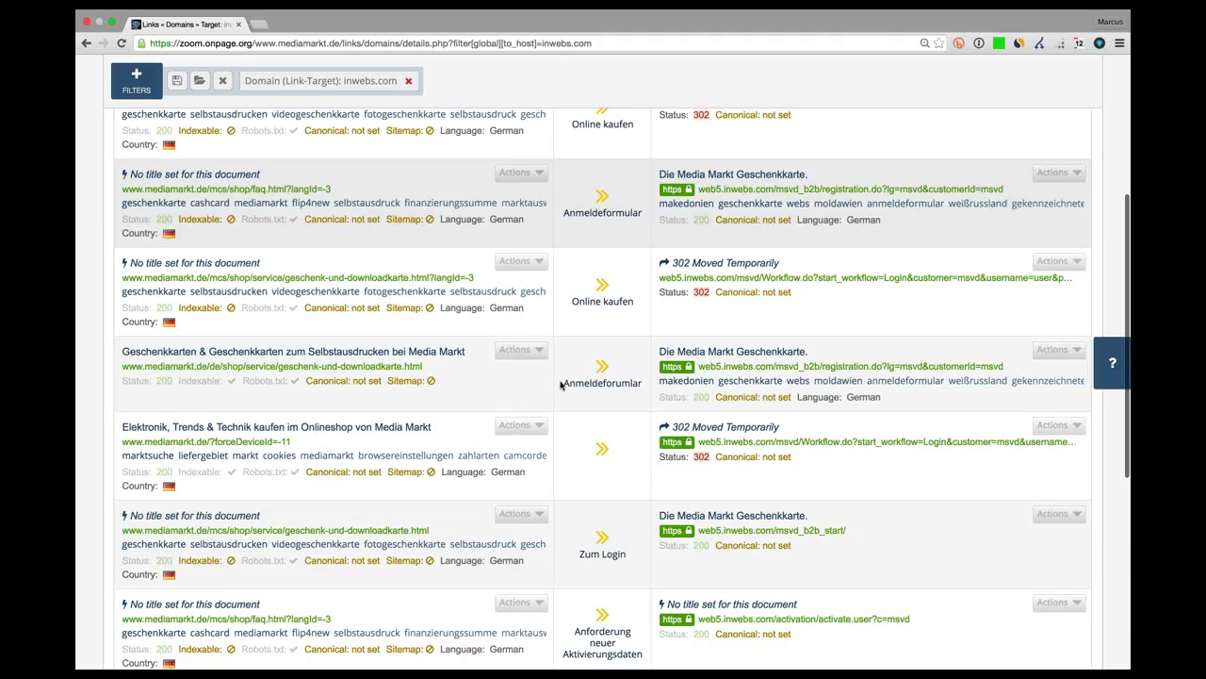
scroll(560, 384, down, 1)
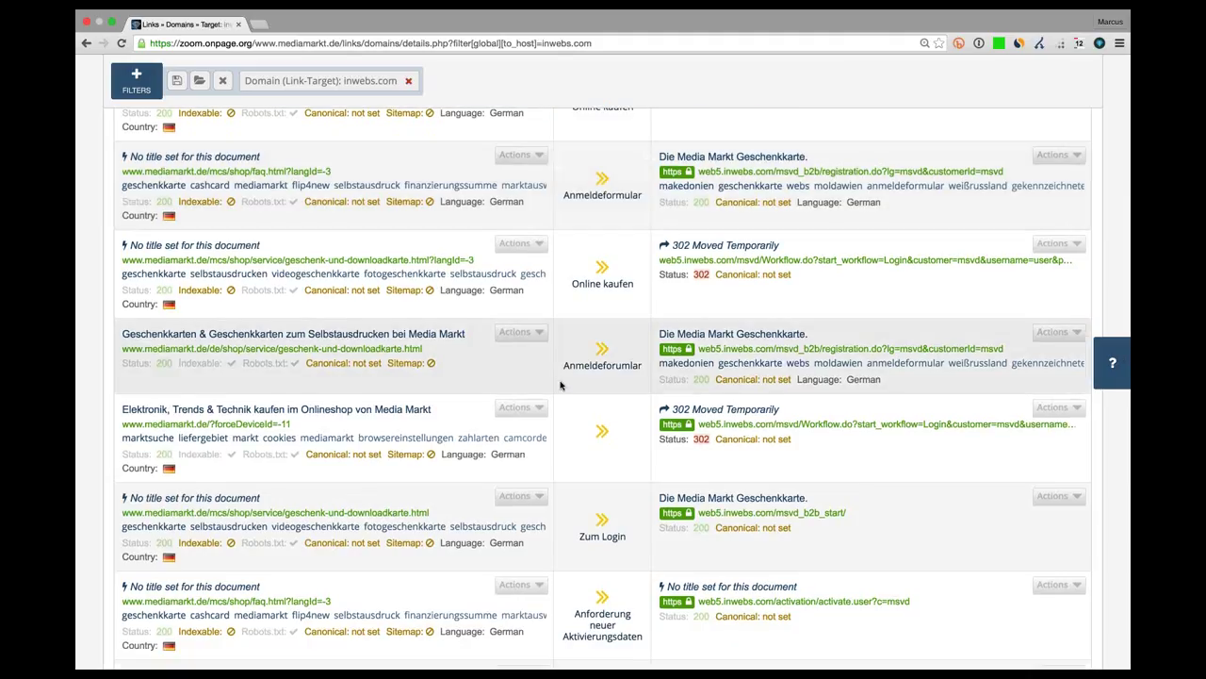
scroll(560, 384, up, 2)
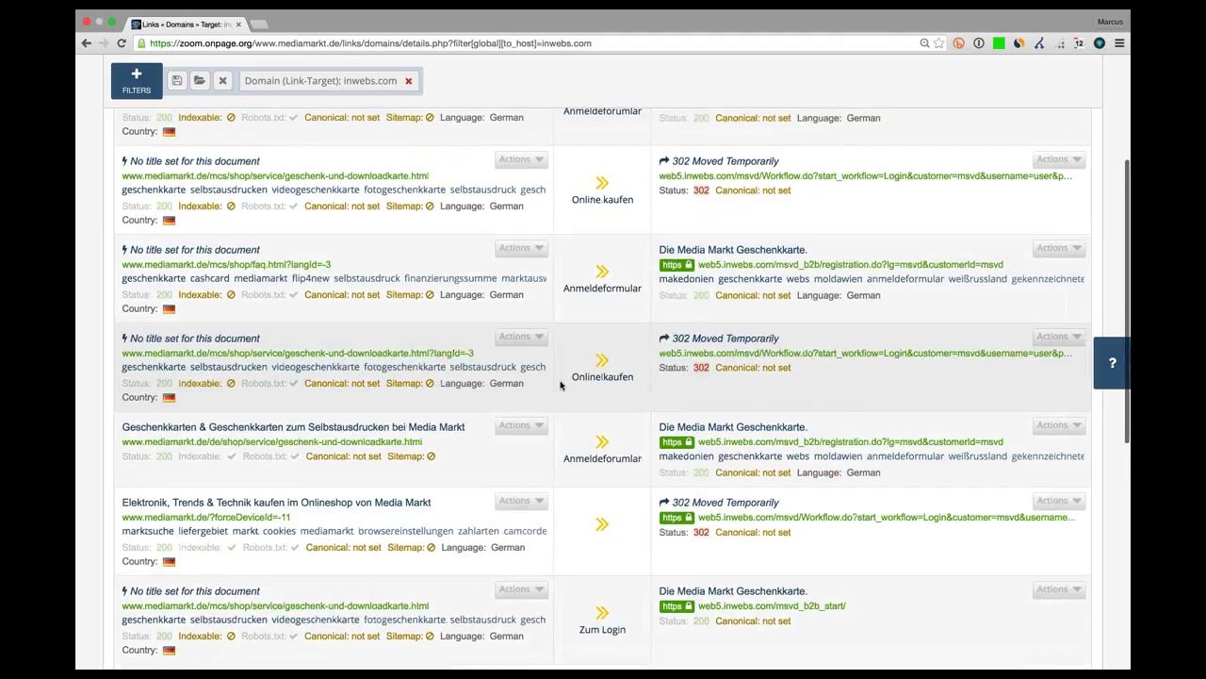
scroll(560, 384, up, 2)
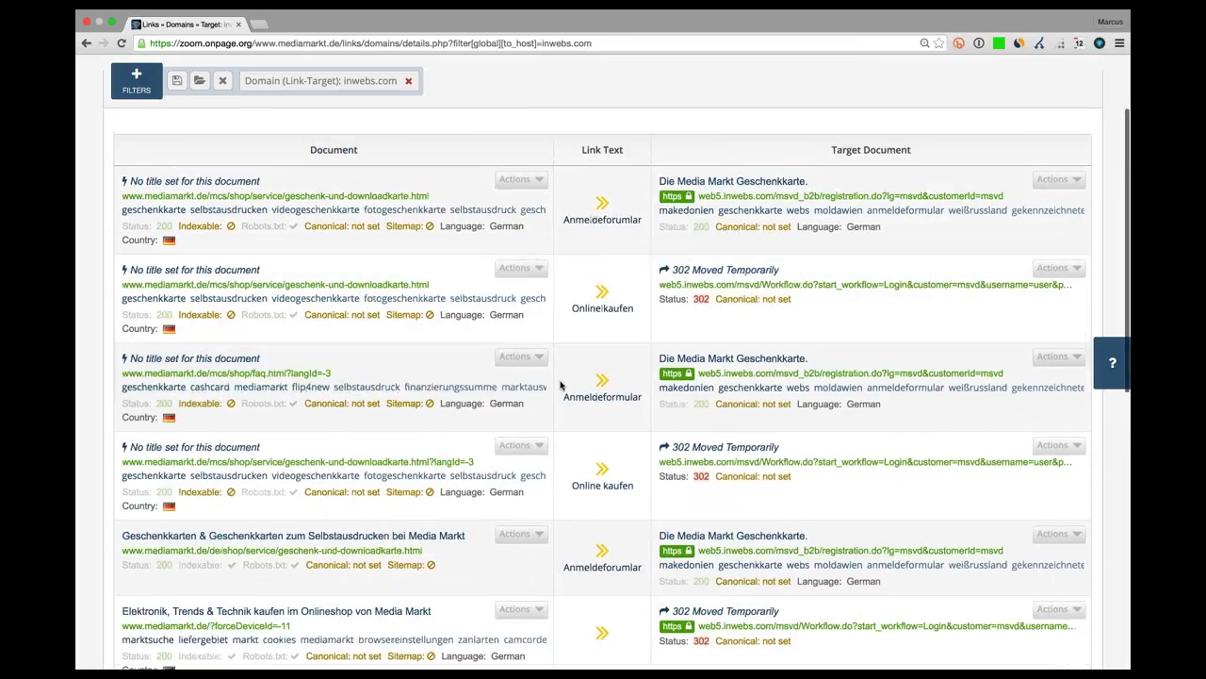
scroll(560, 384, up, 2)
Show the Hierarchical Links report and look over its directory linking charts and documents
mouse_move(478, 118)
click(490, 259)
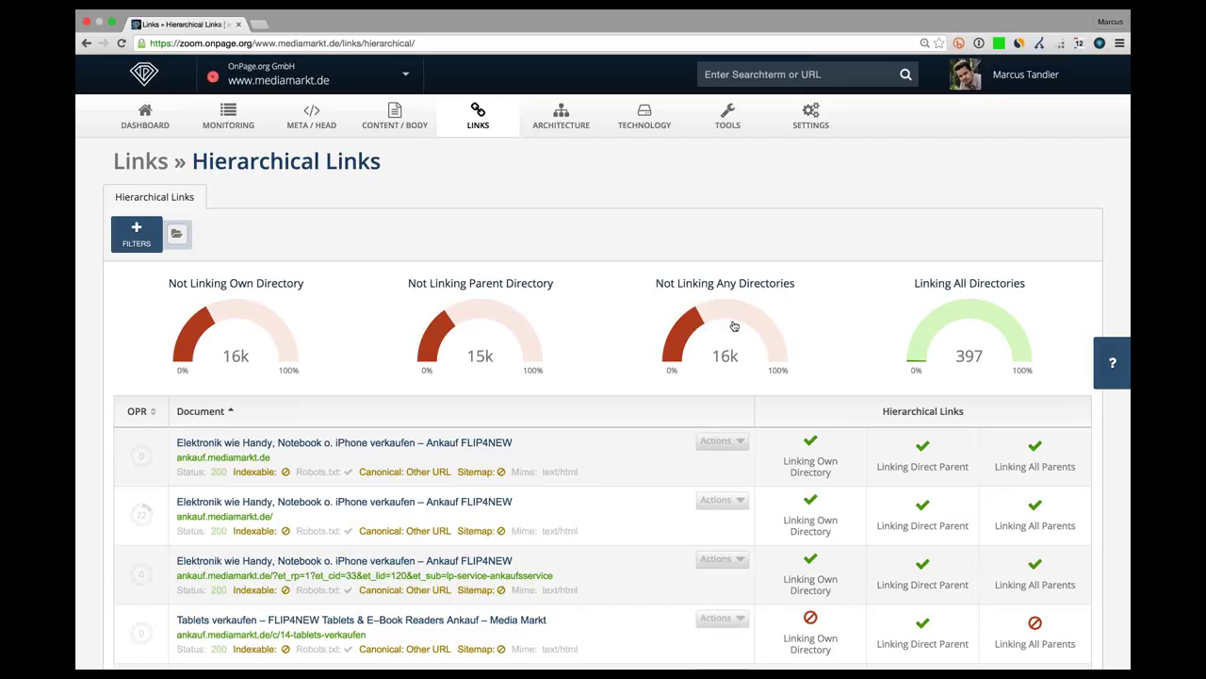
scroll(734, 325, down, 1)
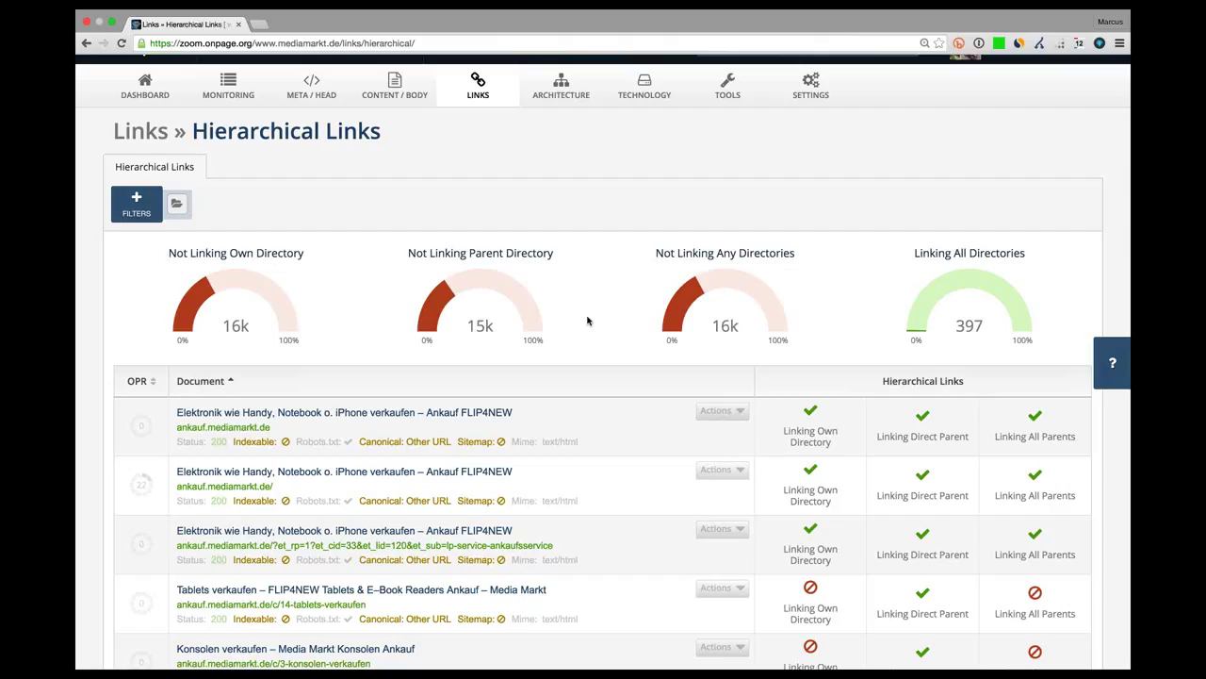
scroll(588, 321, up, 2)
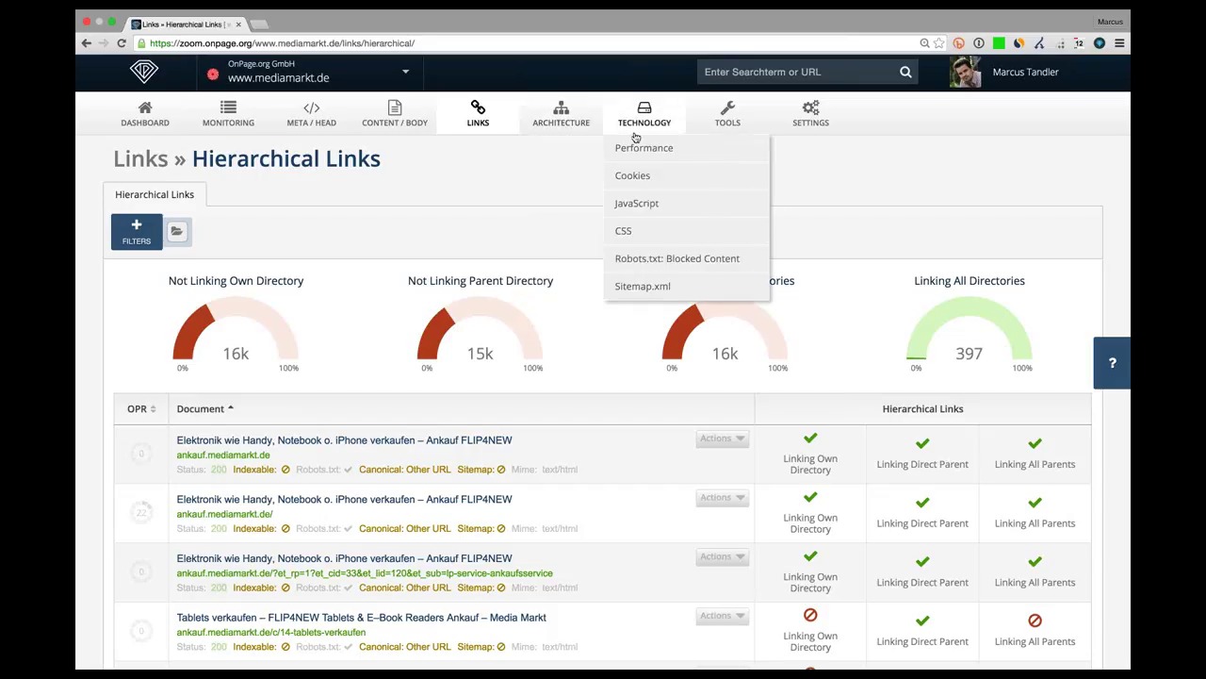
Show the Performance report's Time to First Byte view and look over the response time chart and documents
click(648, 155)
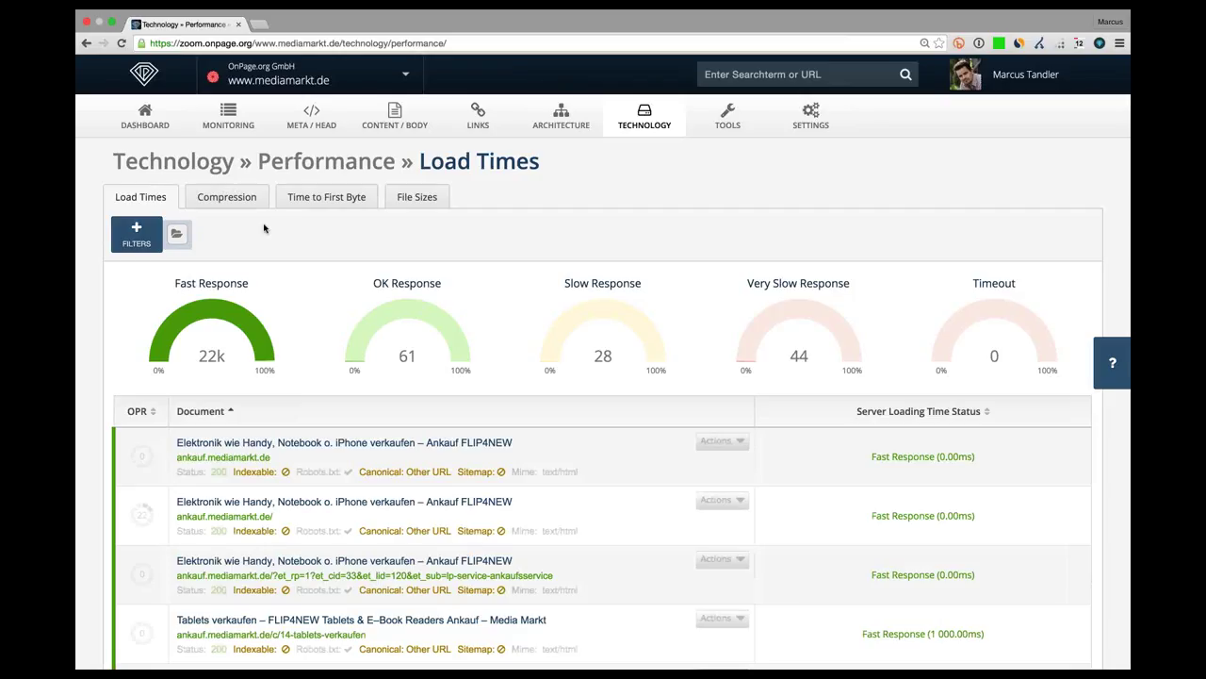
click(320, 200)
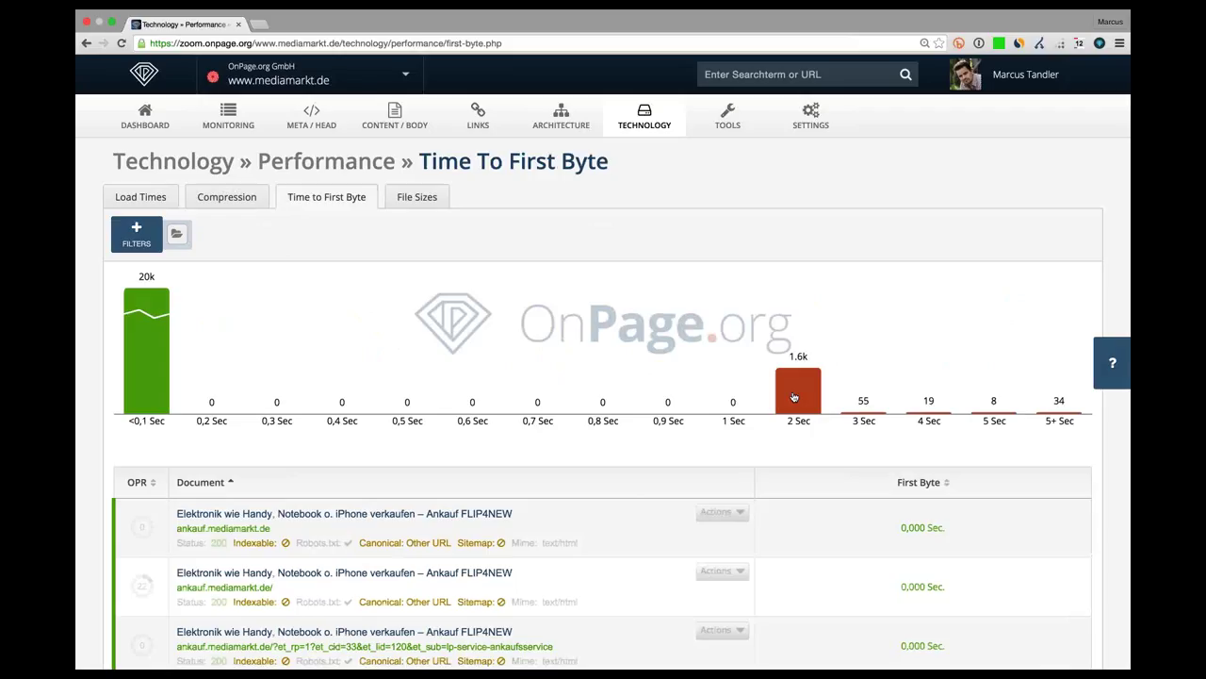
scroll(794, 397, down, 3)
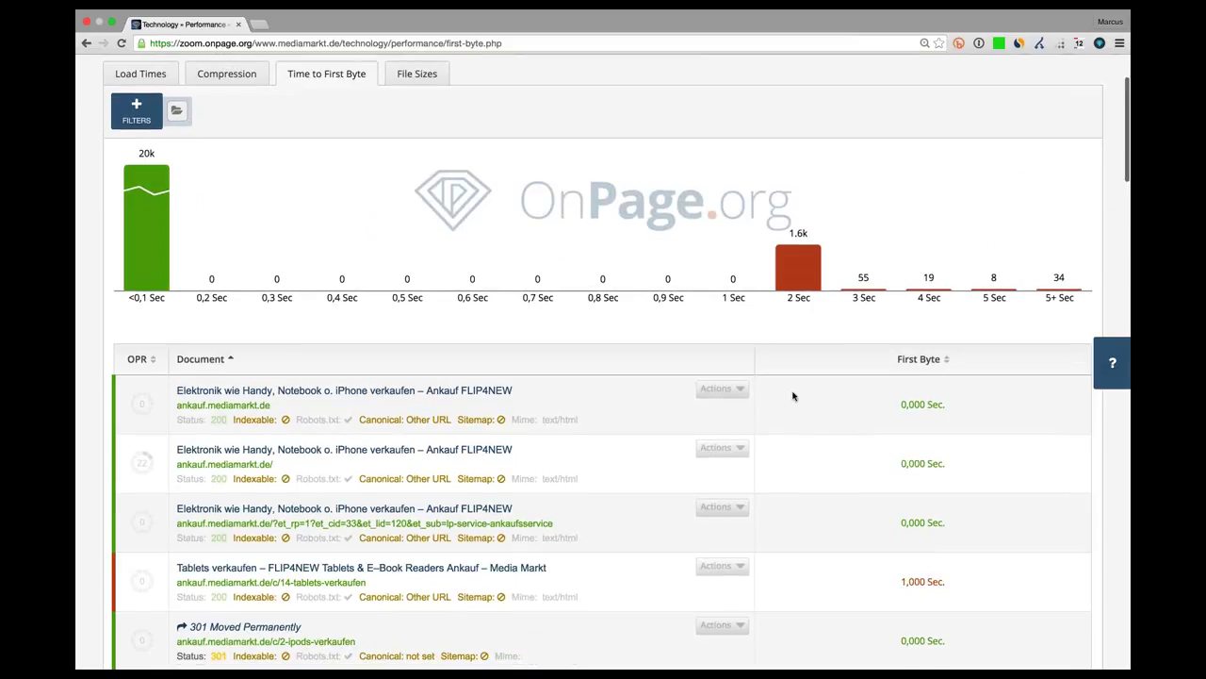
scroll(792, 396, up, 3)
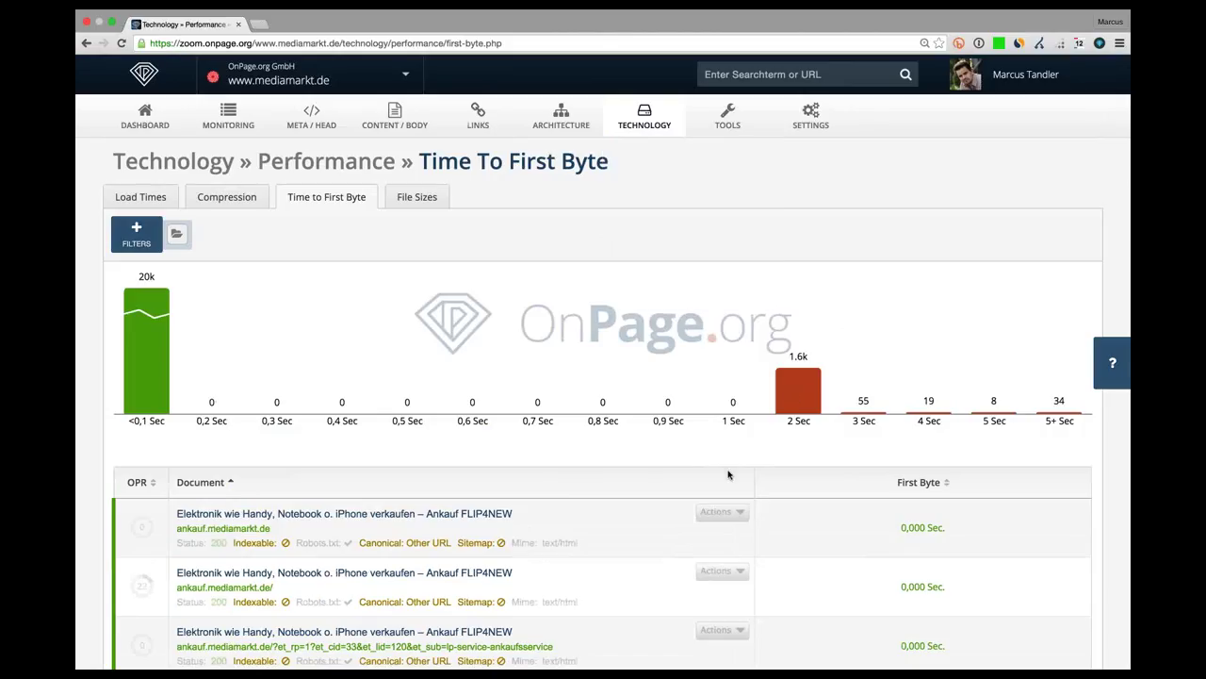
click(722, 511)
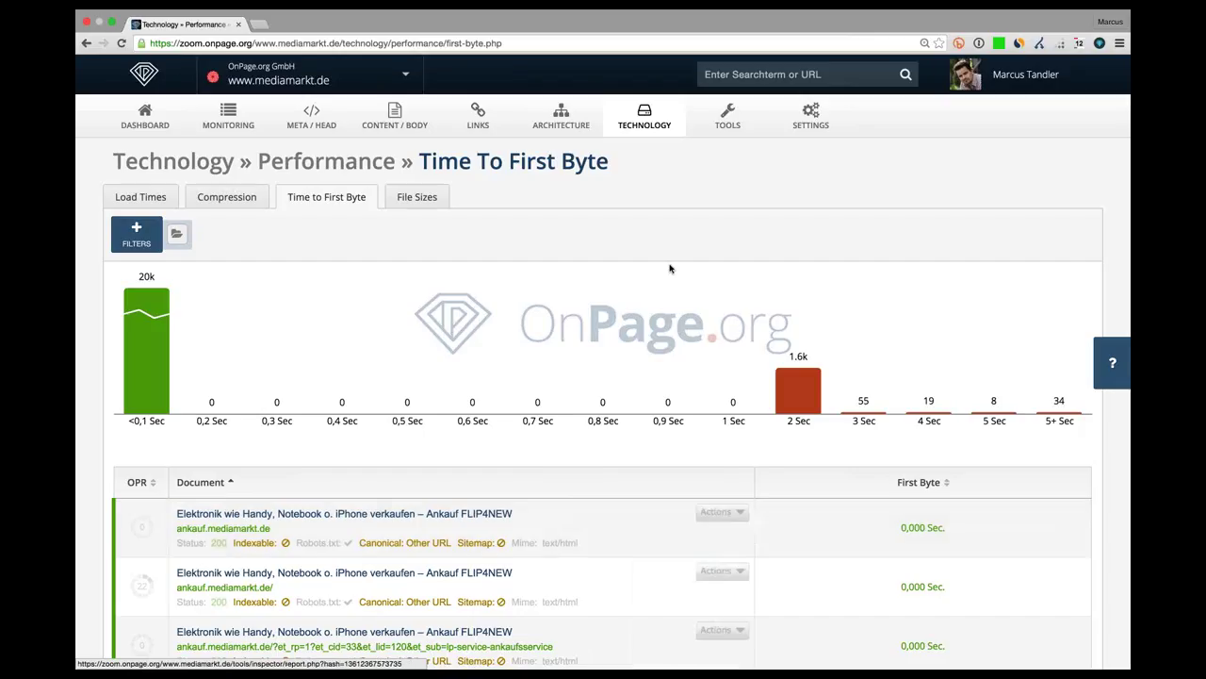
Open the Focus tool for analyzing a single URL
mouse_move(487, 106)
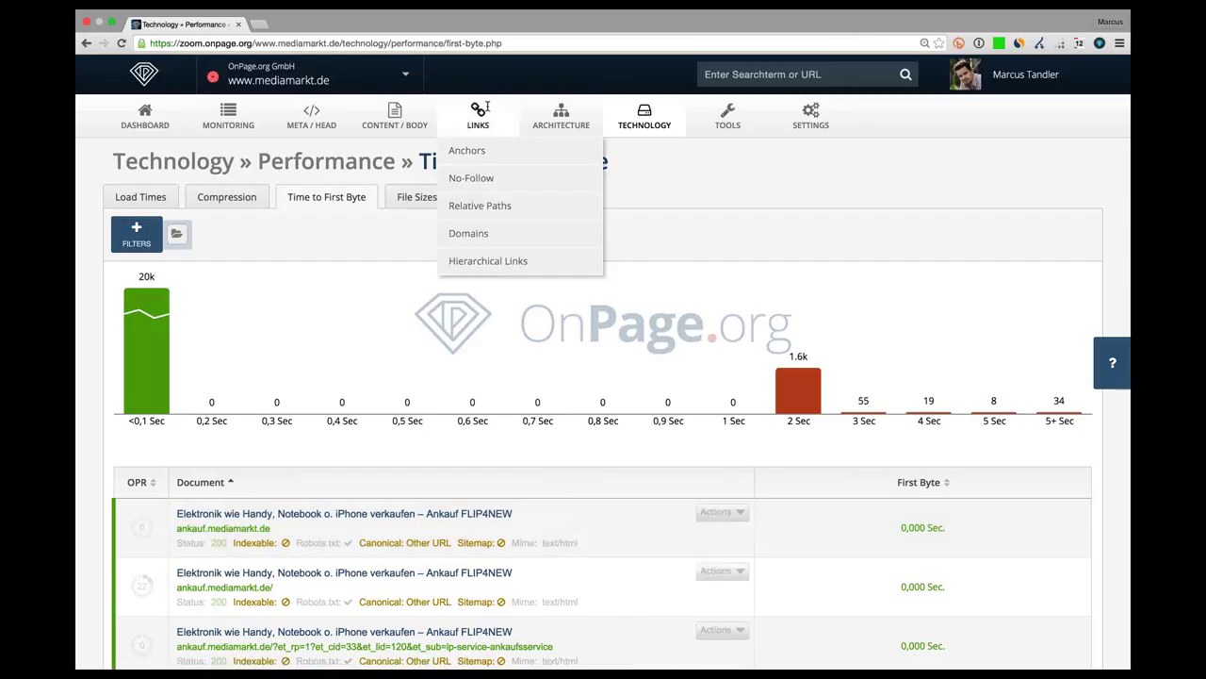
mouse_move(420, 118)
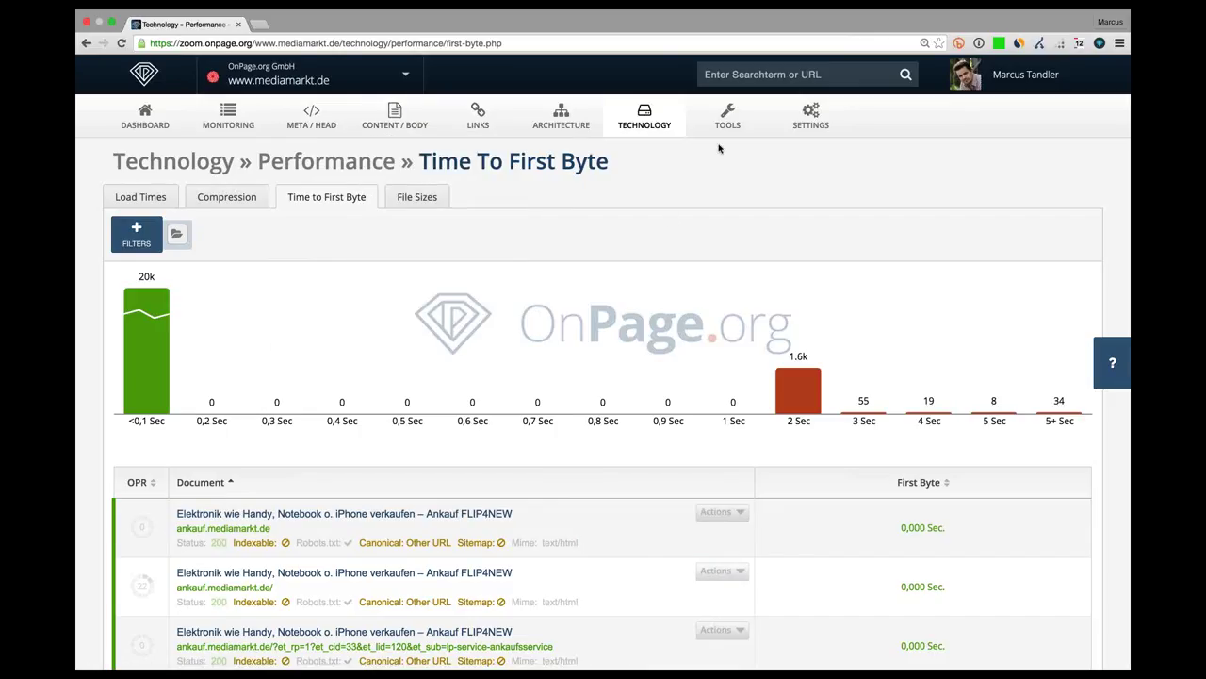
mouse_move(722, 140)
click(721, 184)
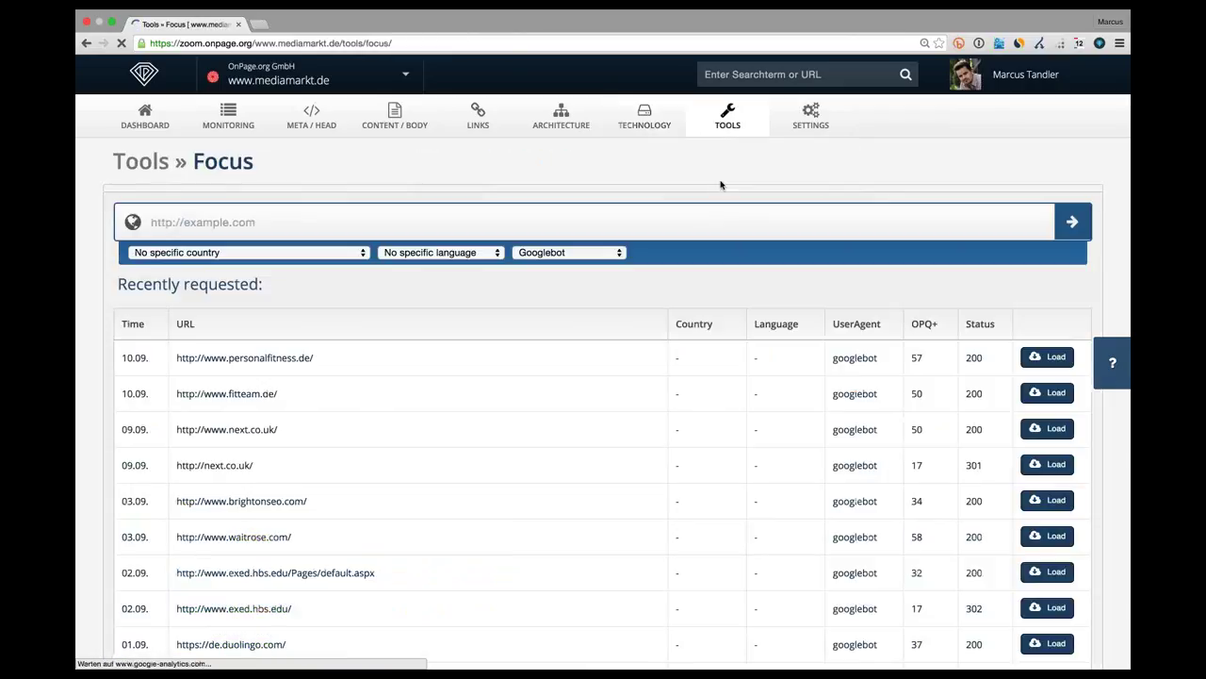
key(ctrl+Up)
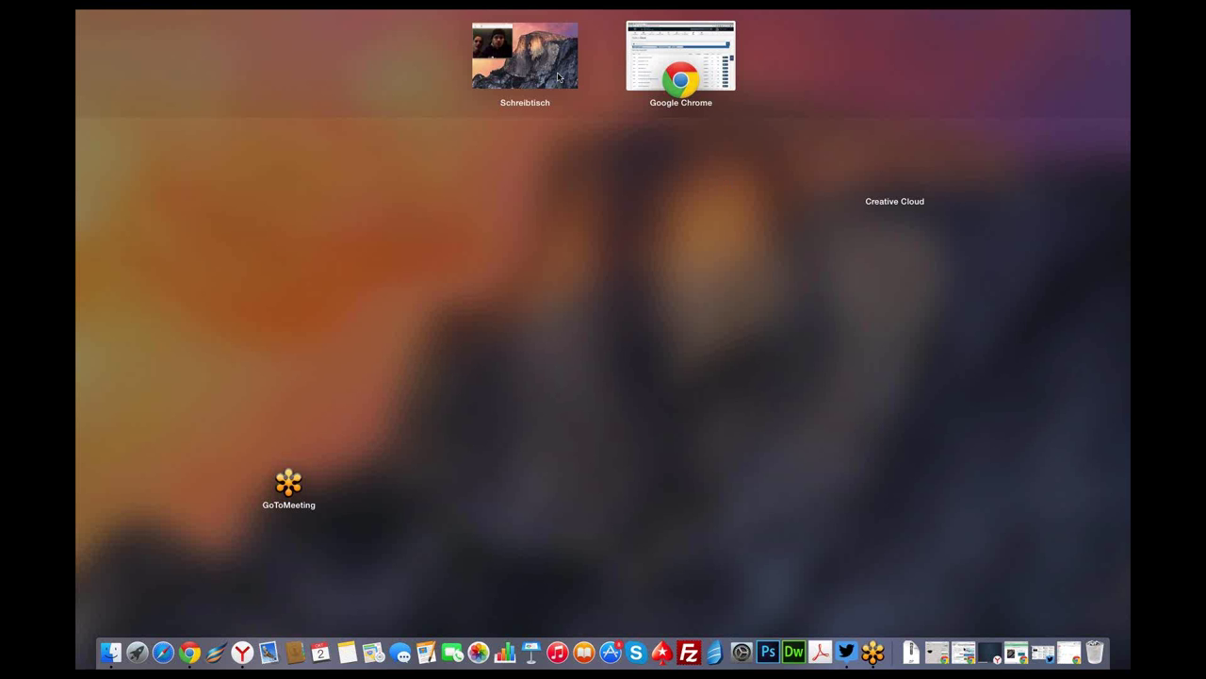
click(558, 77)
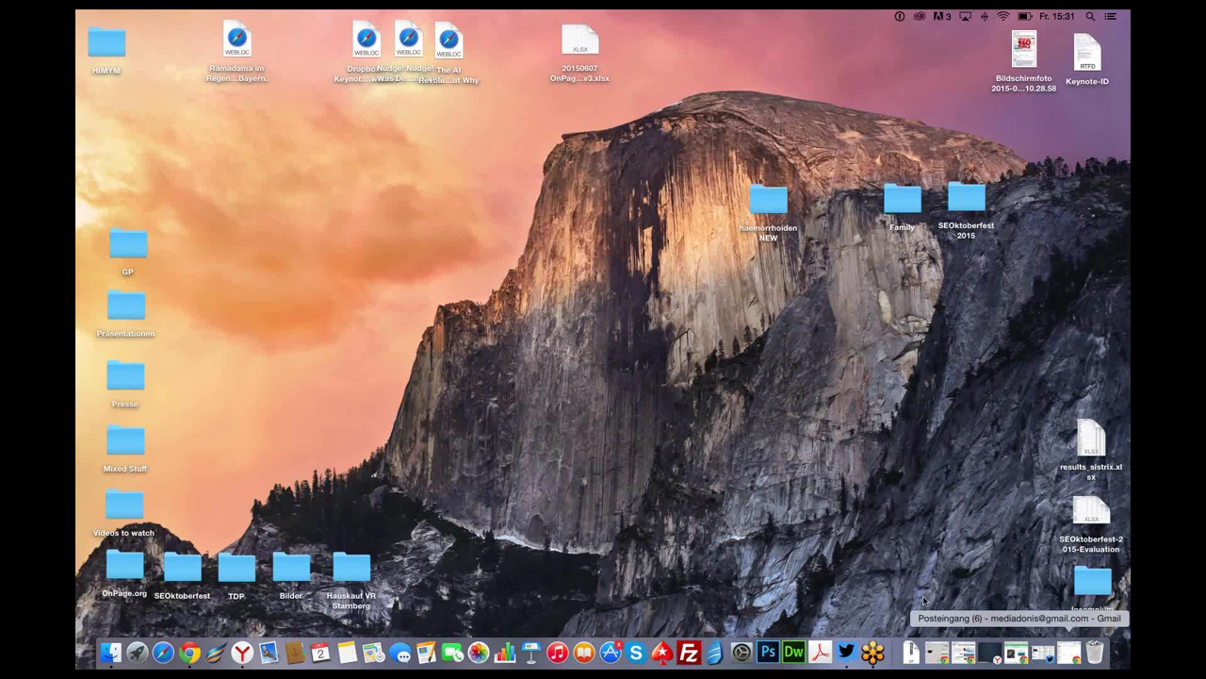
key(ctrl+Up)
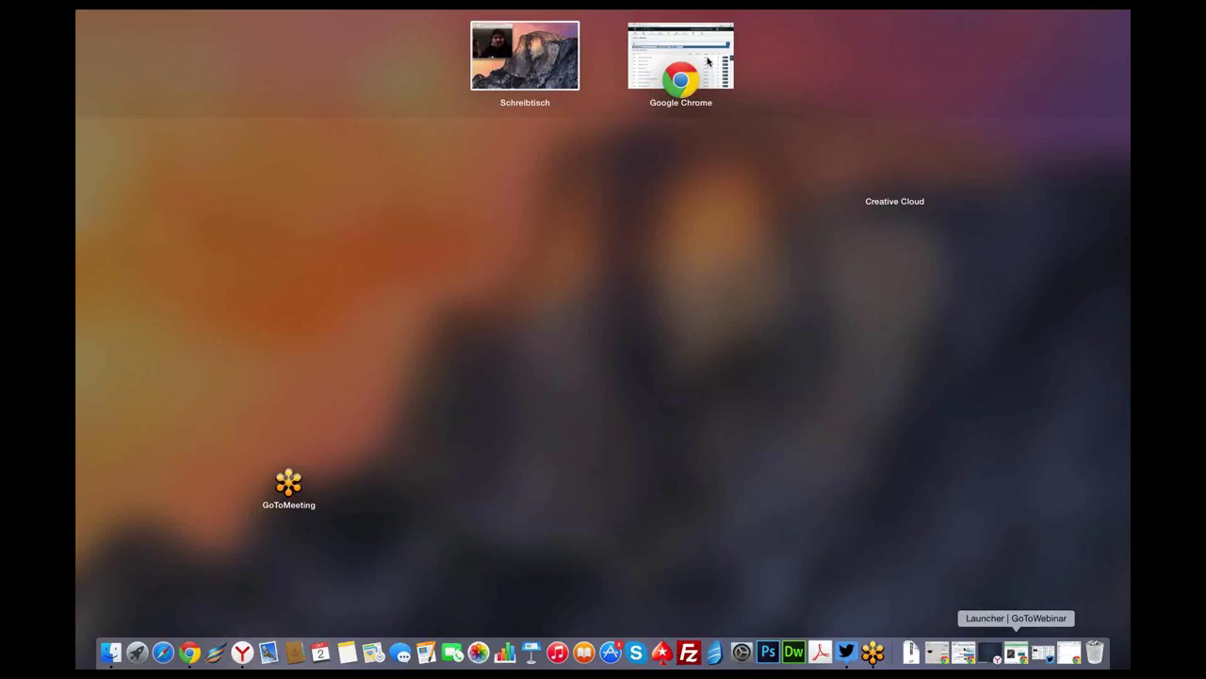
click(708, 62)
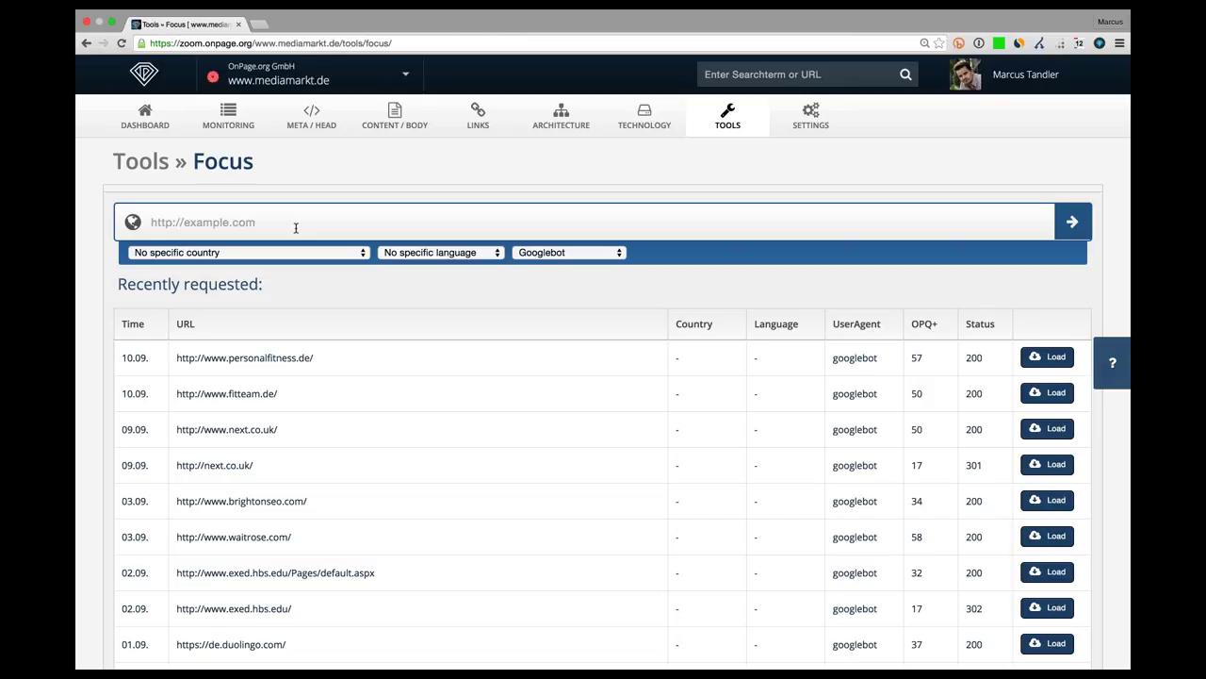
text(http://)
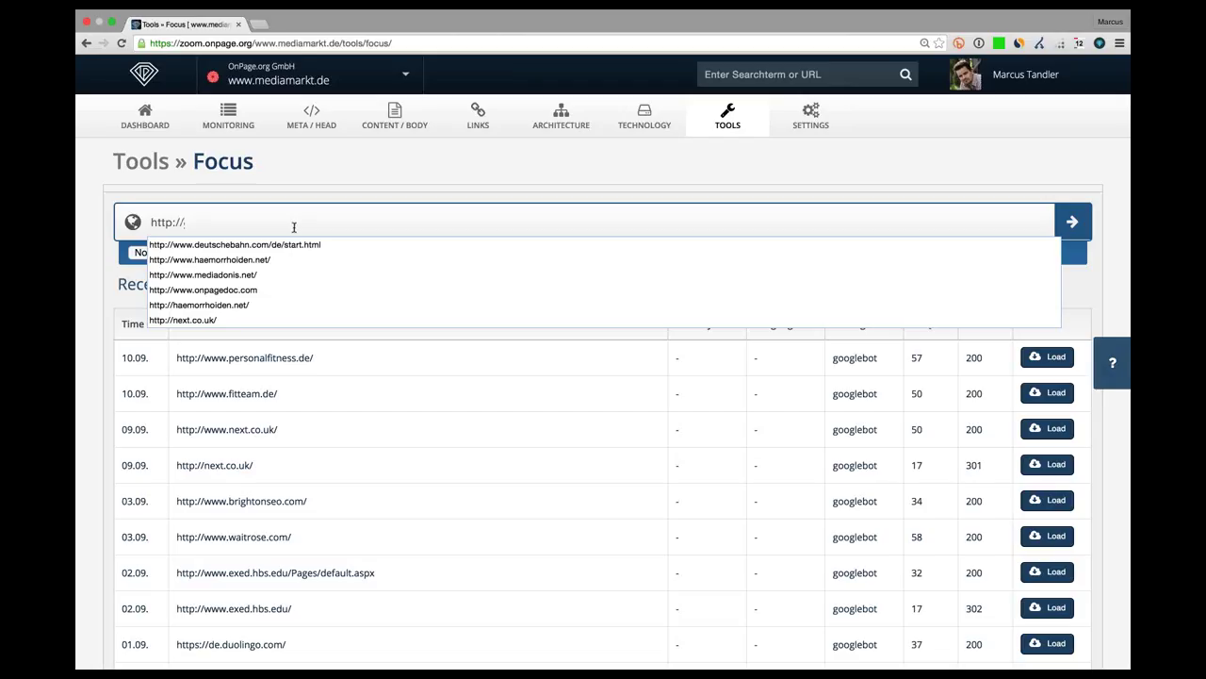
mouse_move(282, 76)
text(www.deutsche)
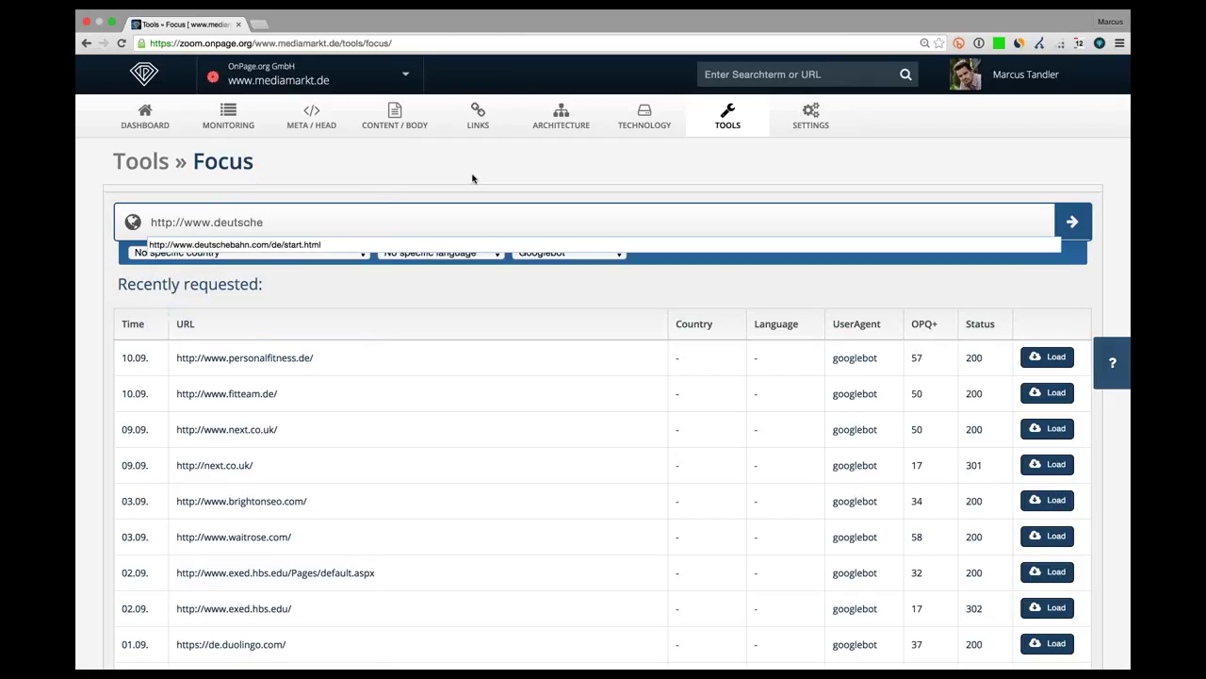
key(Down)
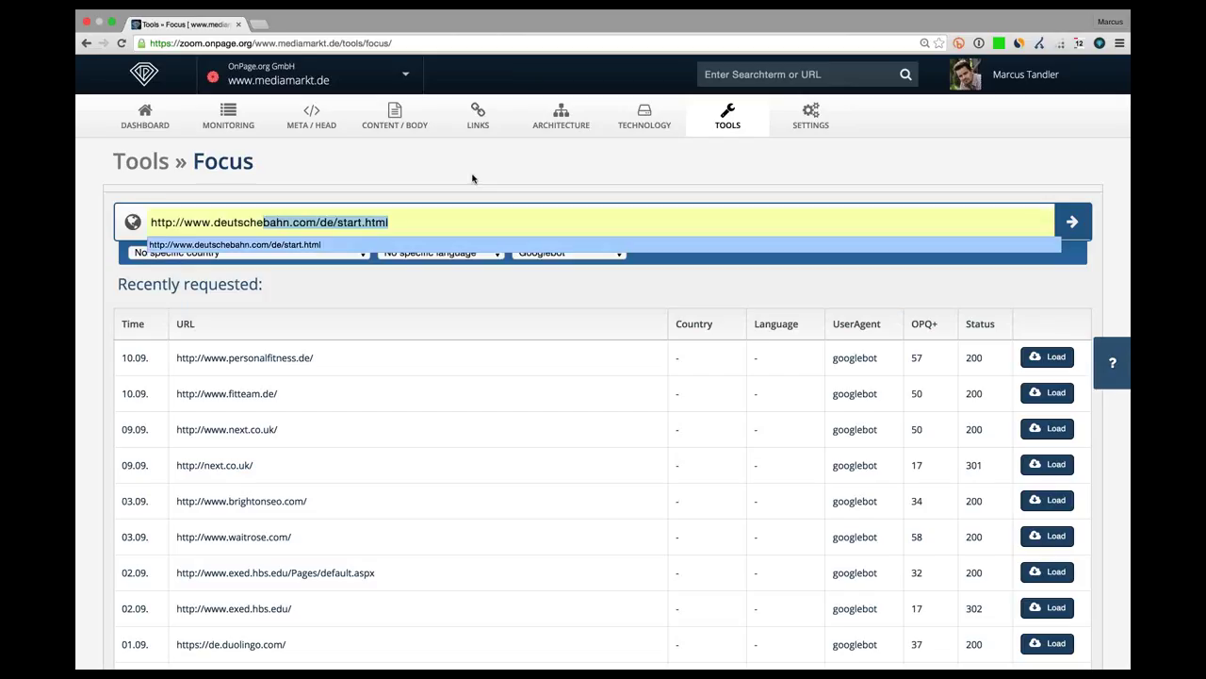
key(Right)
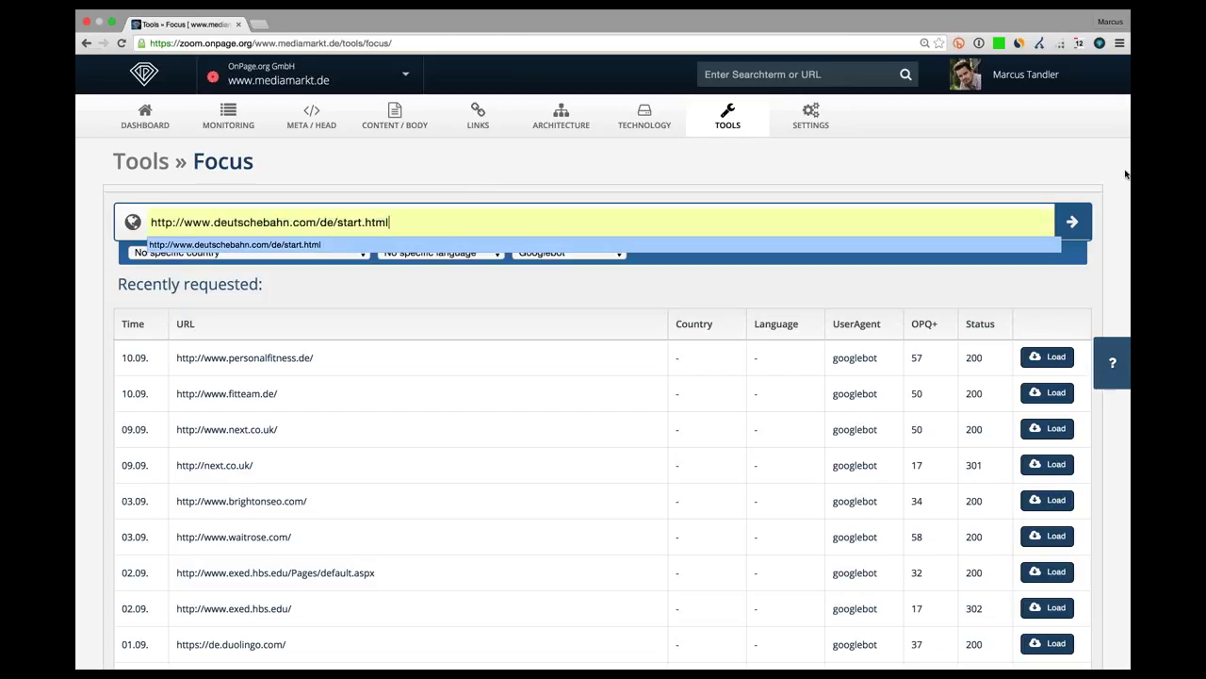
click(1072, 223)
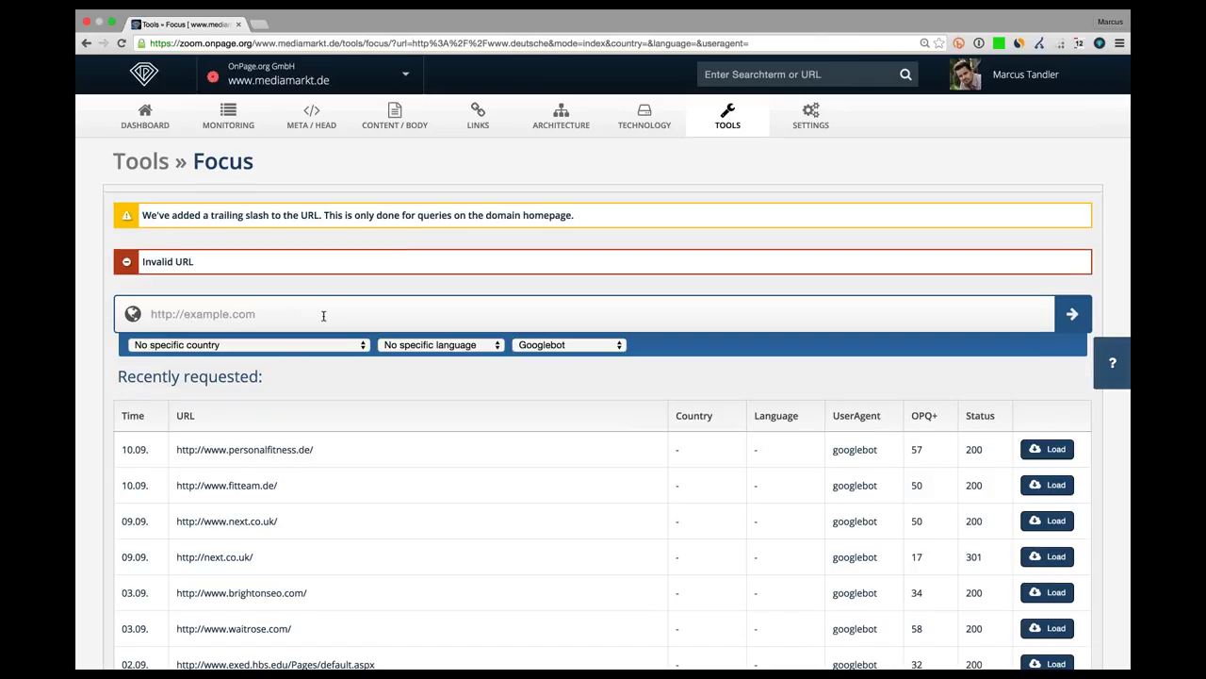
Analyze deutschebahn.com in the Focus tool as Googlebot, with no specific country or language
scroll(323, 319, down, 1)
scroll(323, 321, down, 1)
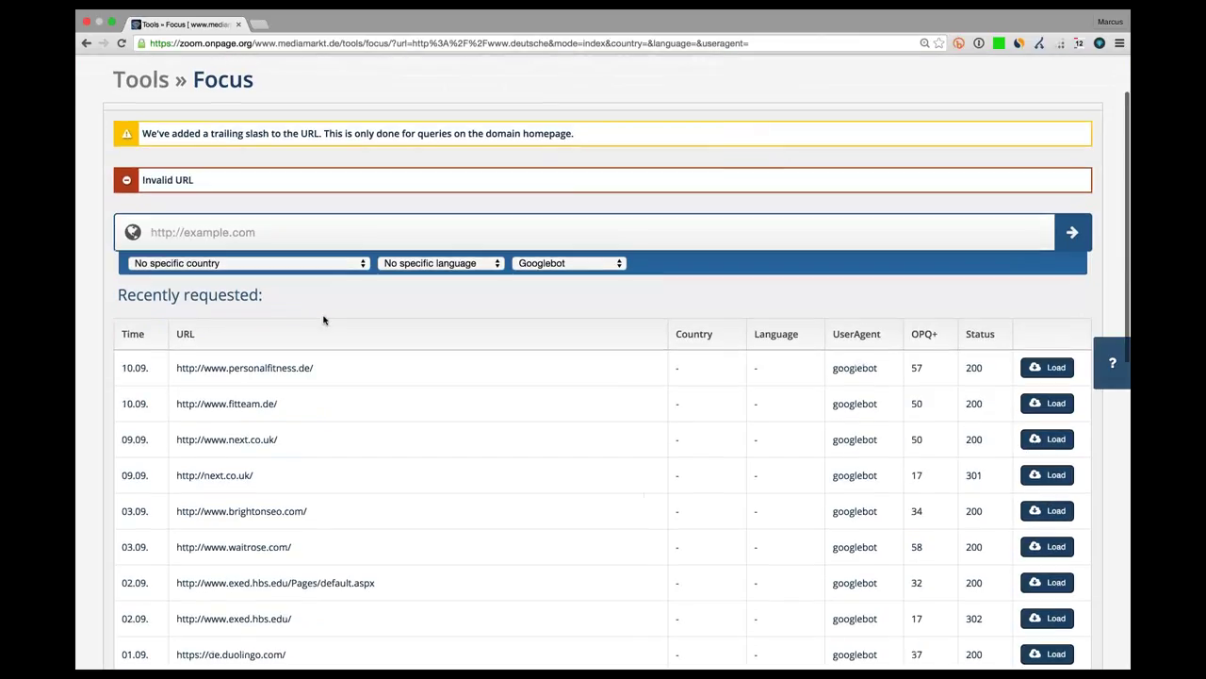
scroll(323, 319, down, 1)
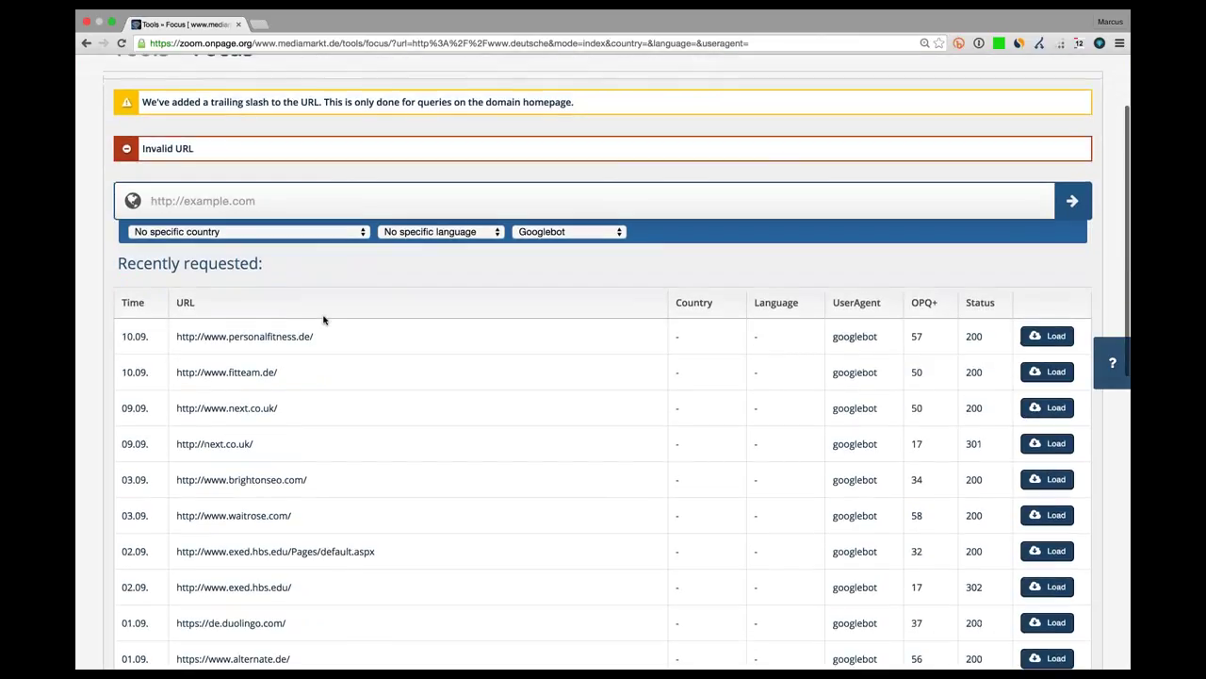
scroll(323, 319, up, 1)
text(deutschebahn.)
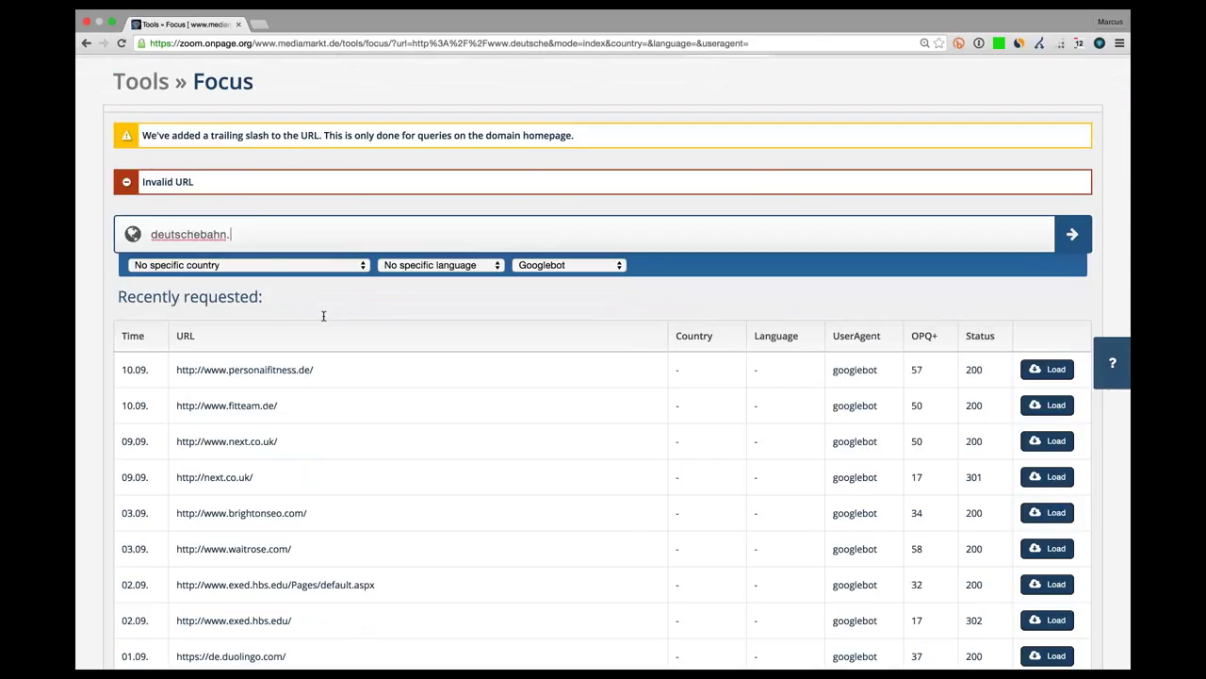
text(com)
key(Return)
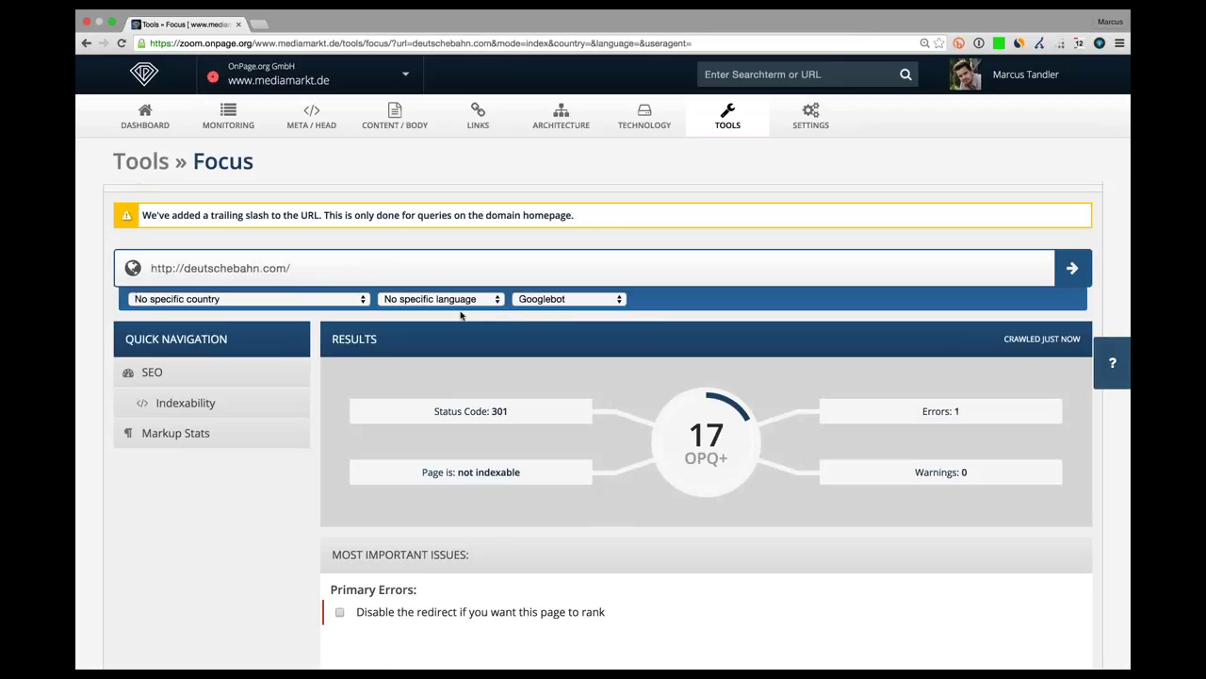
scroll(461, 316, down, 5)
scroll(983, 522, down, 2)
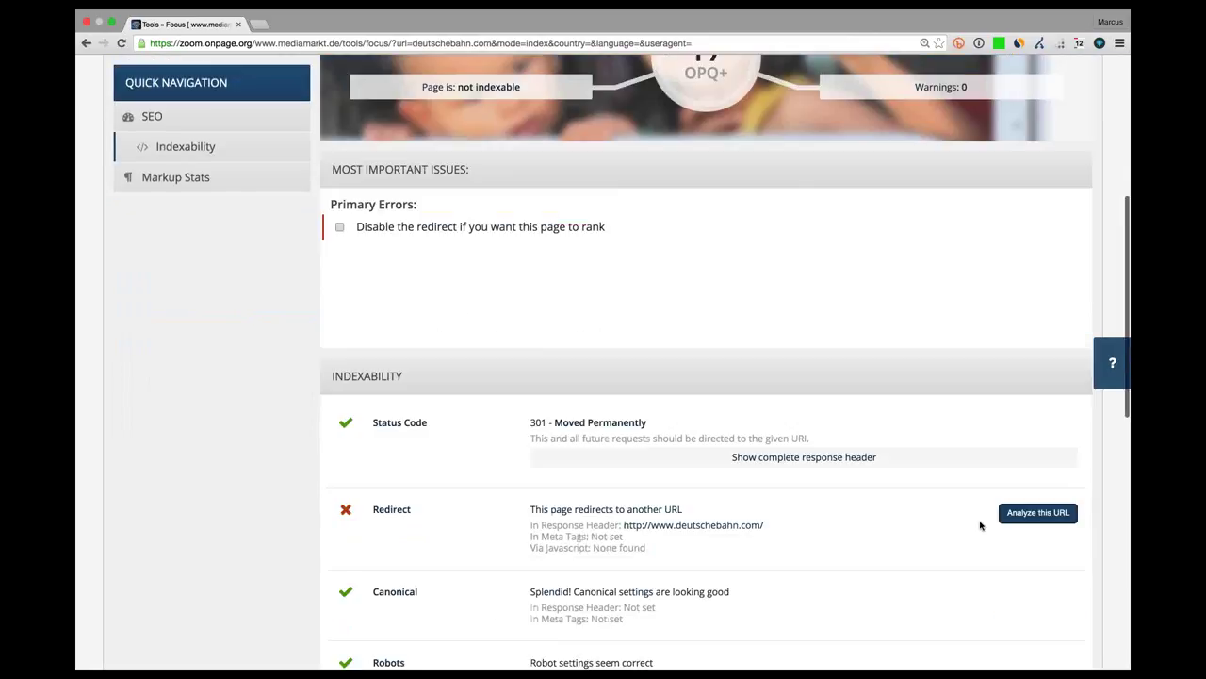
click(1037, 621)
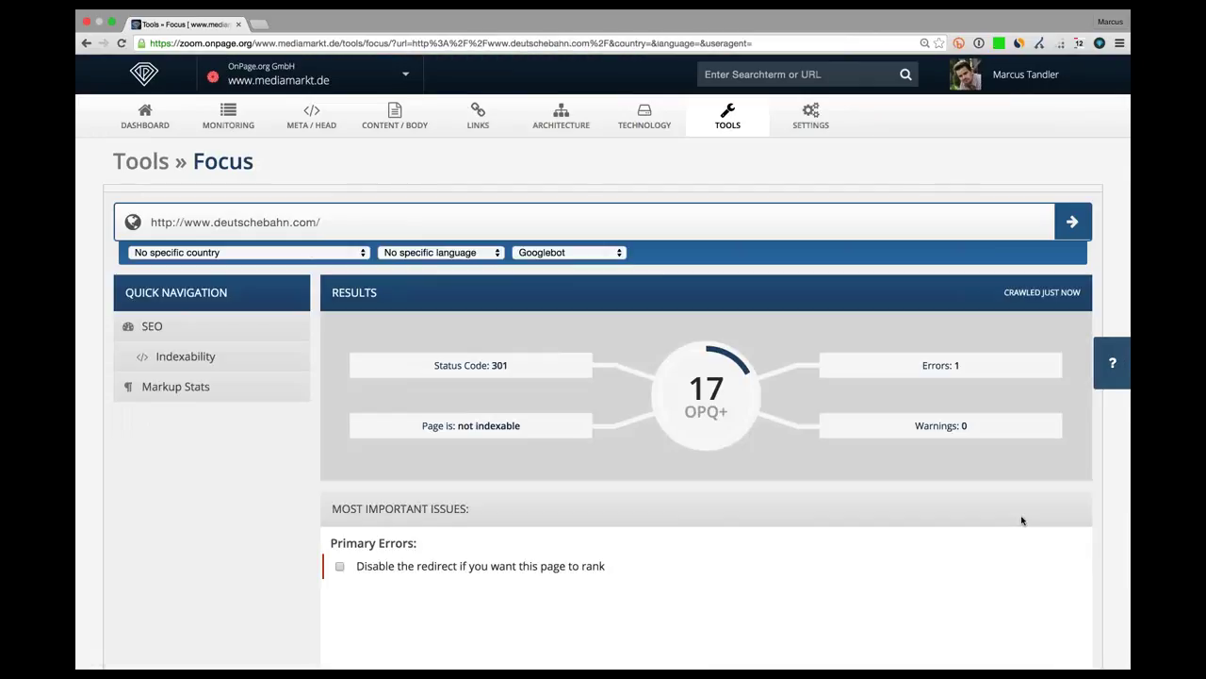
scroll(952, 424, down, 7)
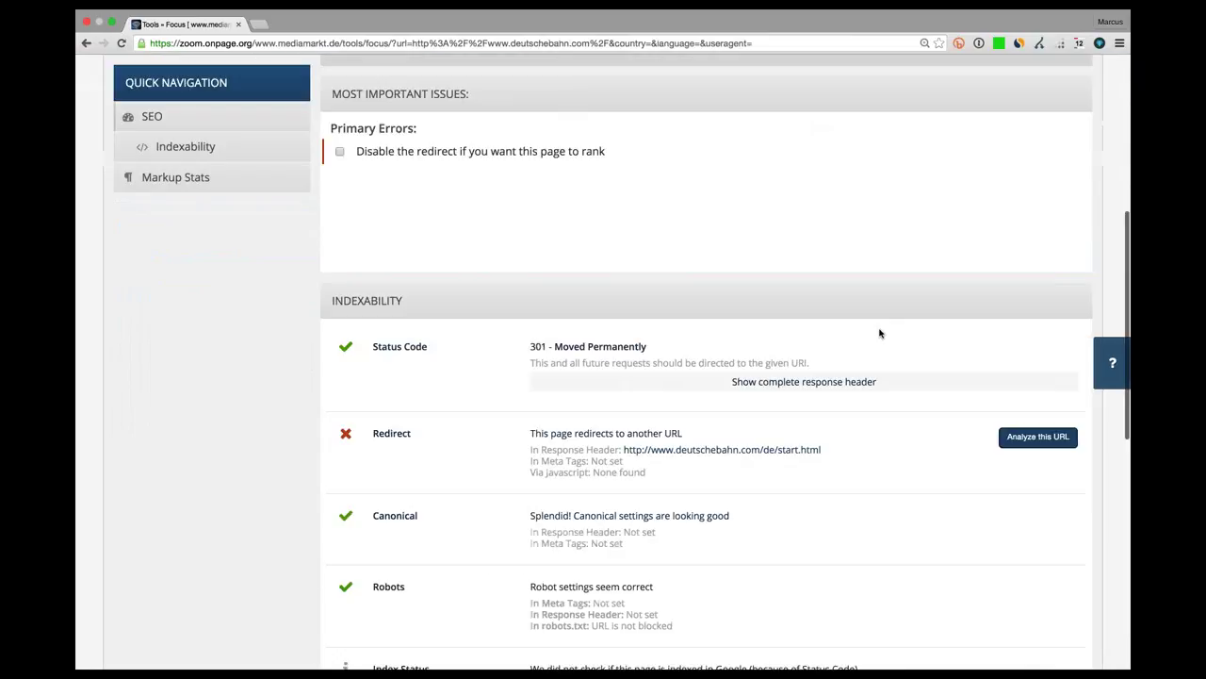
click(1037, 437)
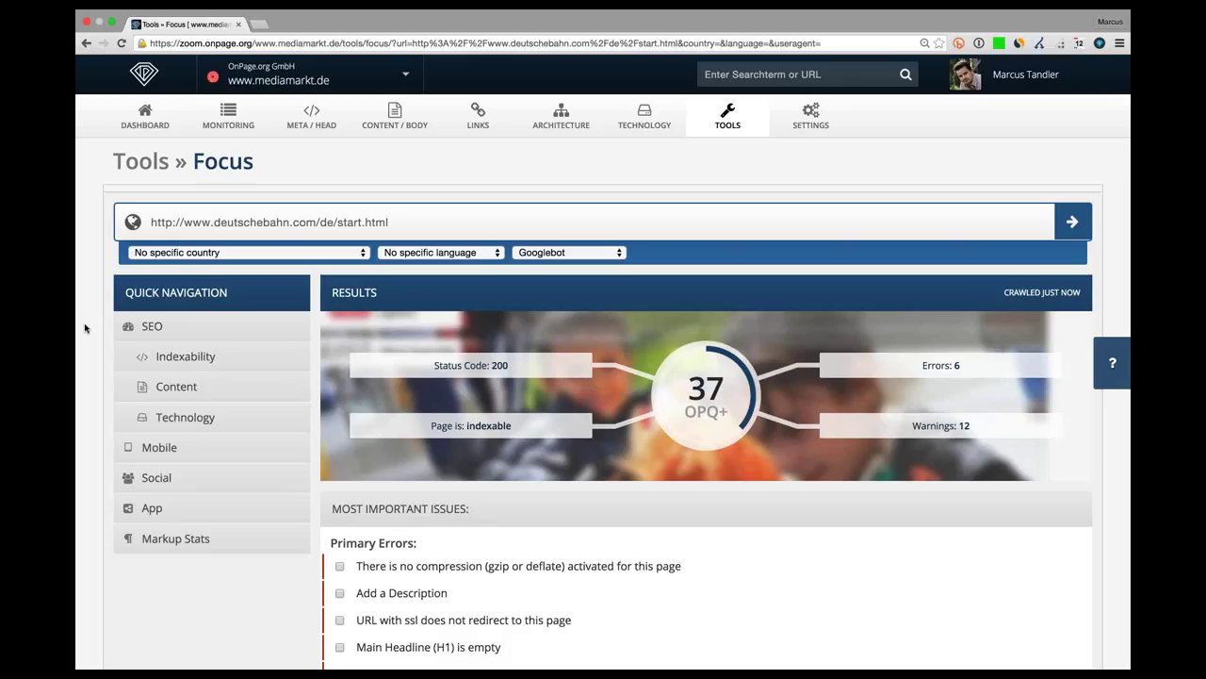
Look through the primary errors and secondary warnings listed for the Deutsche Bahn start page
scroll(84, 328, down, 1)
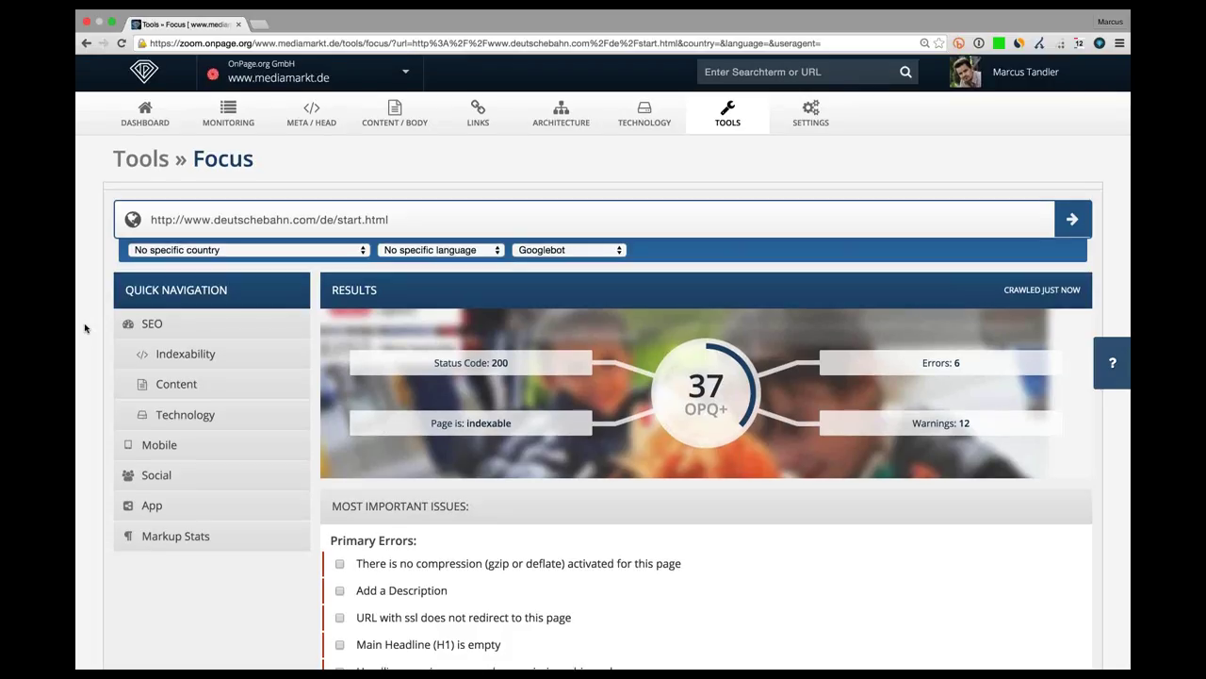
scroll(391, 307, down, 5)
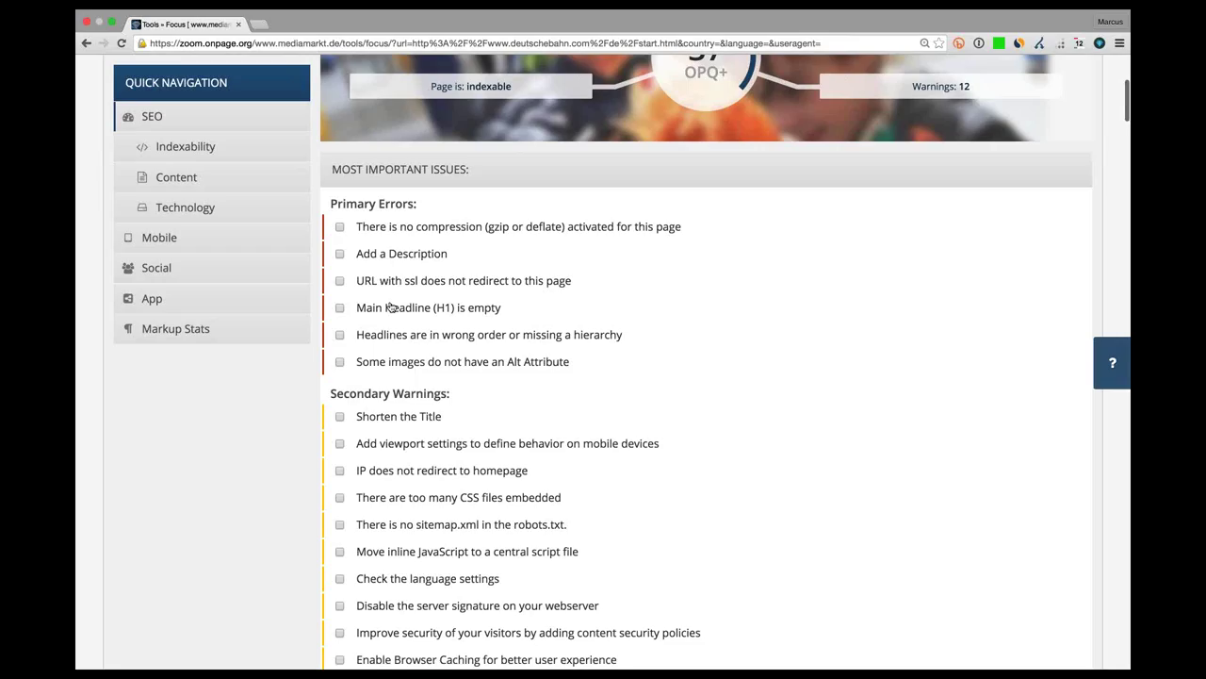
scroll(392, 307, down, 2)
scroll(391, 305, down, 3)
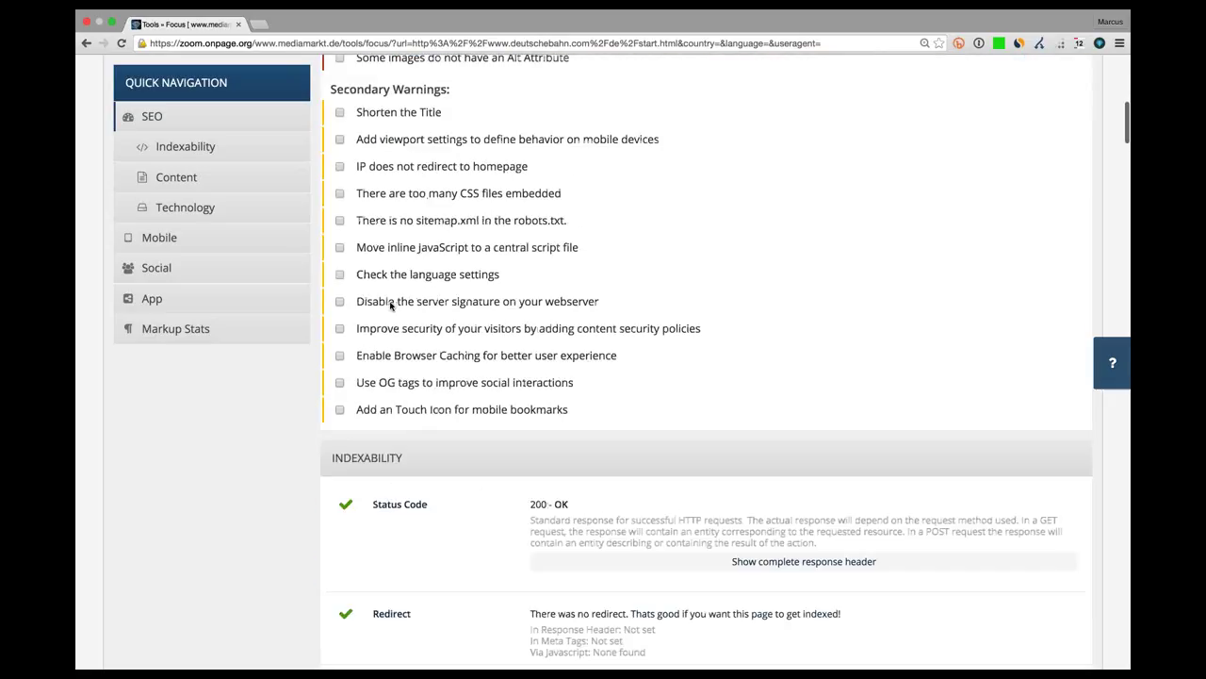
scroll(390, 304, down, 3)
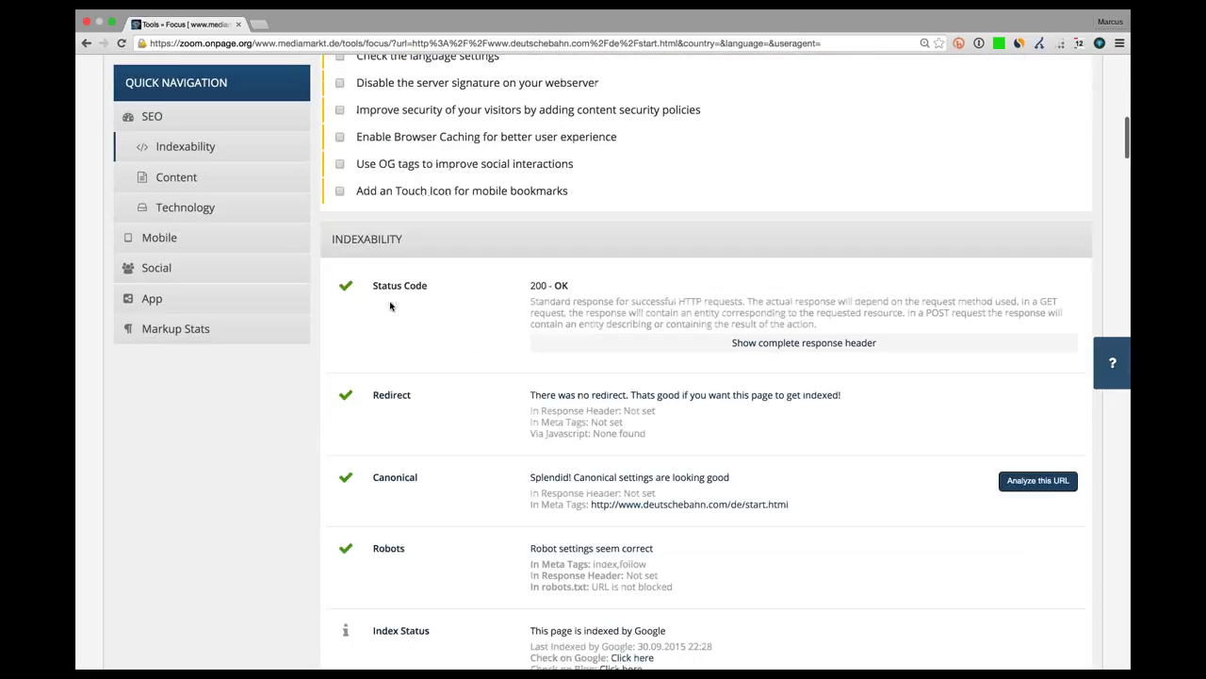
Examine the start page's indexability checks and the content checks for title, description, Google preview and language
scroll(390, 305, down, 2)
scroll(390, 306, down, 1)
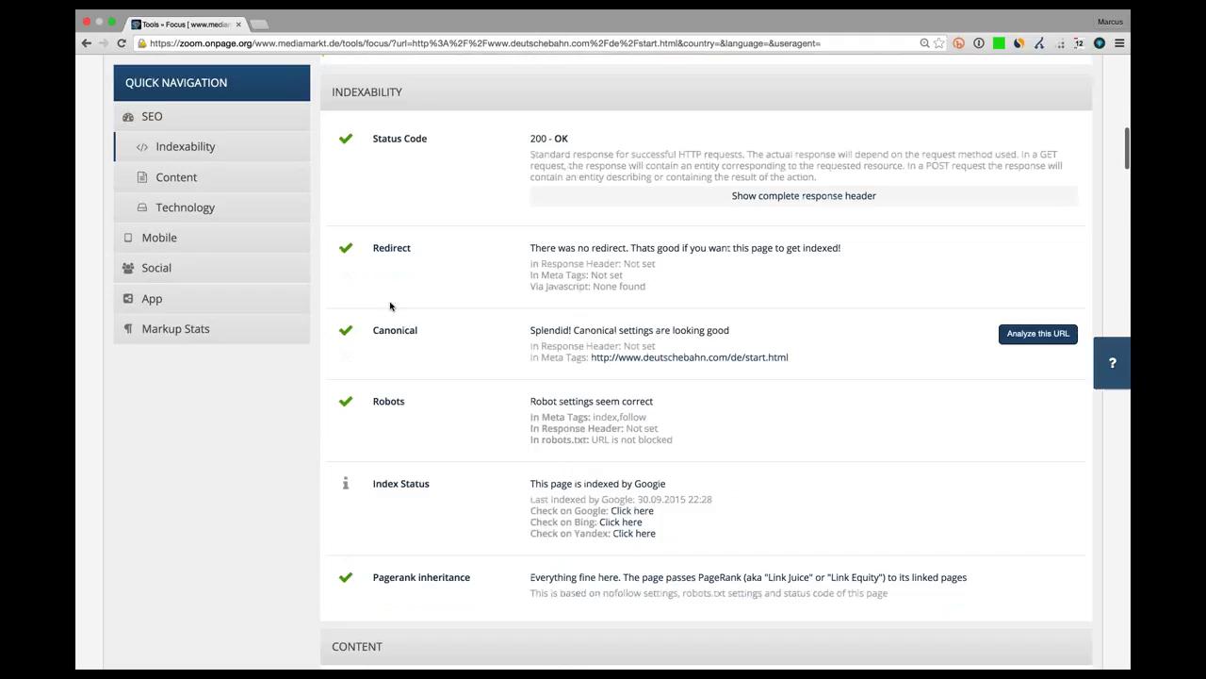
scroll(405, 339, down, 1)
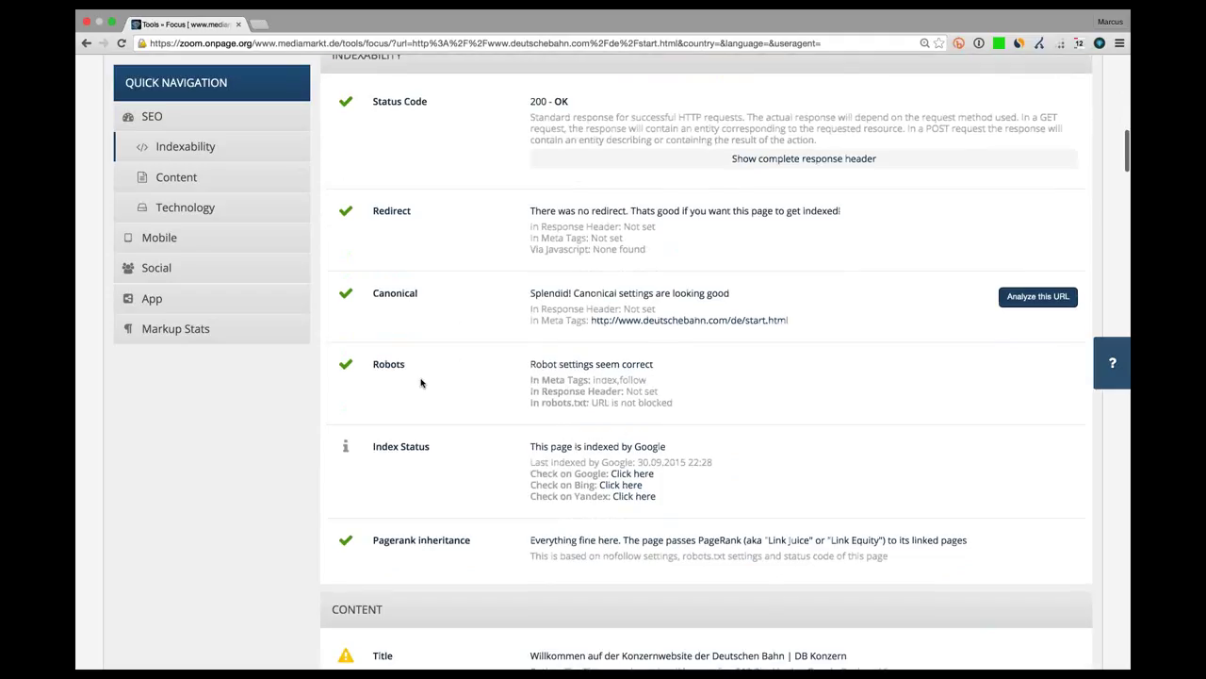
scroll(490, 377, down, 3)
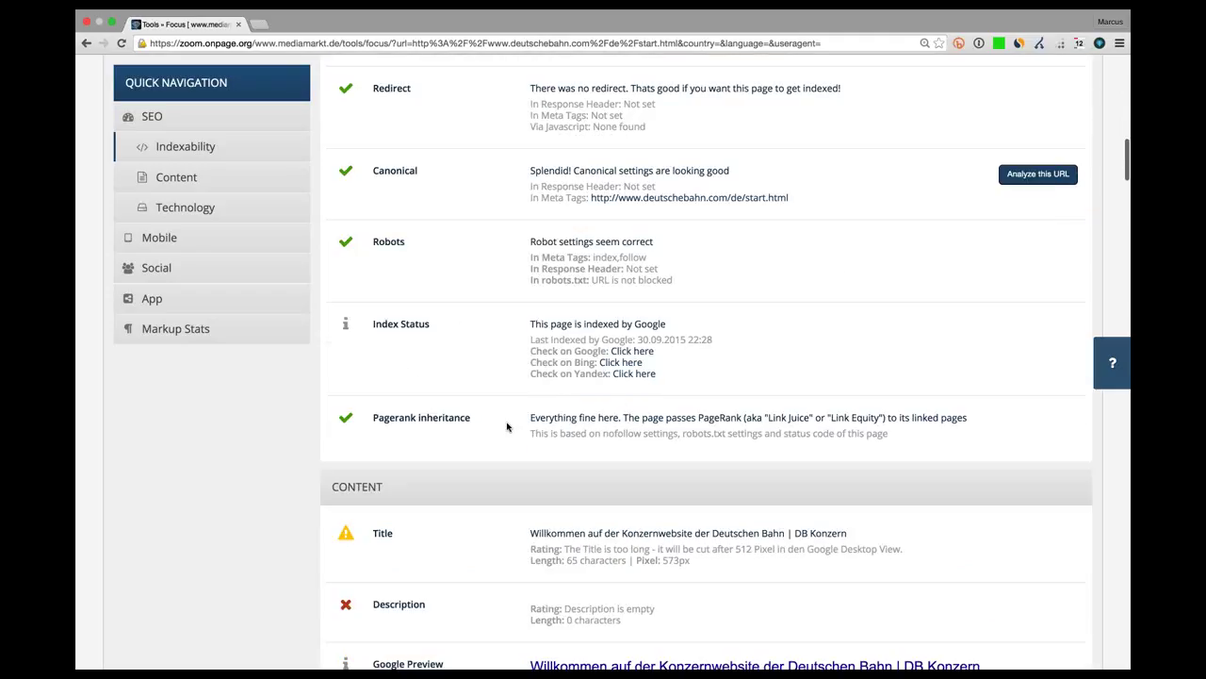
scroll(480, 415, down, 2)
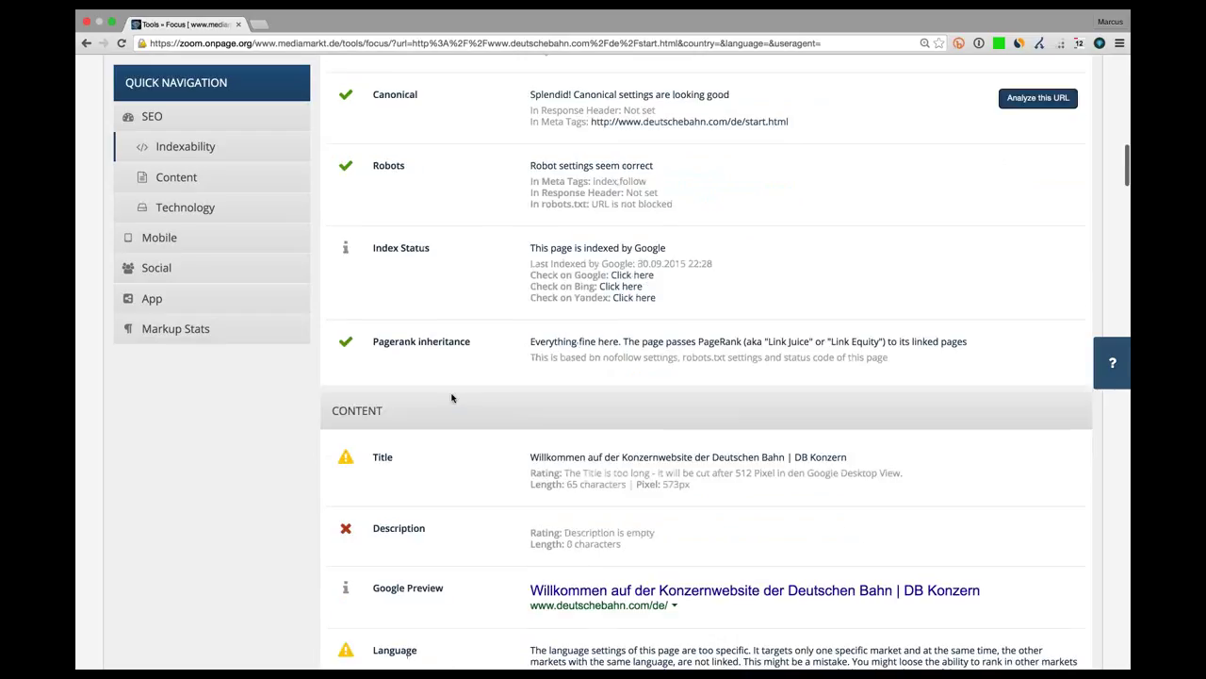
scroll(460, 398, down, 3)
scroll(490, 394, down, 1)
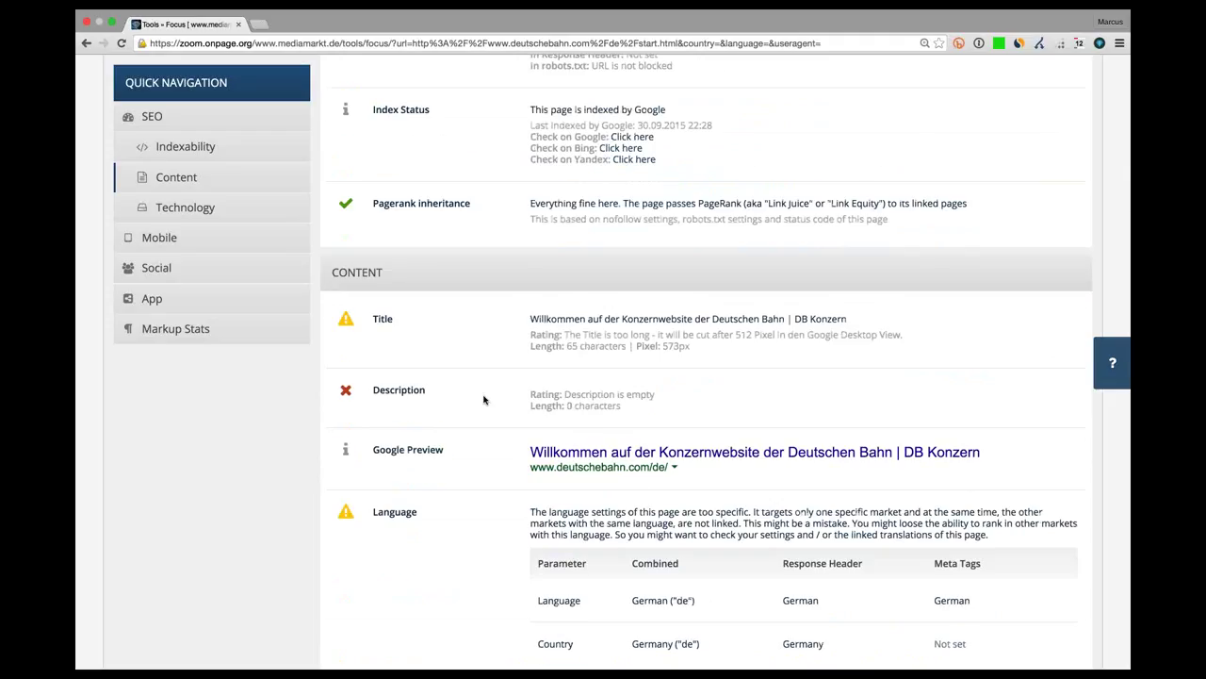
scroll(483, 400, down, 2)
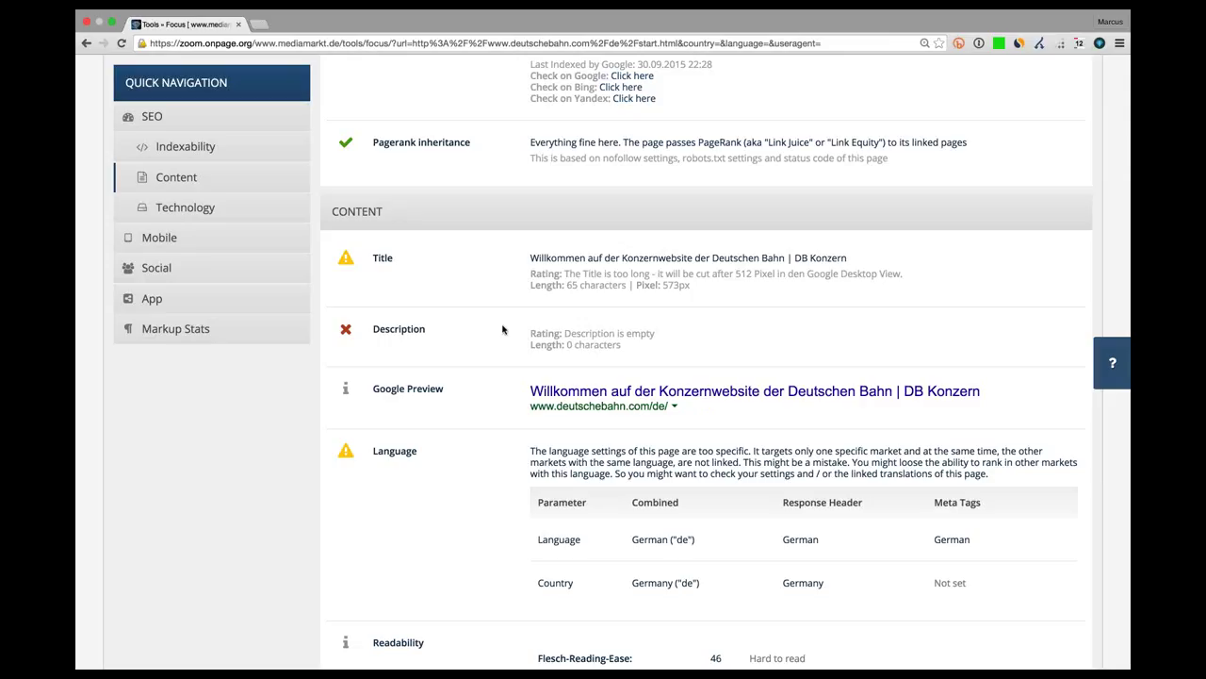
Look through the language, readability and top keyword checks, and expand the full list in the Headlines (h1-hx) check
scroll(503, 329, down, 2)
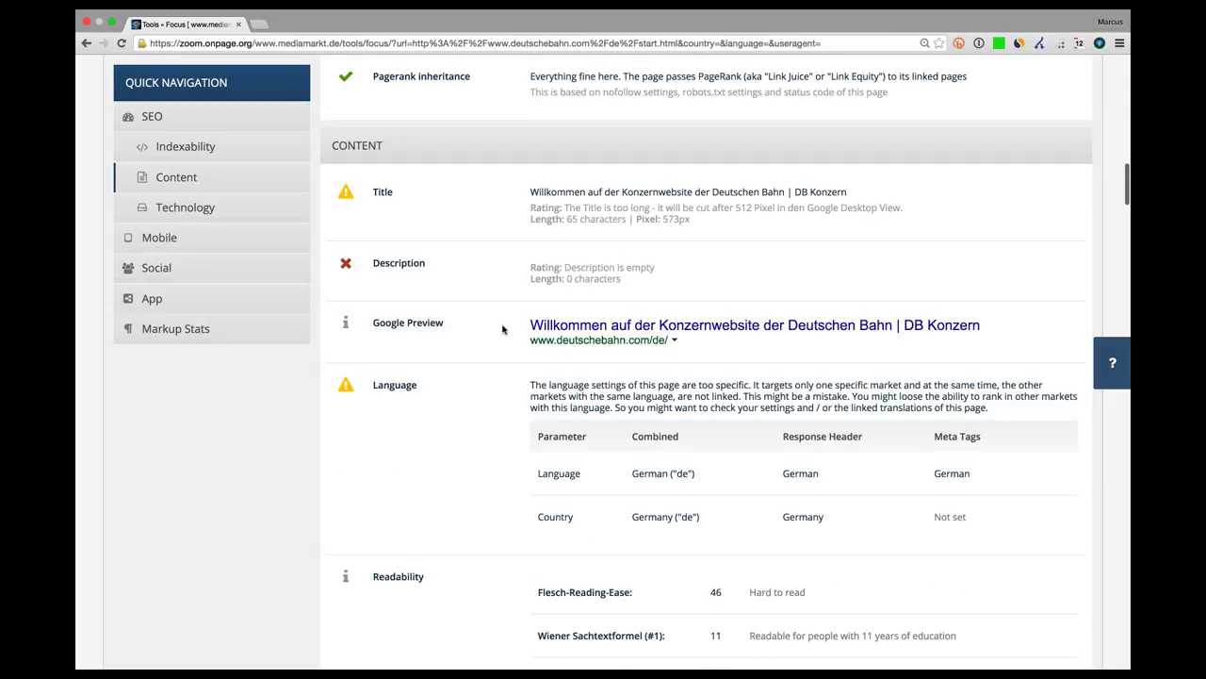
scroll(502, 329, down, 3)
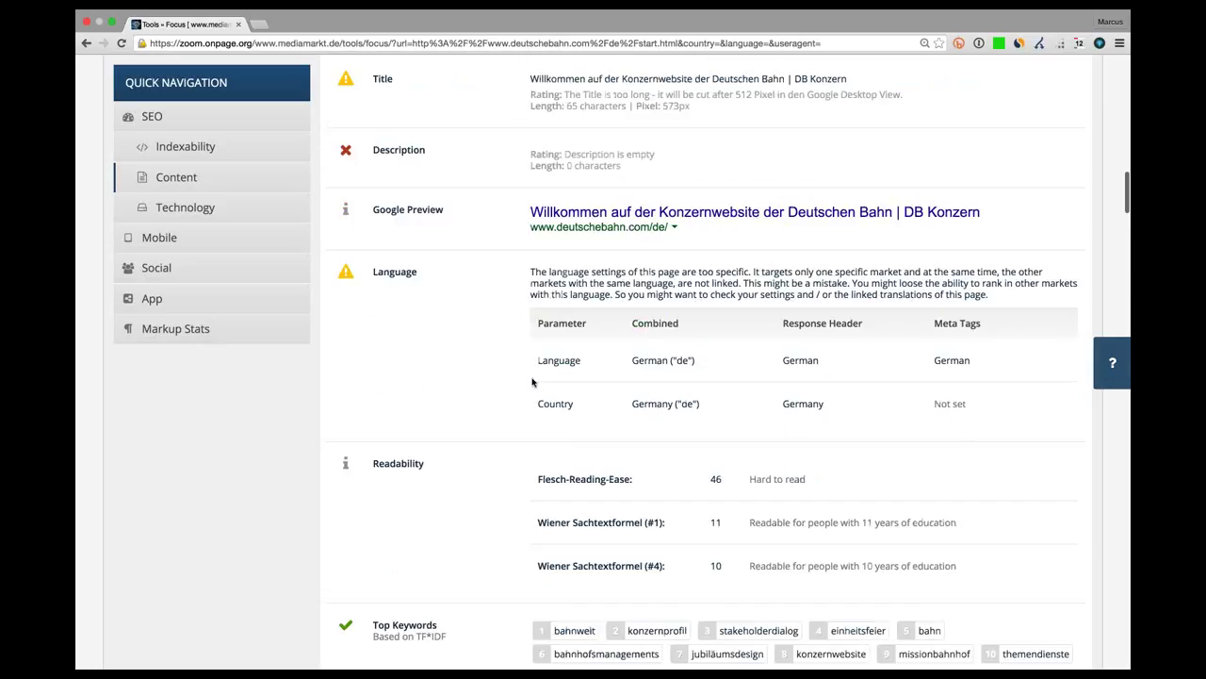
scroll(517, 345, down, 5)
scroll(501, 309, down, 1)
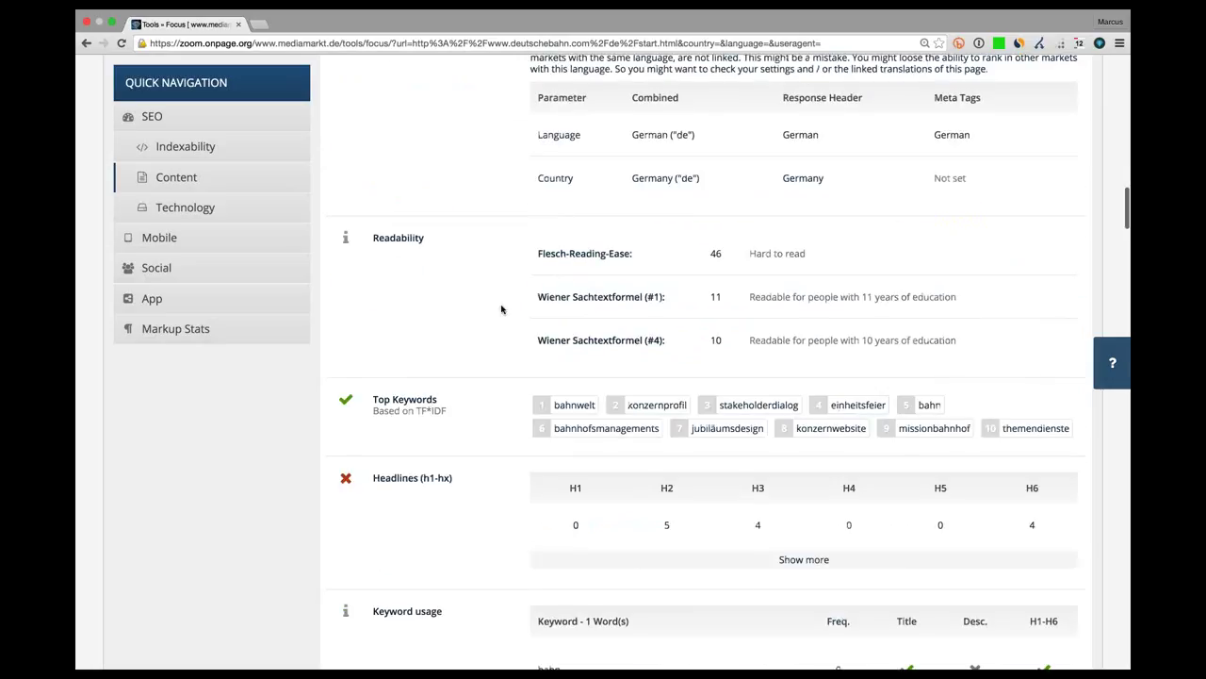
scroll(497, 298, down, 1)
scroll(497, 299, down, 3)
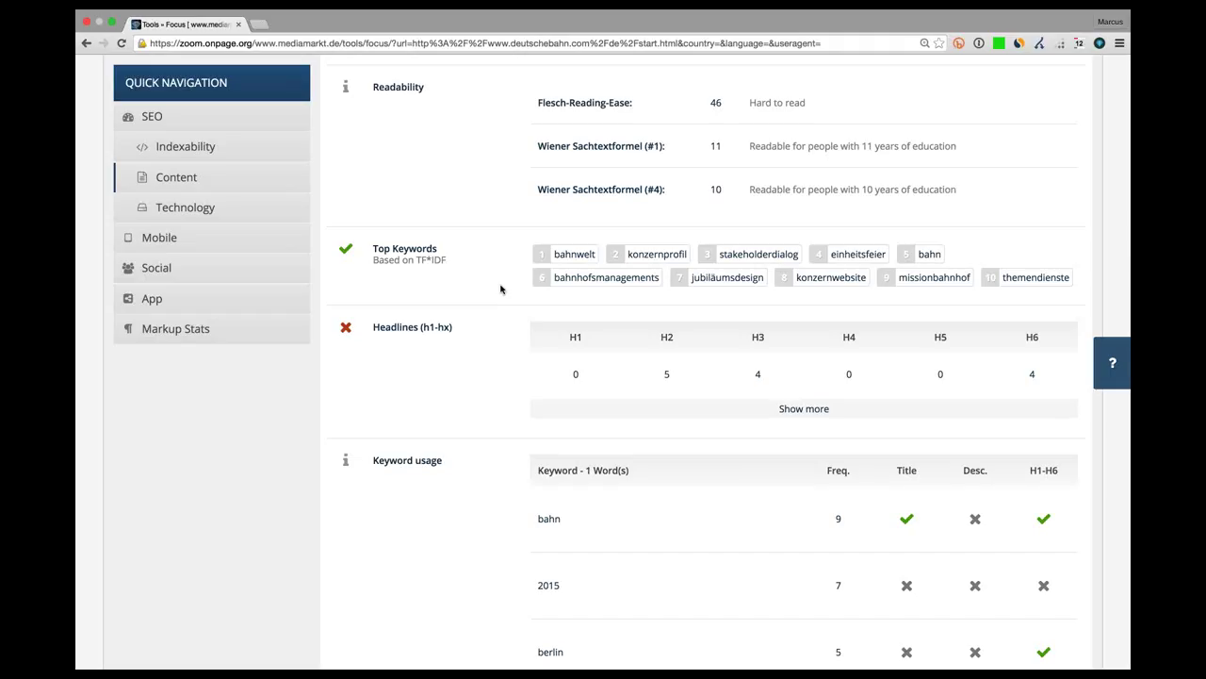
scroll(501, 289, down, 1)
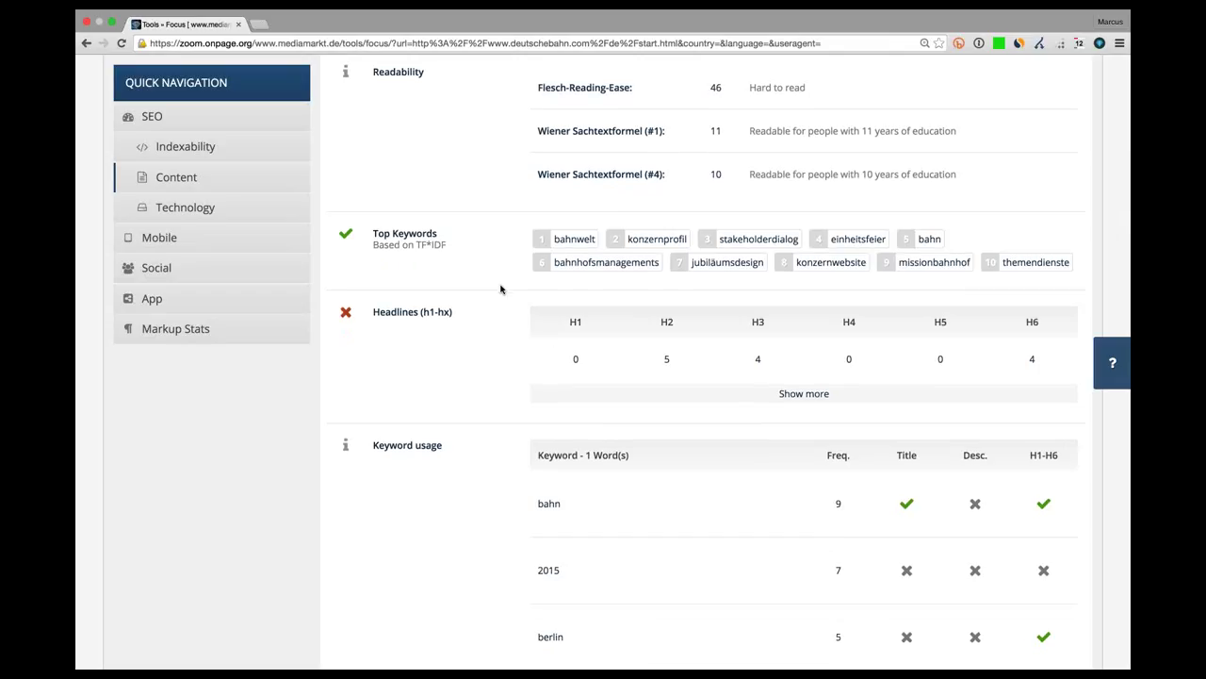
scroll(501, 288, down, 1)
scroll(501, 289, down, 1)
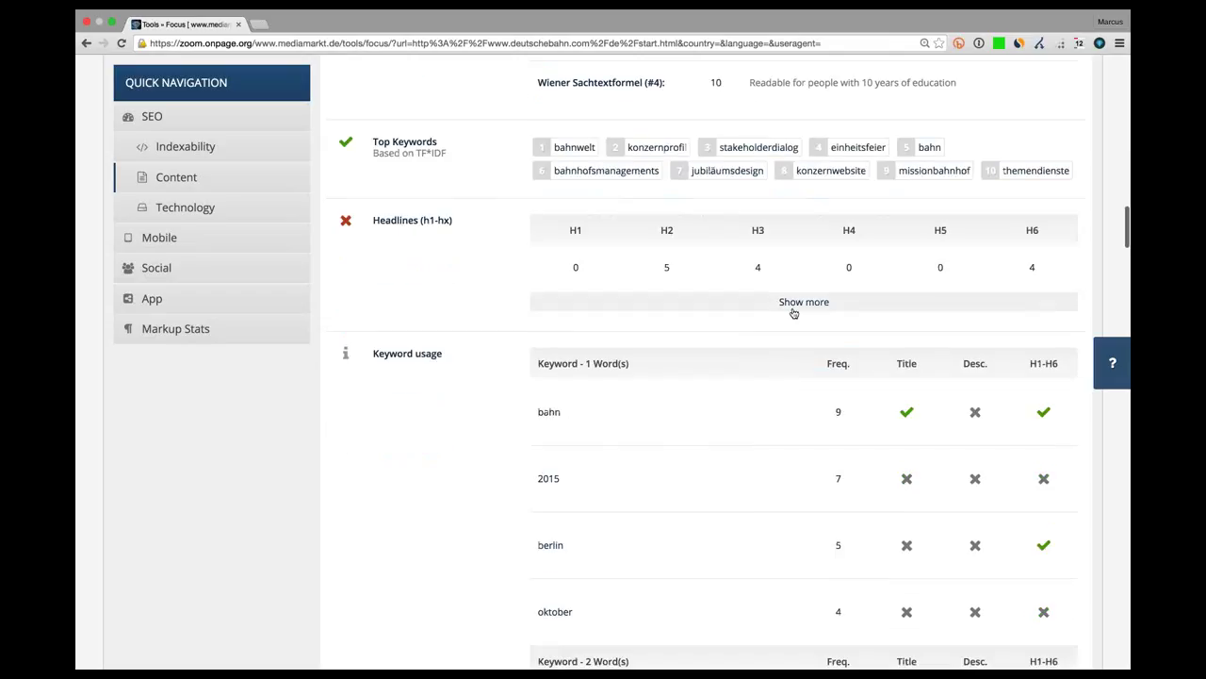
click(794, 311)
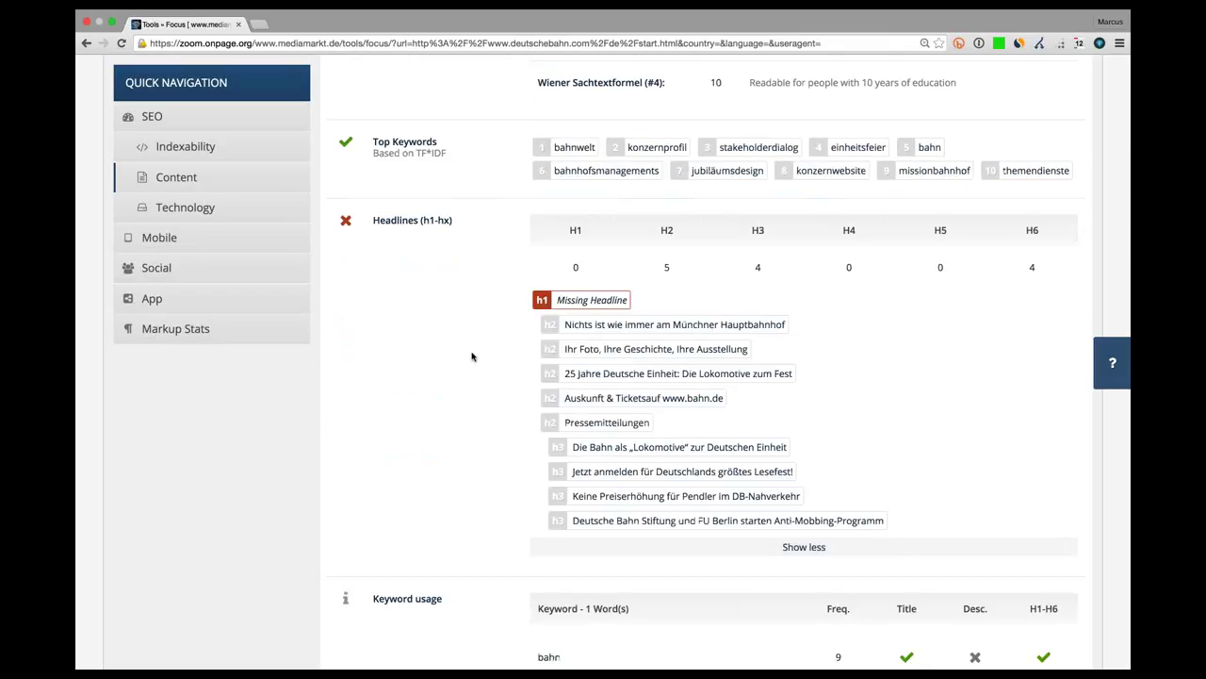
Examine the page's headline structure, keyword usage, word count and content/code ratio
scroll(473, 356, down, 1)
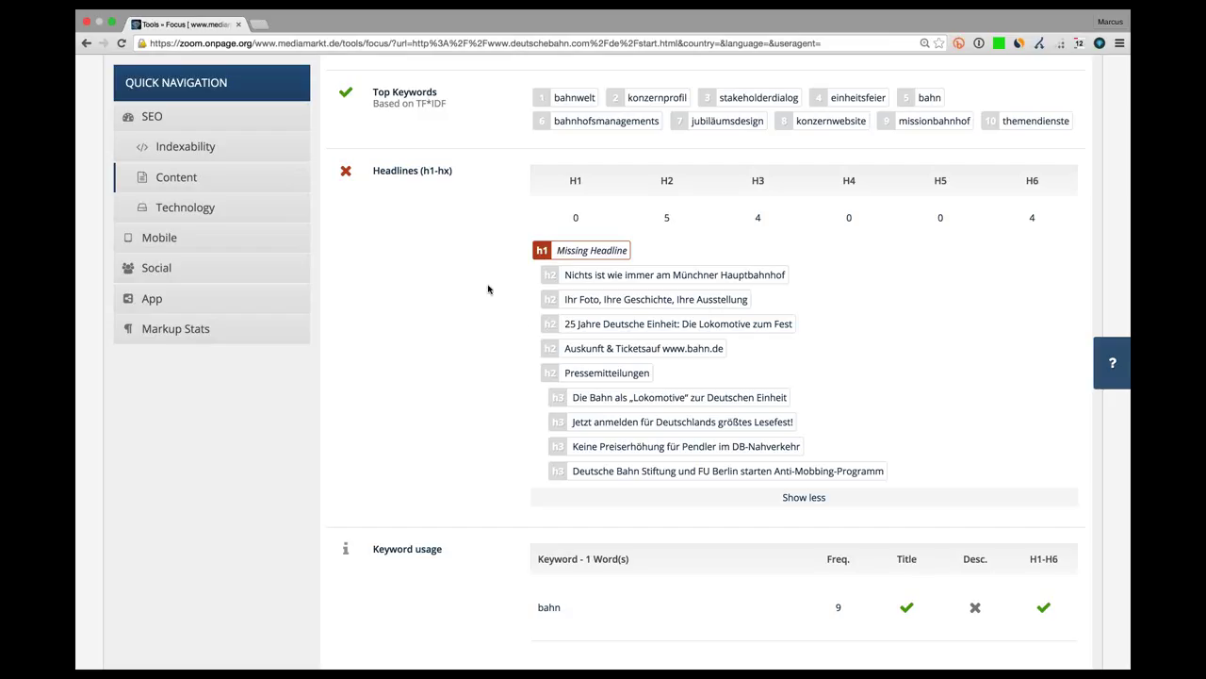
scroll(488, 288, down, 10)
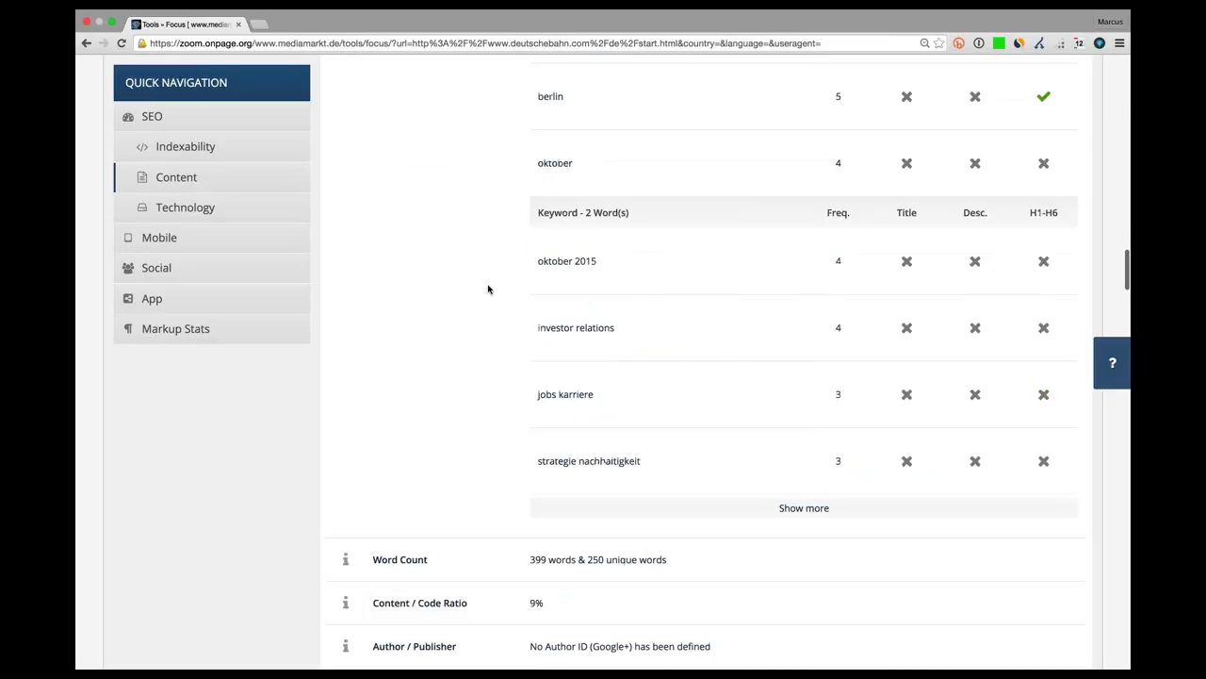
scroll(489, 289, down, 3)
scroll(488, 288, down, 4)
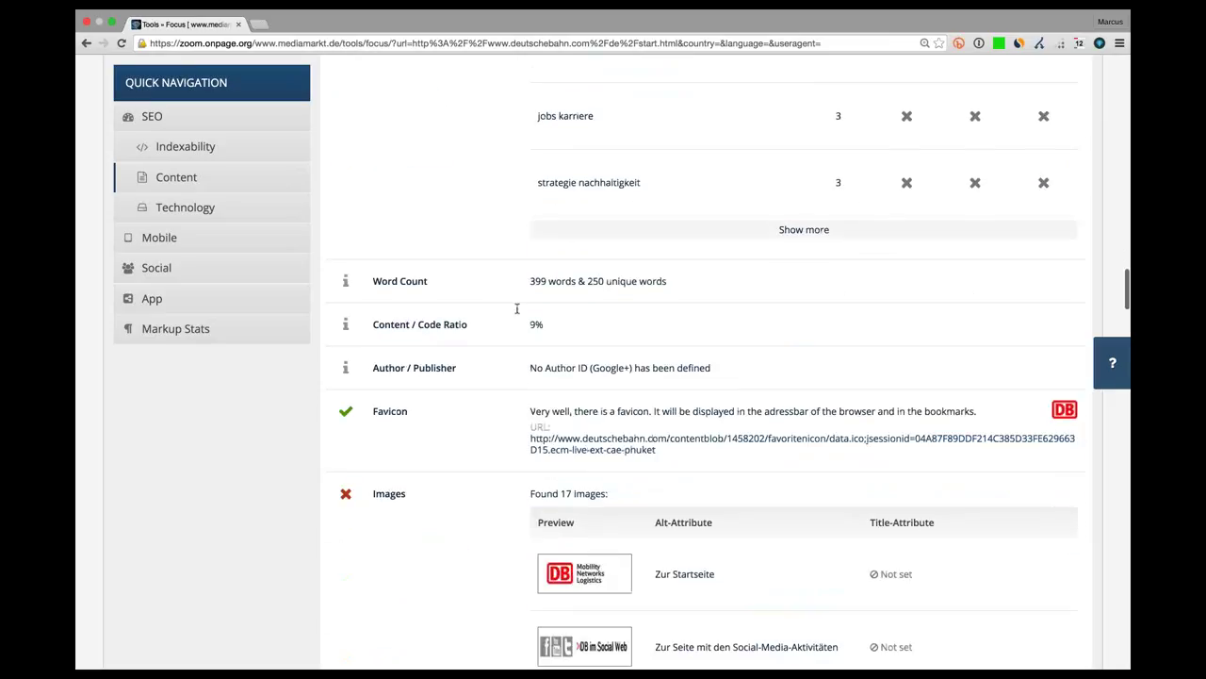
scroll(517, 309, down, 1)
drag(529, 283, 543, 287)
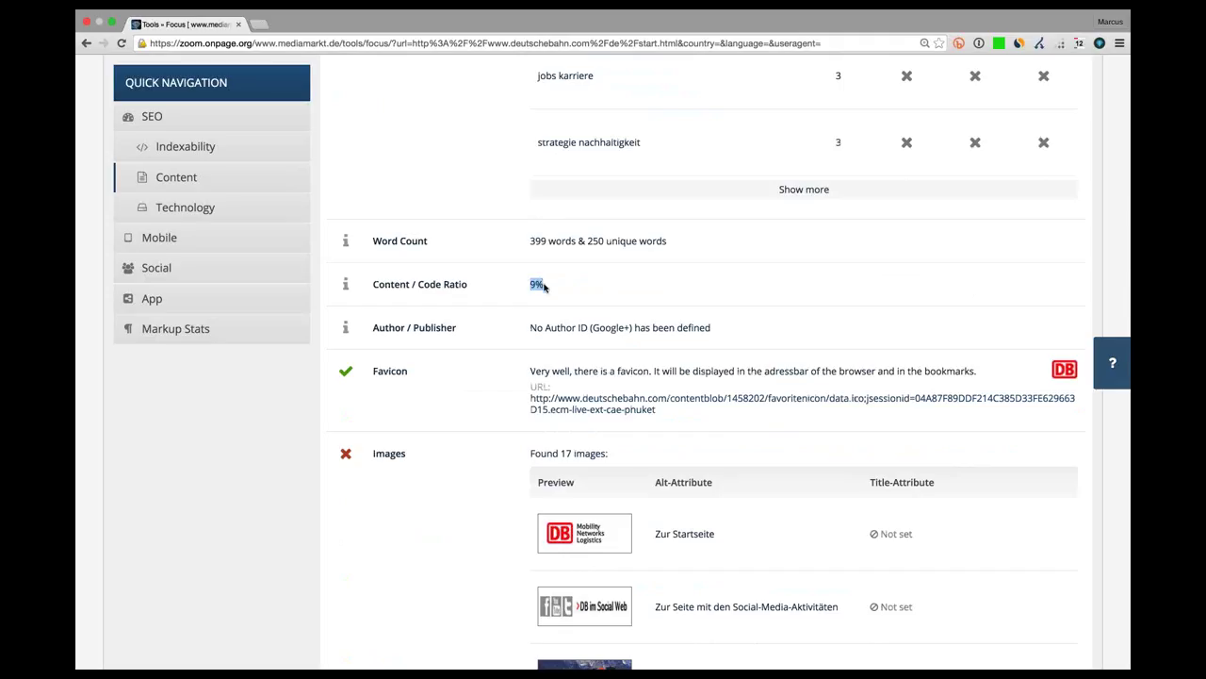
scroll(544, 287, down, 1)
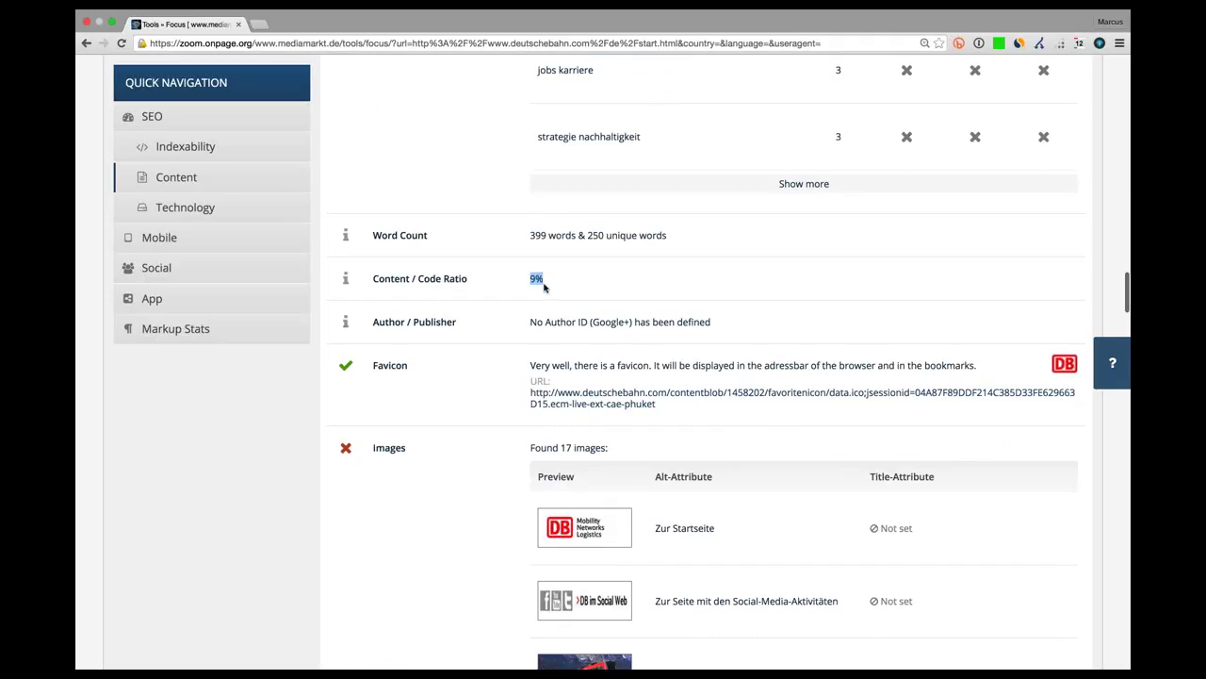
Look through the alt and title attributes in the Images check and the entries in the Links check
scroll(544, 287, down, 2)
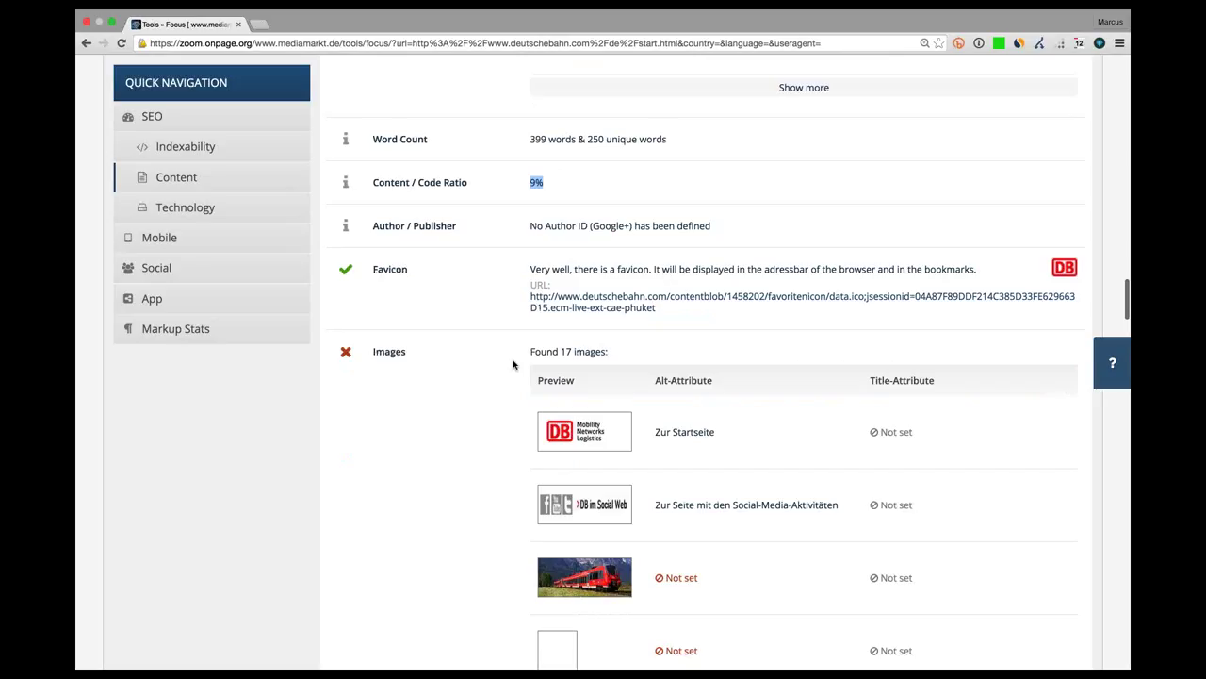
scroll(513, 364, down, 4)
scroll(574, 369, down, 2)
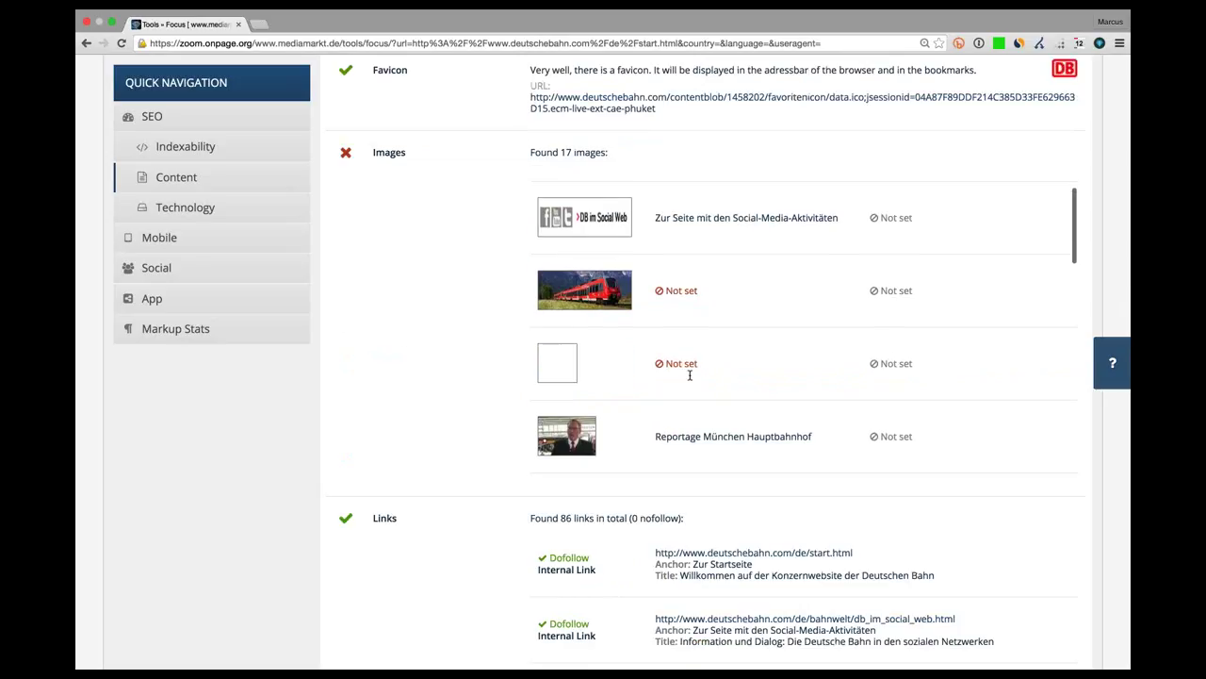
scroll(683, 296, down, 5)
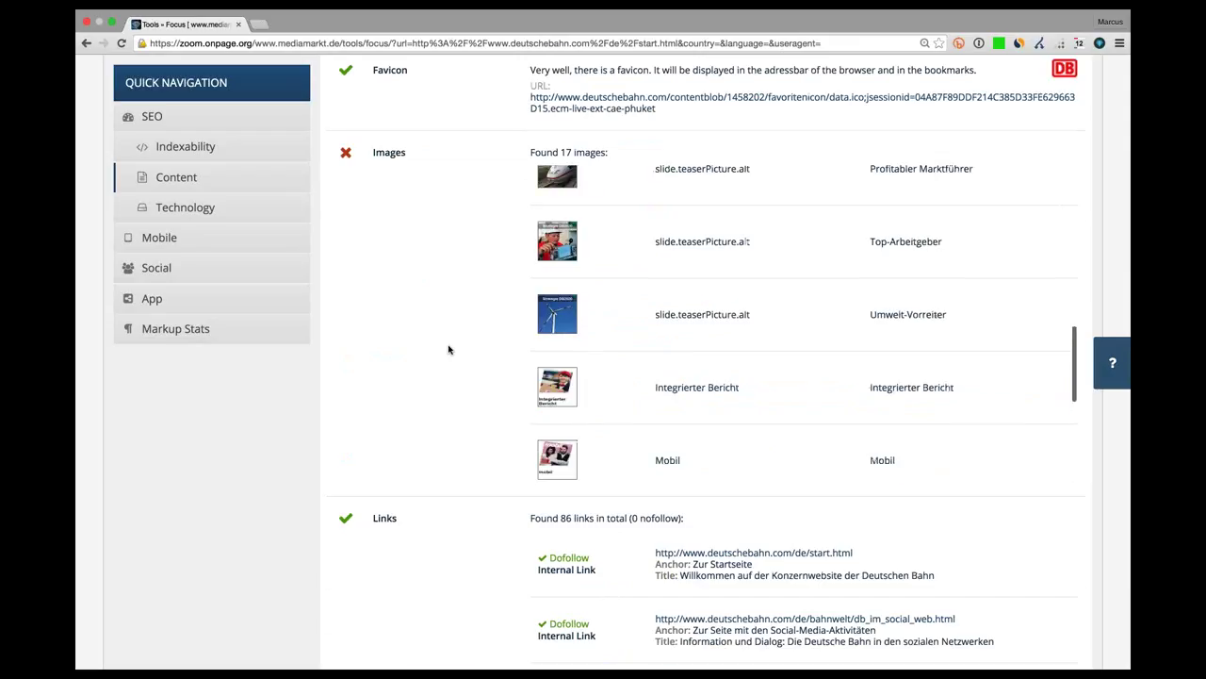
scroll(448, 350, down, 5)
scroll(688, 351, down, 5)
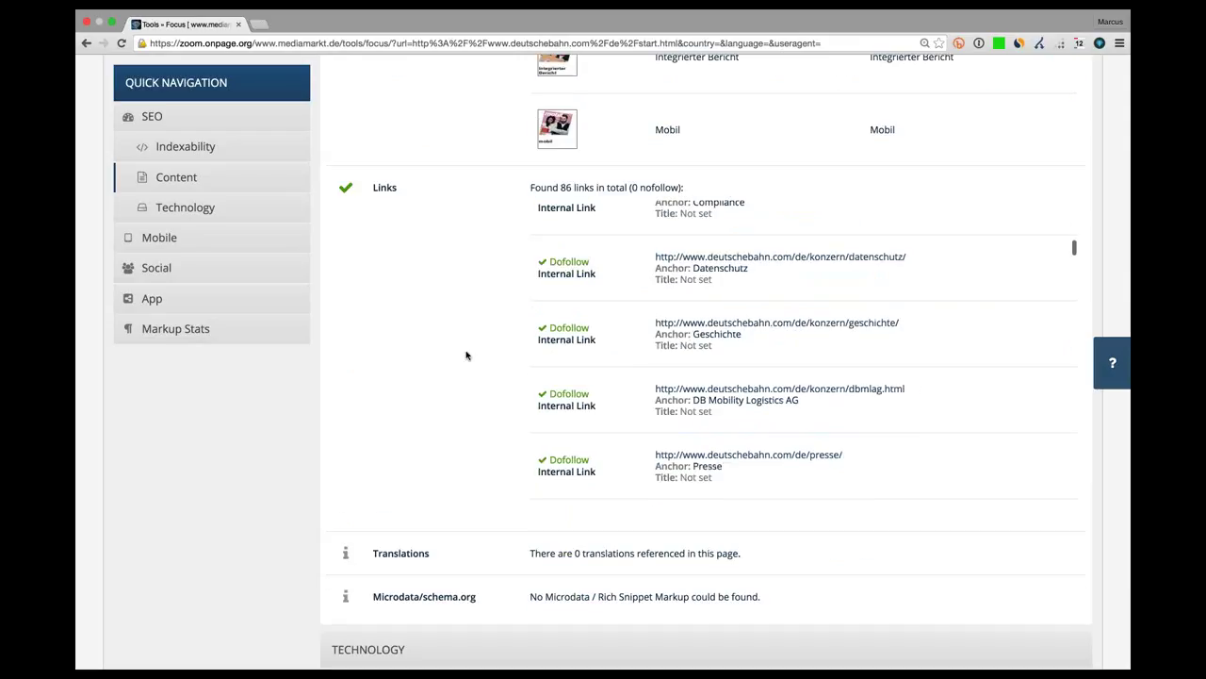
Examine the Technology checks, from robots.txt, sitemap and W3C down to the URL Typo Handling section
scroll(518, 283, down, 3)
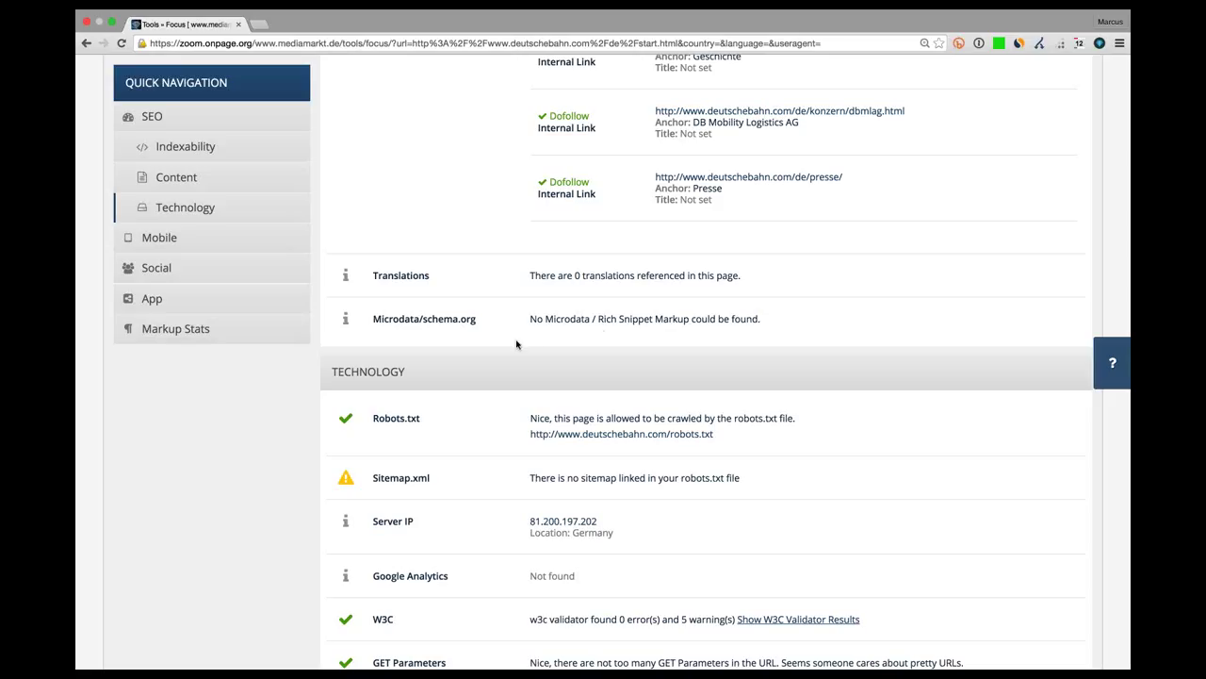
scroll(517, 344, down, 1)
scroll(516, 344, down, 1)
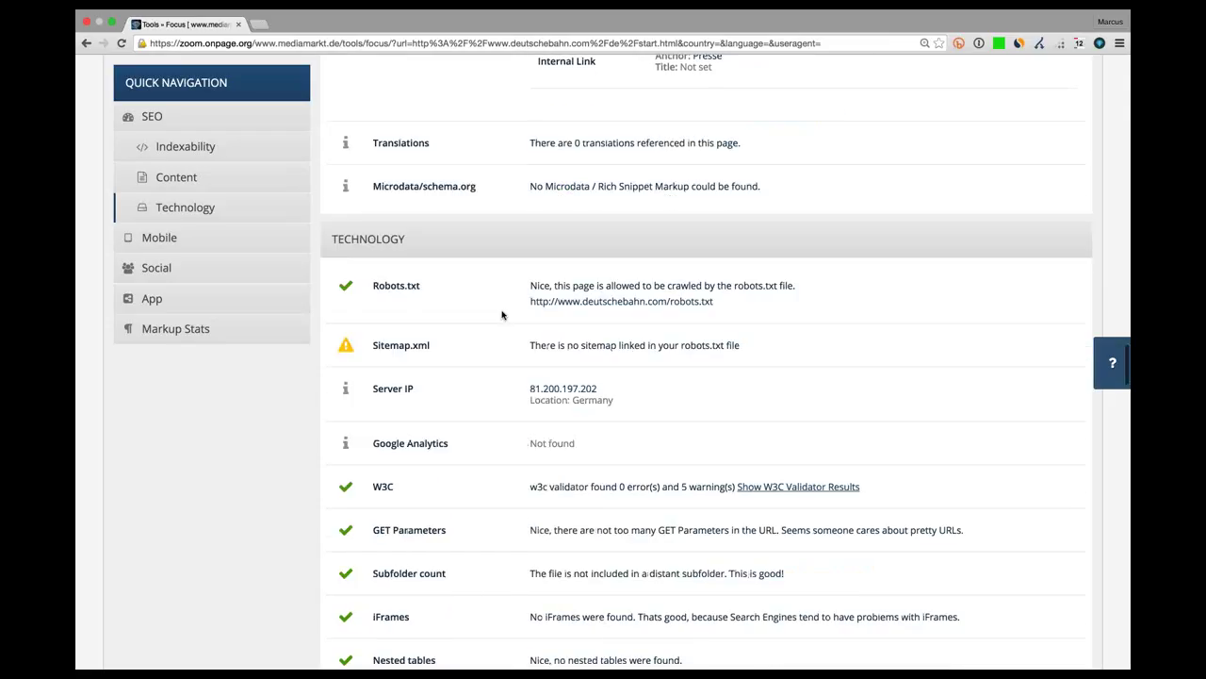
scroll(502, 315, down, 1)
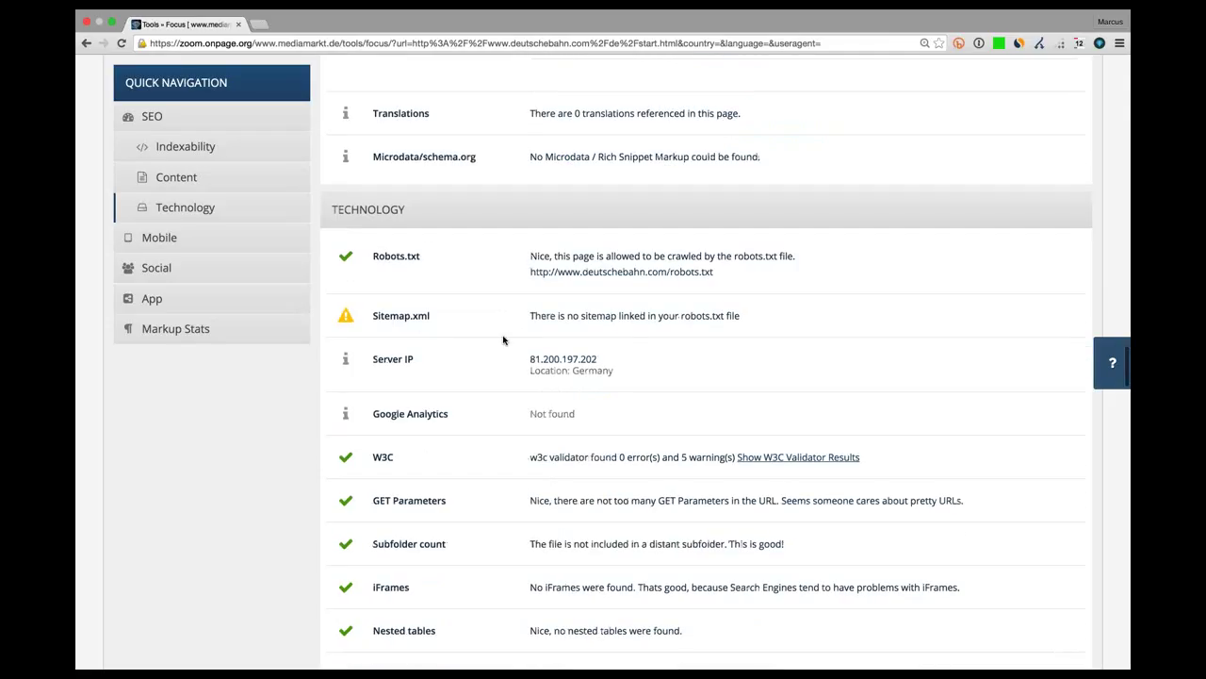
scroll(503, 339, down, 2)
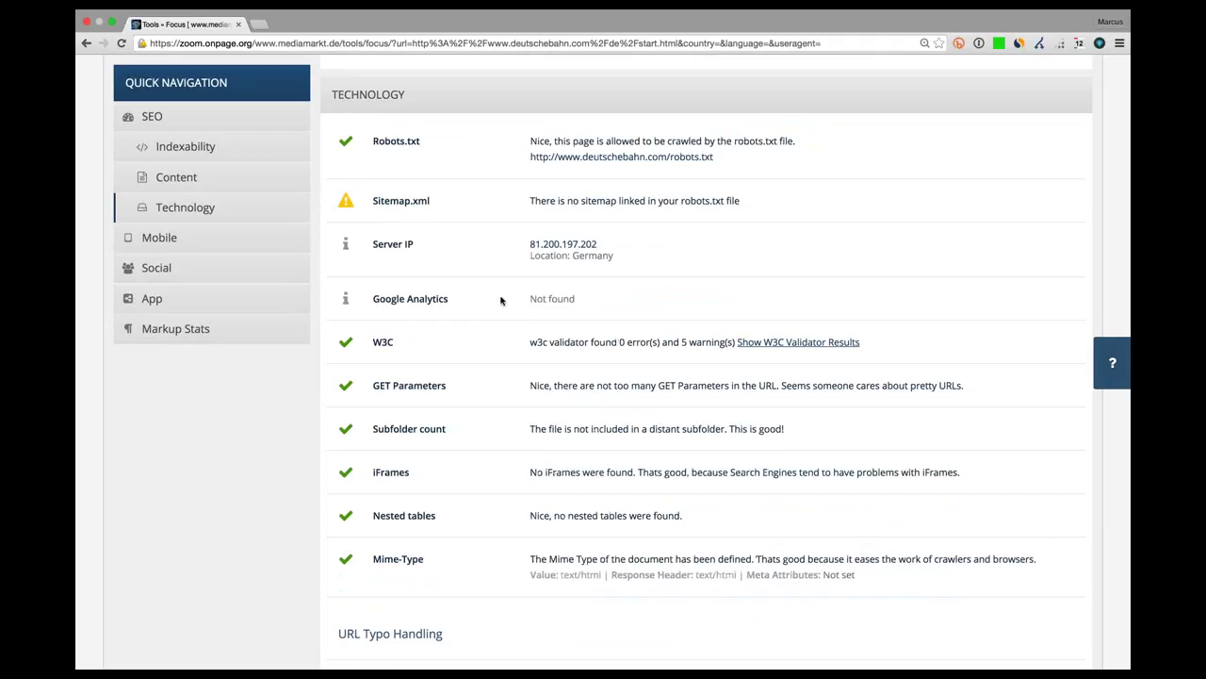
scroll(500, 300, down, 1)
scroll(501, 300, down, 4)
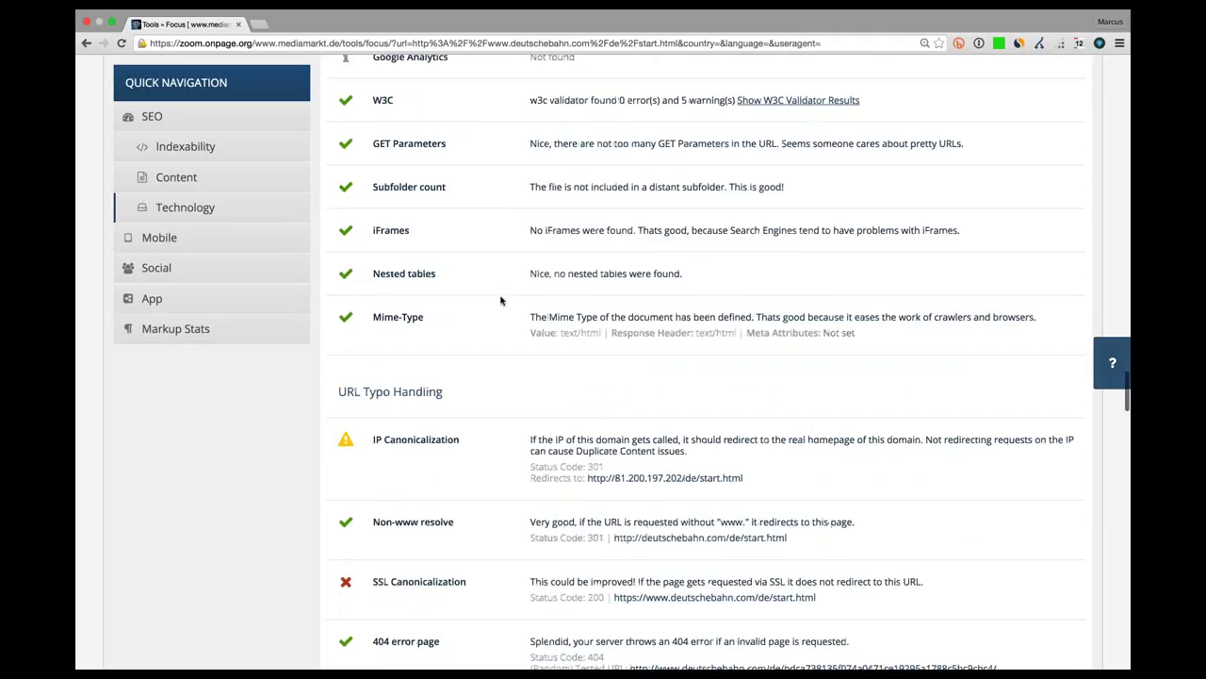
scroll(499, 320, down, 1)
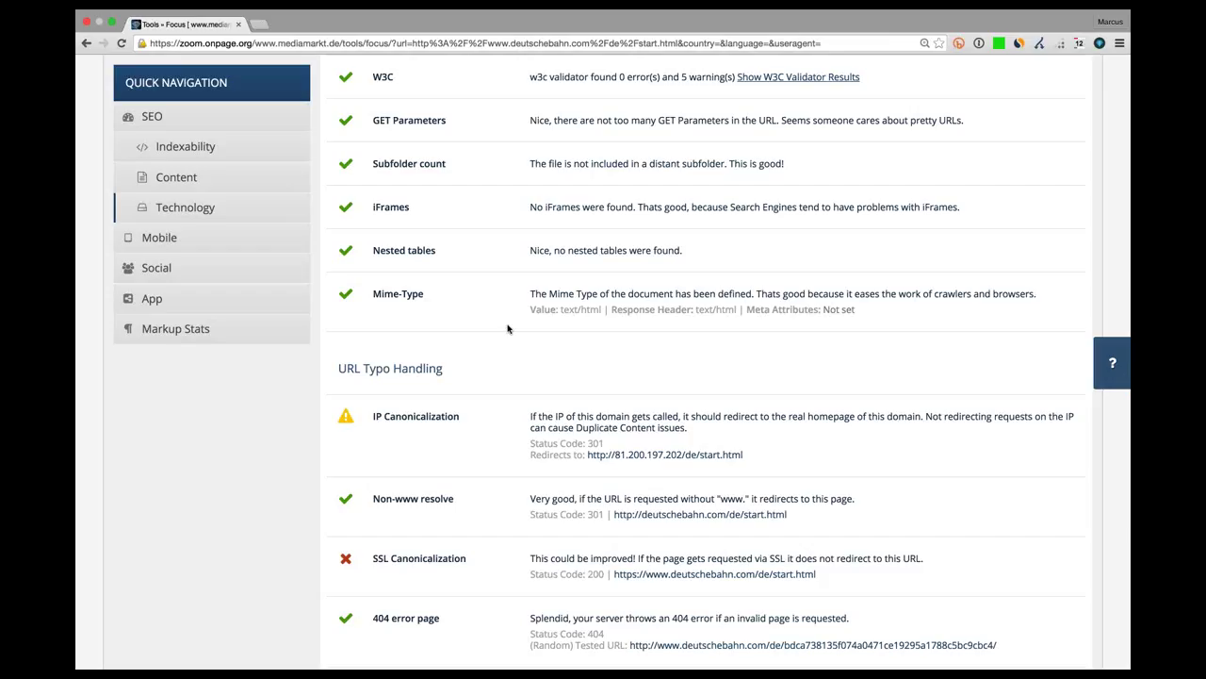
scroll(507, 328, down, 1)
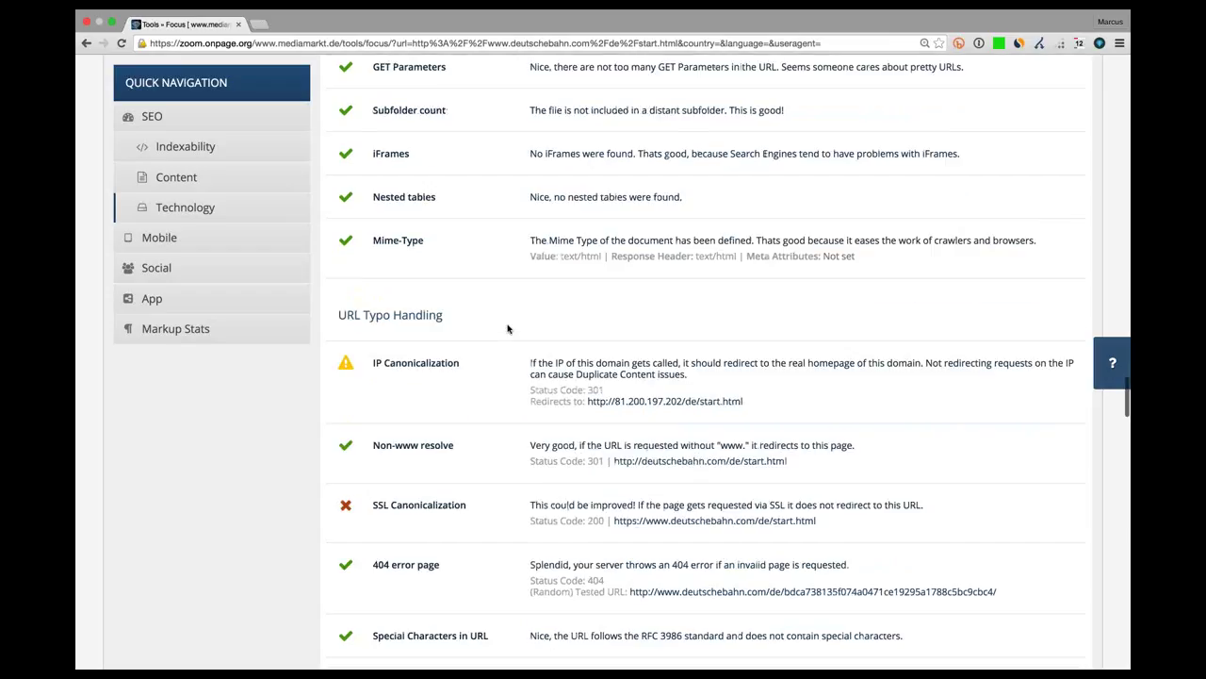
scroll(488, 319, down, 1)
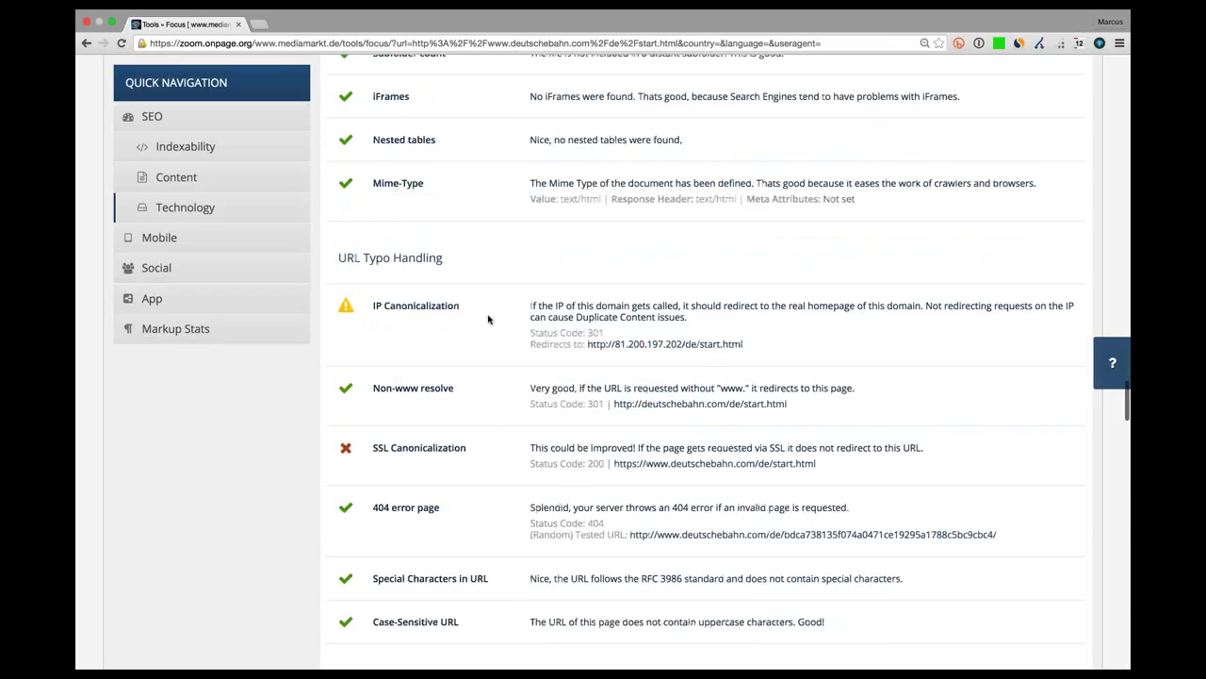
scroll(488, 319, down, 1)
drag(743, 308, 588, 313)
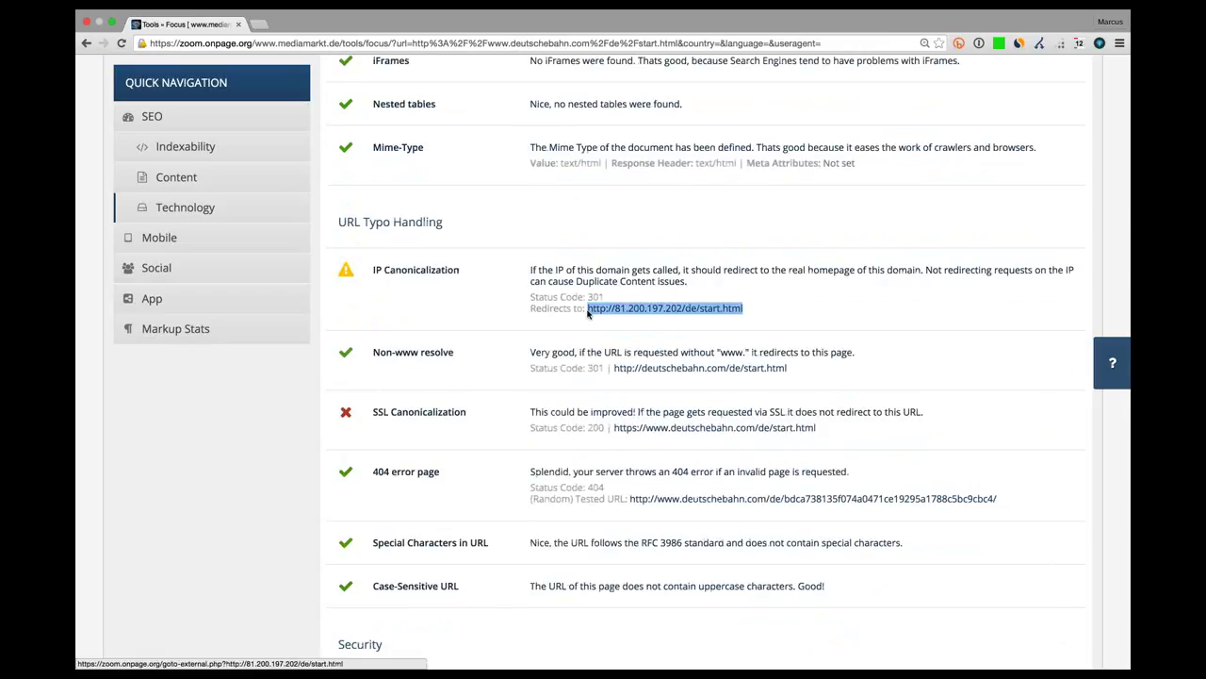
key(super+c)
key(super+t)
key(super+v)
key(Return)
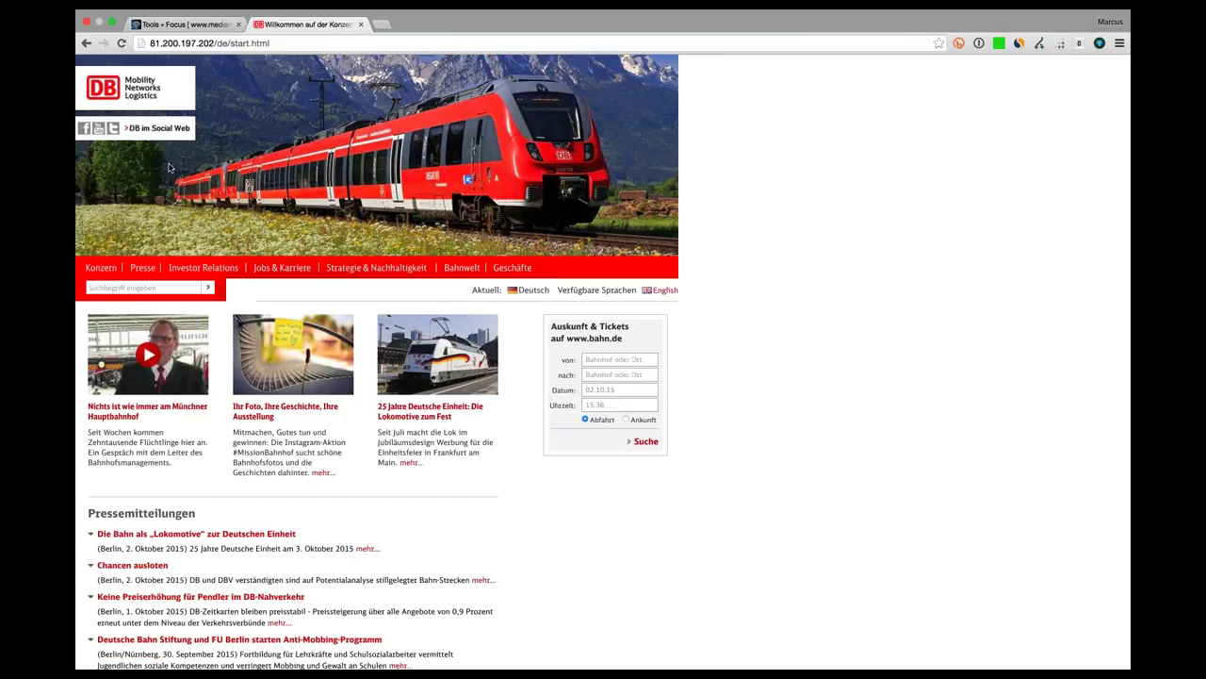
click(183, 394)
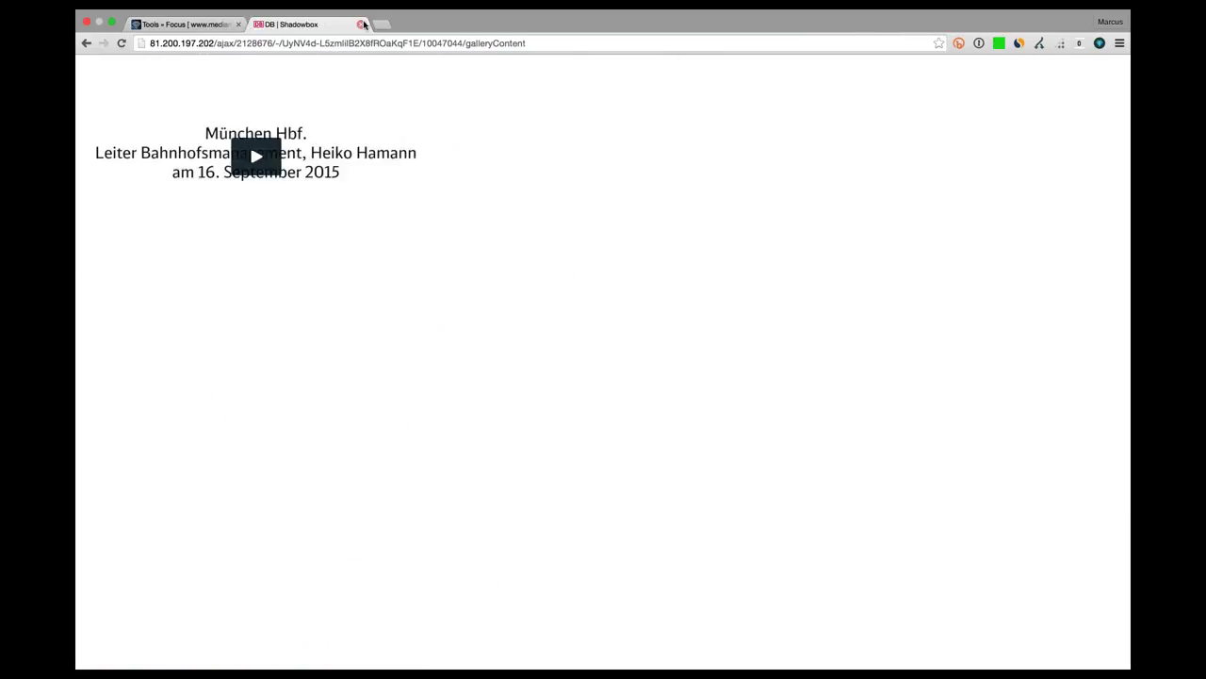
click(362, 24)
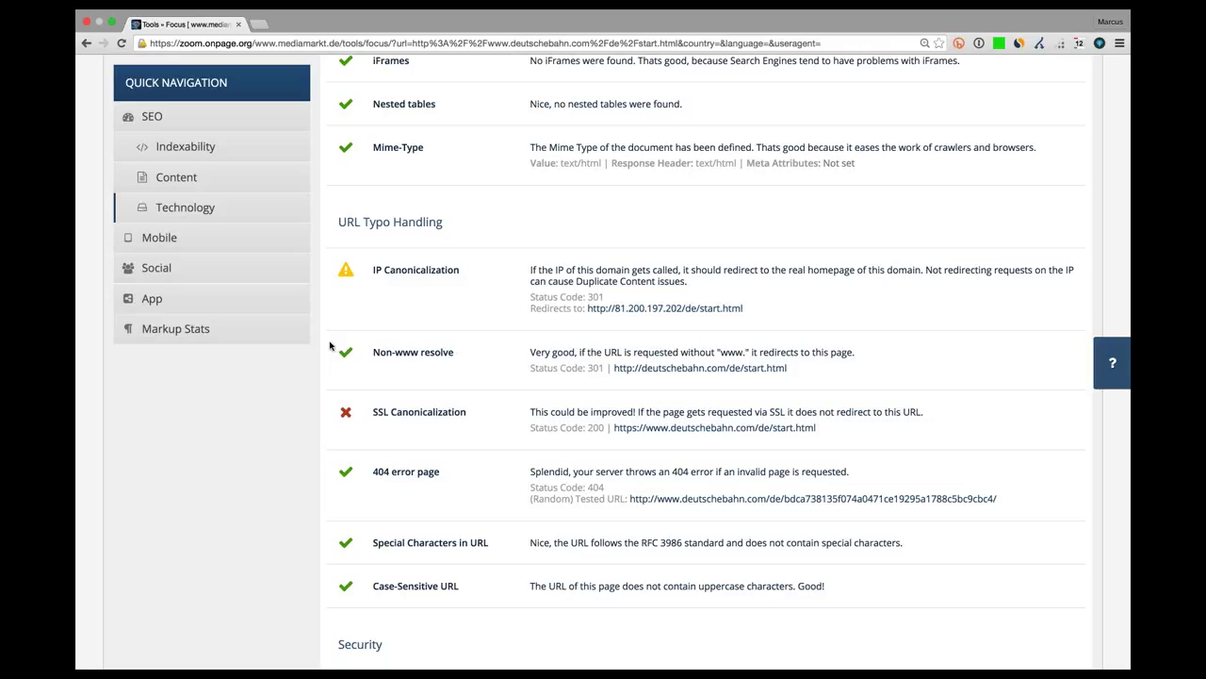
Review the remaining URL Typo Handling checks and the Security and Performance checks of the start page
scroll(358, 305, down, 1)
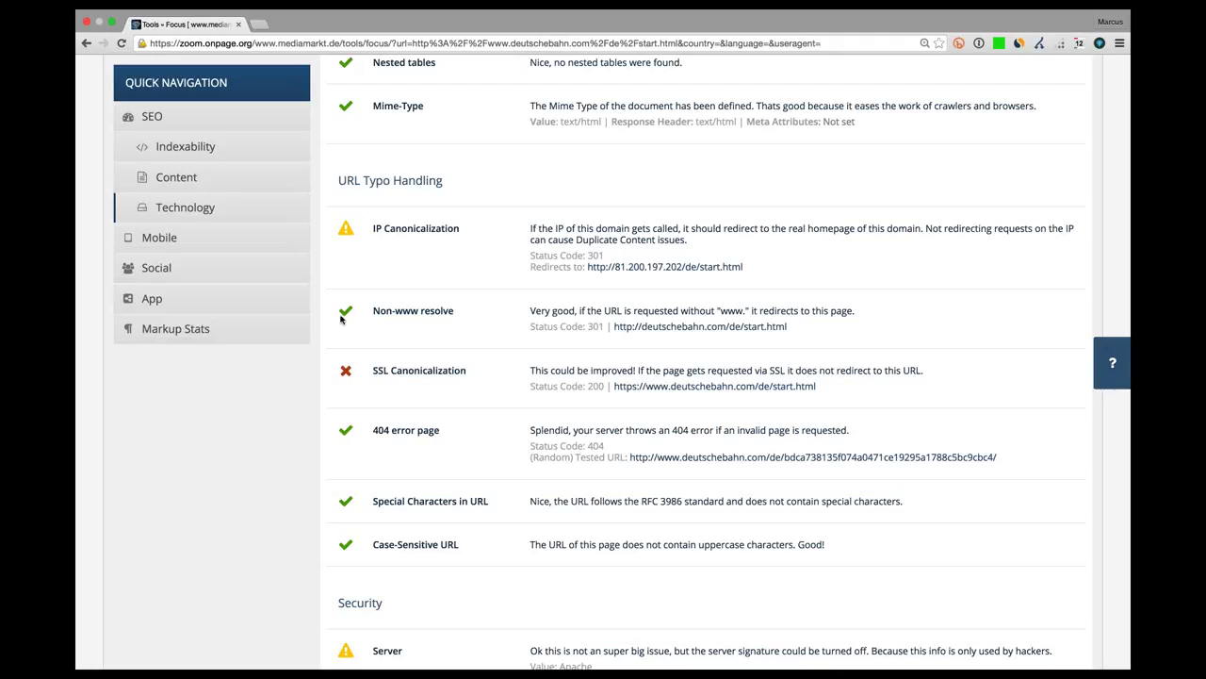
scroll(340, 320, down, 1)
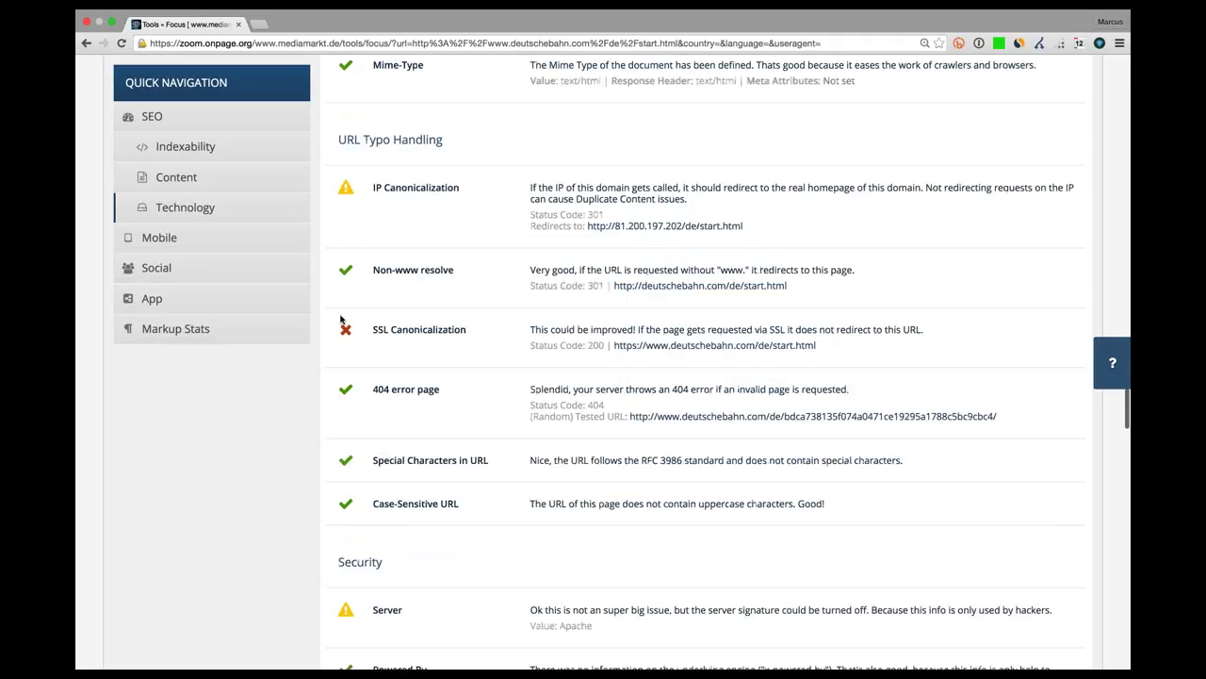
scroll(342, 320, down, 1)
scroll(340, 320, down, 1)
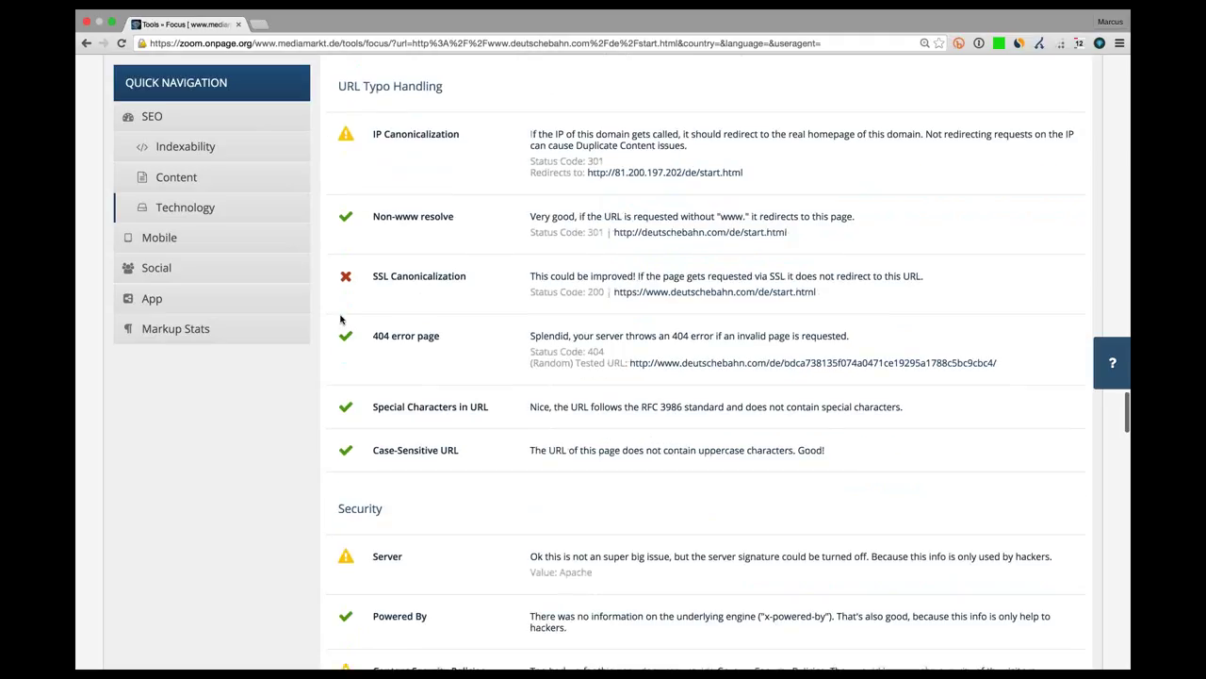
scroll(341, 320, down, 5)
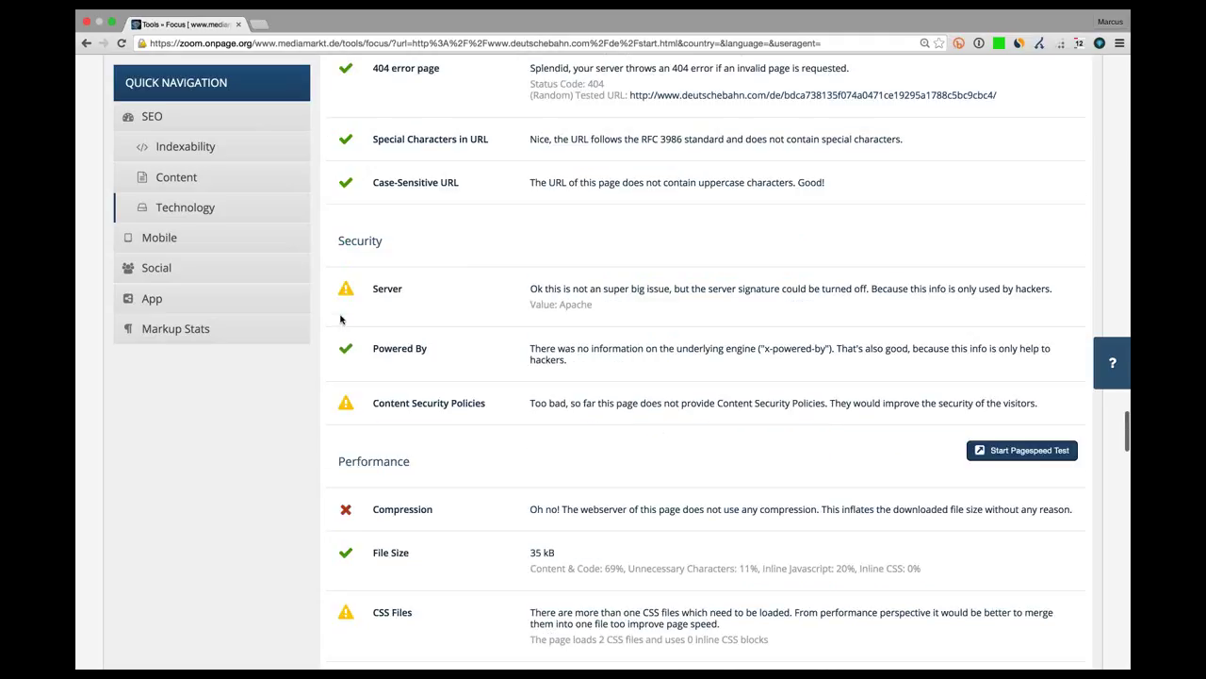
scroll(341, 319, down, 4)
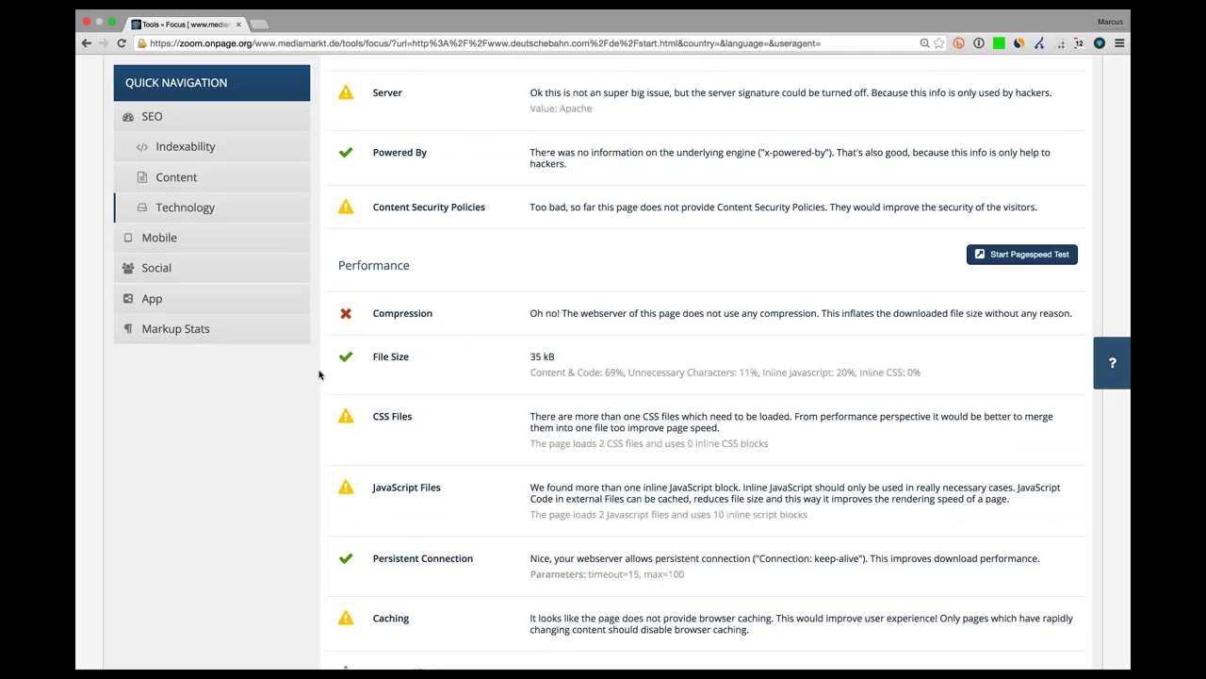
scroll(318, 374, down, 2)
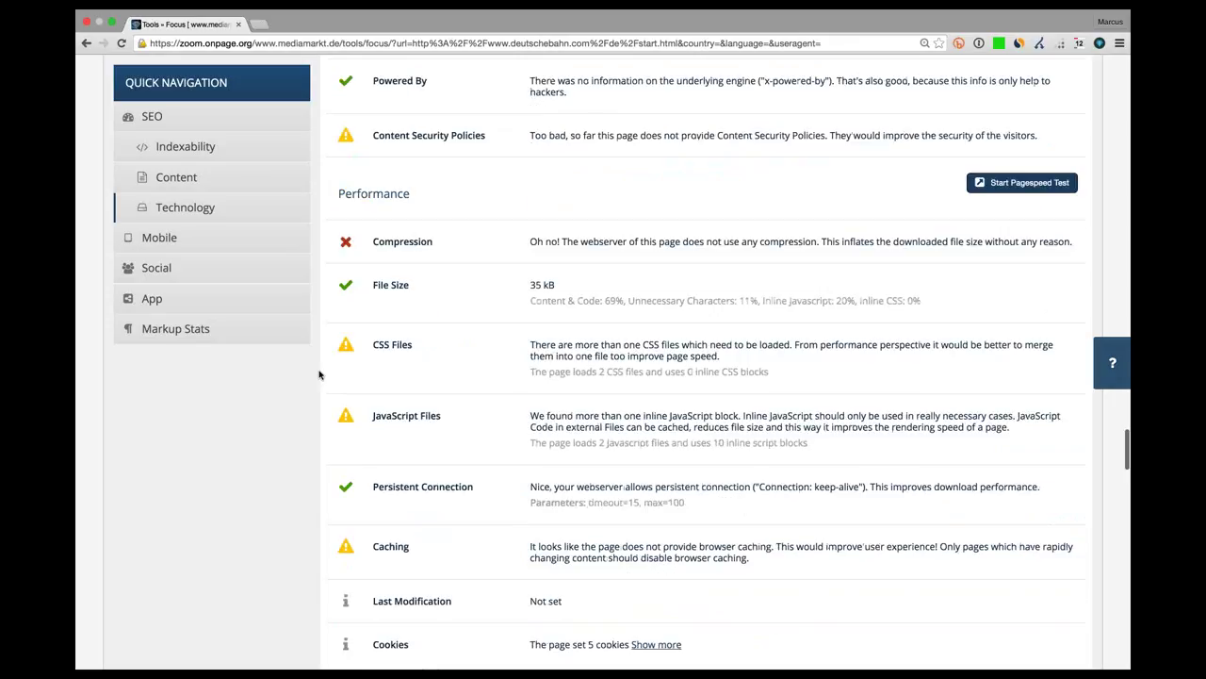
scroll(319, 374, down, 1)
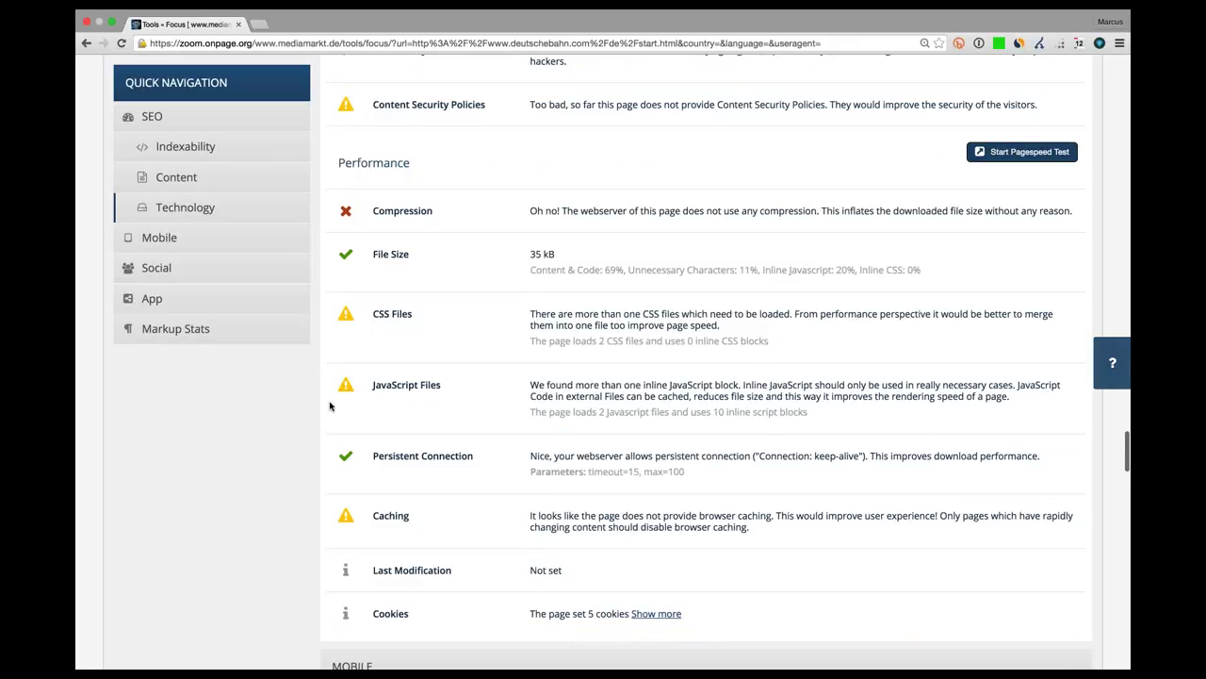
Review the remaining Performance checks of the start page and expand the list of cookies it sets
scroll(330, 406, down, 2)
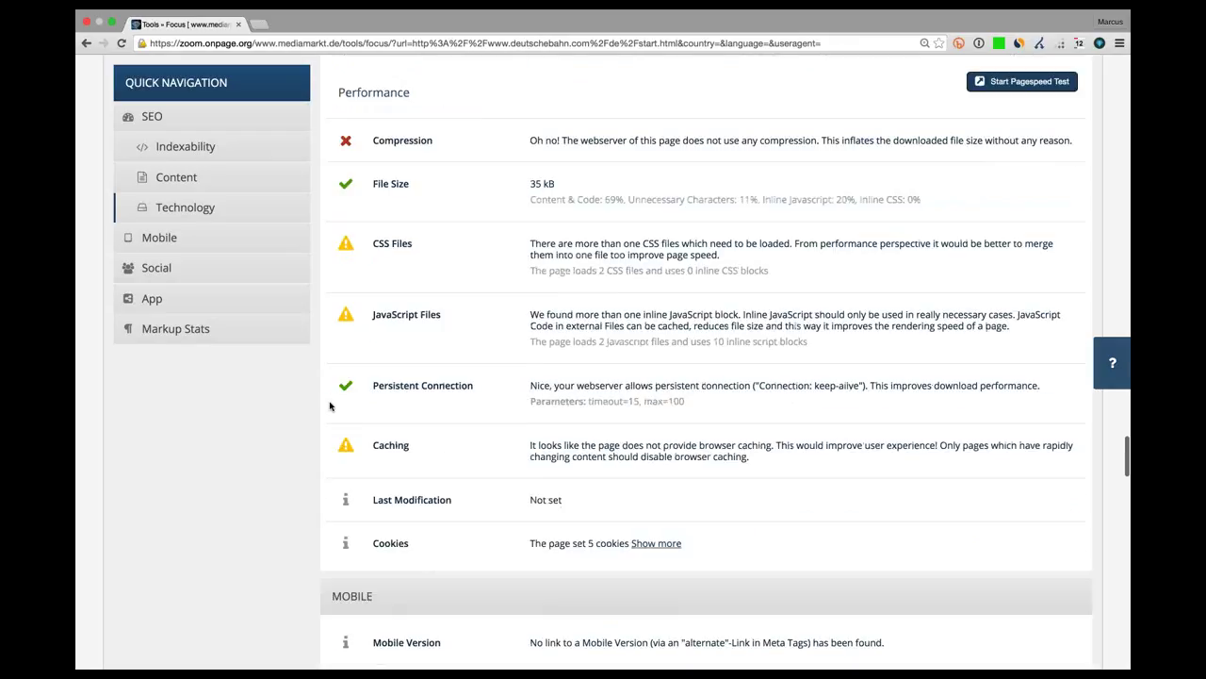
scroll(330, 406, down, 1)
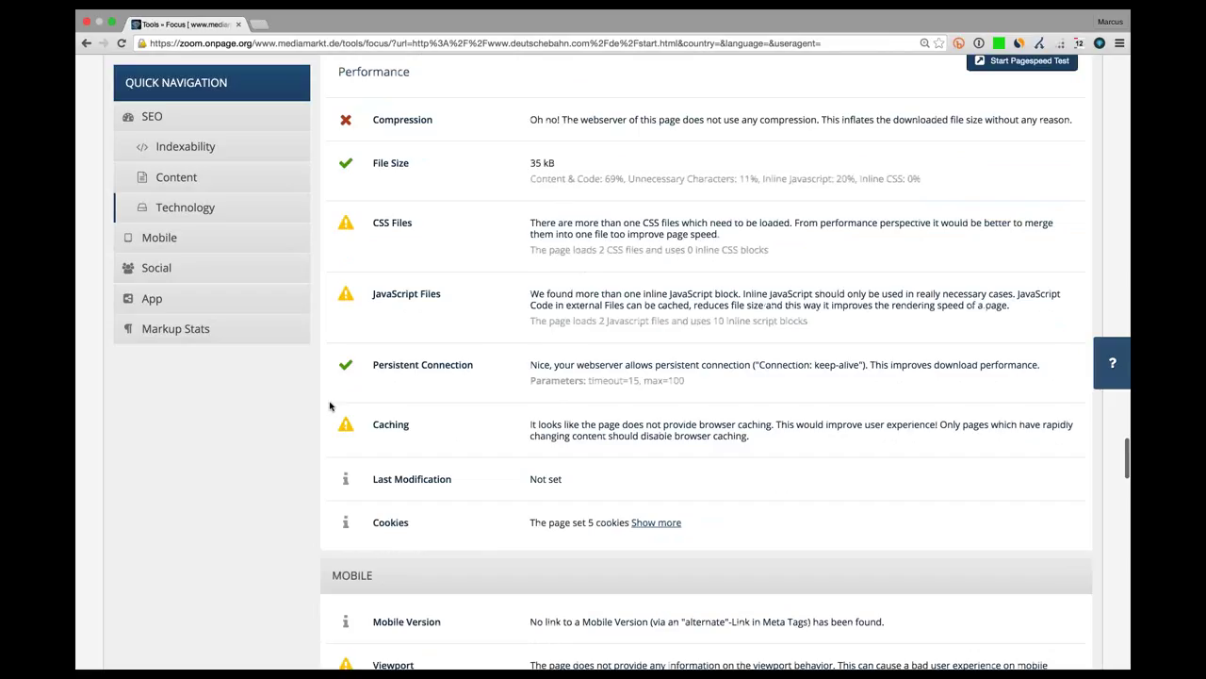
scroll(603, 347, down, 3)
click(656, 394)
scroll(314, 484, down, 6)
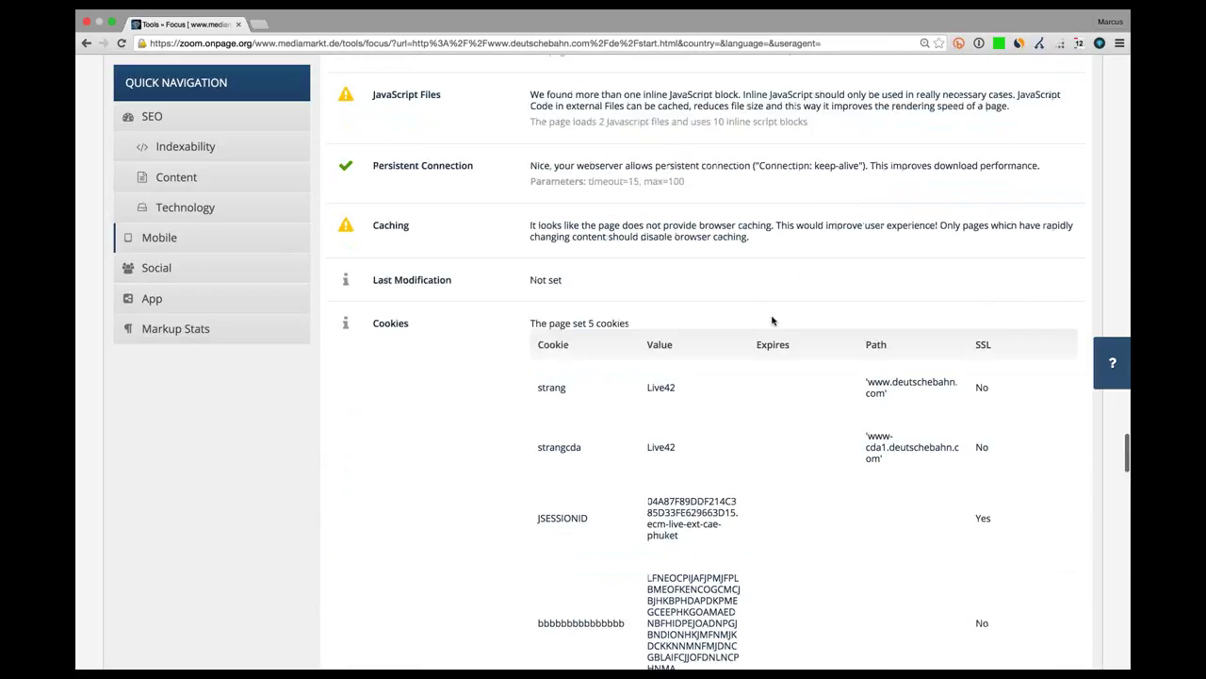
scroll(314, 484, down, 1)
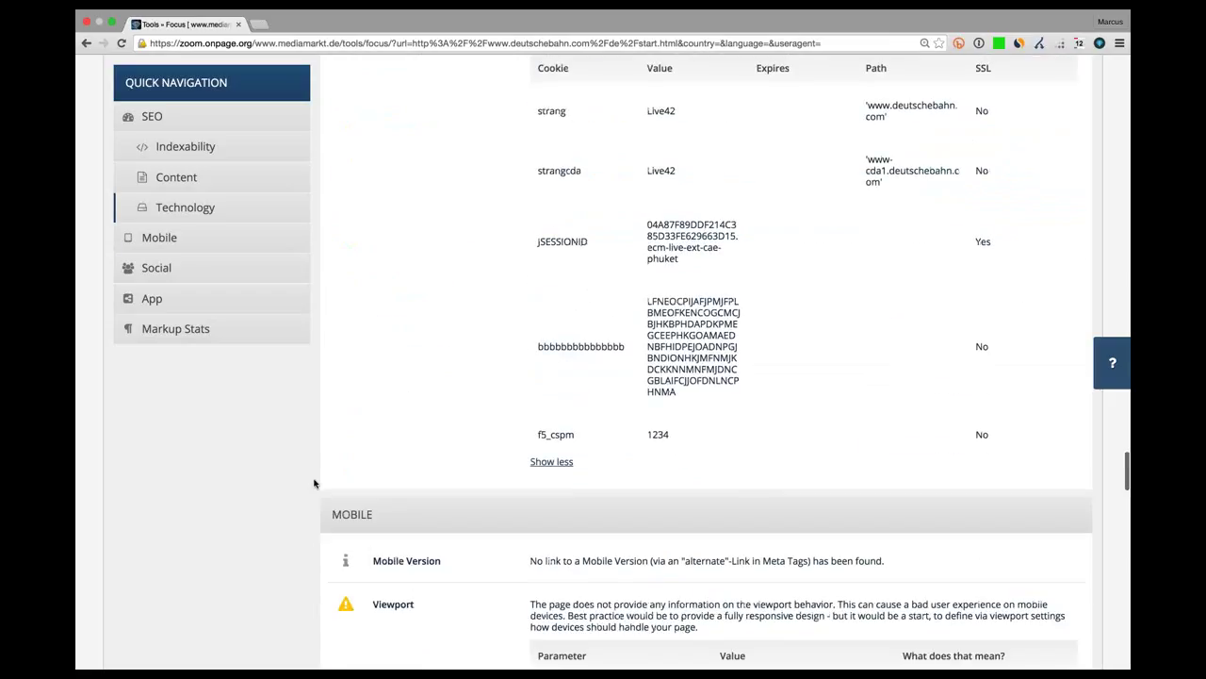
Examine the Mobile checks, from Mobile Version and the Viewport parameters down to the Apple icons and the "Handheld friendly" tag
scroll(314, 484, down, 6)
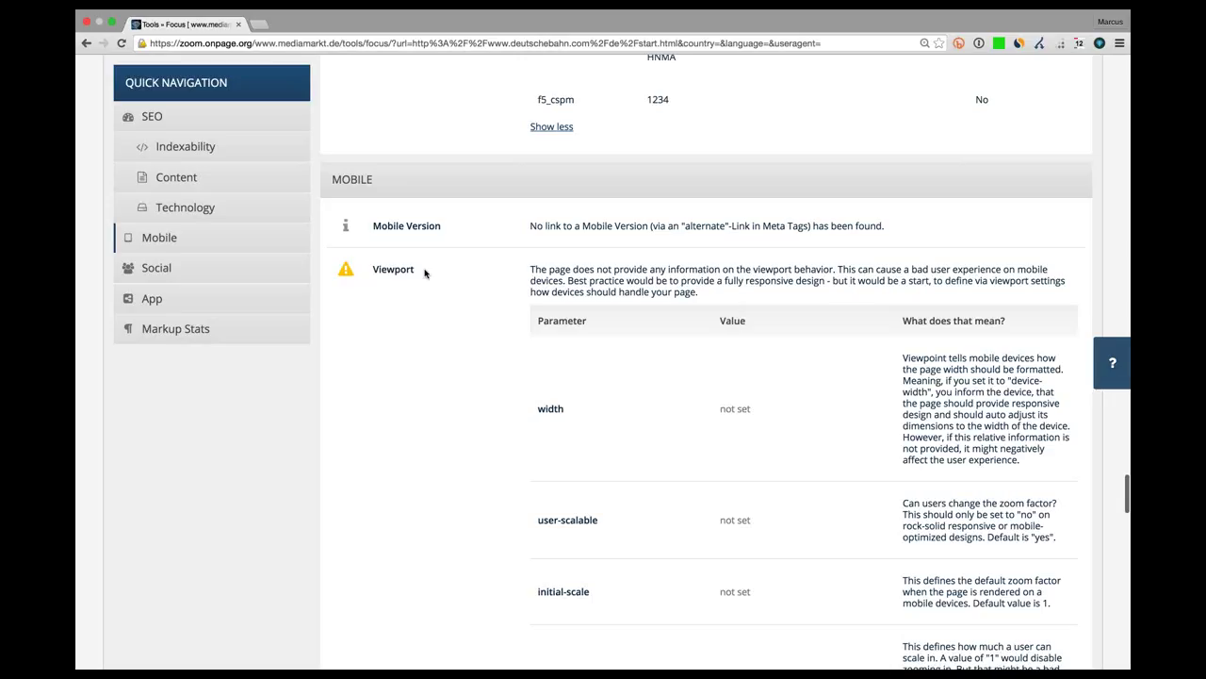
scroll(424, 273, down, 2)
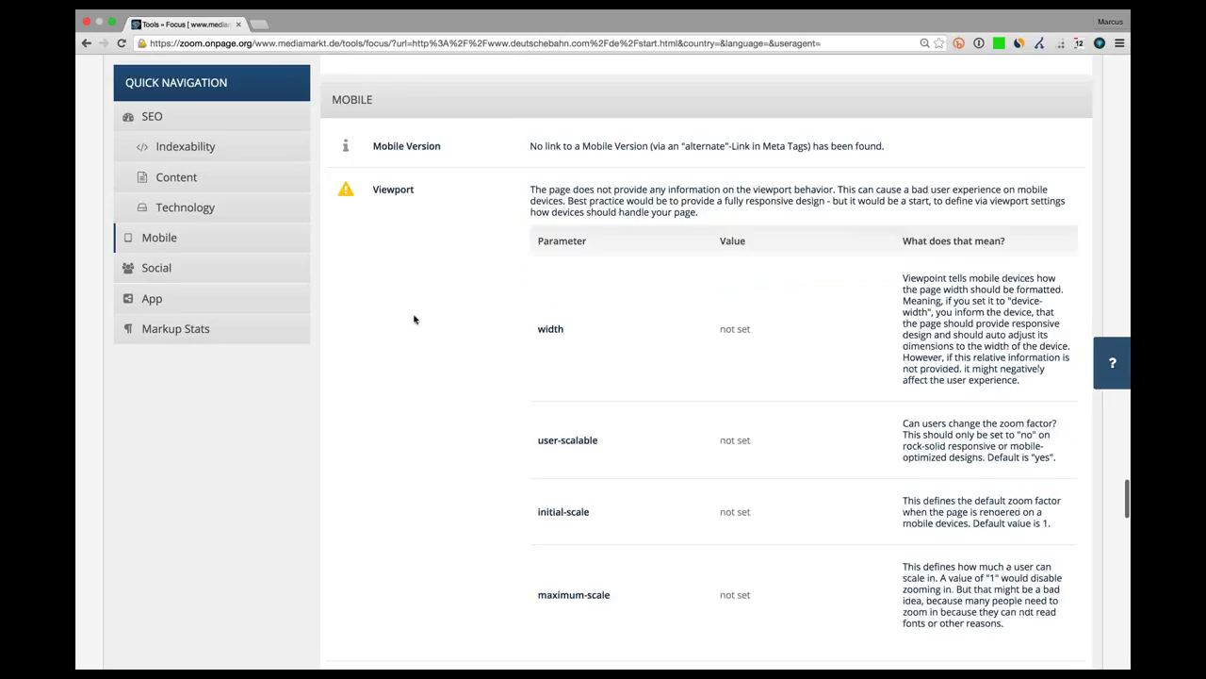
scroll(533, 467, down, 4)
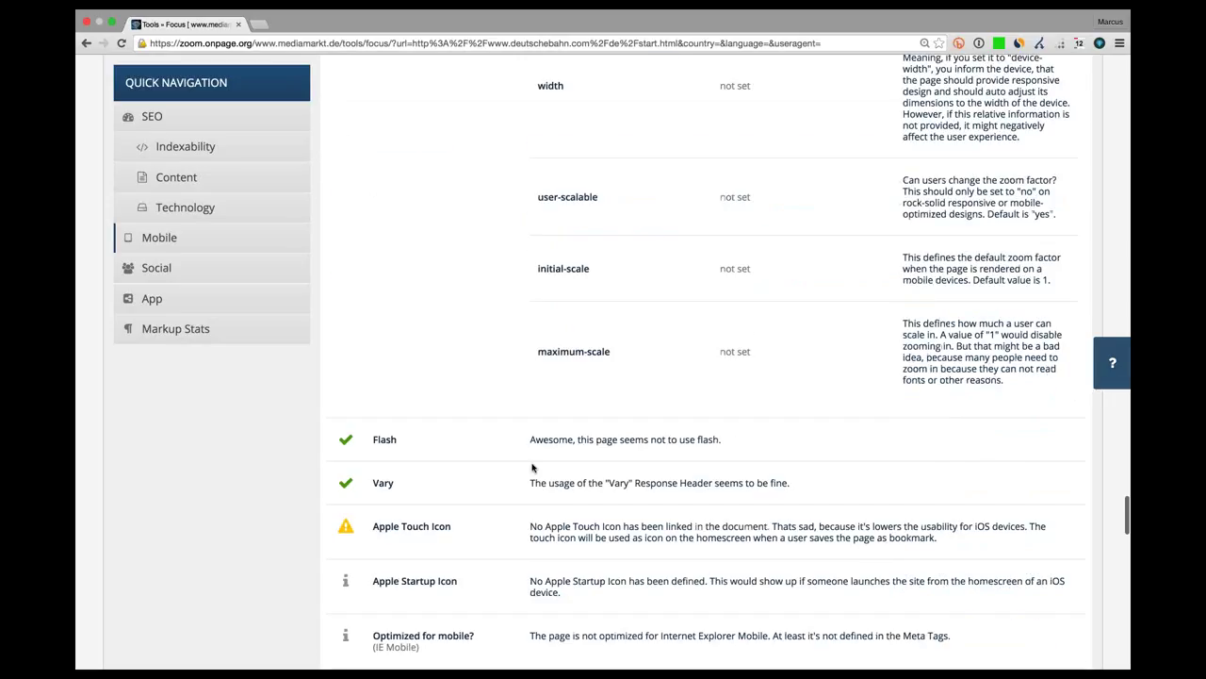
scroll(386, 459, down, 2)
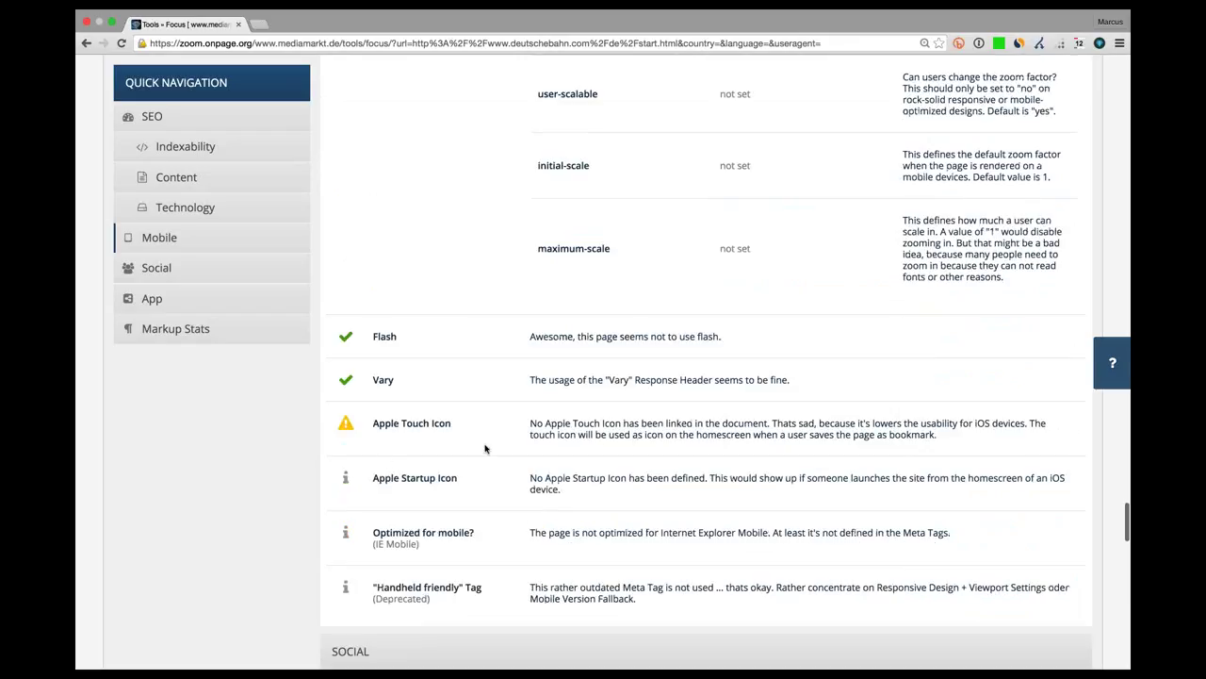
scroll(485, 449, down, 1)
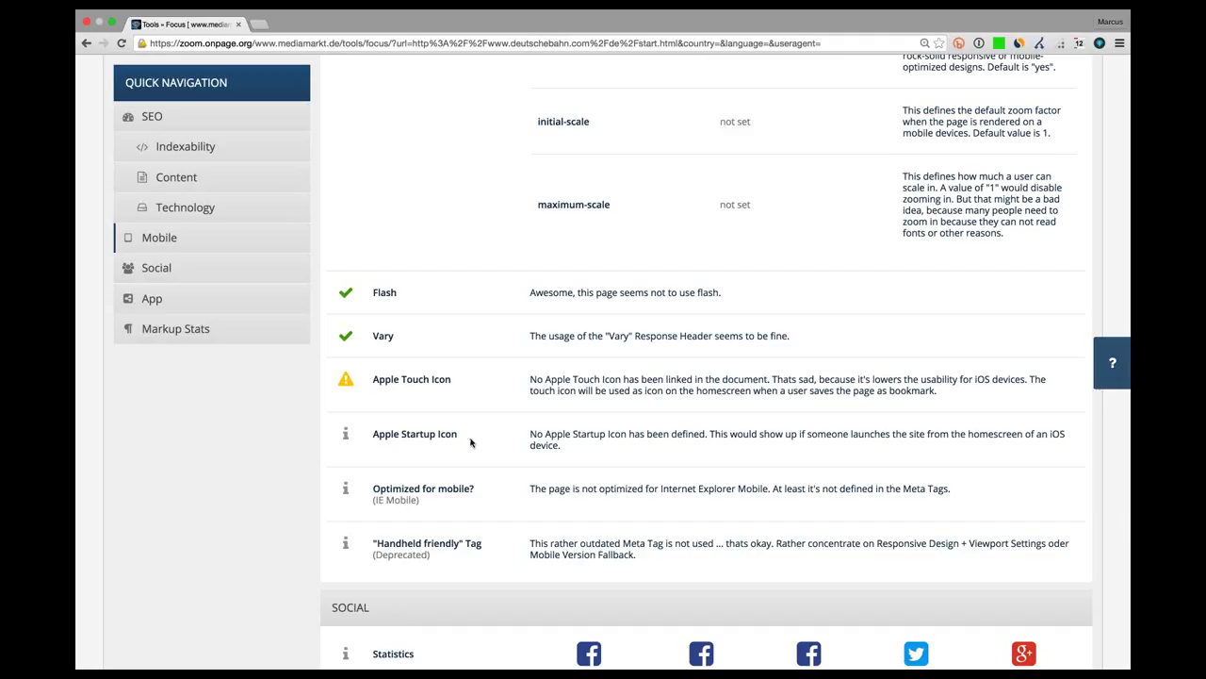
scroll(471, 442, down, 1)
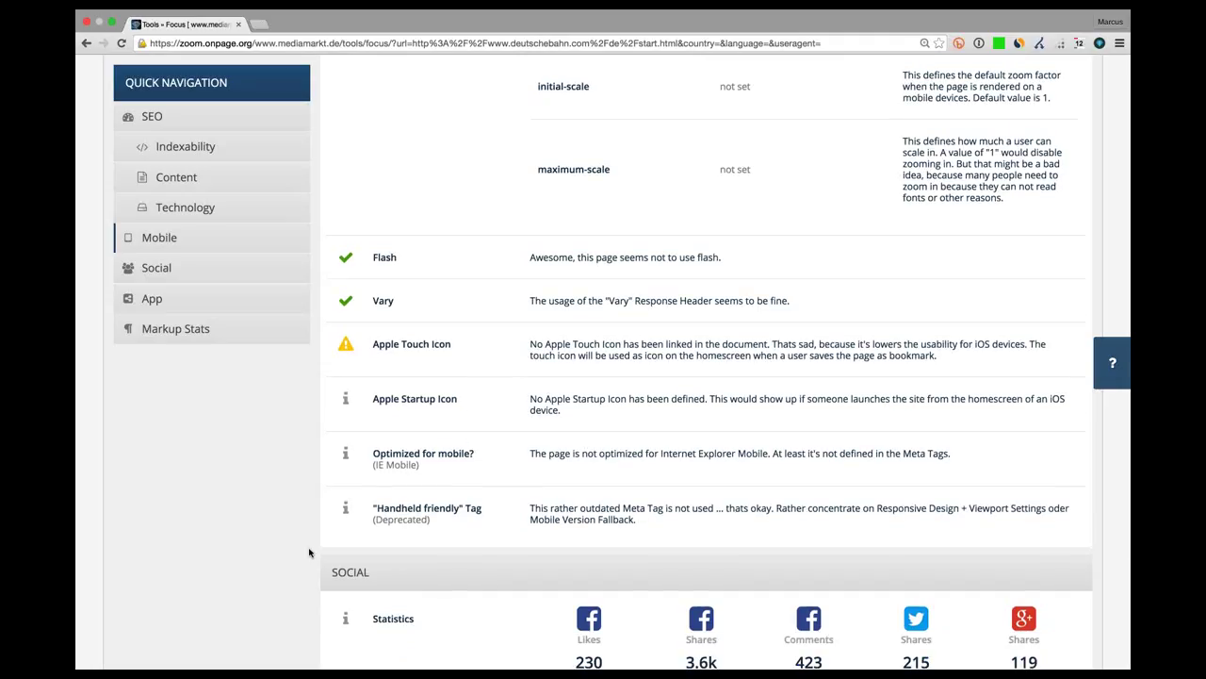
scroll(309, 552, down, 1)
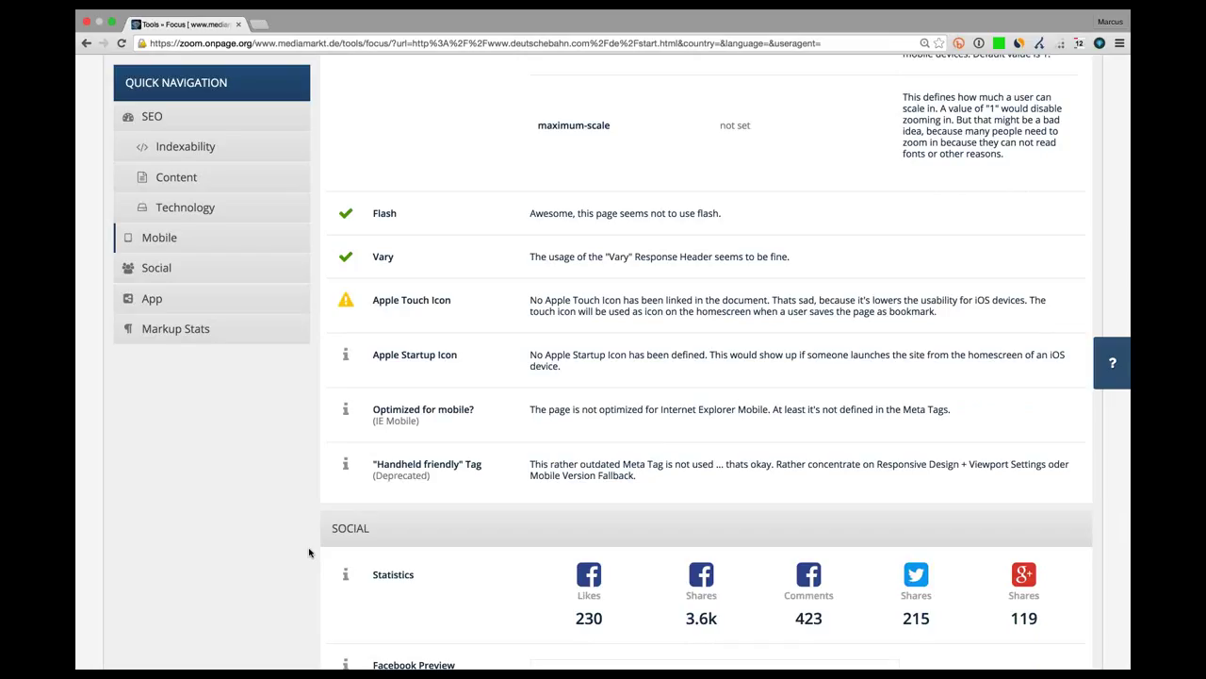
scroll(309, 552, down, 1)
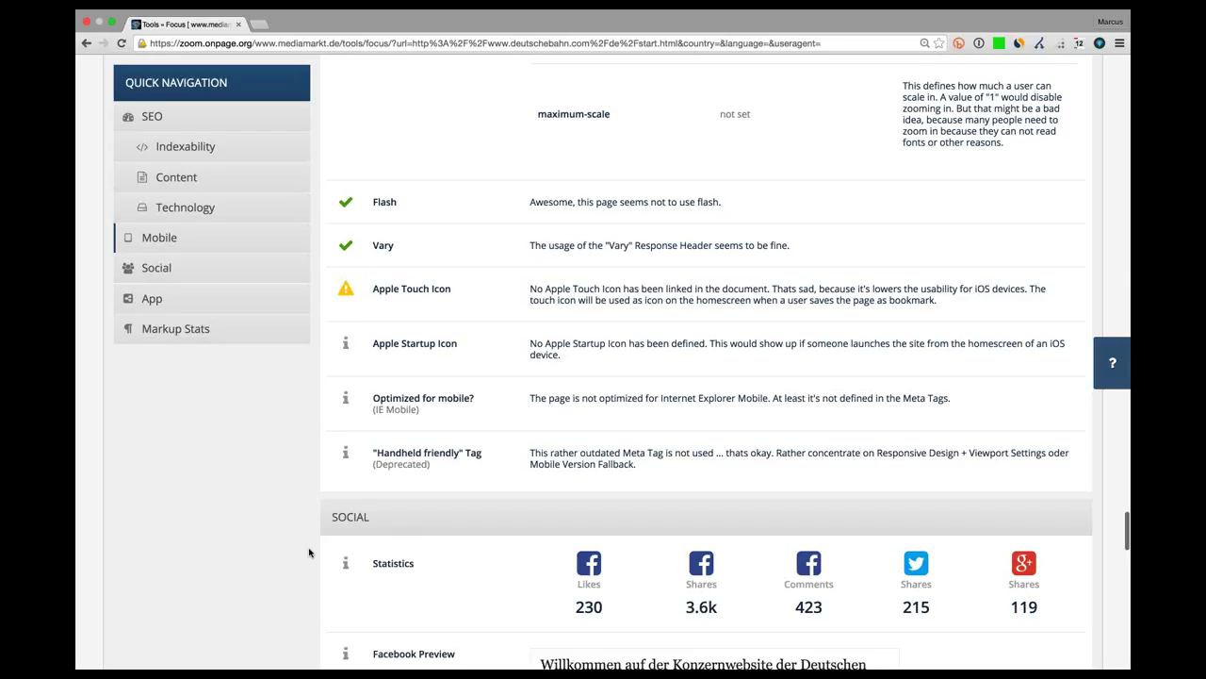
Look through the Social checks, including the Facebook Preview and OpenGraph entries, and the App checks down to Markup Stats
scroll(645, 389, down, 5)
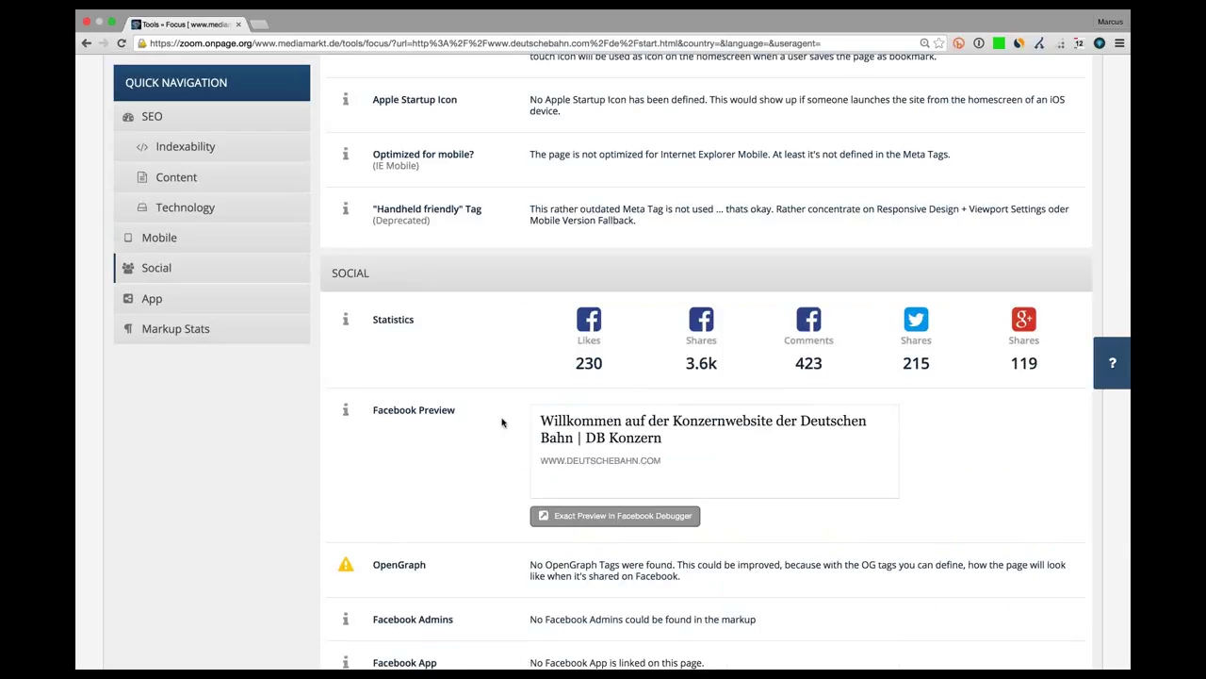
scroll(523, 351, down, 3)
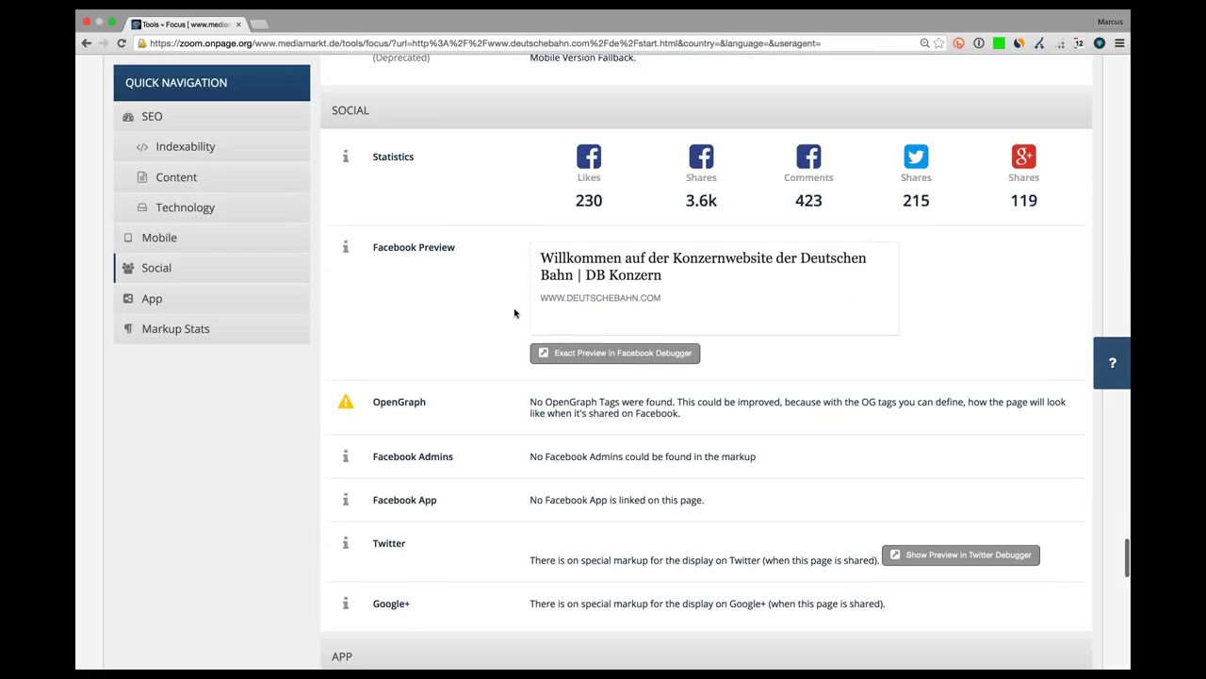
scroll(514, 313, down, 1)
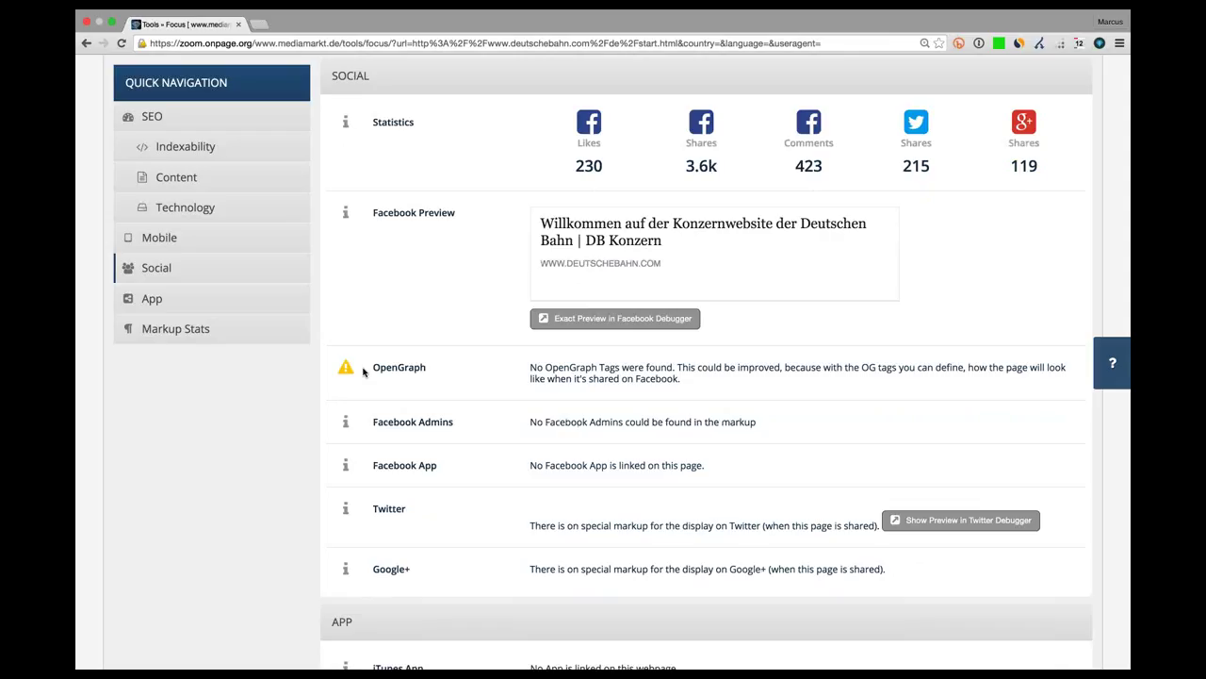
scroll(538, 397, up, 1)
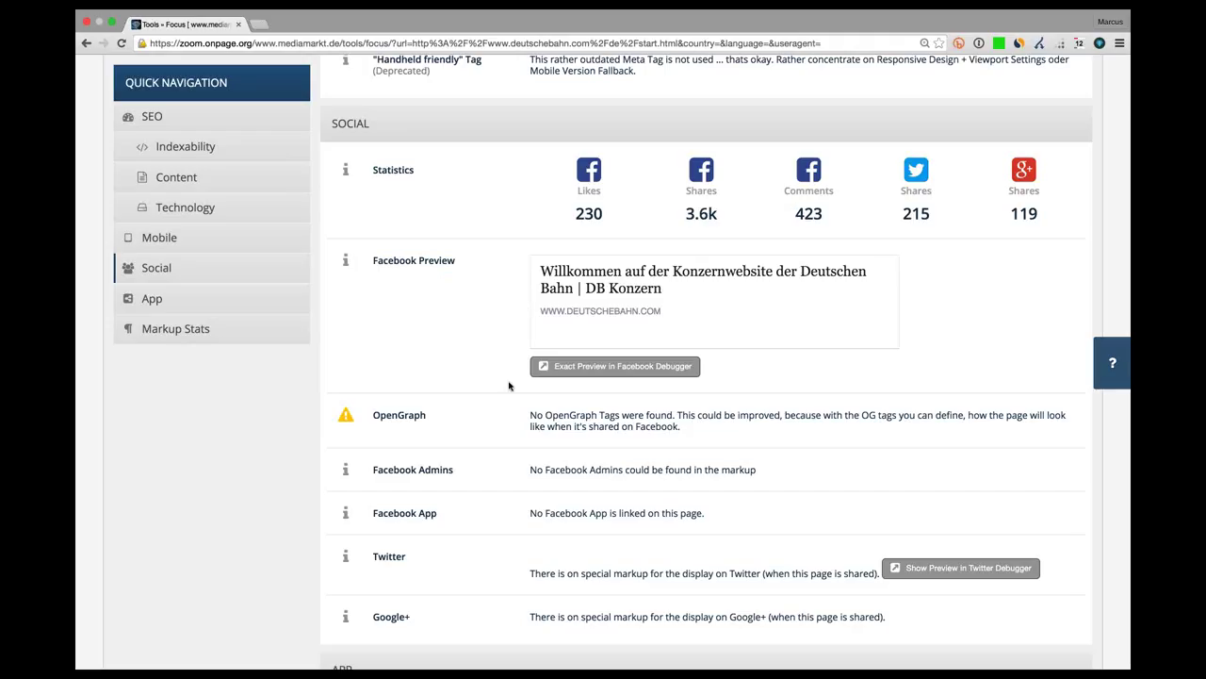
scroll(509, 386, down, 1)
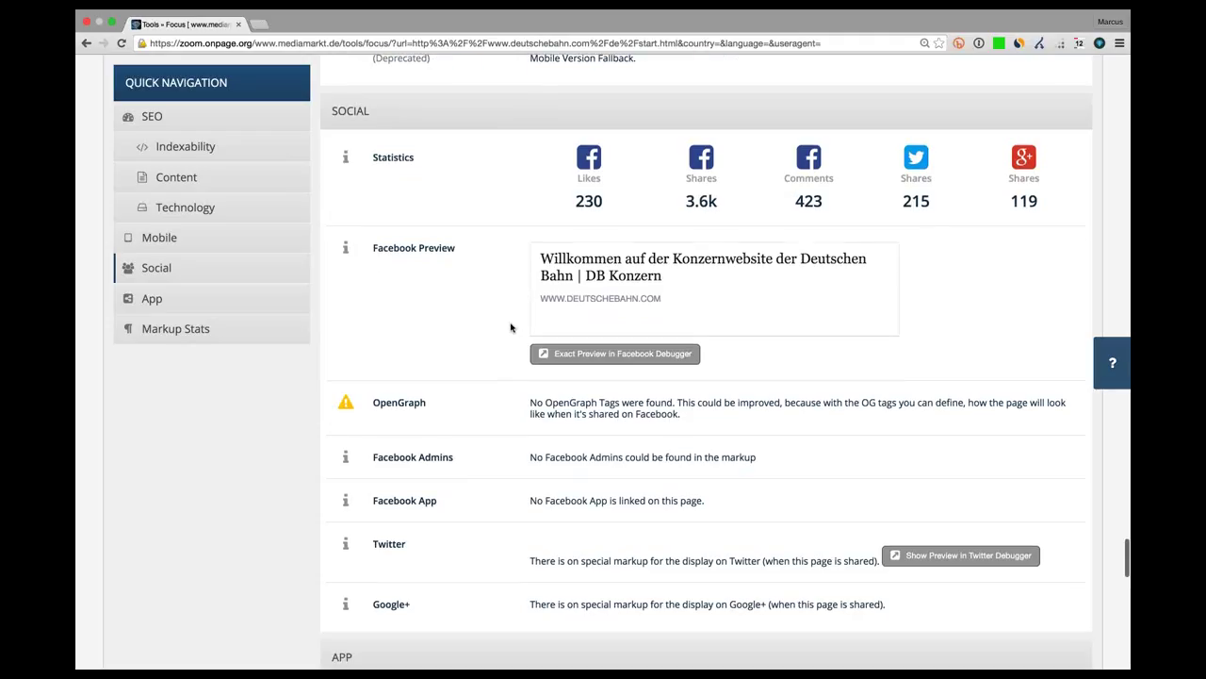
scroll(504, 386, down, 2)
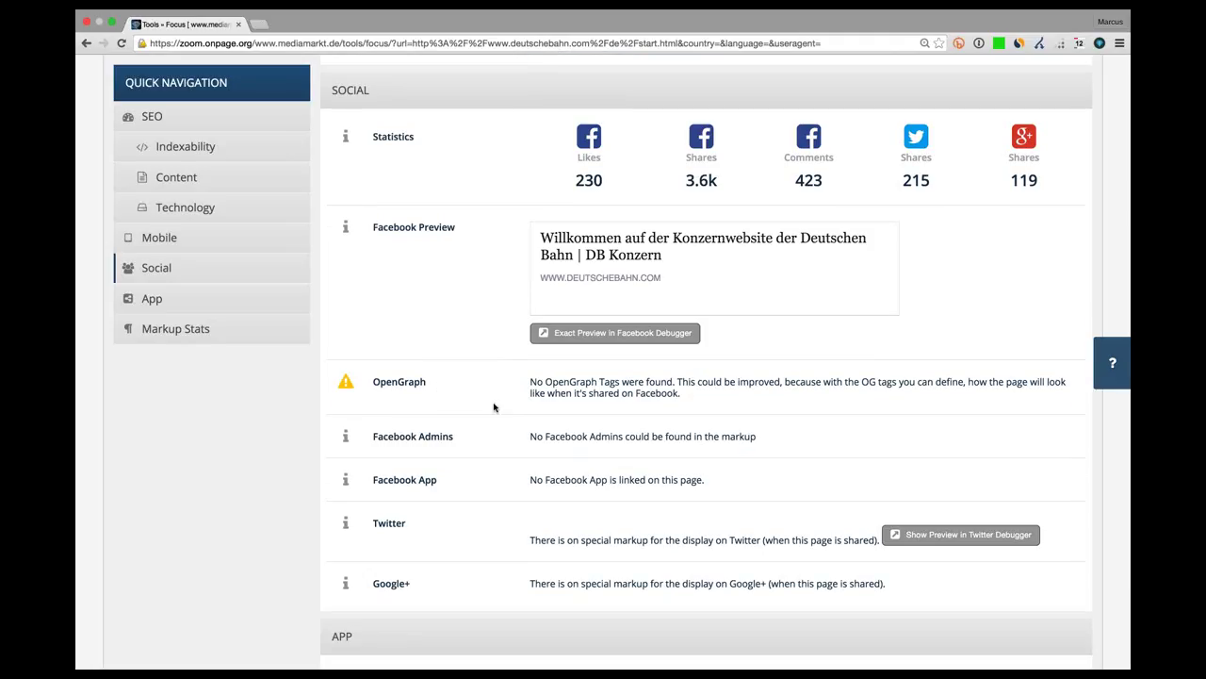
scroll(500, 407, down, 5)
scroll(509, 386, down, 2)
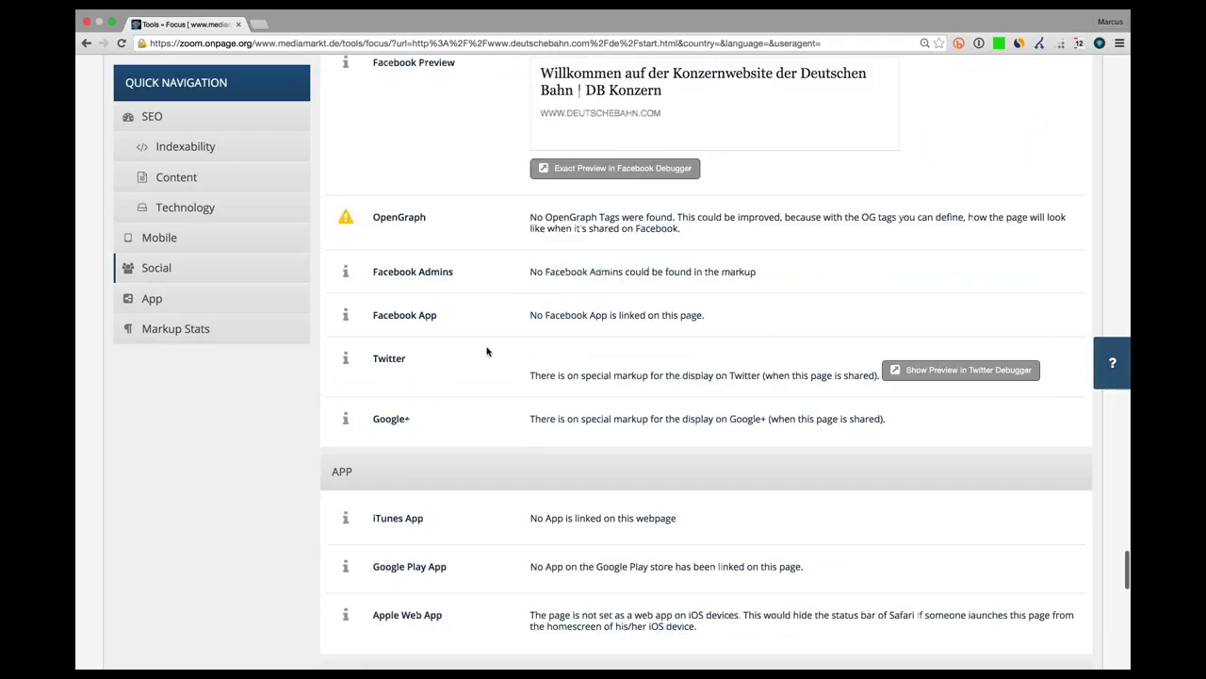
scroll(487, 351, down, 7)
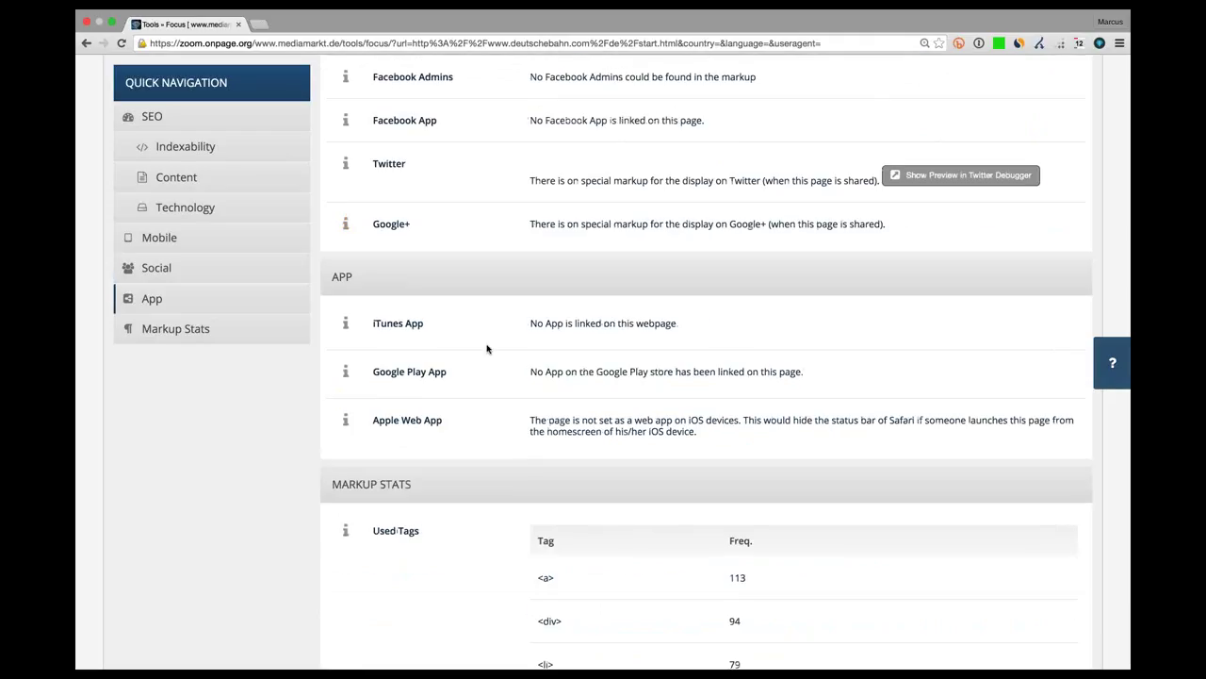
Open the TF*IDF tool and enter "seo" as the keyword for a new text report
scroll(487, 339, up, 10)
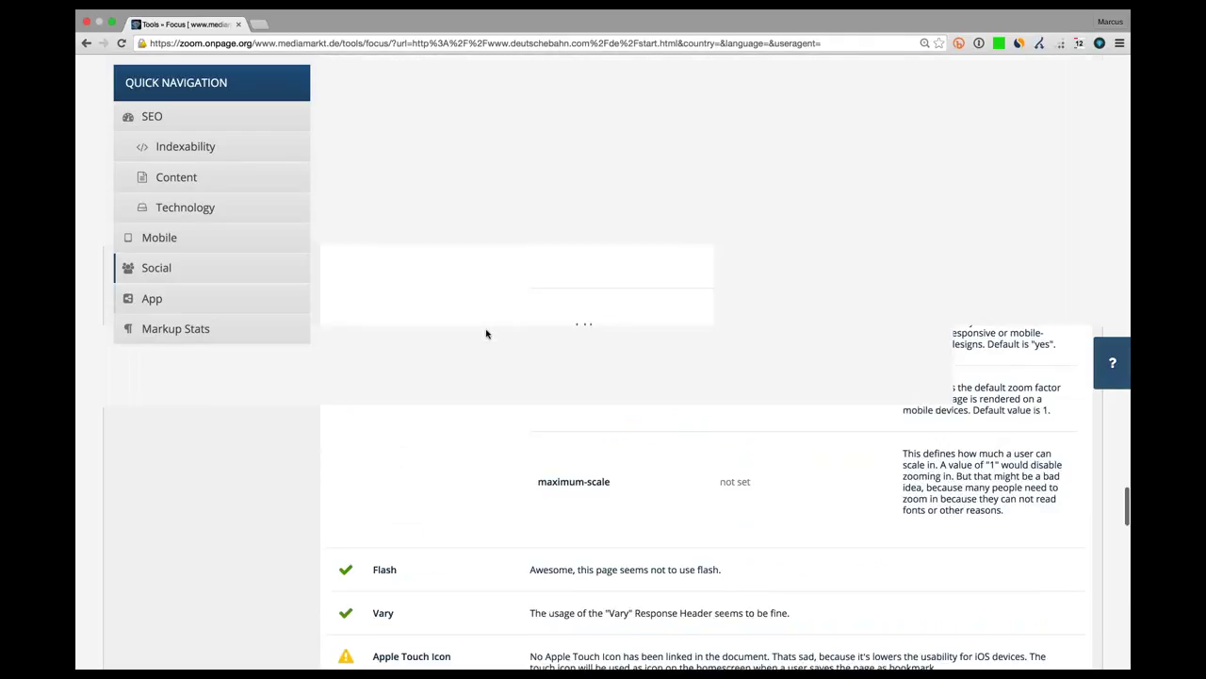
scroll(486, 333, up, 15)
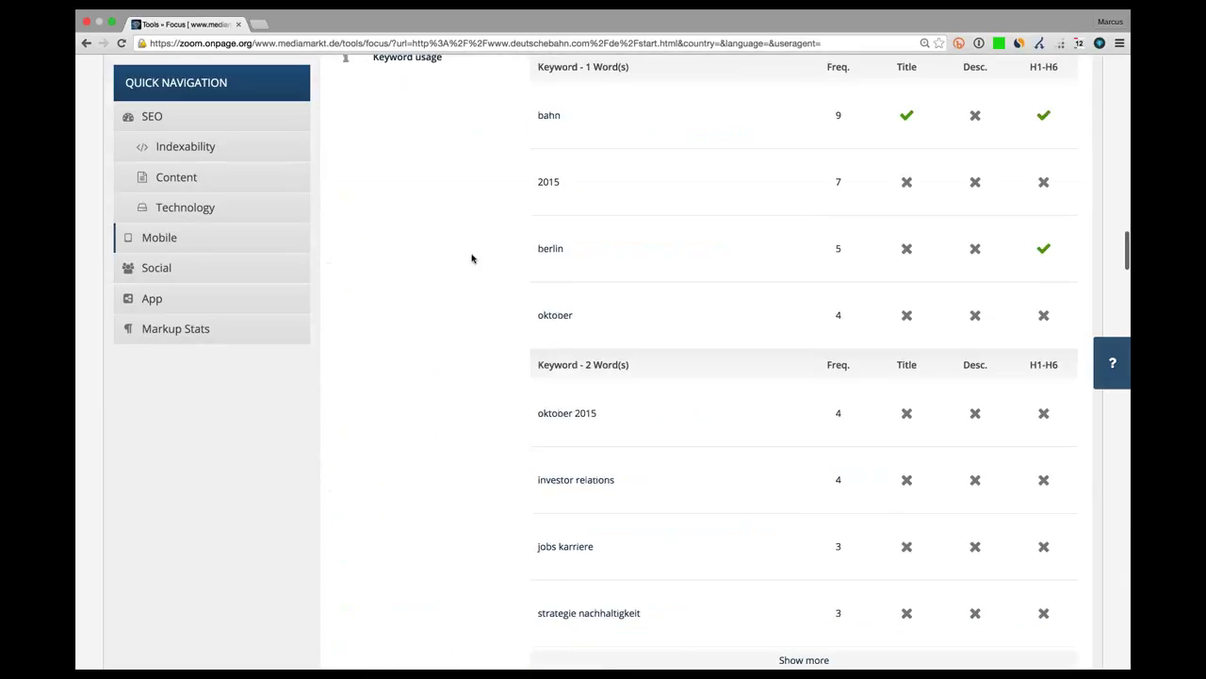
scroll(472, 258, up, 10)
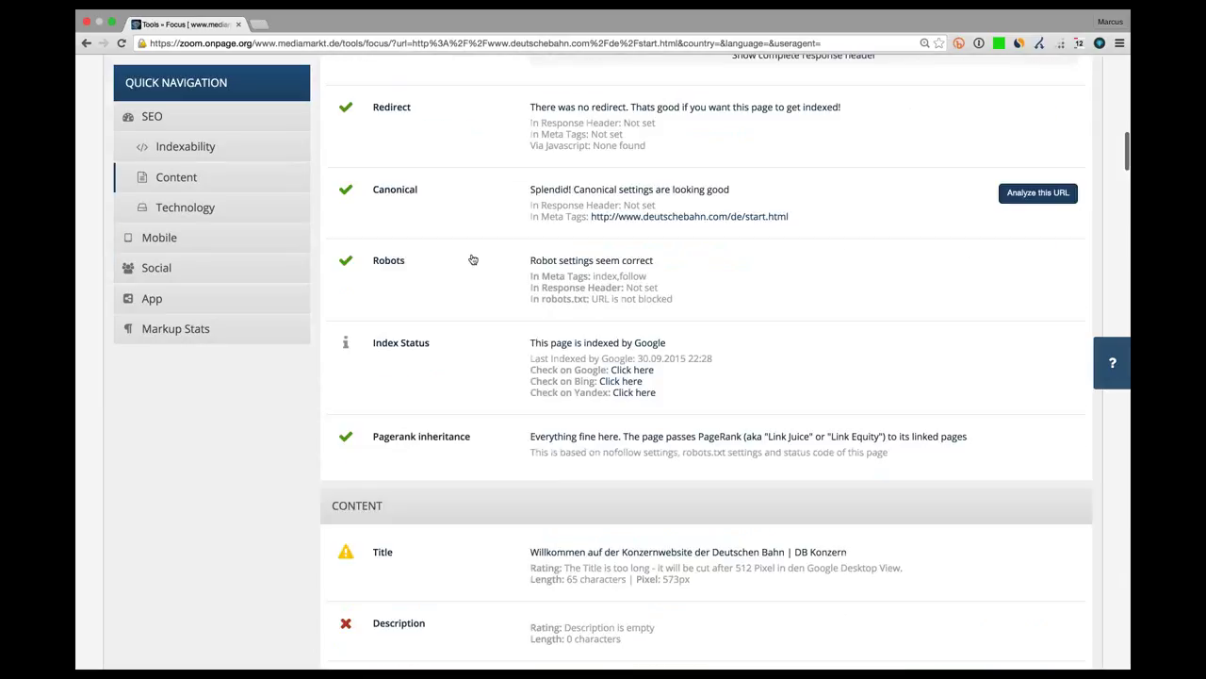
scroll(315, 320, up, 10)
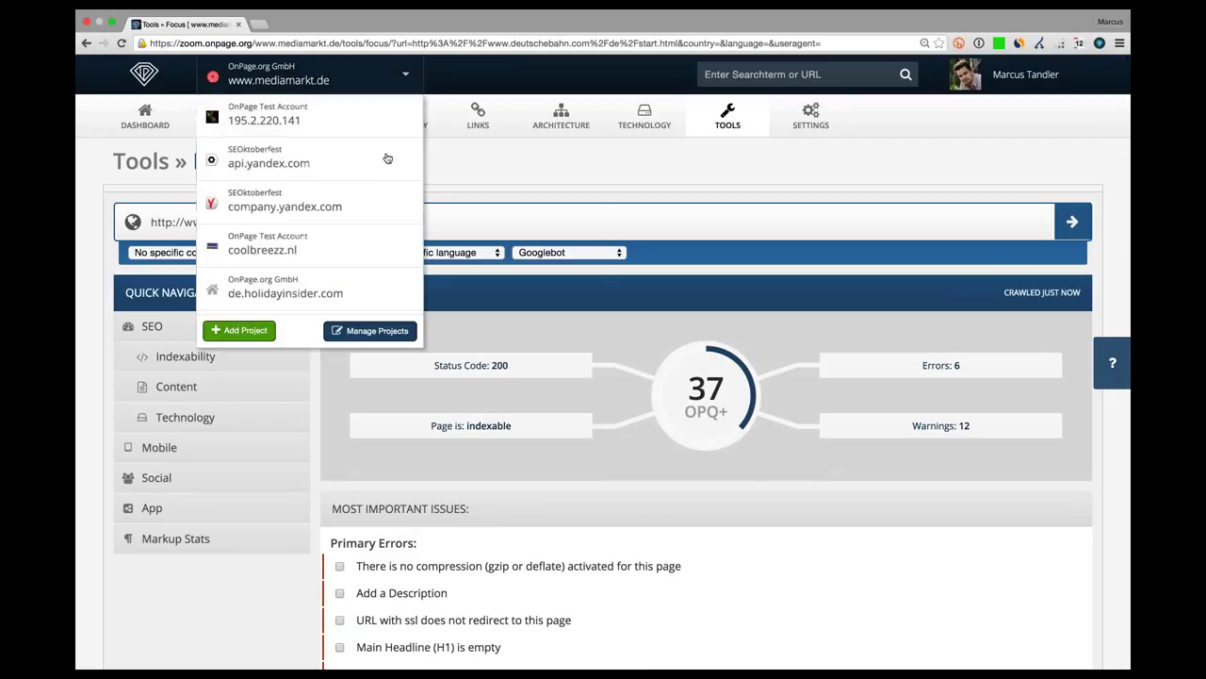
mouse_move(478, 115)
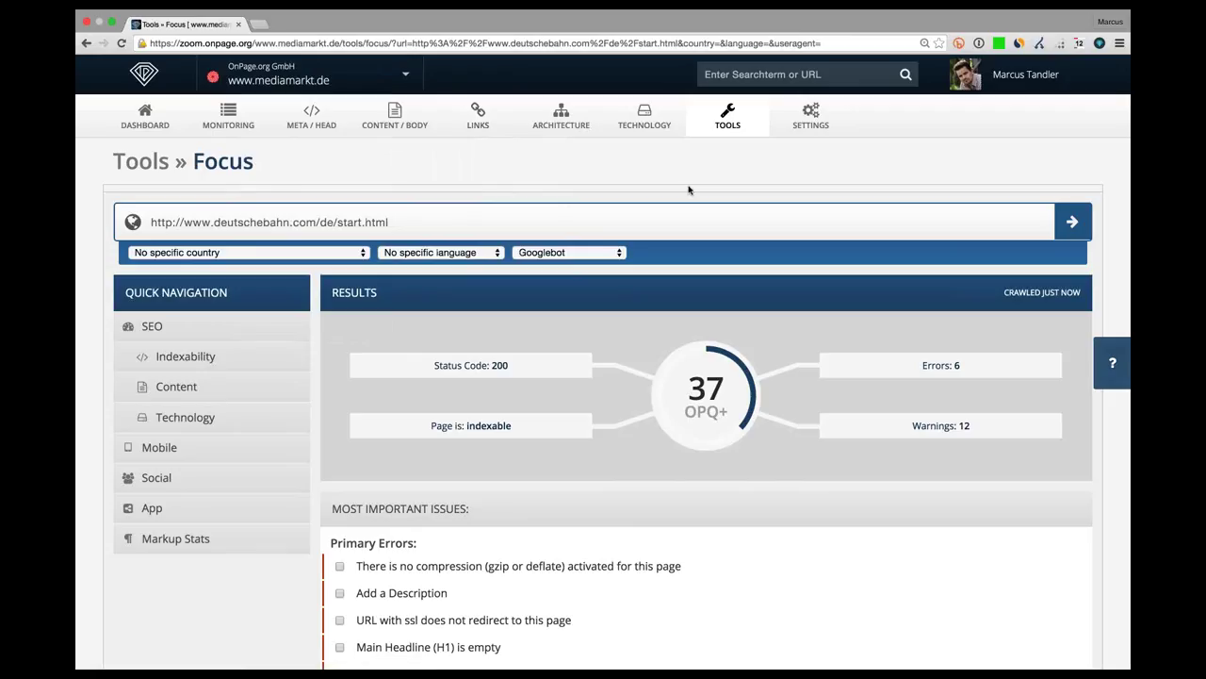
click(724, 132)
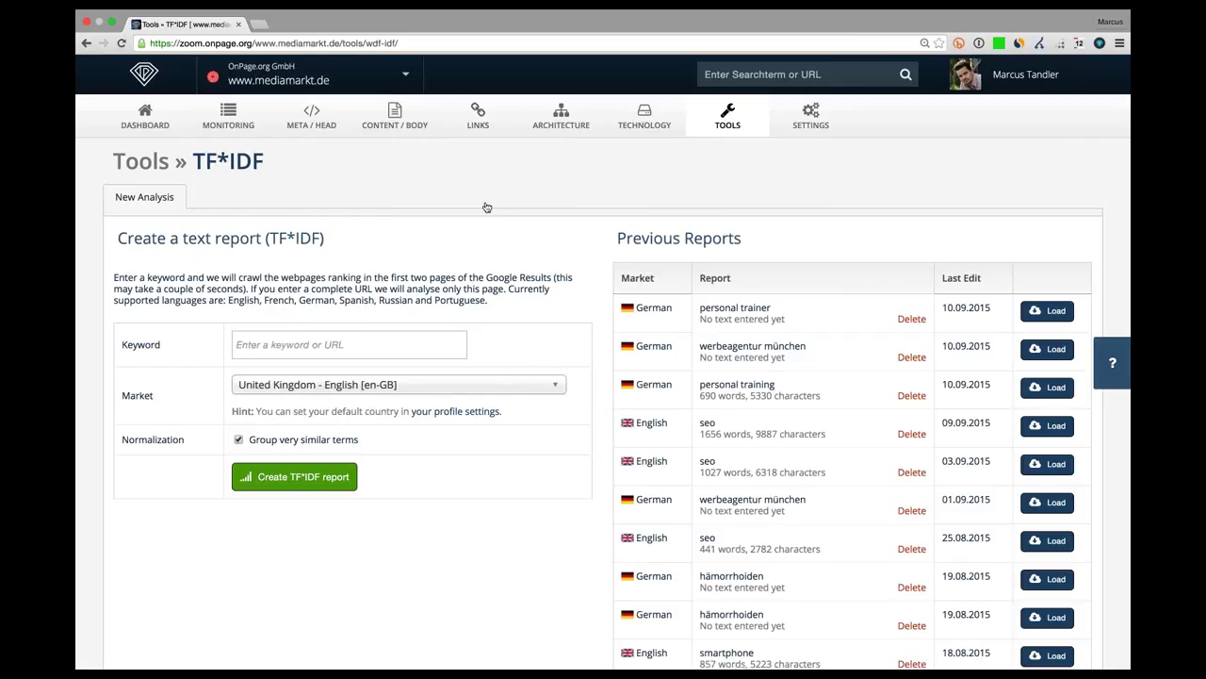
click(372, 342)
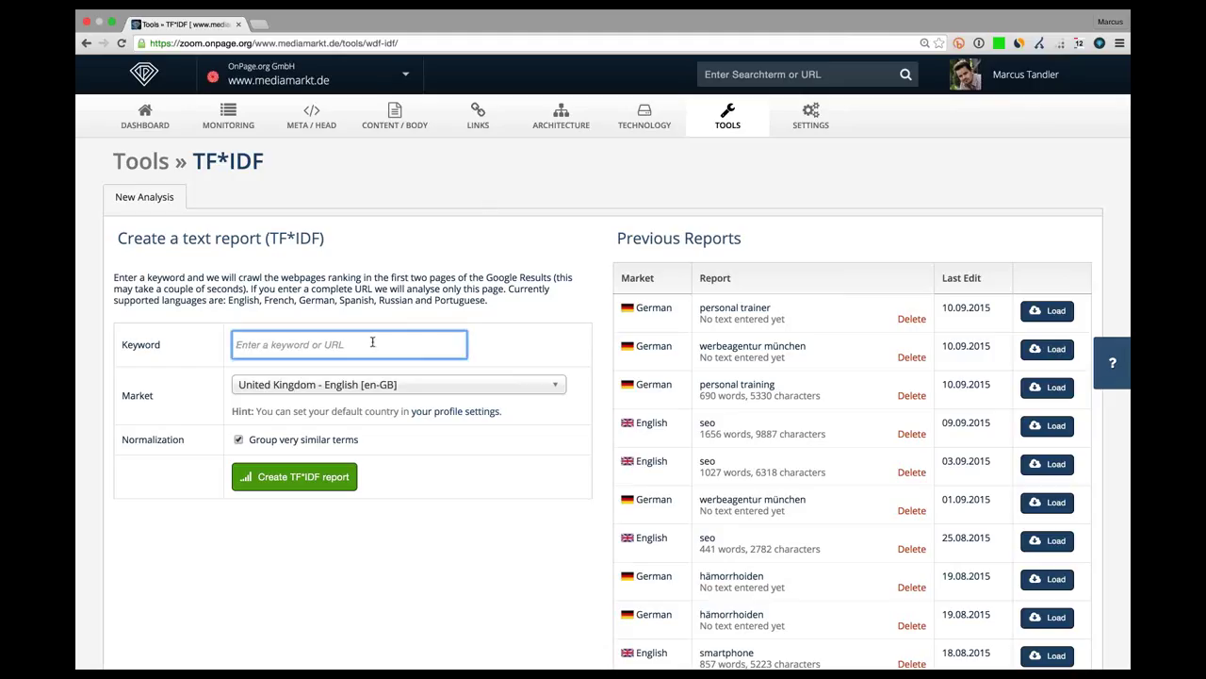
text(seo)
Browse the markets offered for the text report and leave the list without choosing another one
click(295, 394)
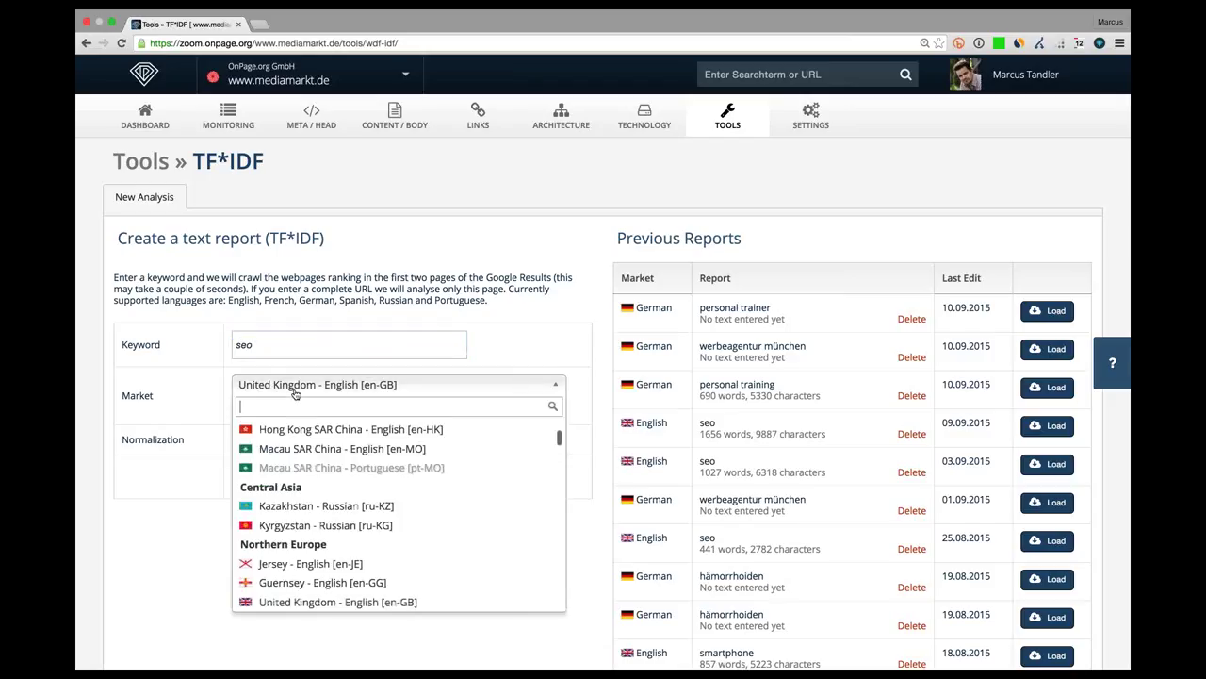
scroll(295, 393, down, 15)
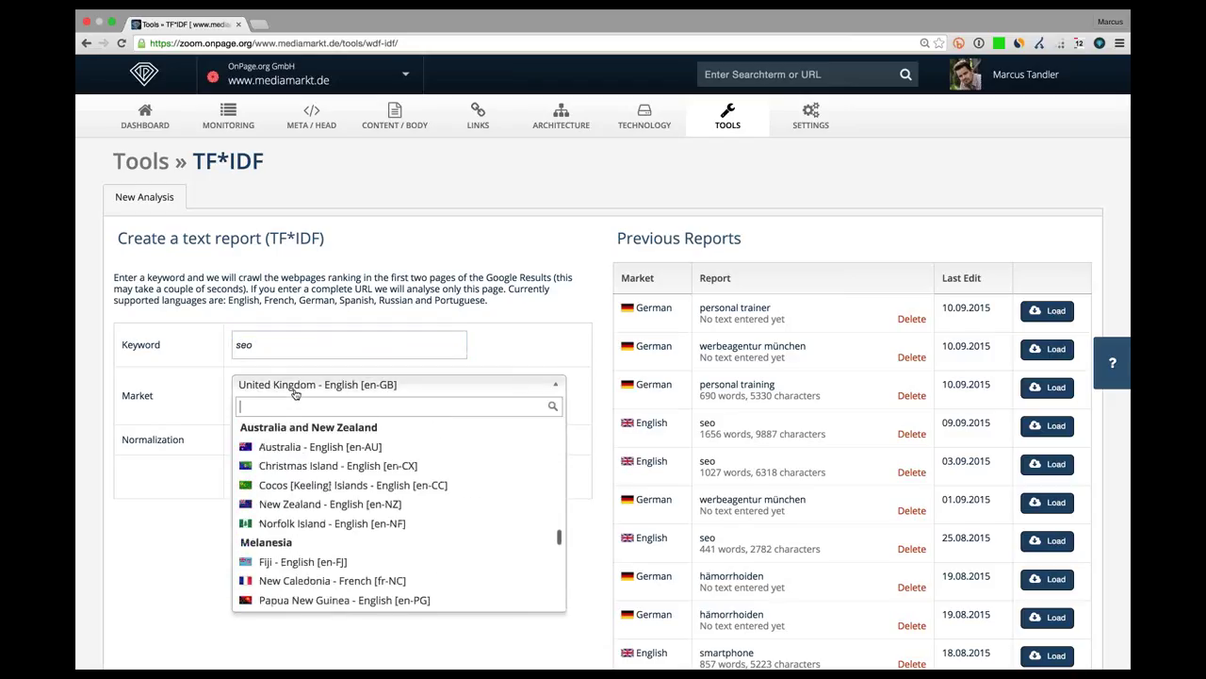
scroll(295, 394, up, 5)
scroll(295, 394, up, 10)
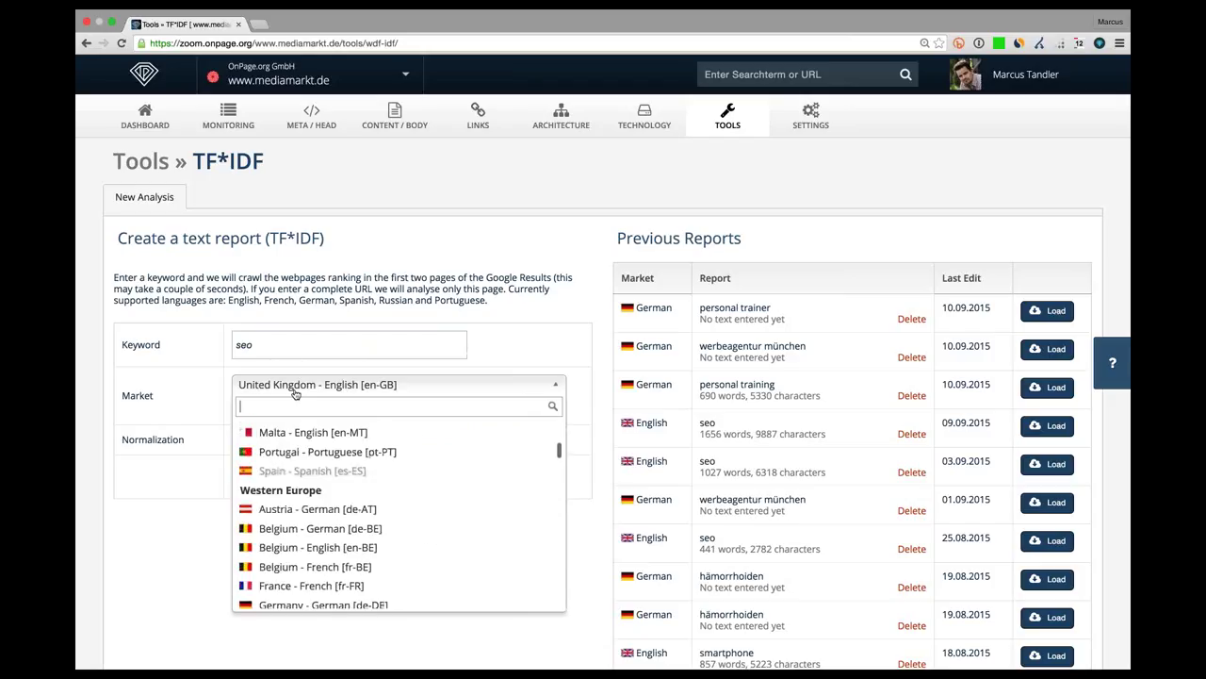
scroll(295, 394, up, 2)
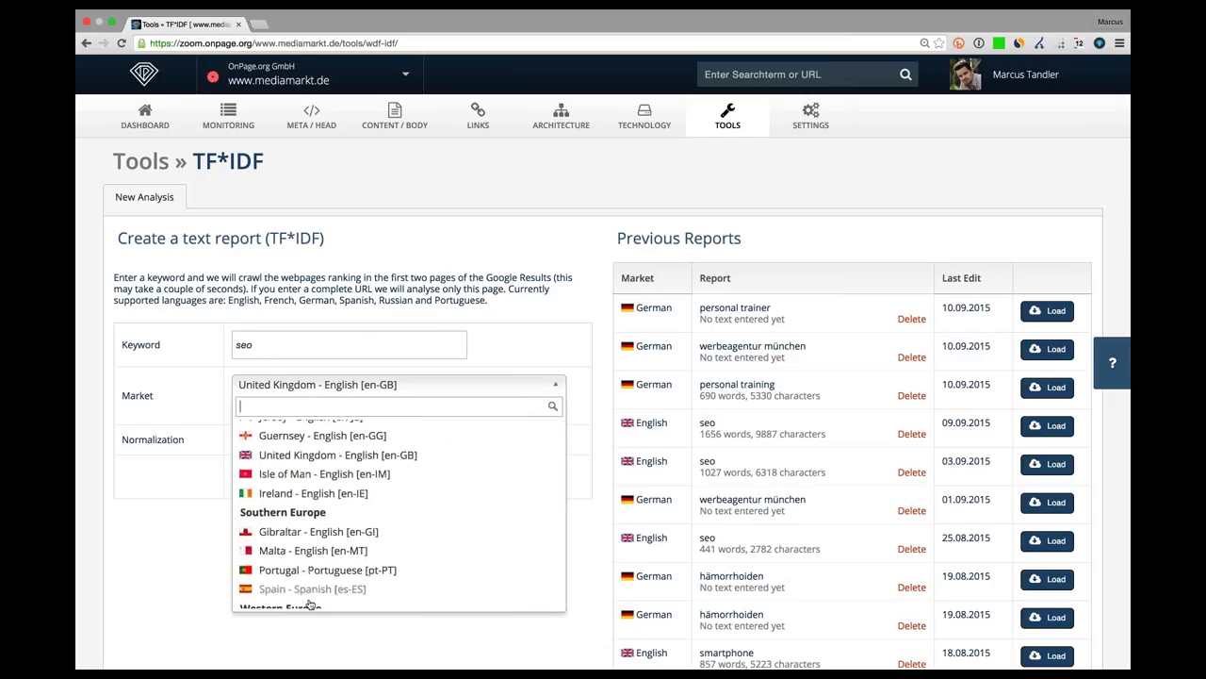
click(582, 516)
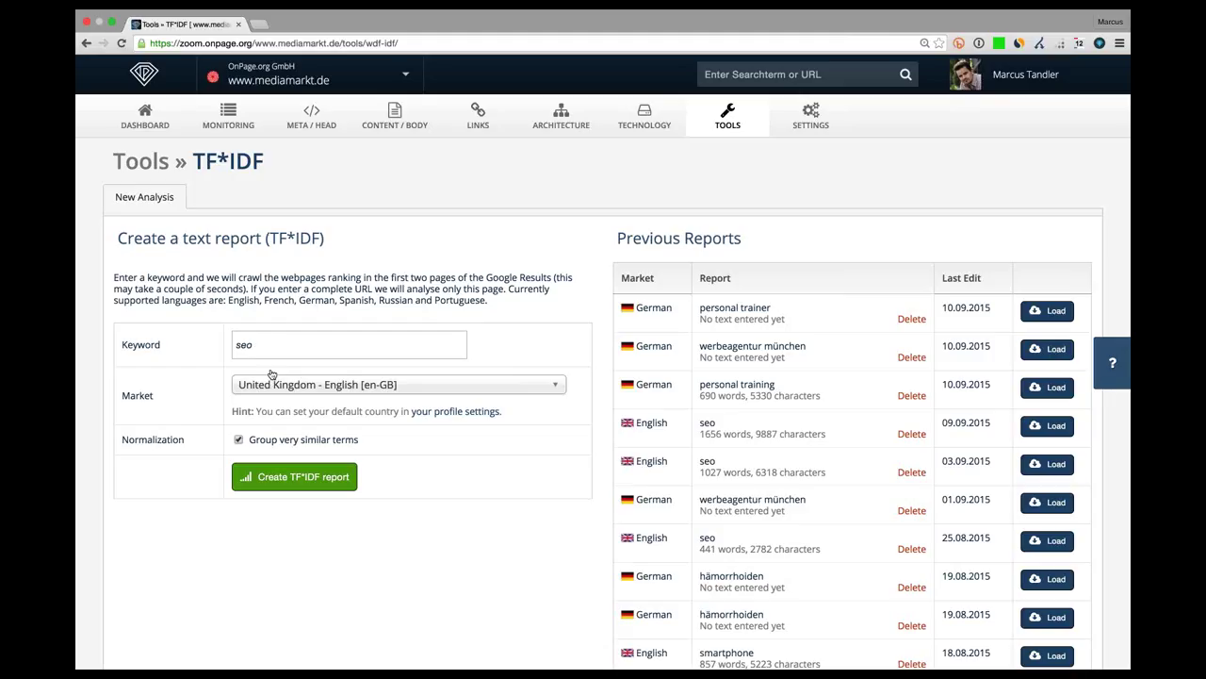
Create the TF*IDF report for the United Kingdom - English market and look through it down to the Analysed Pages table
click(294, 475)
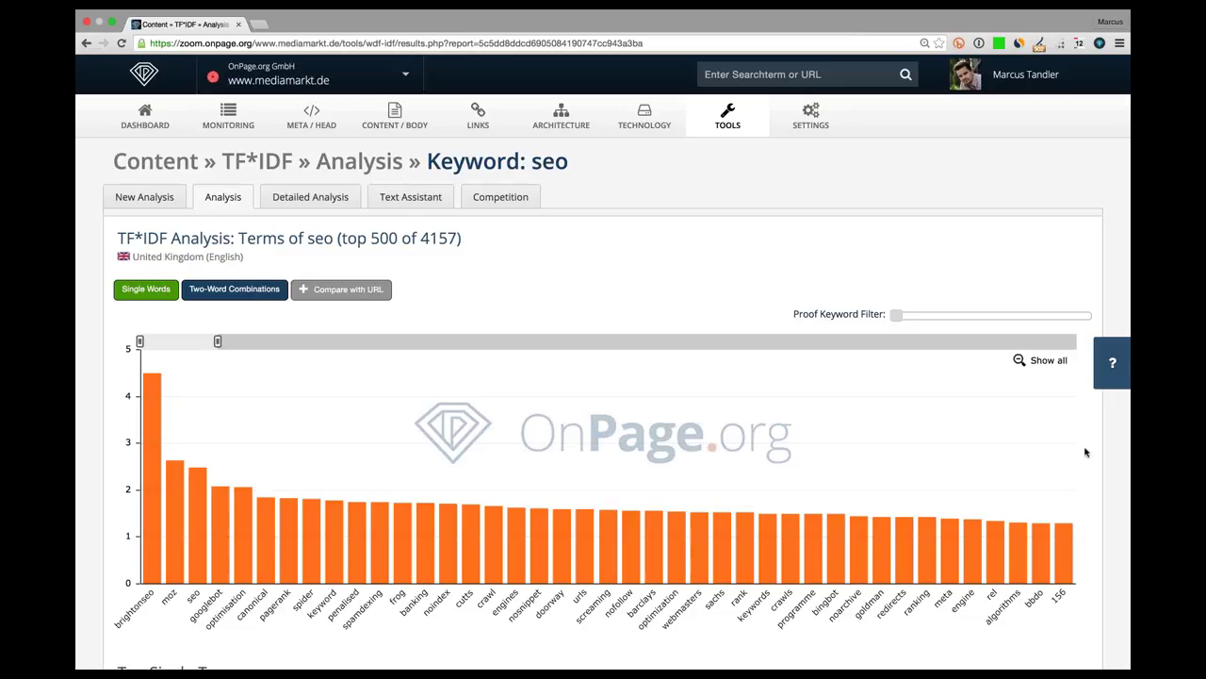
scroll(1085, 453, down, 10)
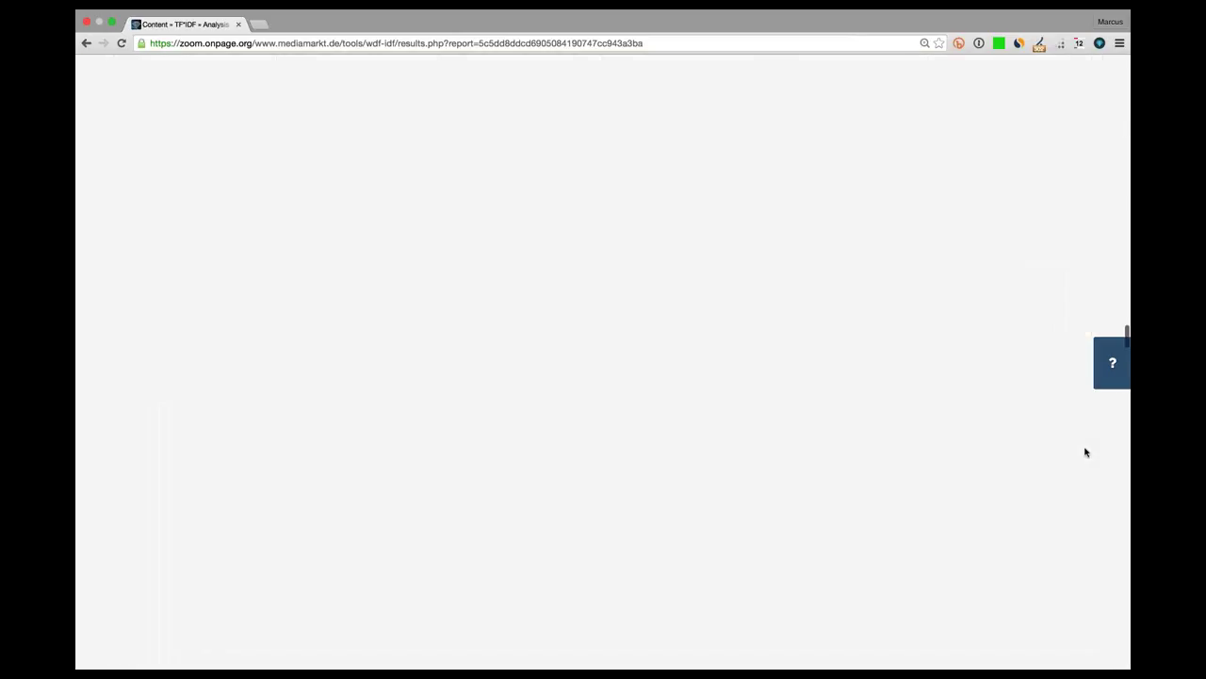
scroll(1085, 452, down, 5)
scroll(1085, 453, down, 5)
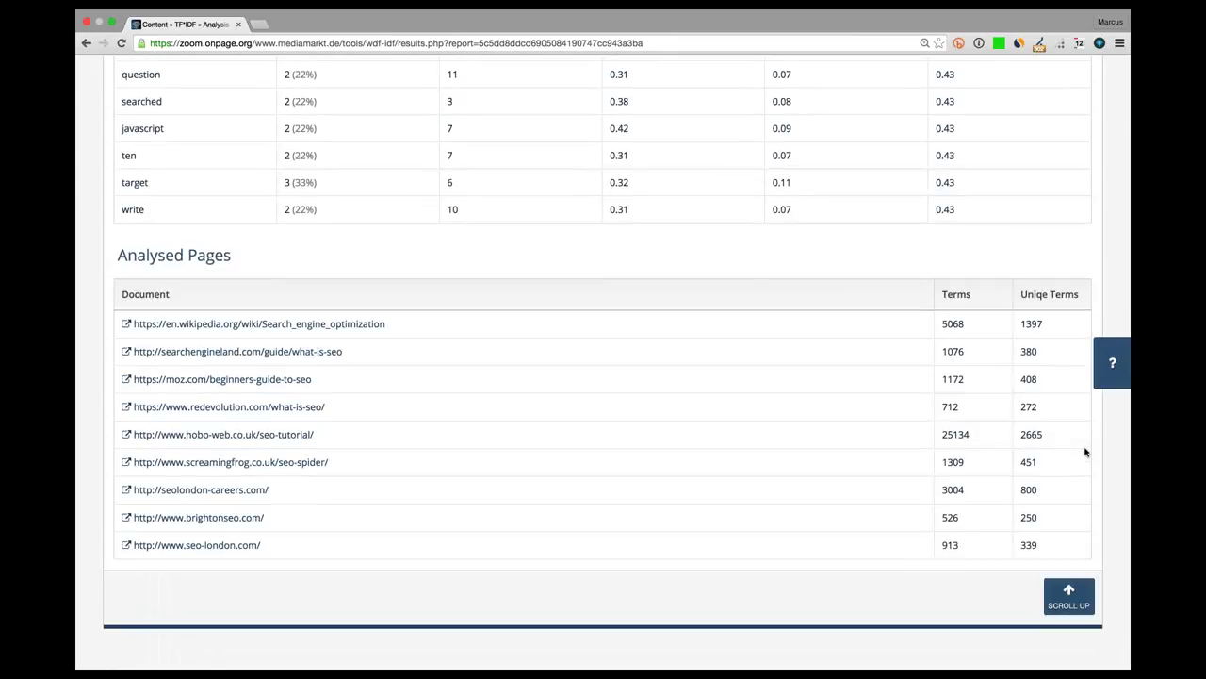
Examine the Analysed Pages table, including the Terms and Unique Terms values of the last listed page
drag(1085, 453, 713, 550)
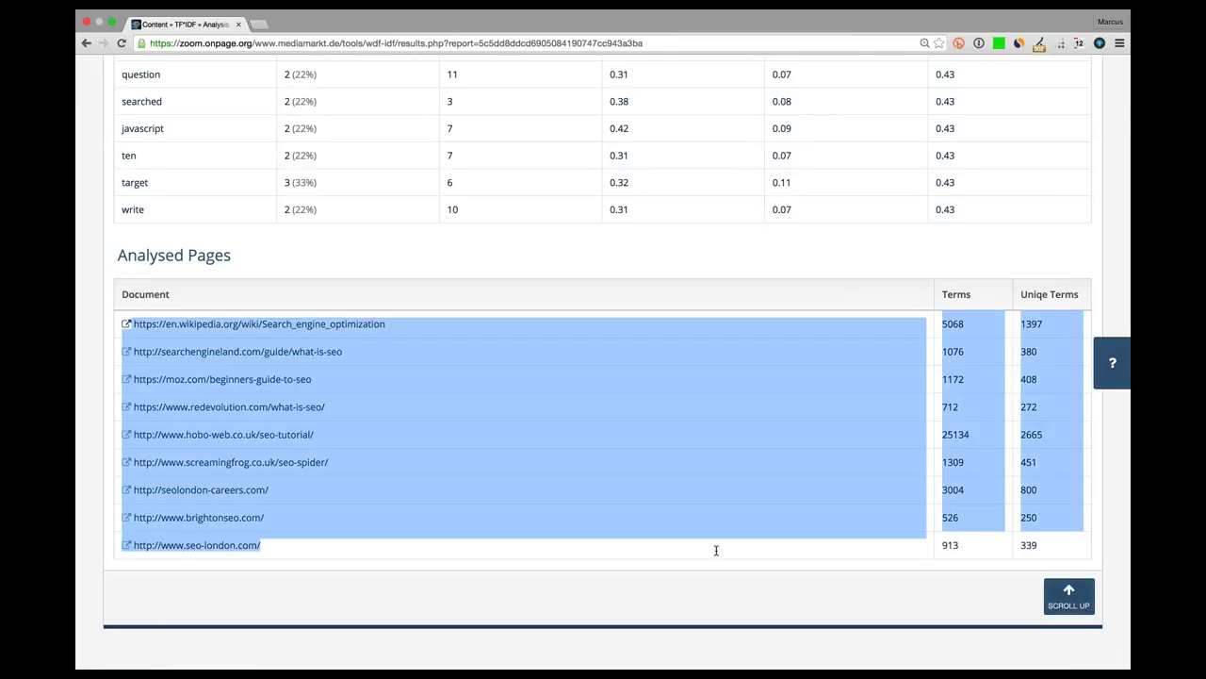
click(629, 577)
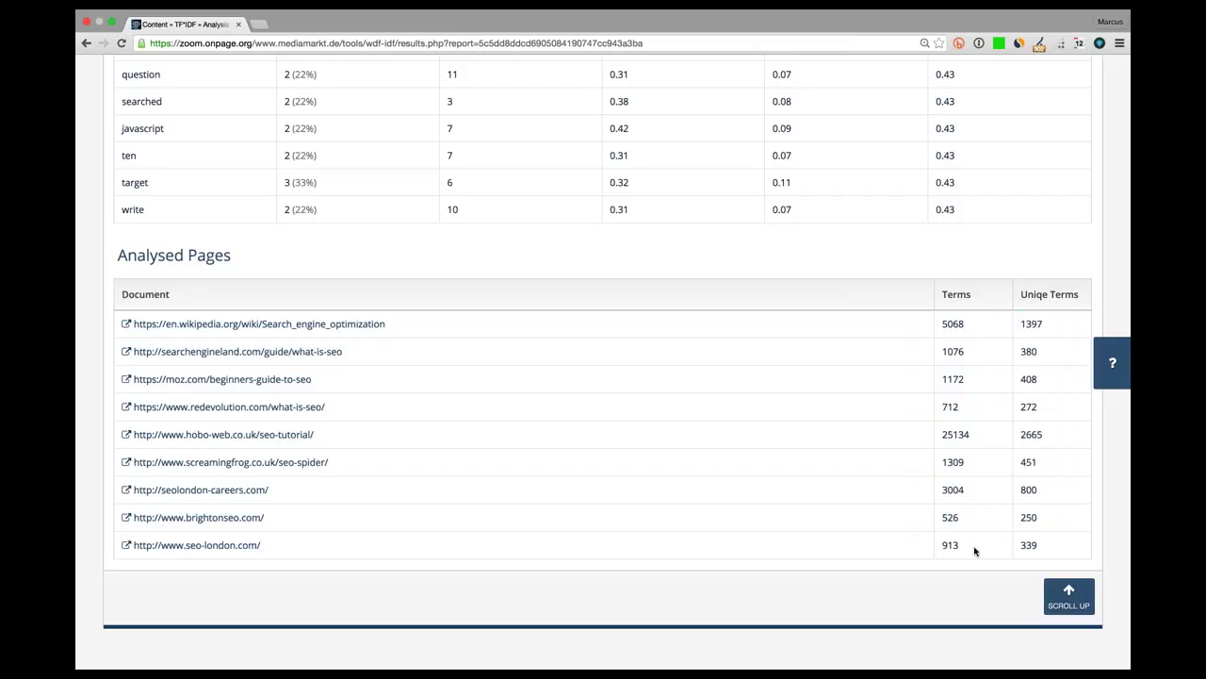
drag(974, 552, 943, 547)
drag(1050, 552, 1019, 547)
scroll(814, 446, up, 20)
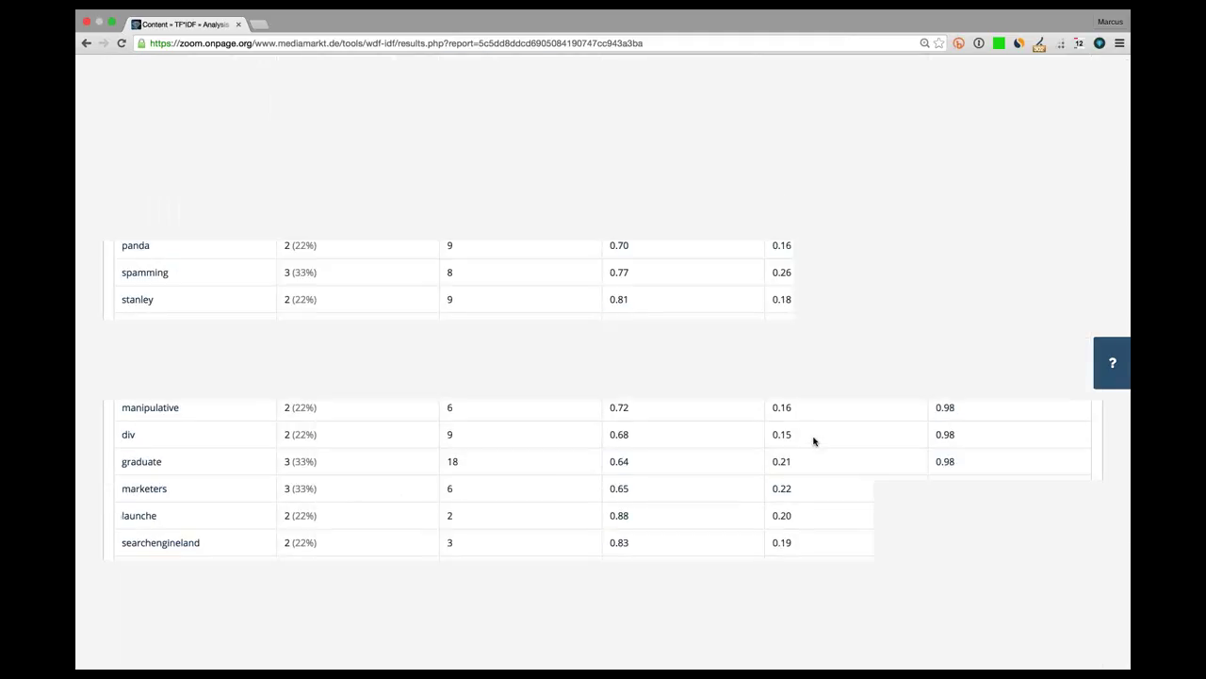
scroll(814, 442, up, 10)
Review the analysis heading's total and top-500 term counts and the term chart, including the spamdexing and brightonseo bars
double_click(443, 237)
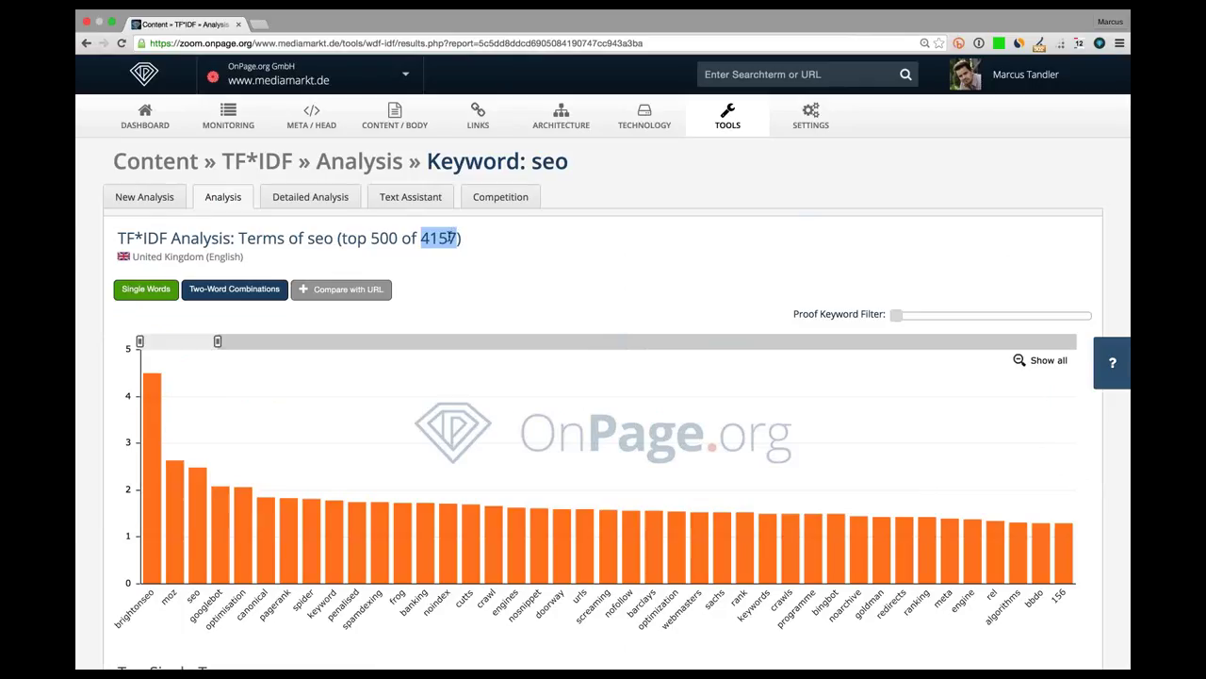
click(361, 241)
drag(361, 240, 341, 244)
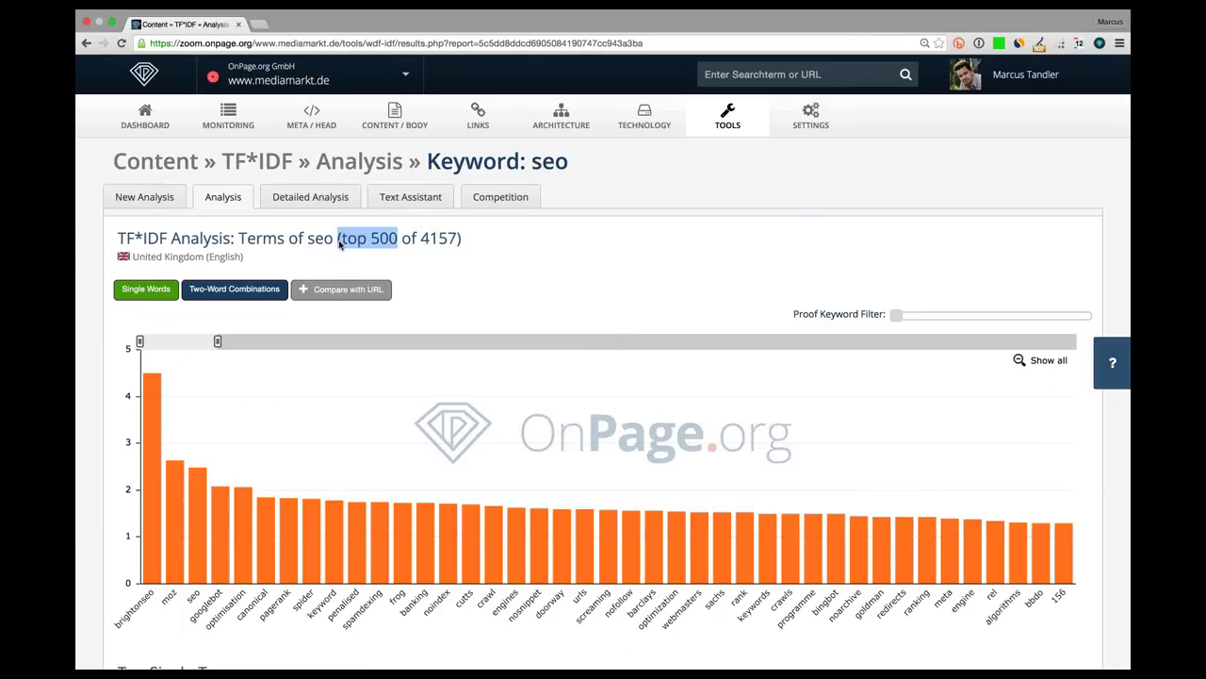
scroll(347, 399, down, 2)
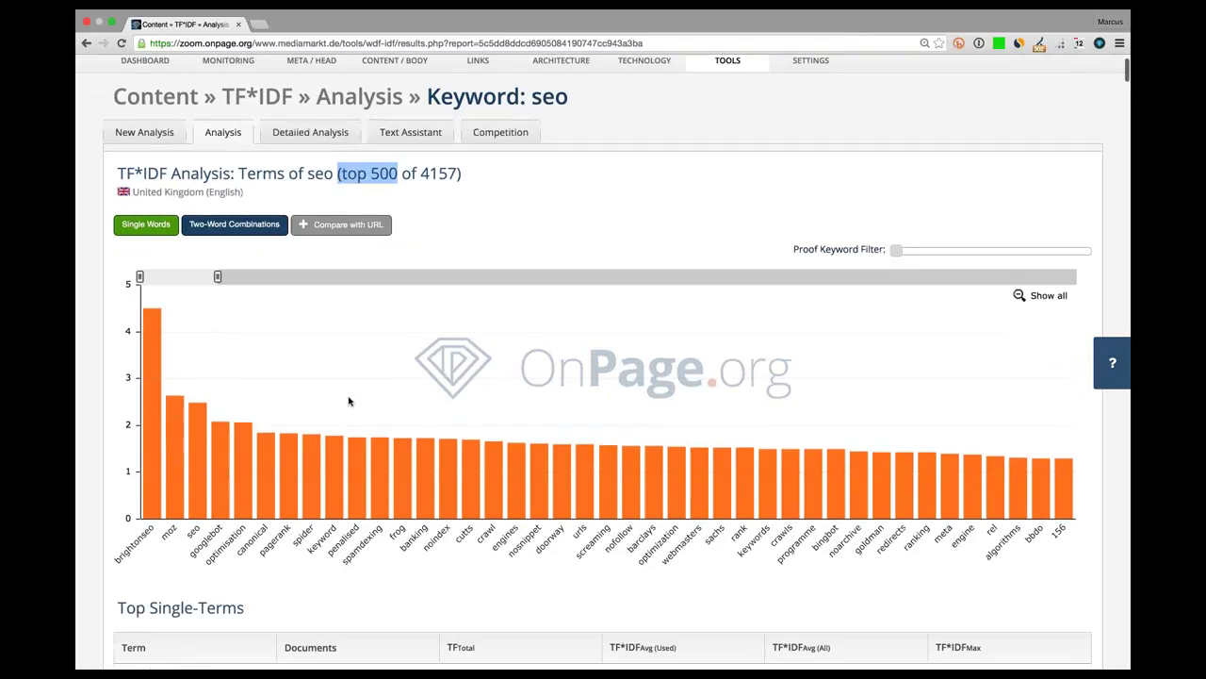
scroll(148, 430, down, 2)
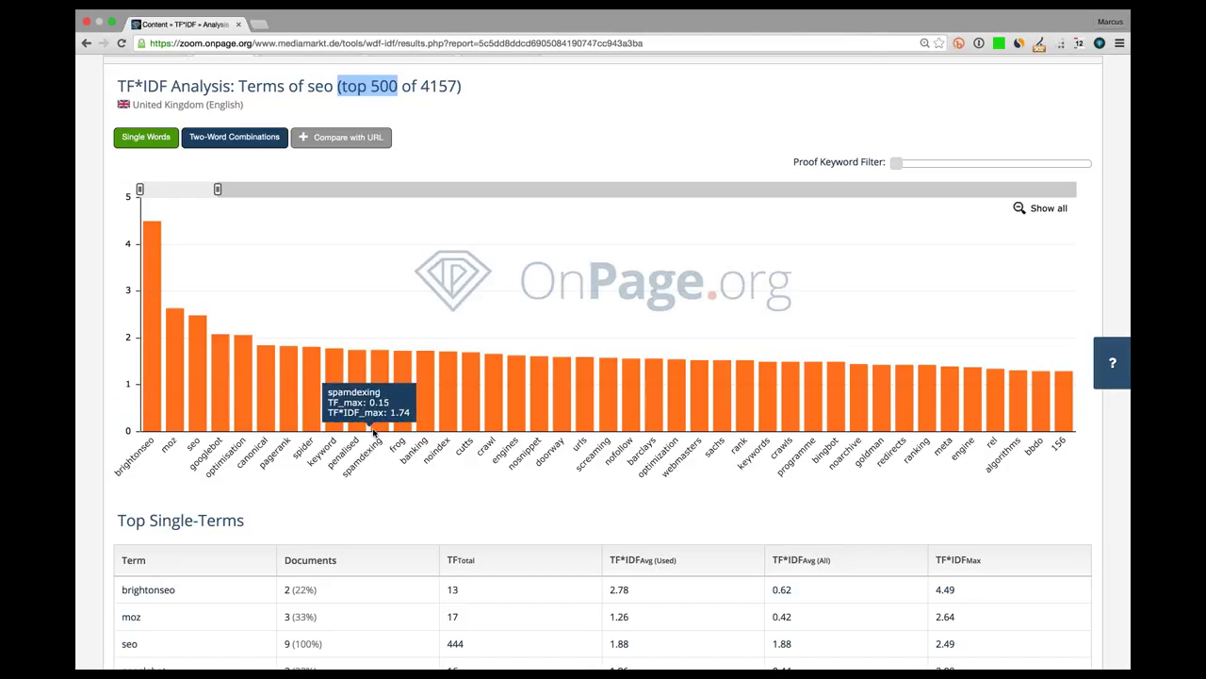
scroll(570, 421, up, 3)
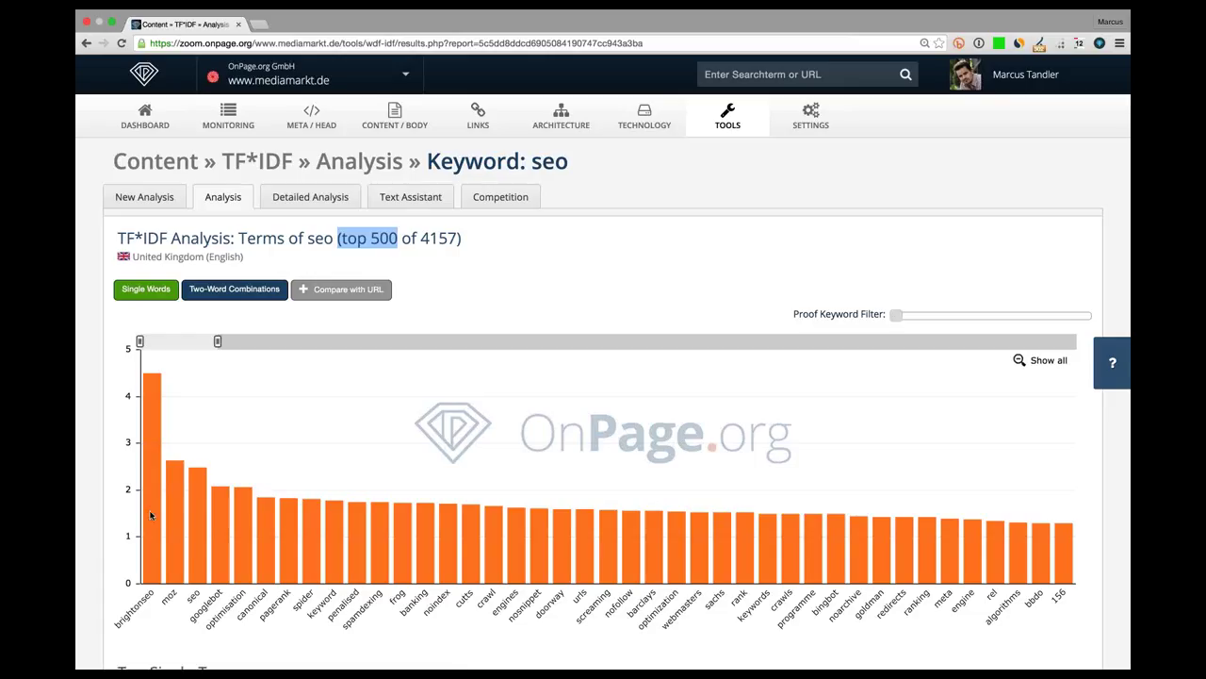
mouse_move(152, 422)
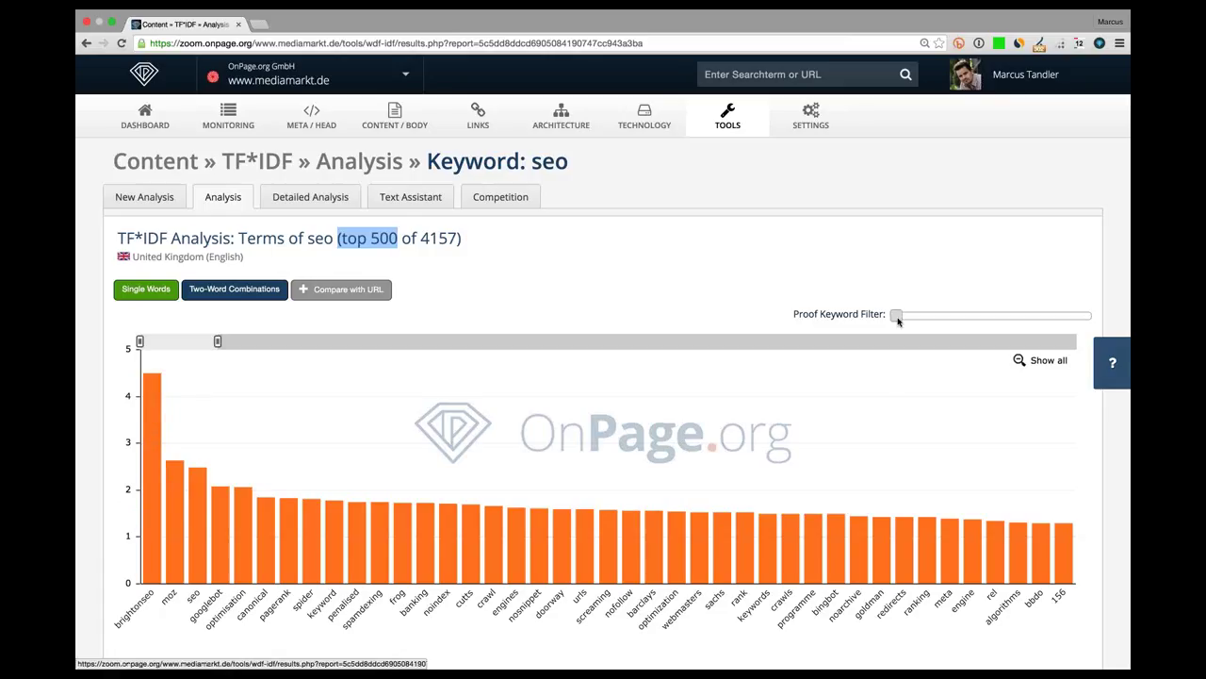
Raise the Proof Keyword Filter to a little over a quarter of its range and look over the filtered chart
drag(897, 320, 951, 317)
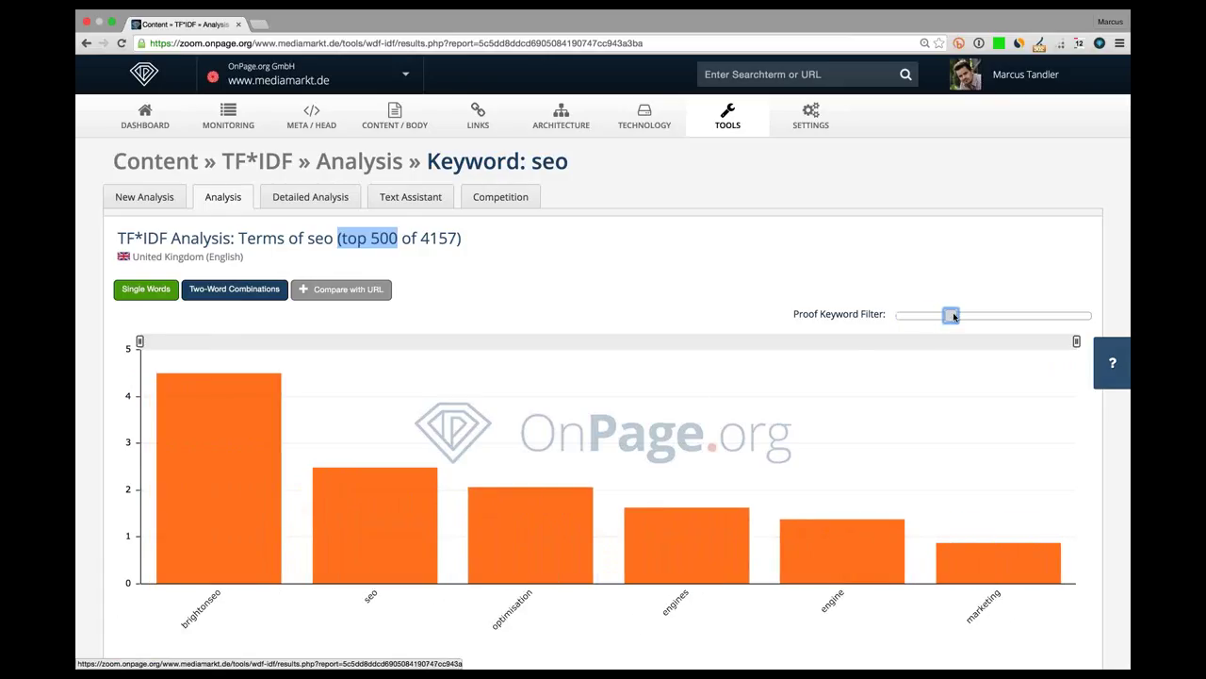
mouse_move(957, 317)
mouse_down()
mouse_move(983, 317)
mouse_move(945, 318)
mouse_move(956, 318)
mouse_up()
scroll(612, 442, down, 1)
scroll(612, 442, down, 2)
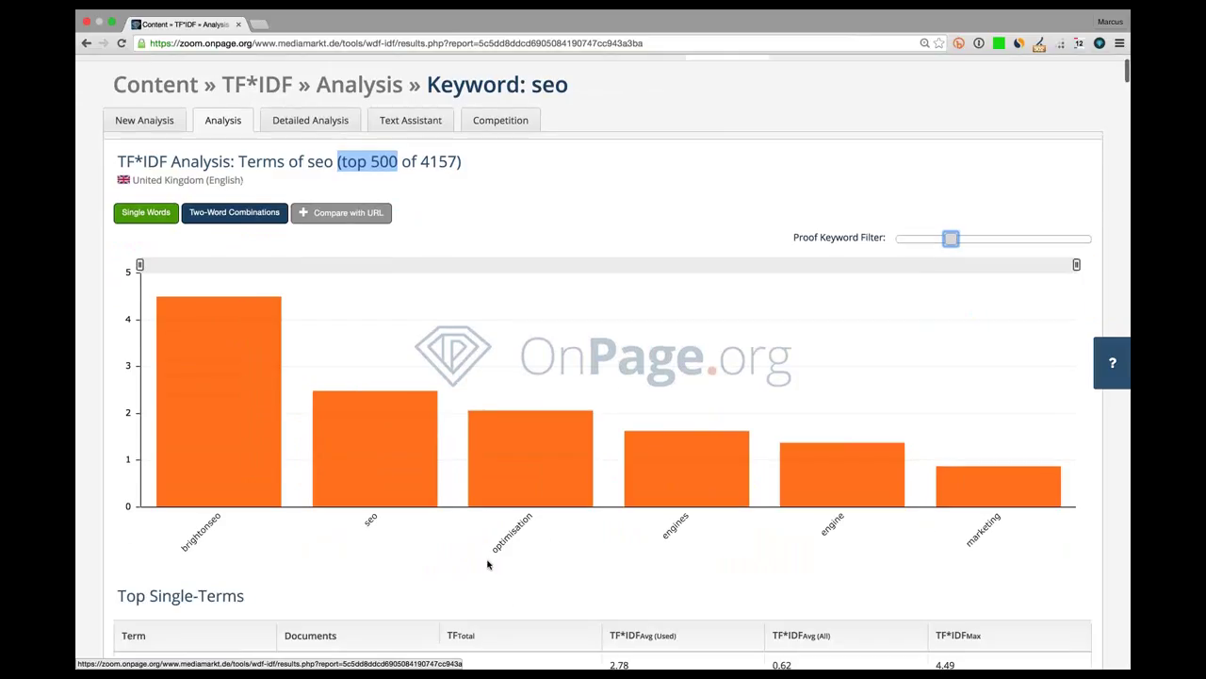
scroll(987, 541, up, 3)
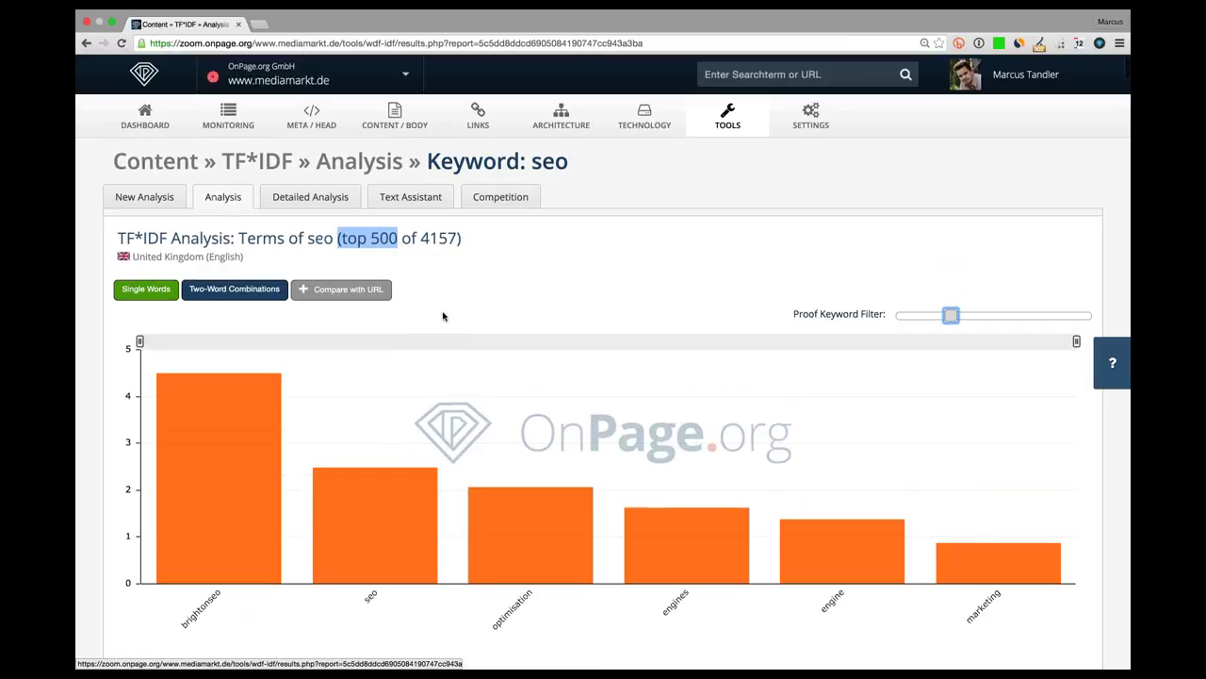
Open google.co.uk in a new browser tab and search for "seo"
key(super+l)
text(g)
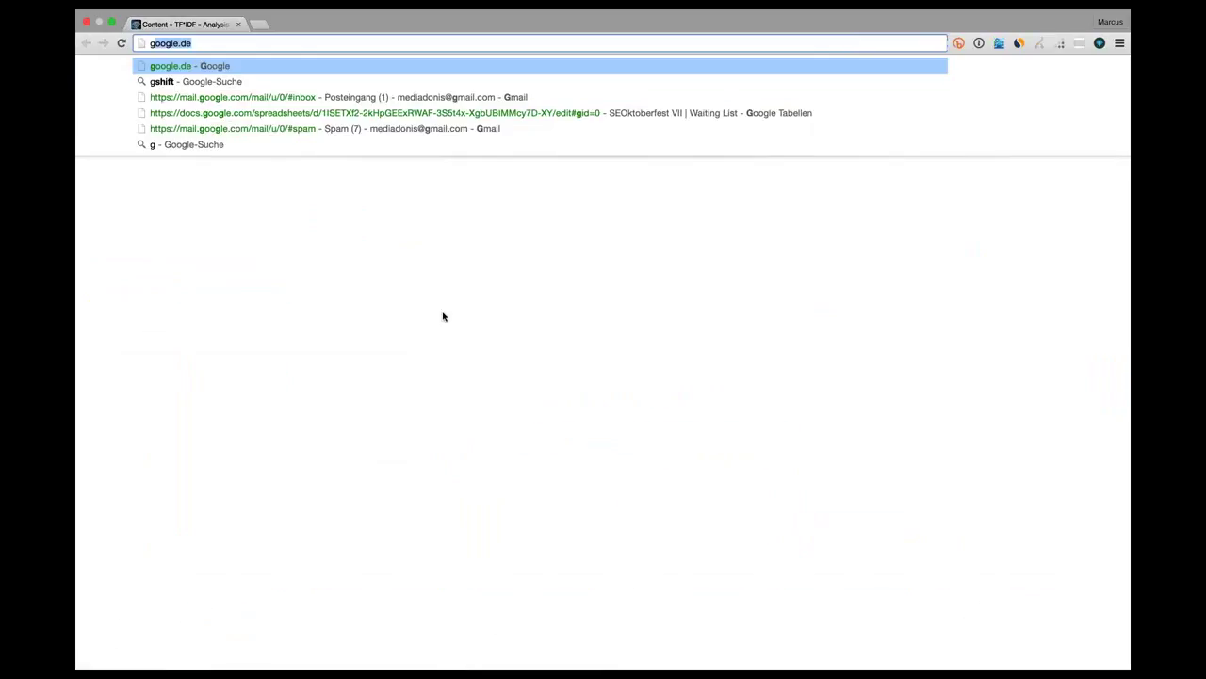
text(oogle.co.uk)
key(Return)
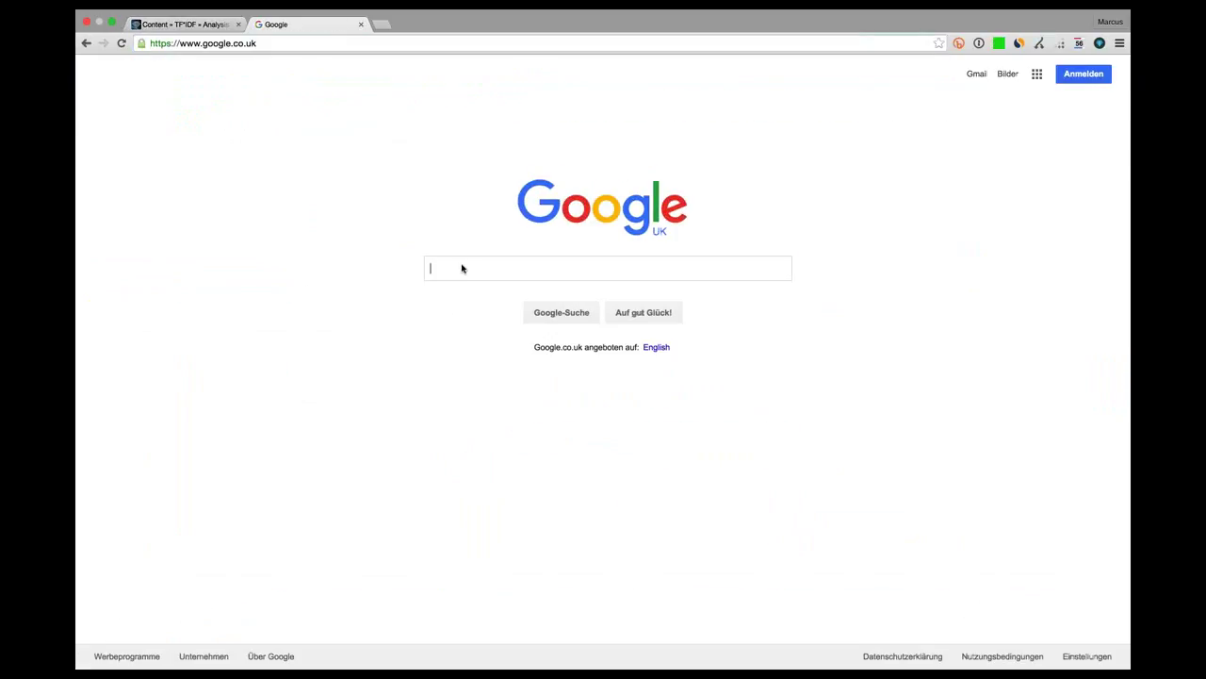
text(seo)
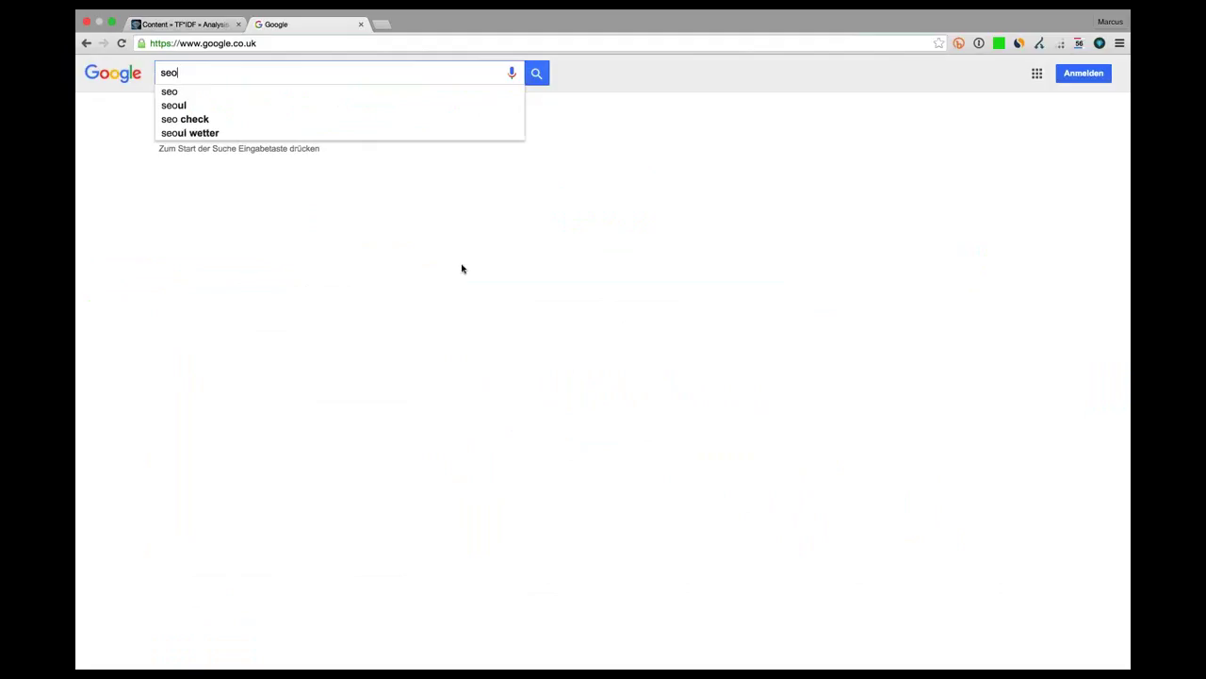
key(Return)
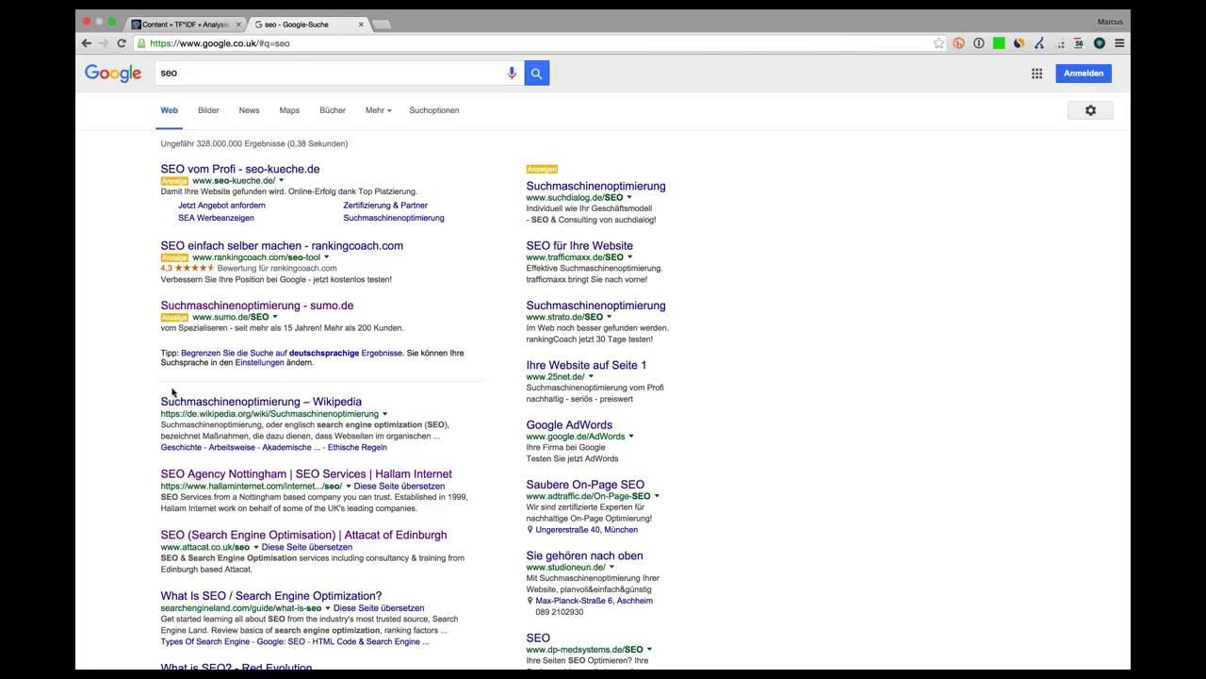
Open the SEOmark SEO Consultancy & Services site from the second results page, take its URL and return to the TF*IDF report
scroll(173, 391, down, 5)
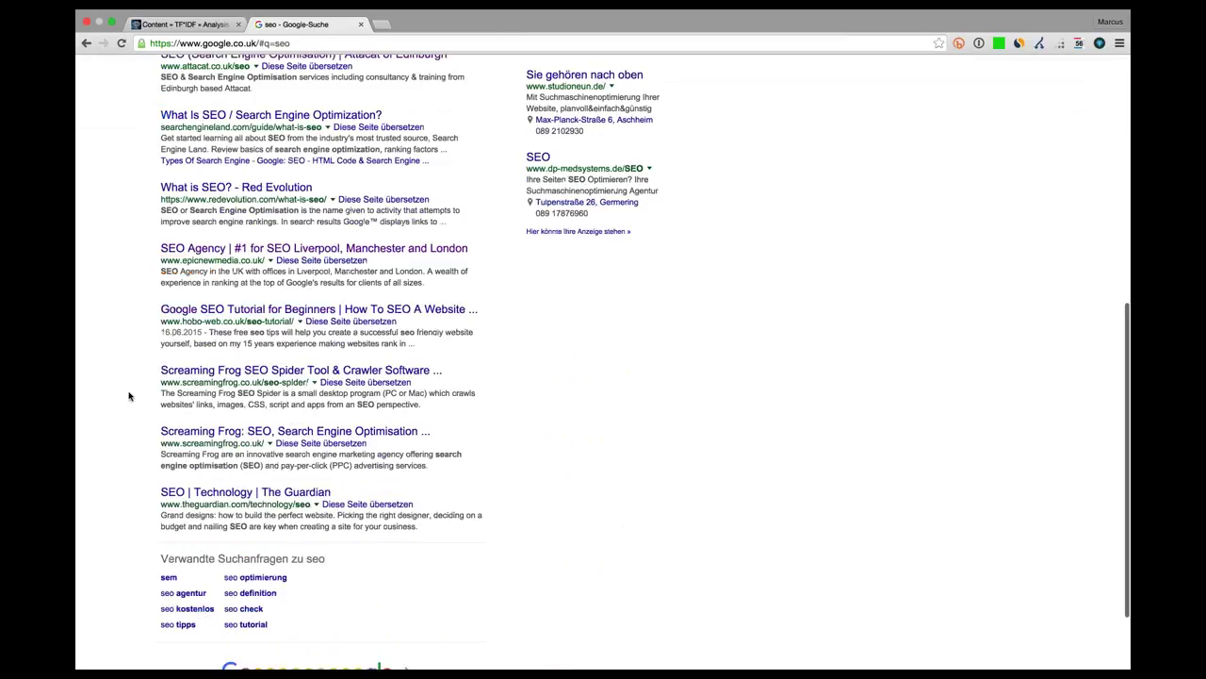
scroll(283, 491, down, 2)
click(412, 586)
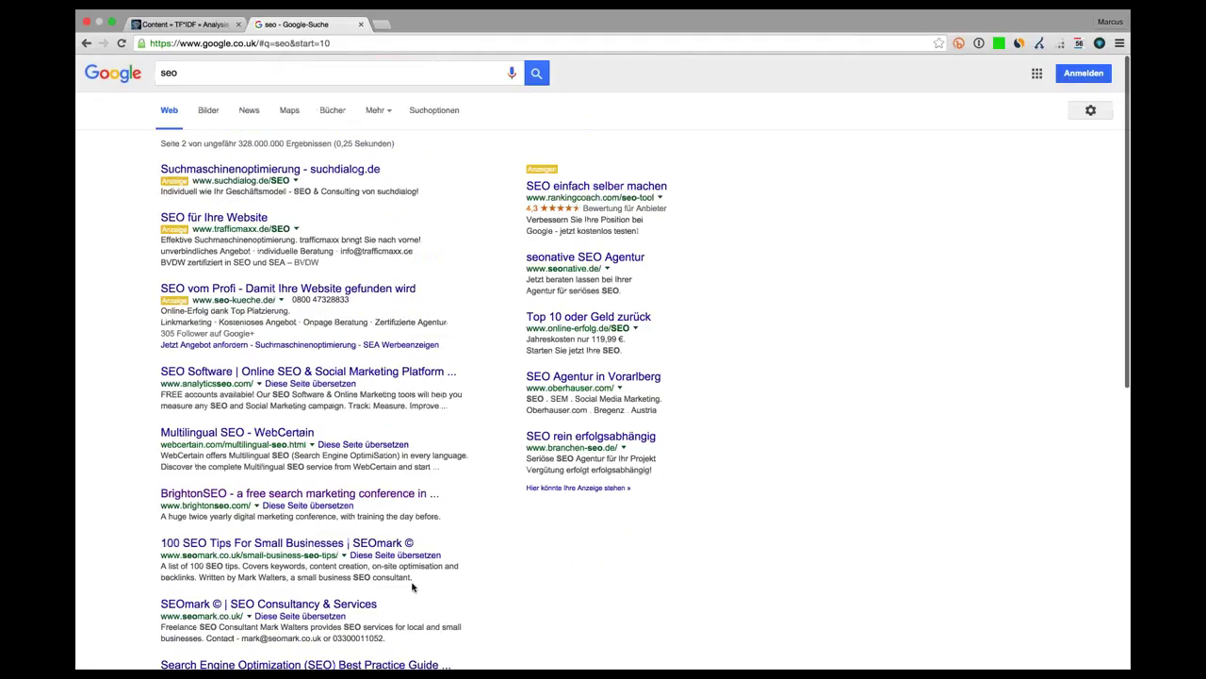
scroll(412, 586, down, 3)
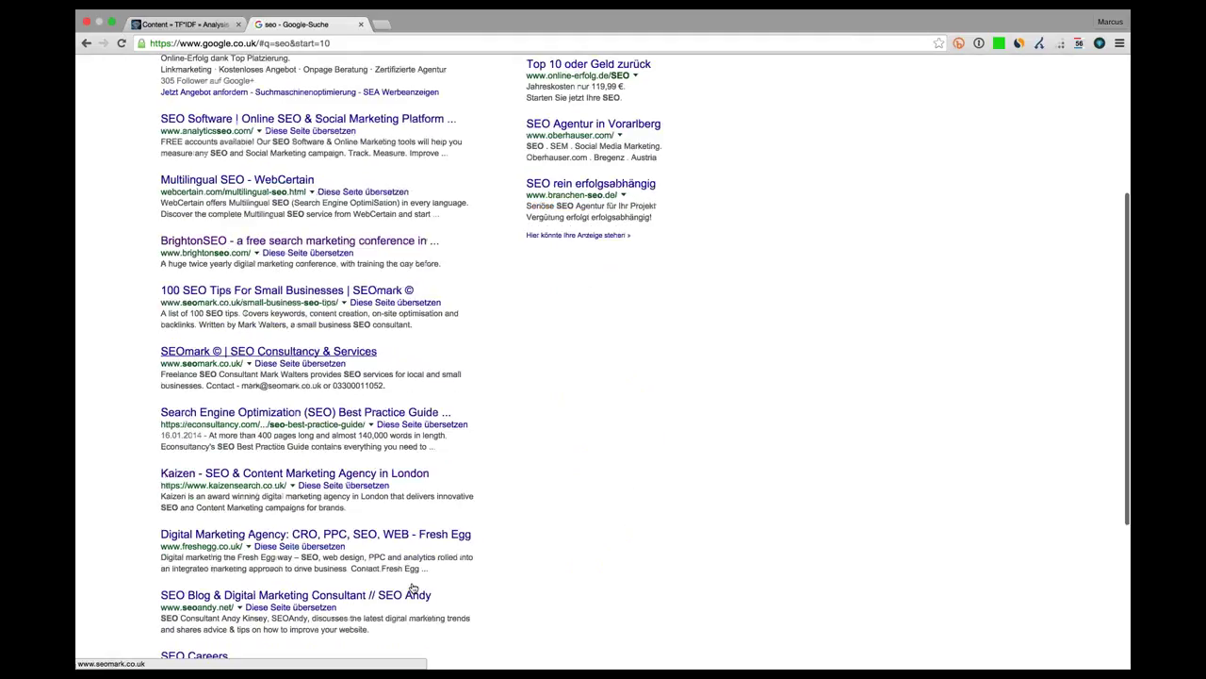
scroll(412, 586, down, 1)
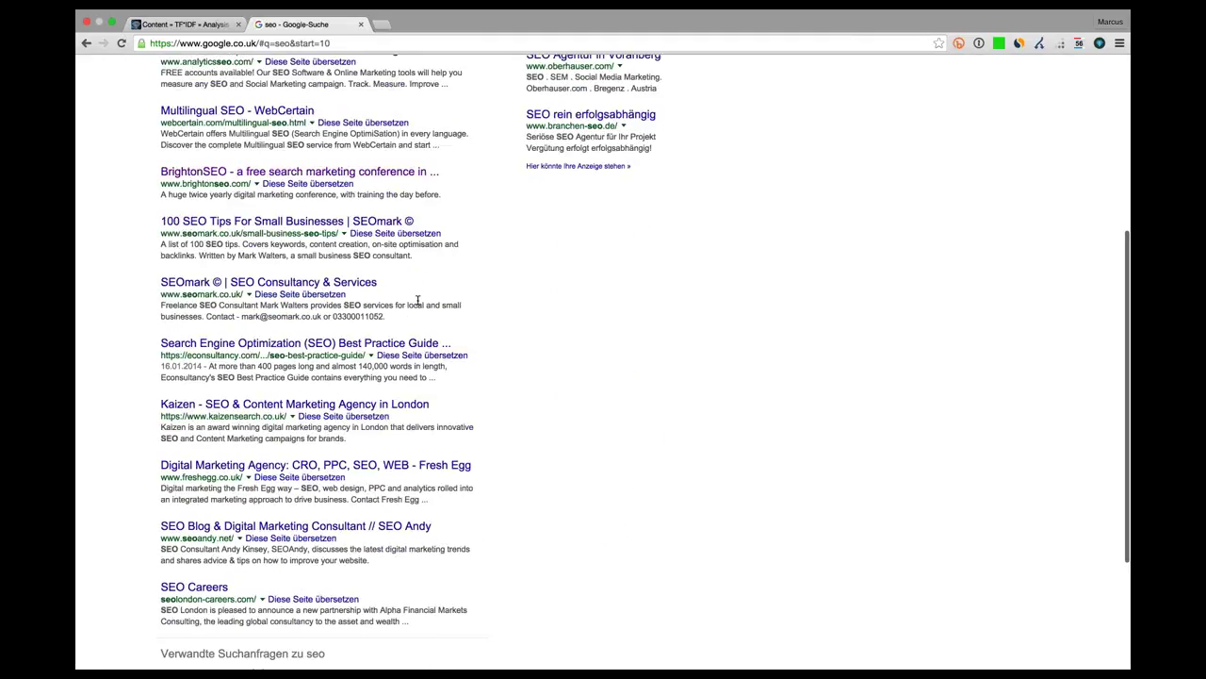
click(250, 285)
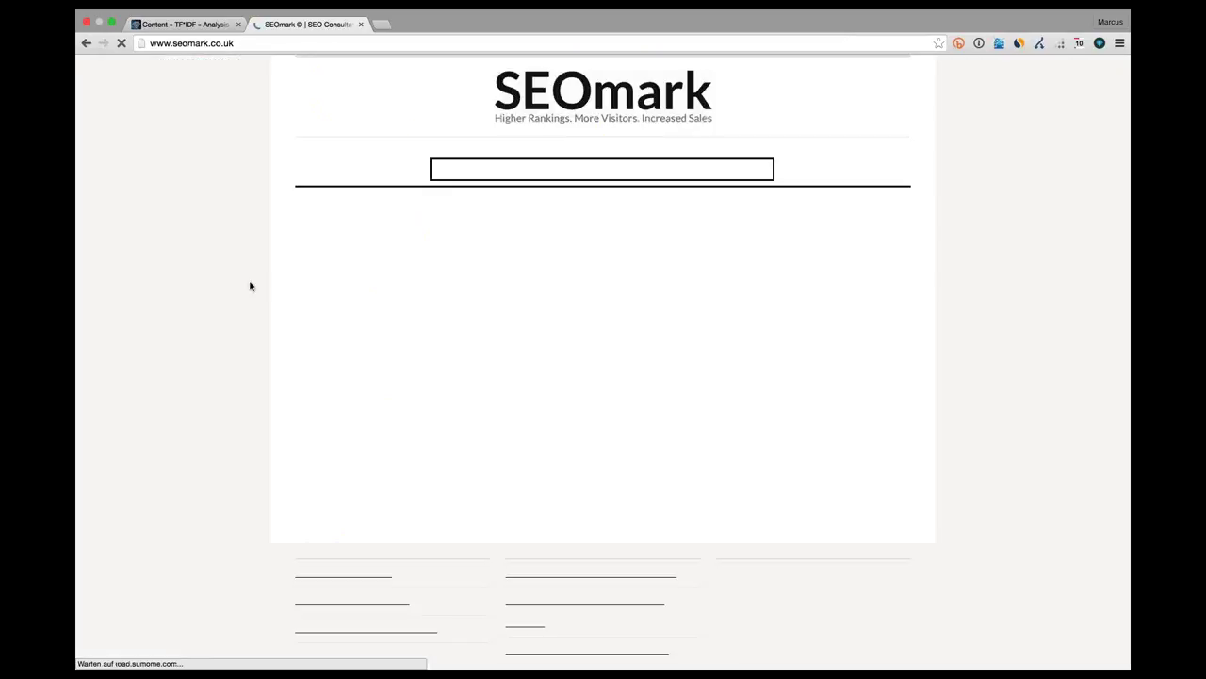
key(super+l)
key(BackSpace)
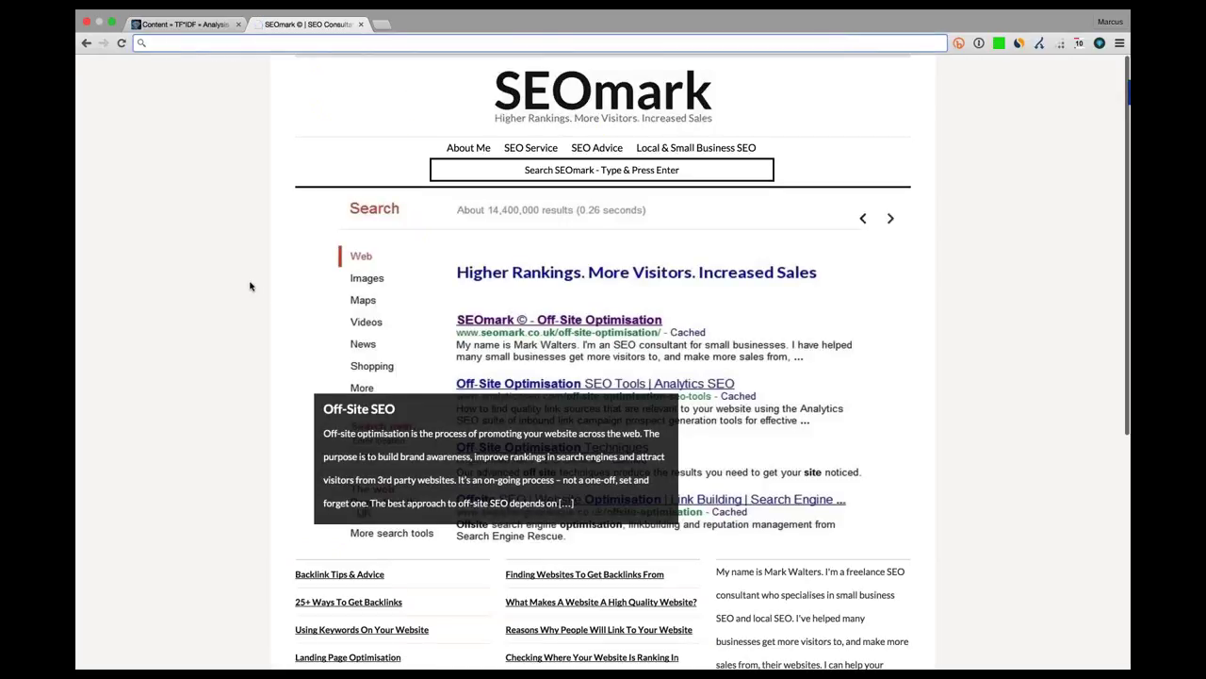
key(super+w)
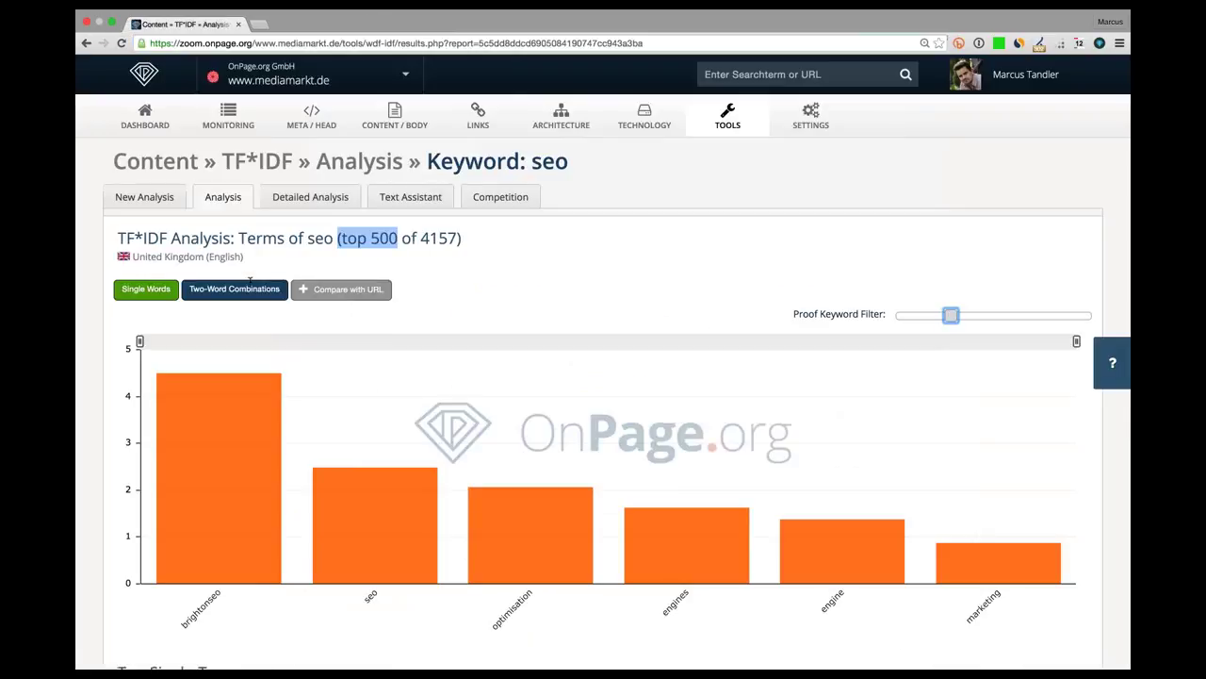
click(349, 295)
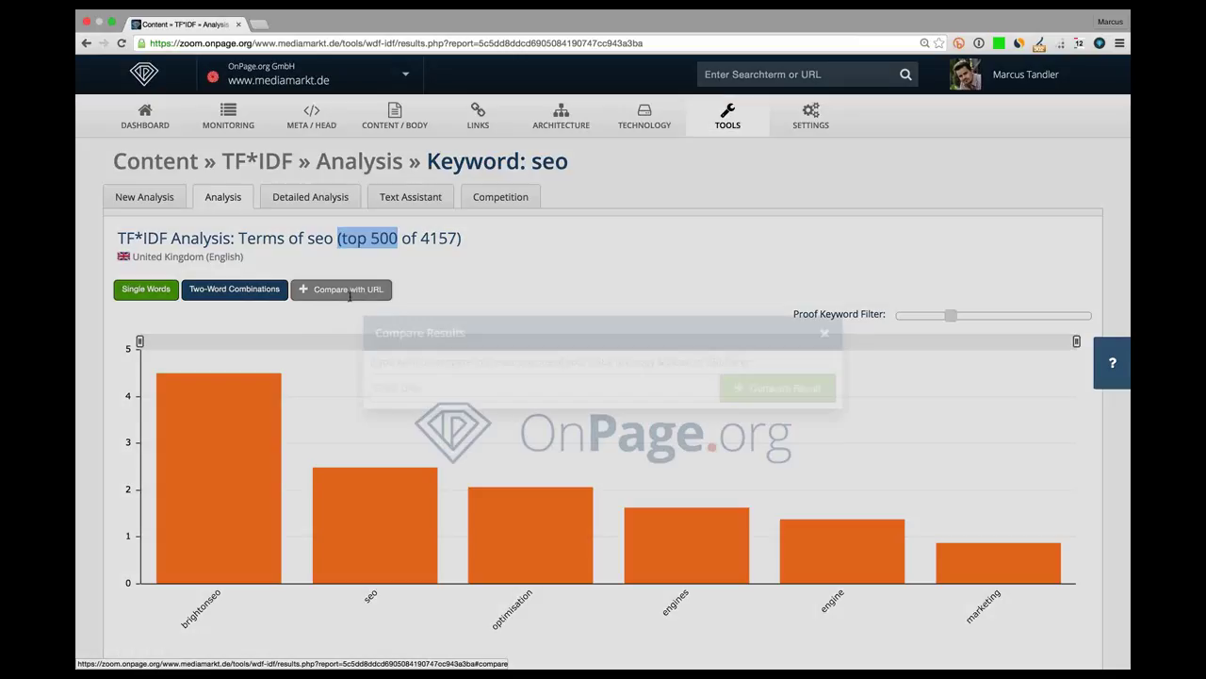
text(http://www.seomark.co.uk/)
click(780, 393)
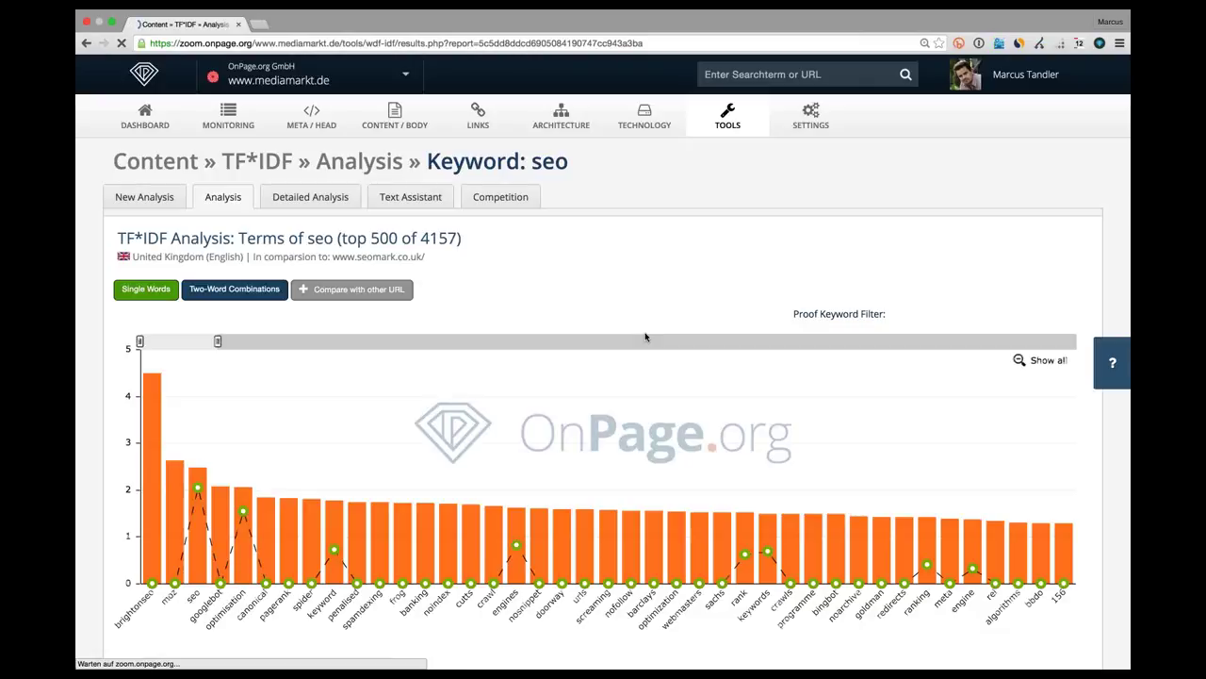
Set the Proof Keyword Filter of the comparison chart to slightly under a quarter of its range
scroll(848, 283, down, 1)
drag(921, 266, 947, 270)
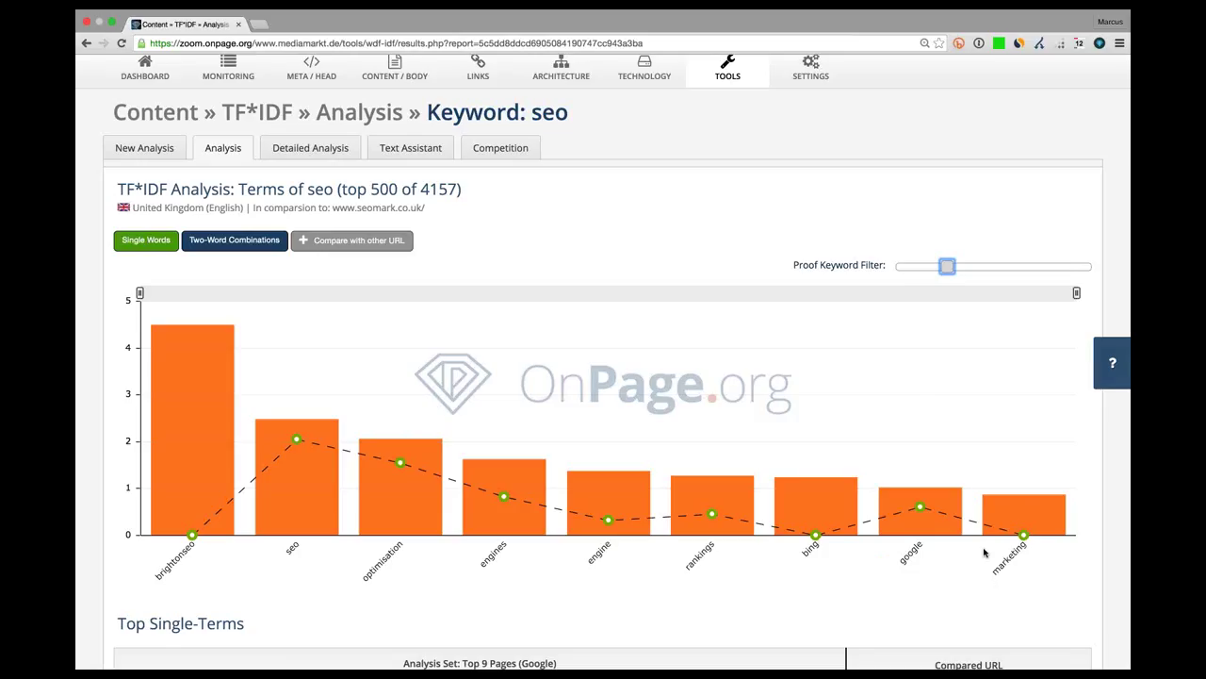
click(941, 268)
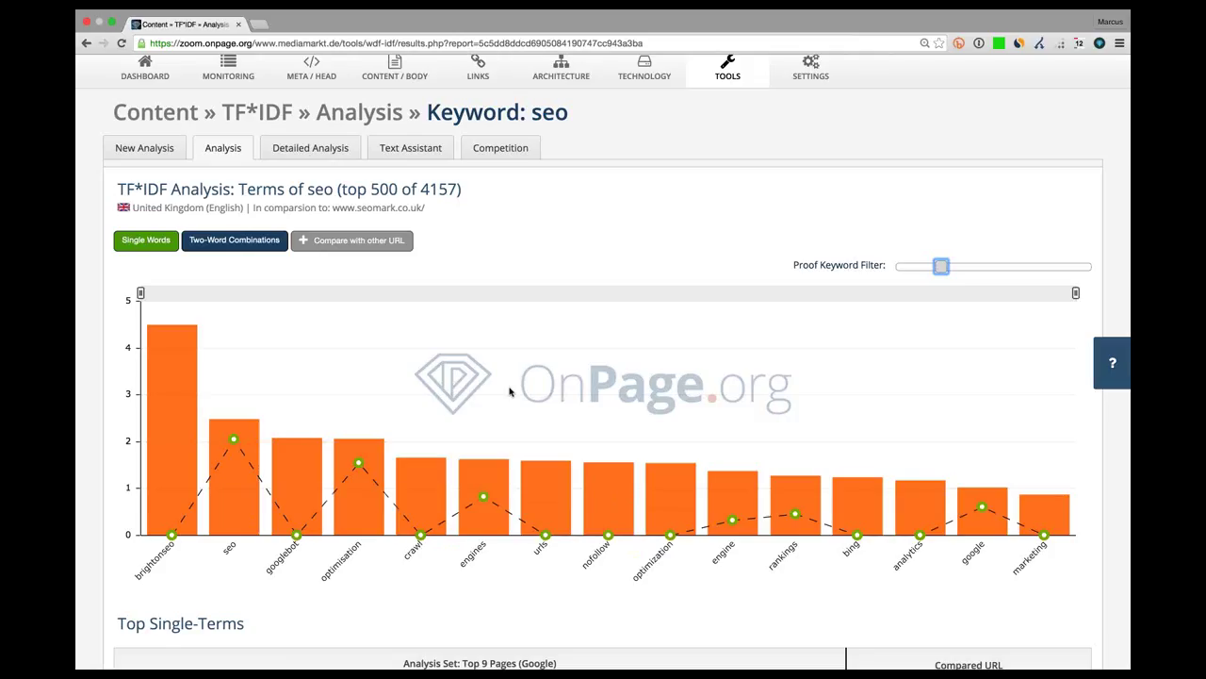
Open the Detailed Analysis, inspect its chart bars against the compared page, and switch to the Text Assistant
scroll(510, 391, up, 1)
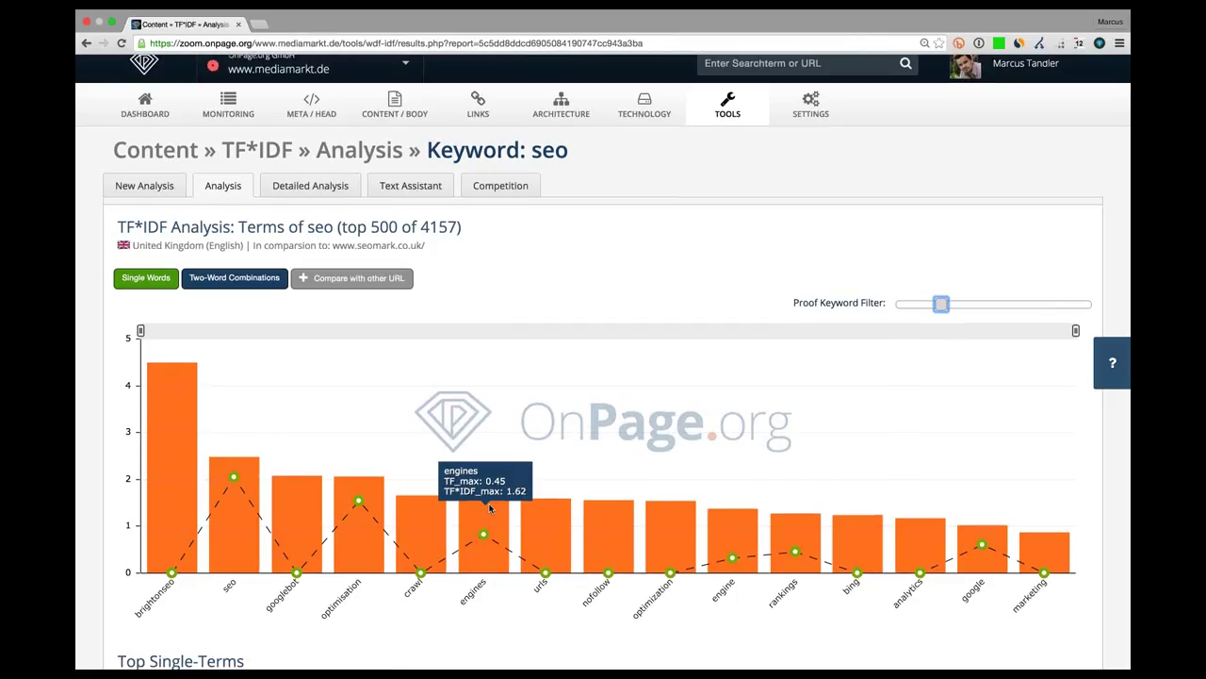
scroll(338, 360, up, 1)
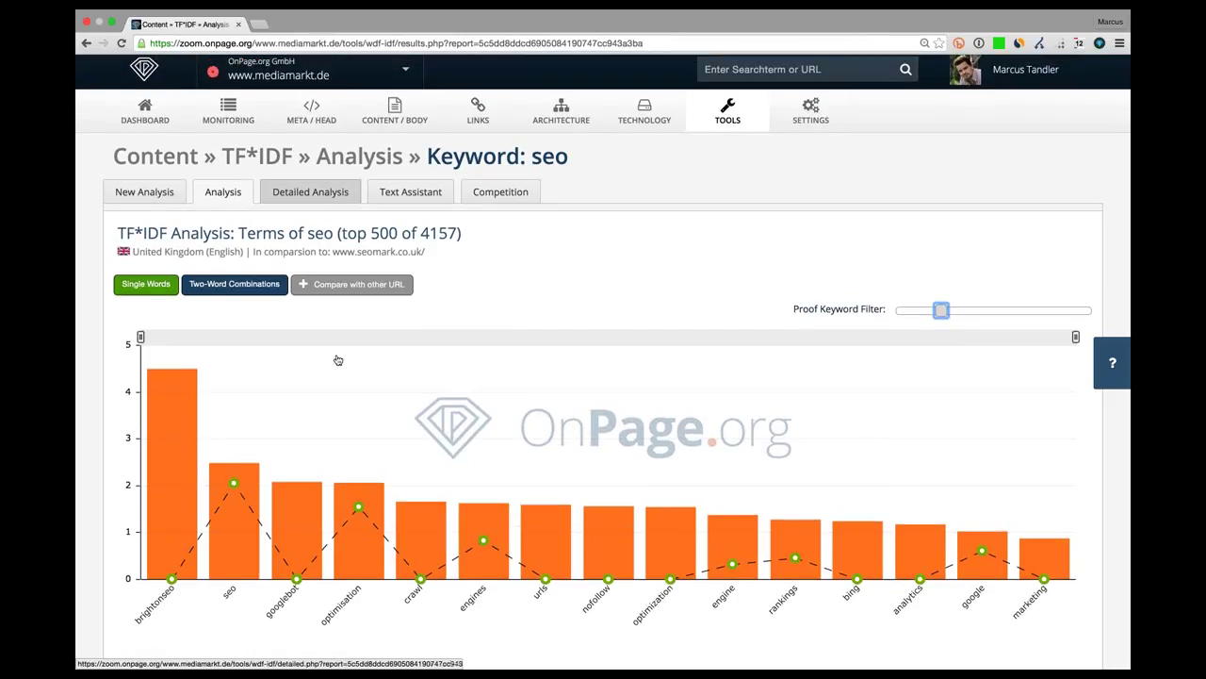
key(Return)
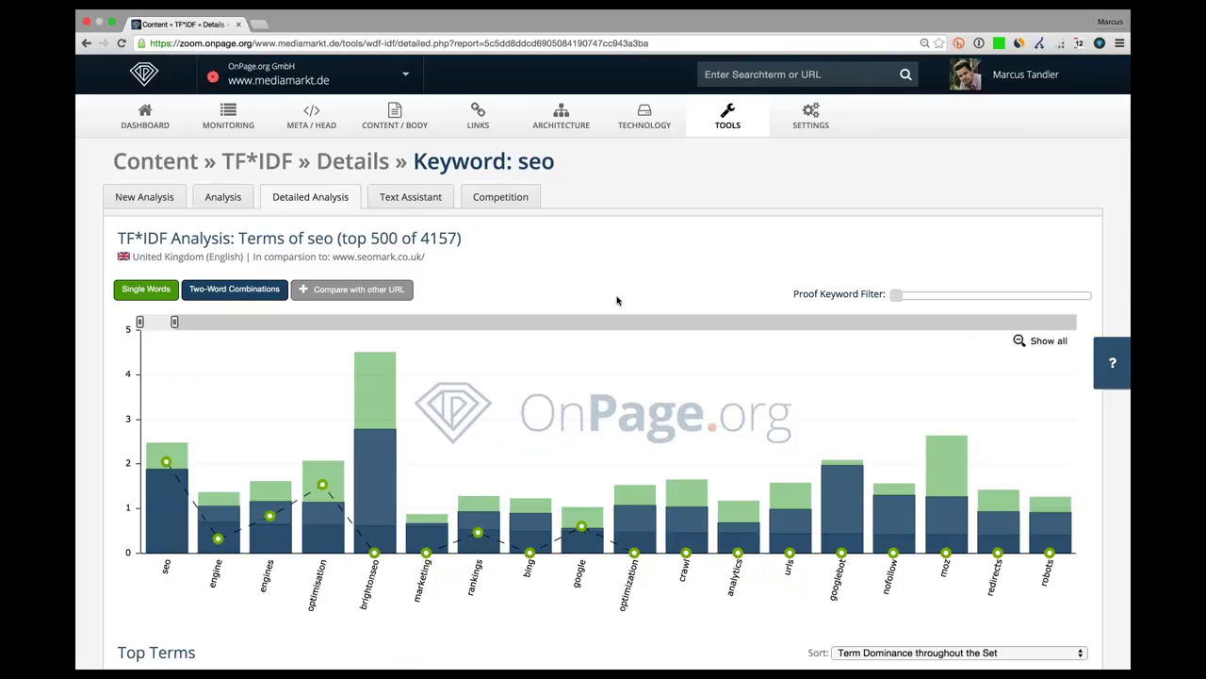
scroll(618, 300, down, 1)
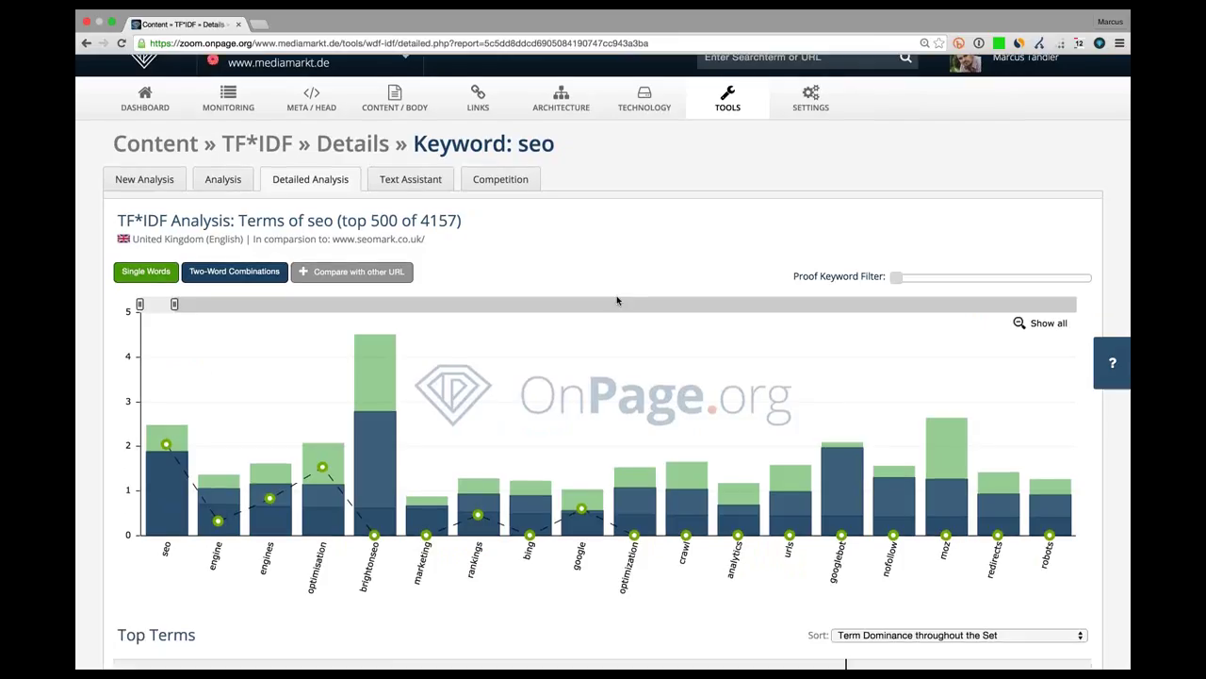
mouse_move(367, 468)
mouse_move(175, 530)
mouse_move(374, 519)
mouse_move(571, 534)
scroll(601, 572, up, 1)
click(412, 215)
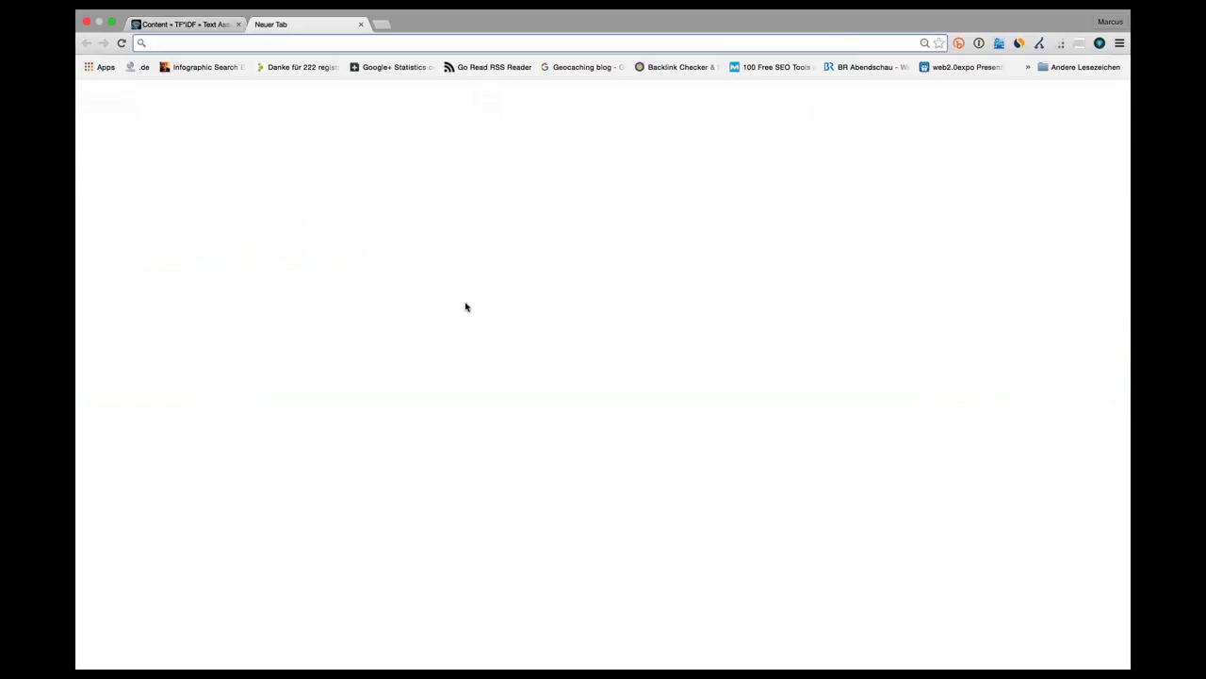
text(seosm)
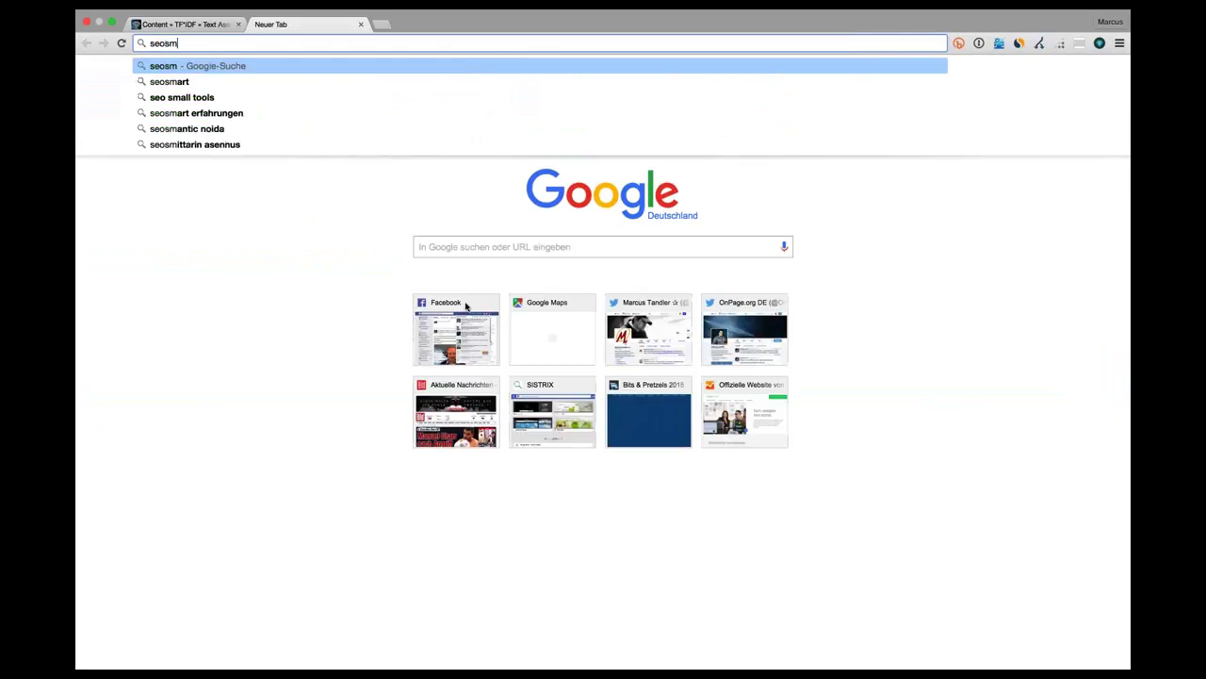
key(BackSpace)
key(BackSpace)
key(BackSpace)
key(BackSpace)
key(BackSpace)
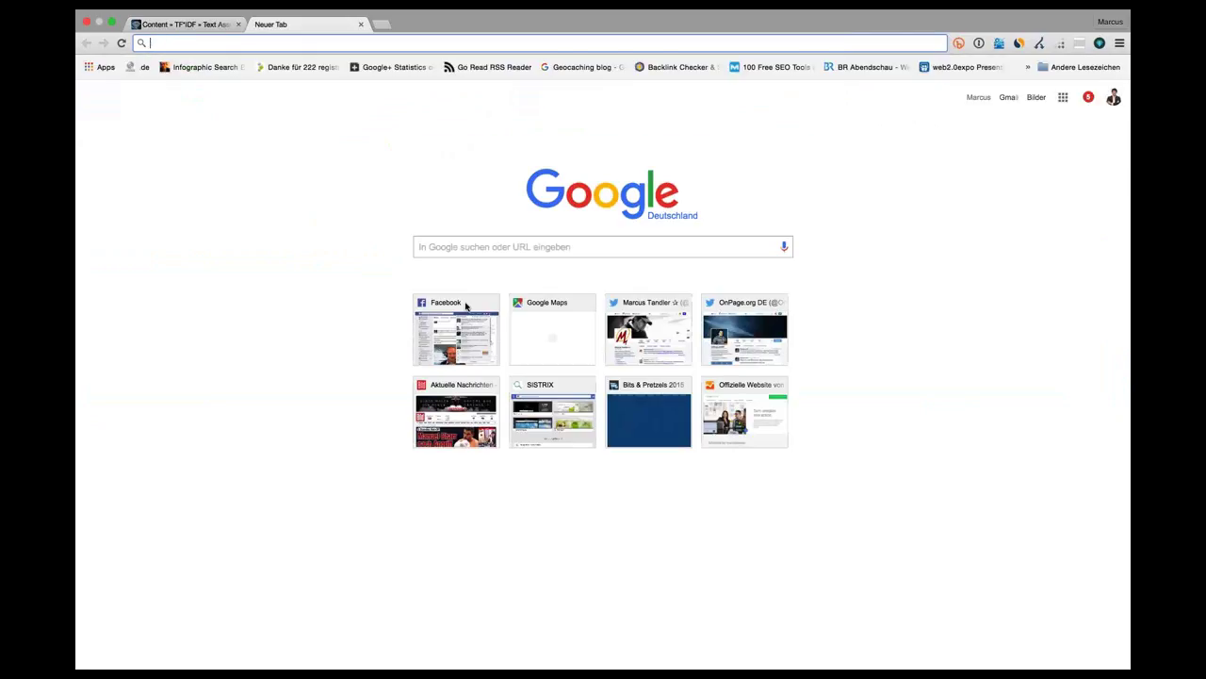
Search google.co.uk for "seo" and open the Kaizen SEO & Content Marketing site from the second results page
text(google.co)
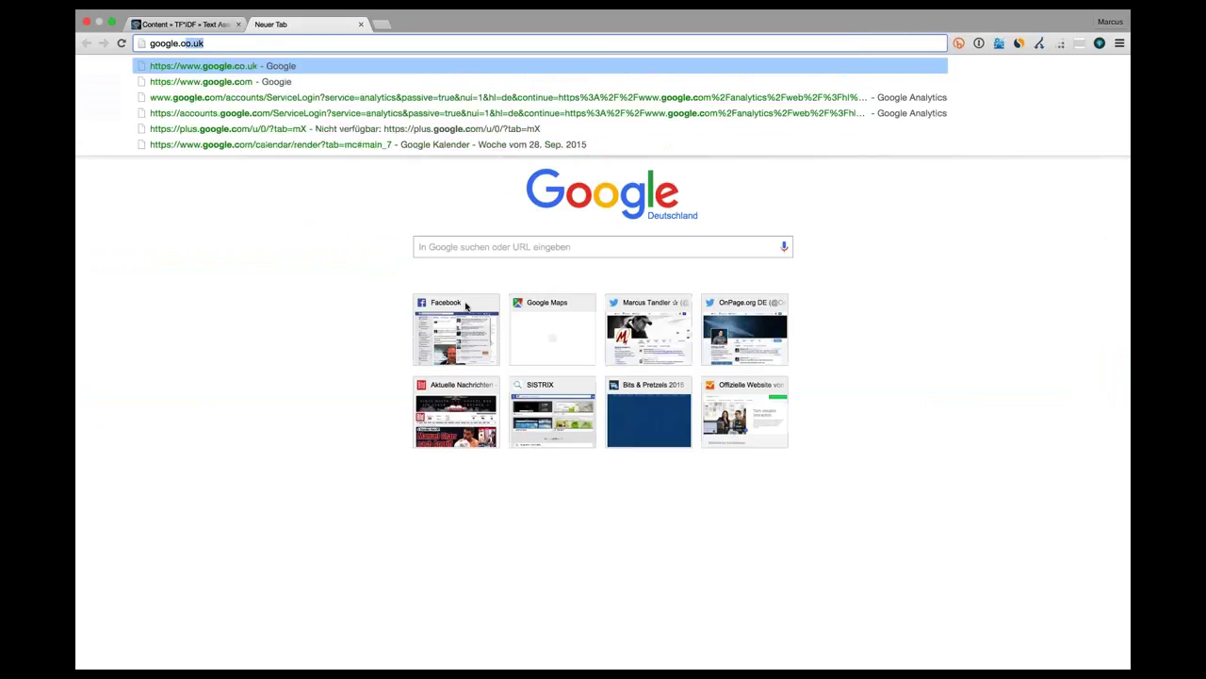
key(Return)
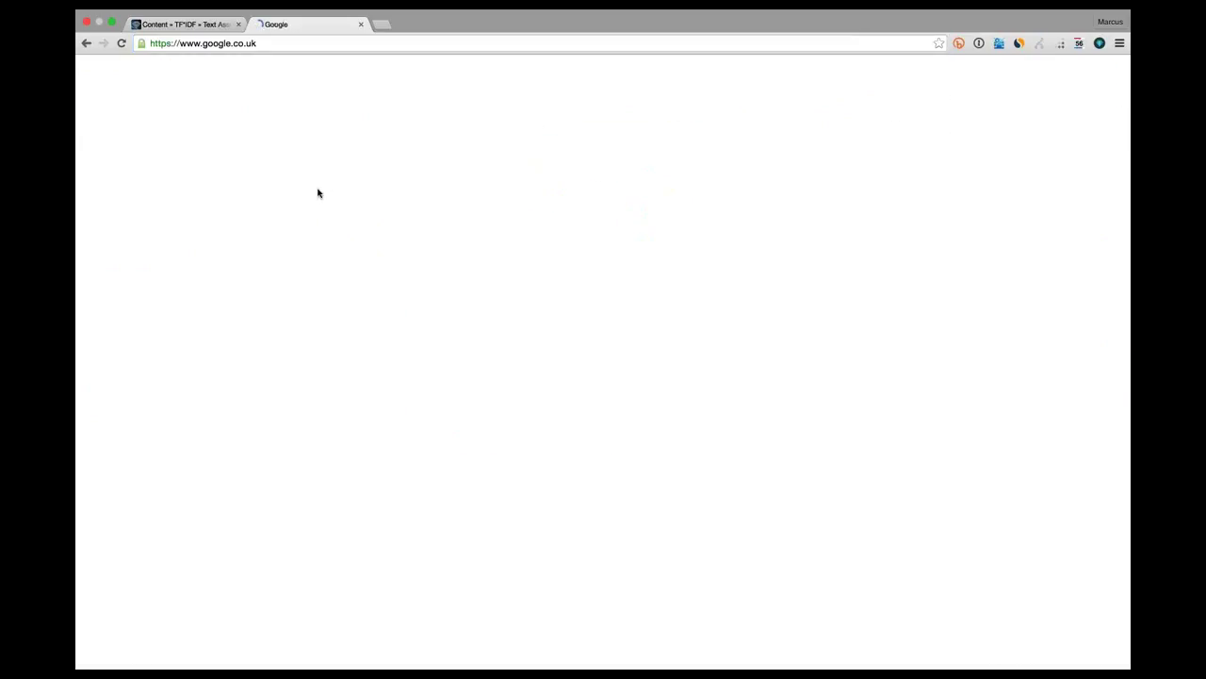
text(seo)
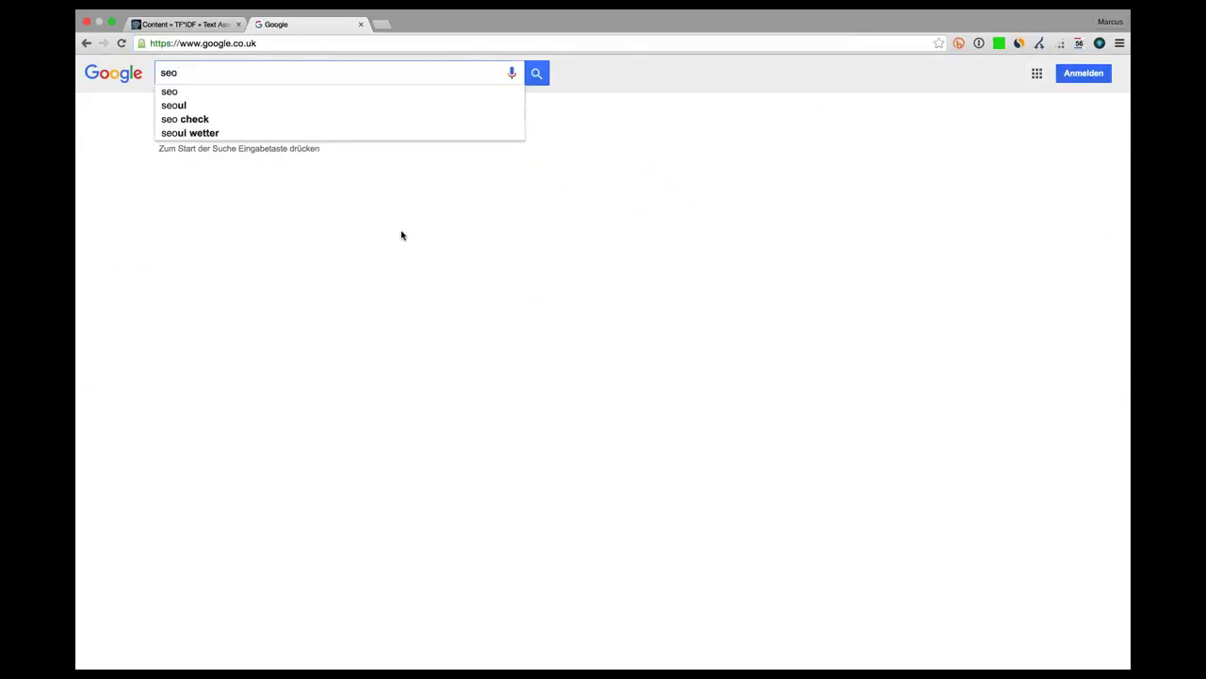
key(Return)
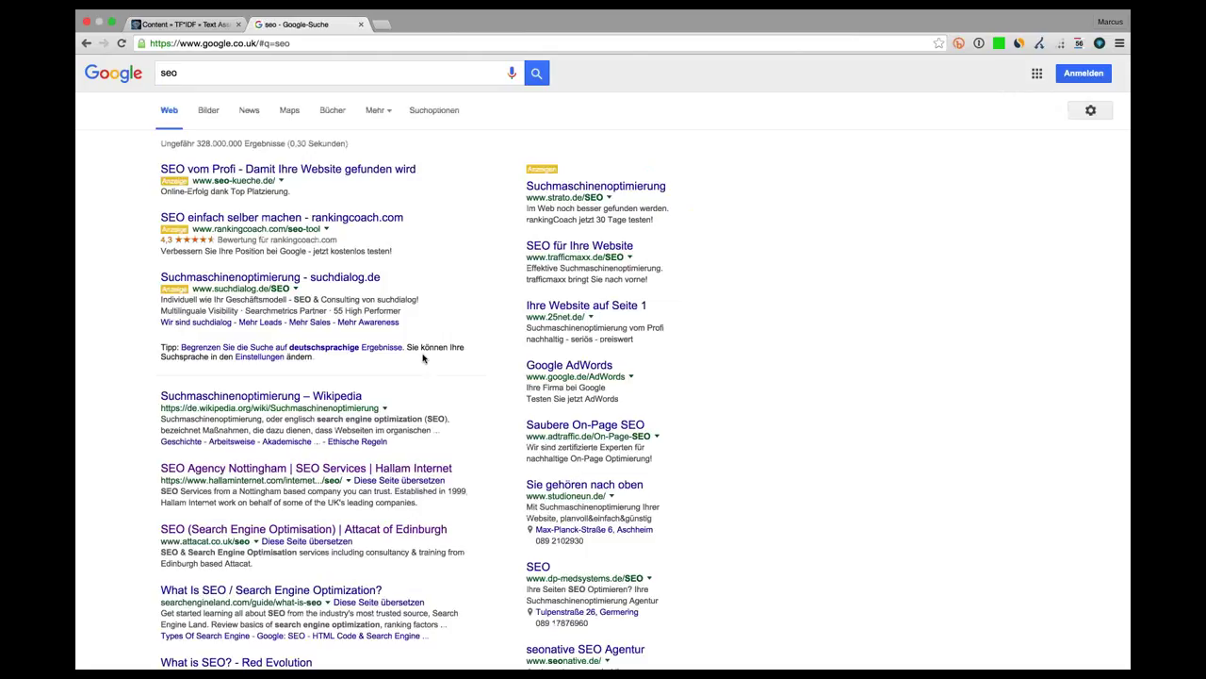
scroll(423, 359, down, 10)
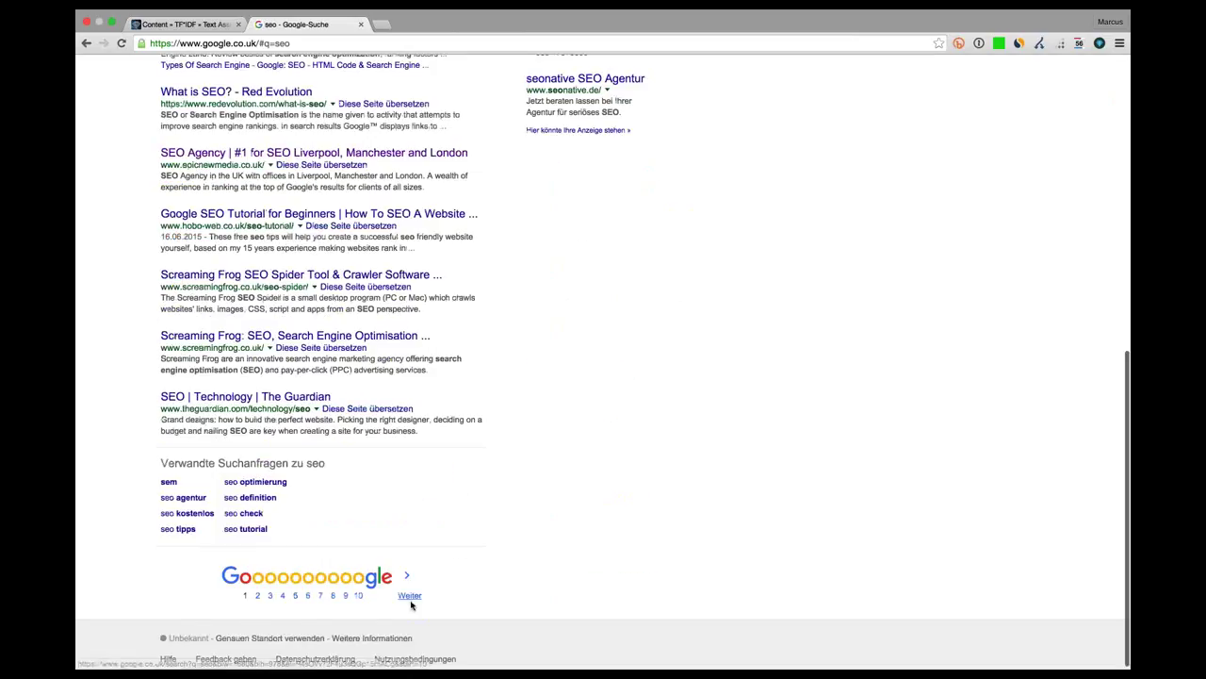
click(409, 595)
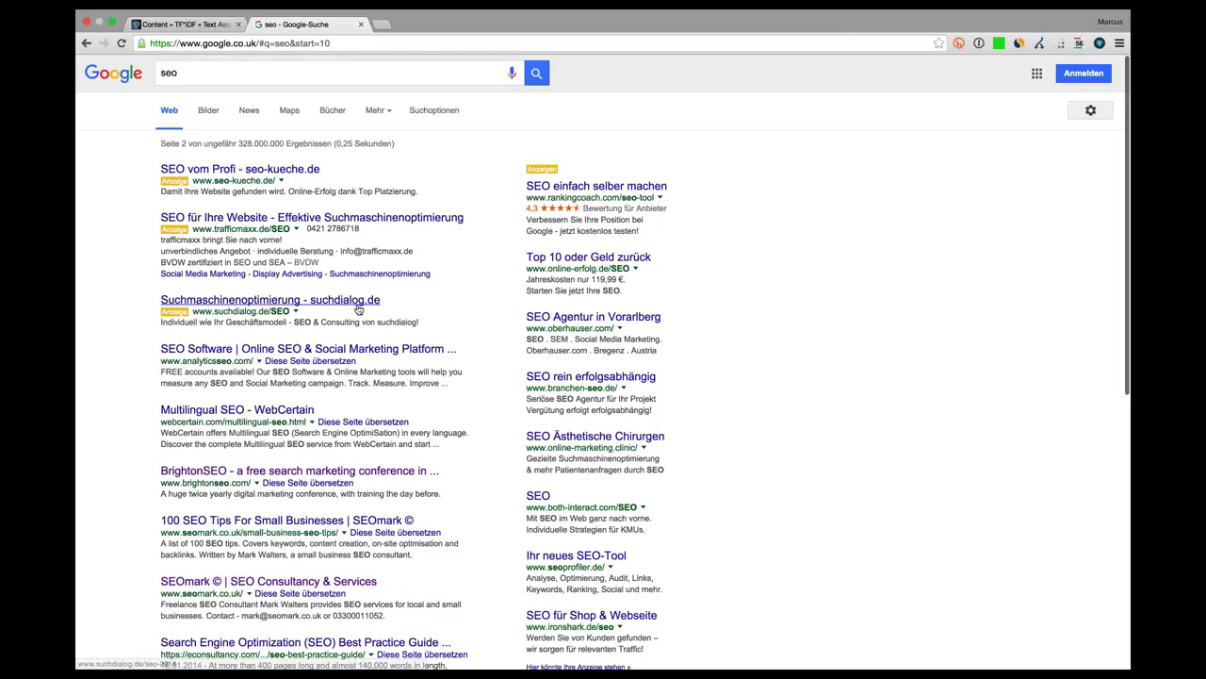
scroll(359, 309, down, 3)
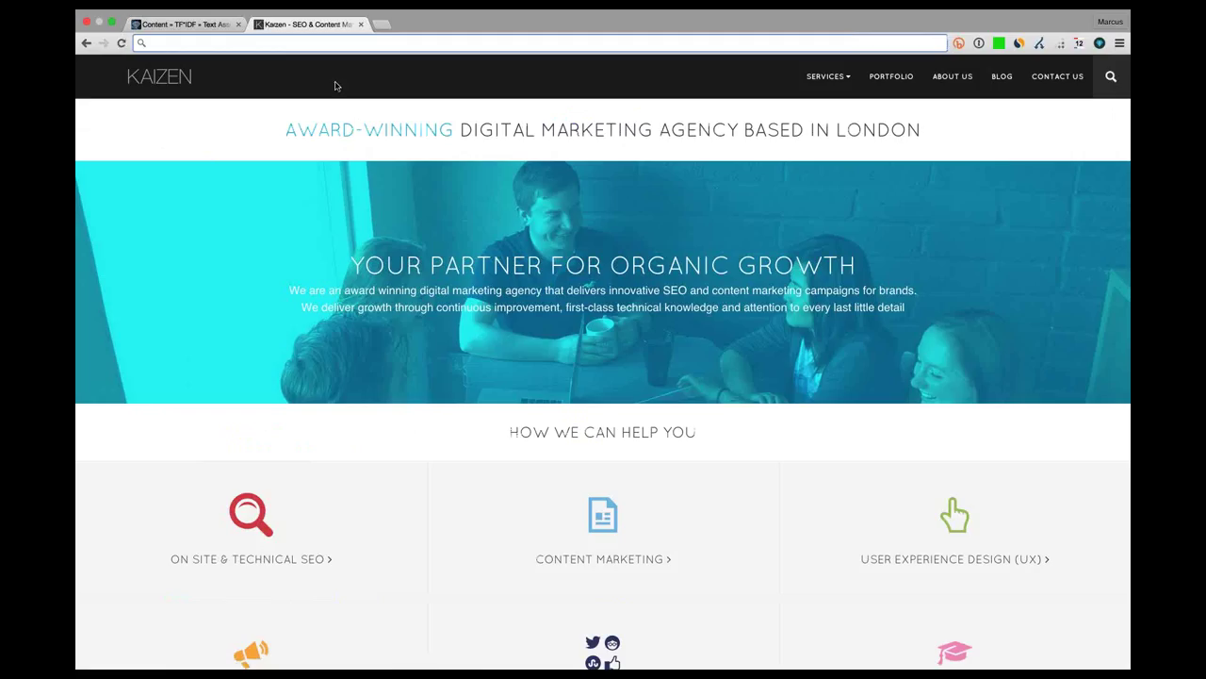
key(ctrl+w)
text(https://www.kaizensearch.co.uk/)
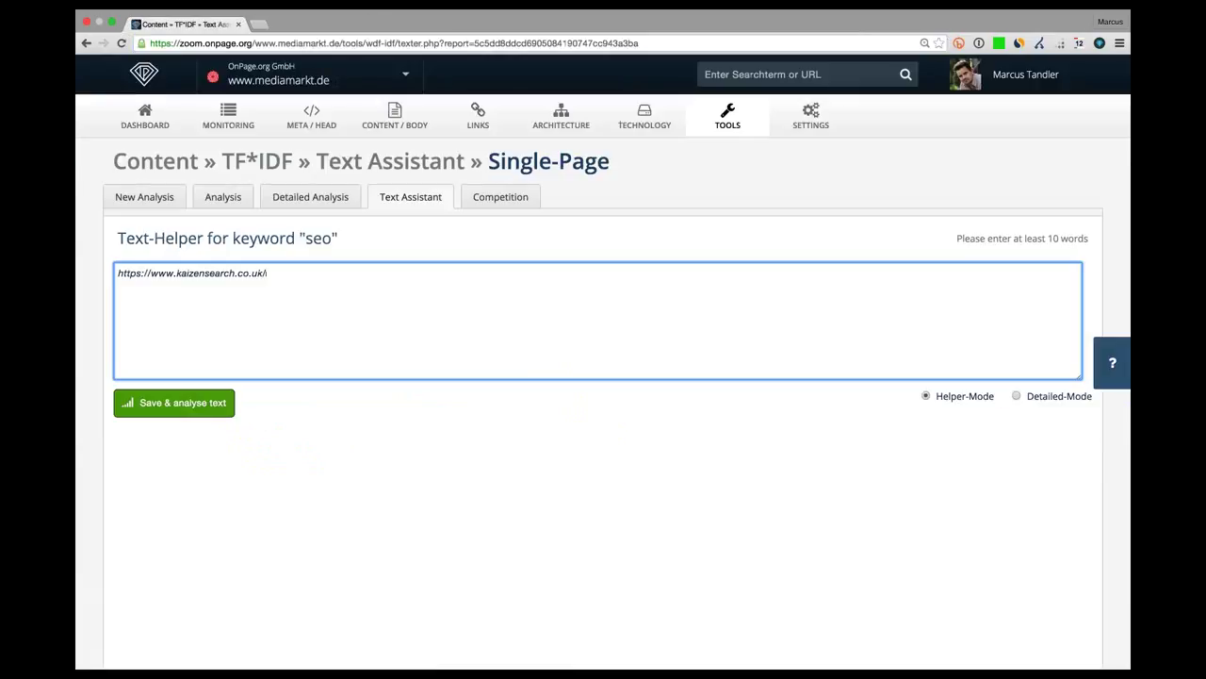
key(ctrl+t)
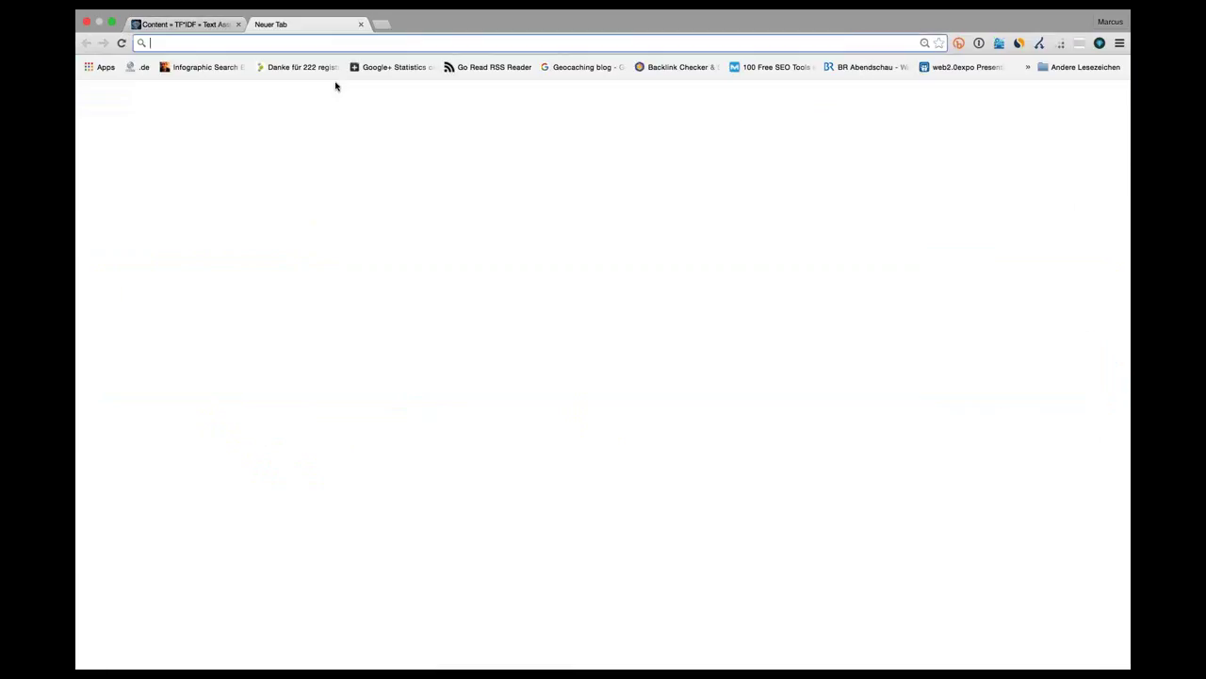
text(https://www.kaizensearch.co.uk/)
key(Return)
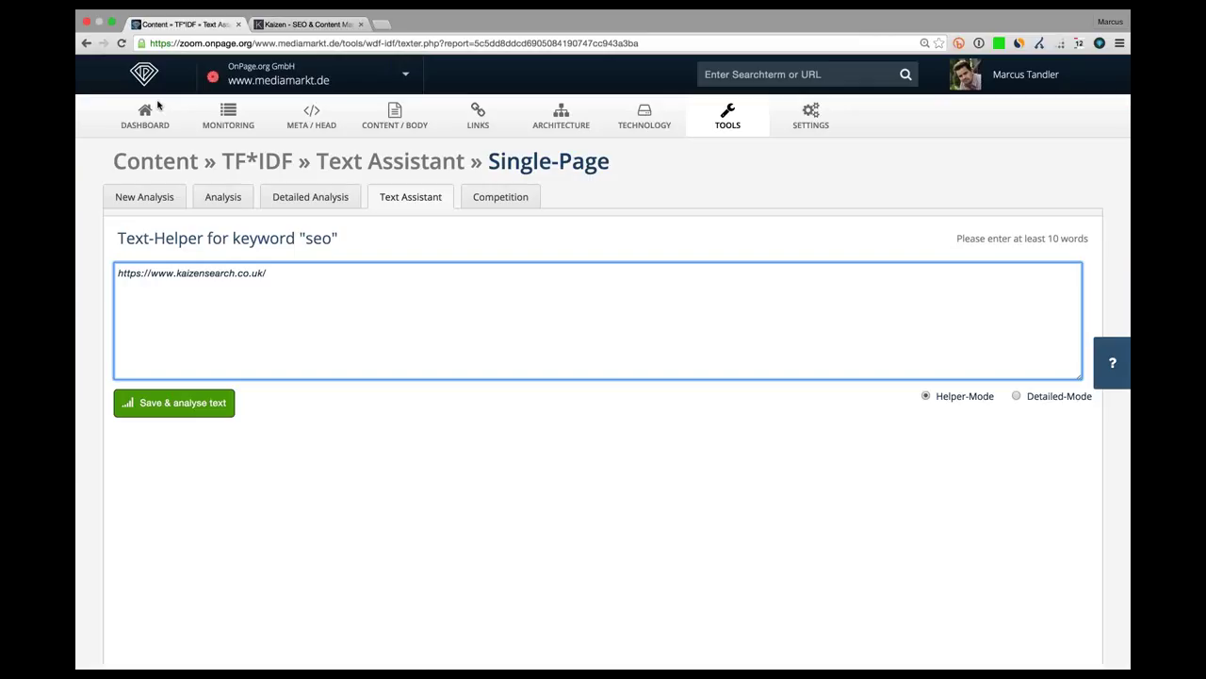
Replace the Text Assistant's content with the full text copied from the Kaizen page and analyse it
click(301, 75)
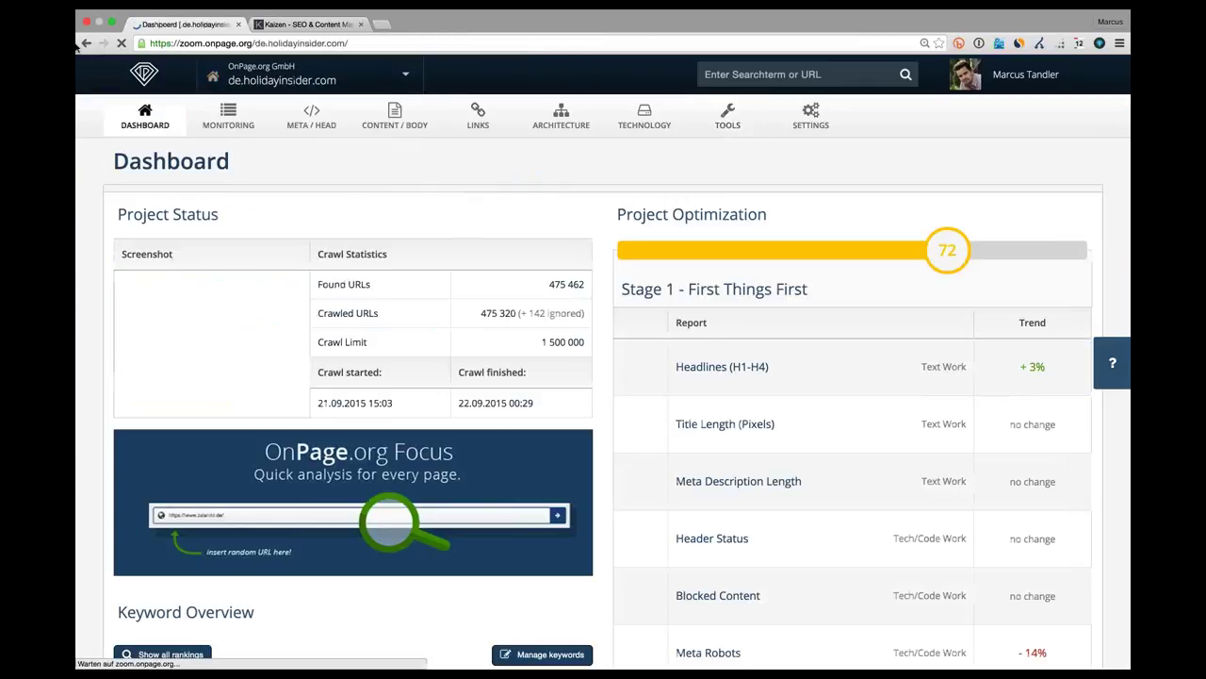
click(83, 45)
key(ctrl+a)
key(BackSpace)
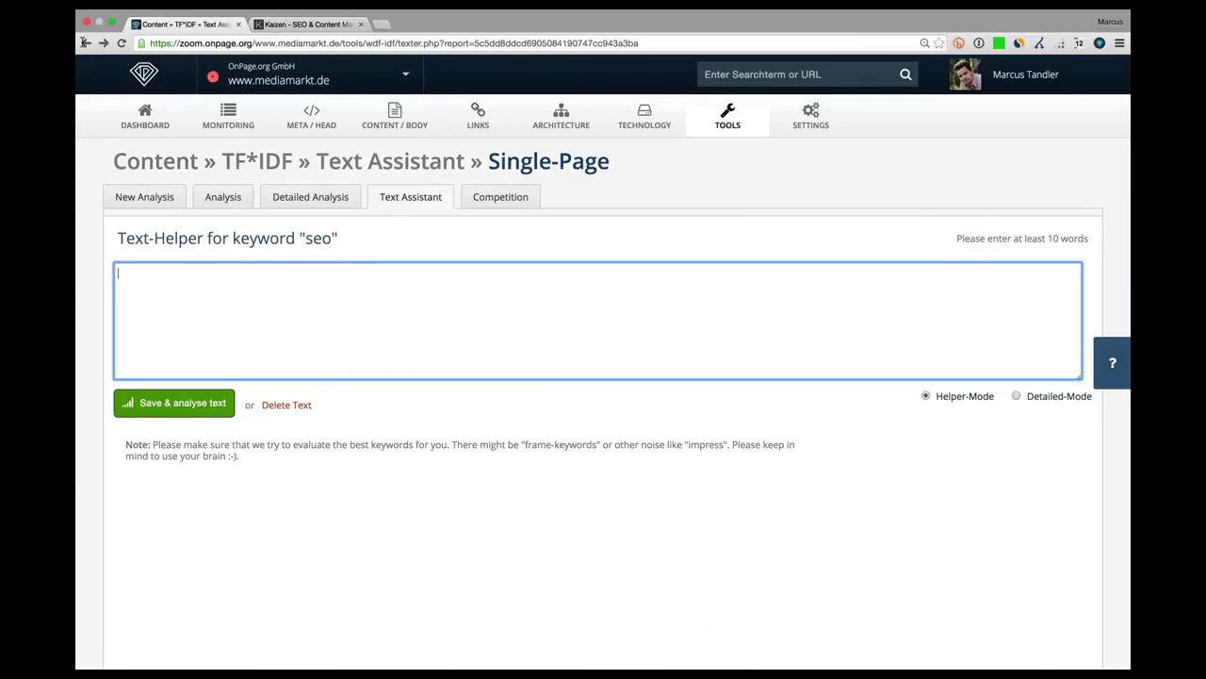
key(ctrl+v)
key(Return)
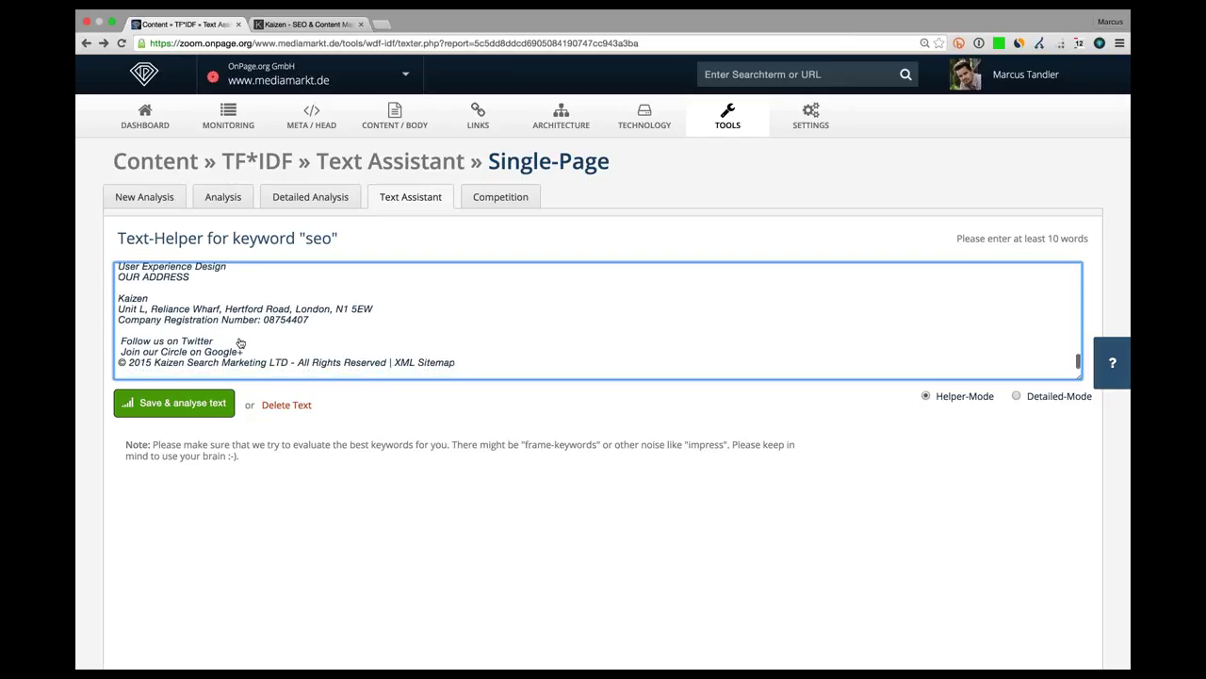
click(195, 415)
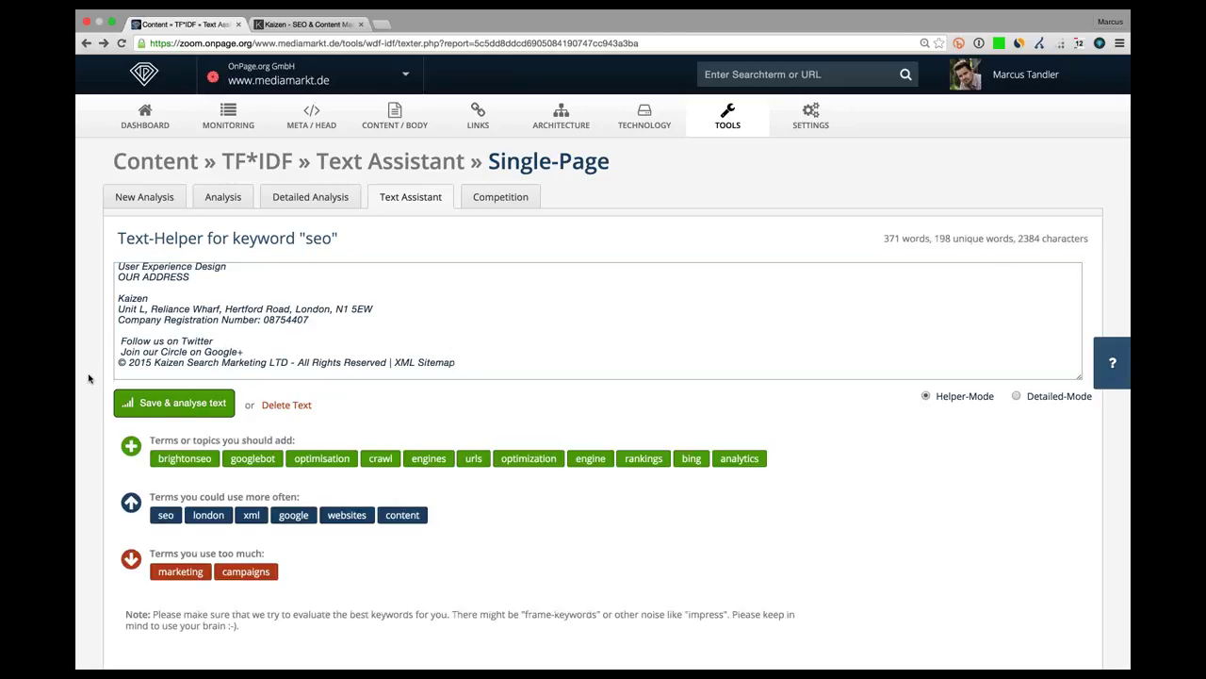
Add the suggested term "brightonseo" at the end of the text and analyse it again
scroll(88, 378, down, 1)
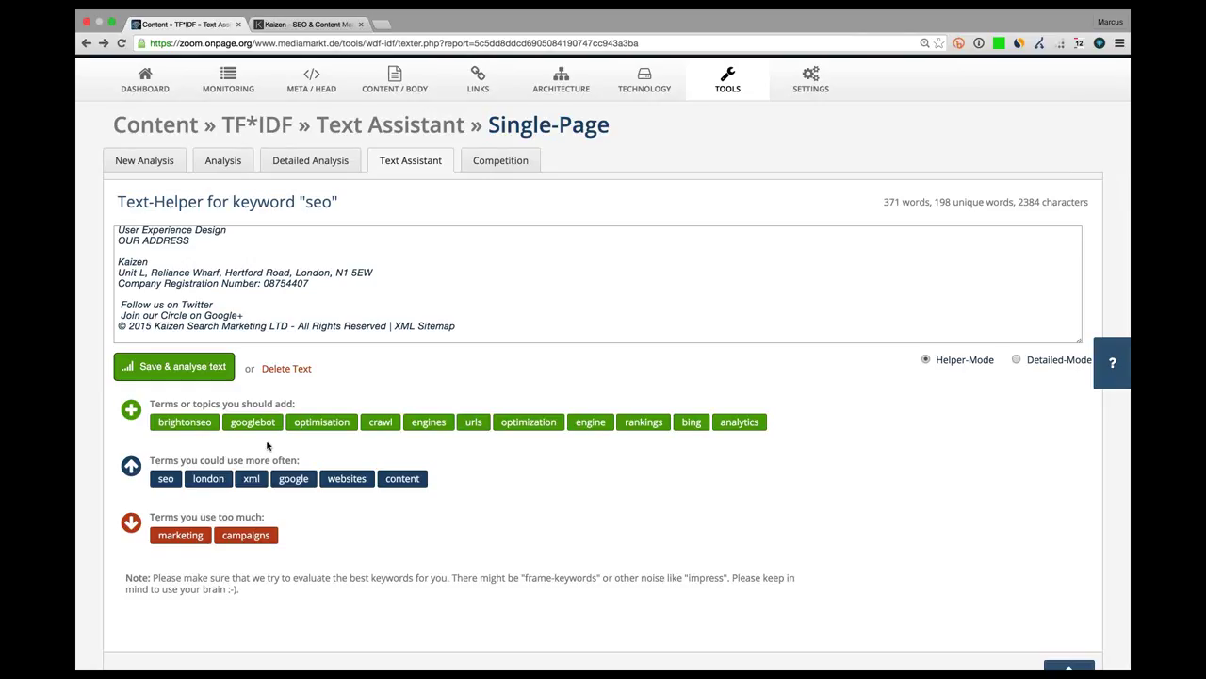
click(530, 324)
text(brigh)
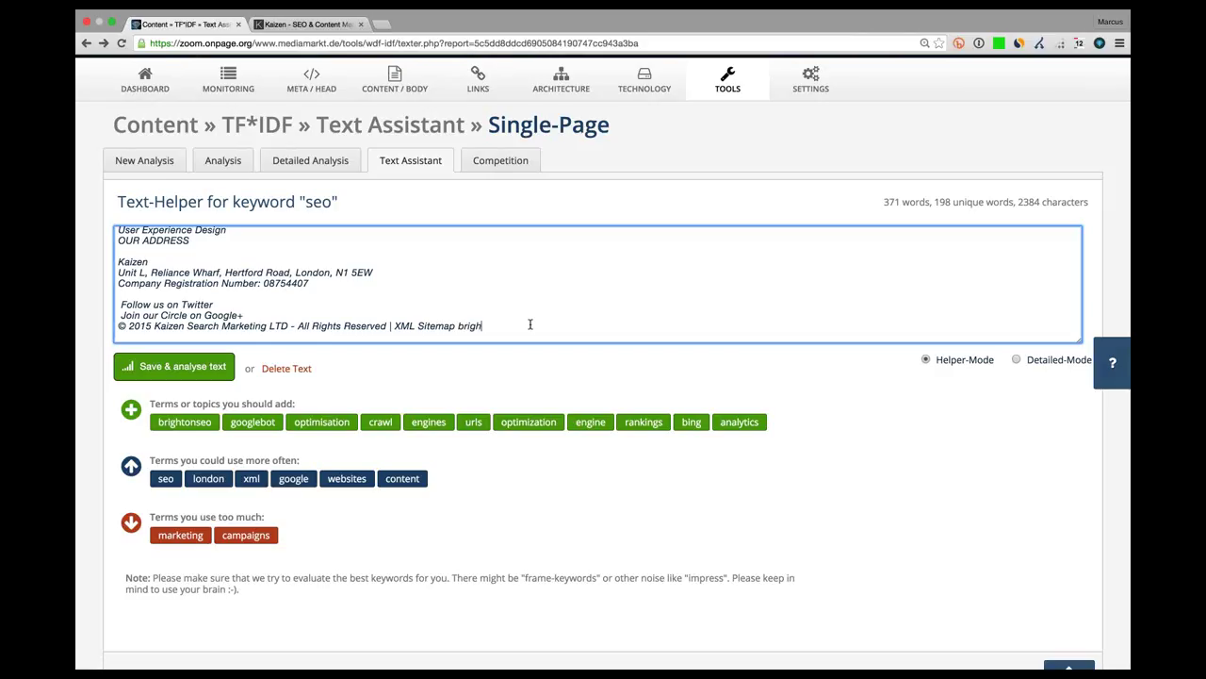
text(tonseo)
click(175, 376)
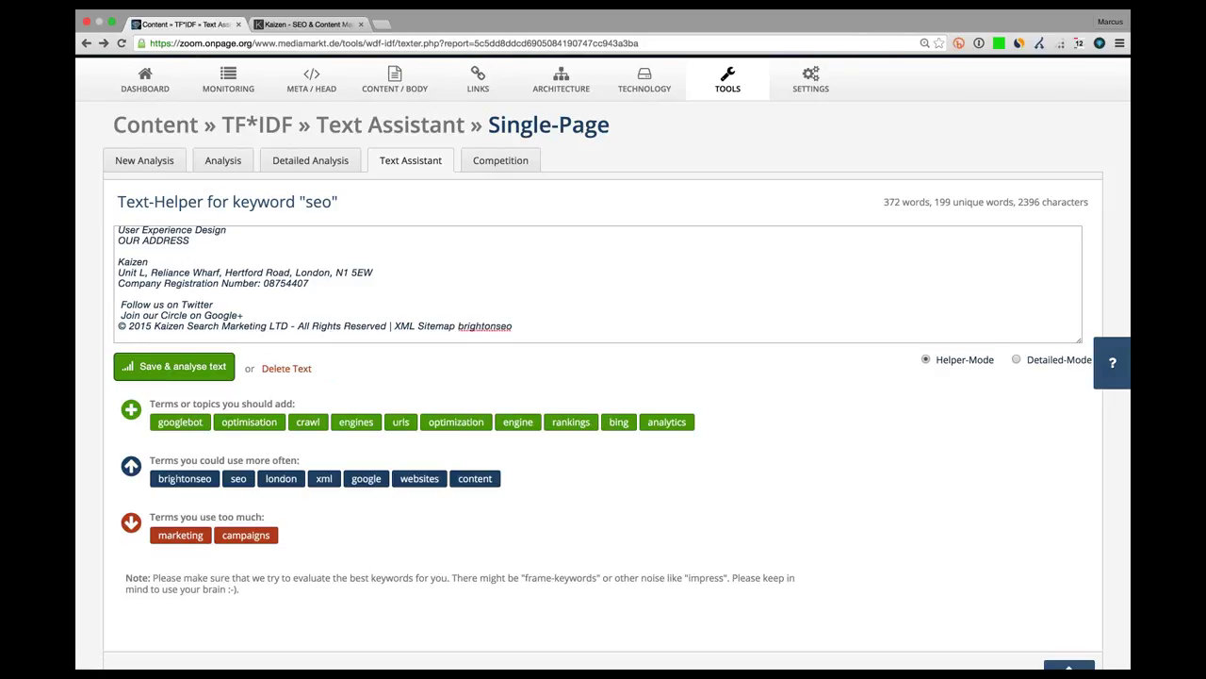
Insert copies of "brightonseo" once after "Google+" and nine more times at the end of the text, and analyse it again
double_click(490, 326)
key(super+c)
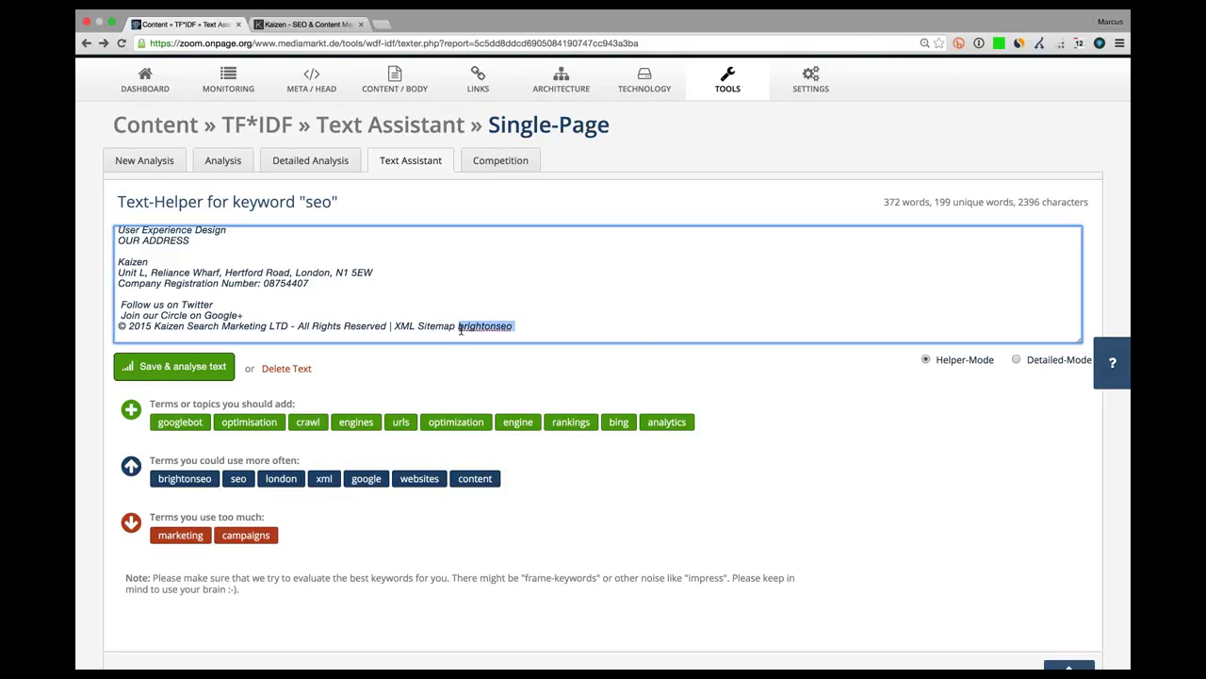
click(644, 319)
key(super+v)
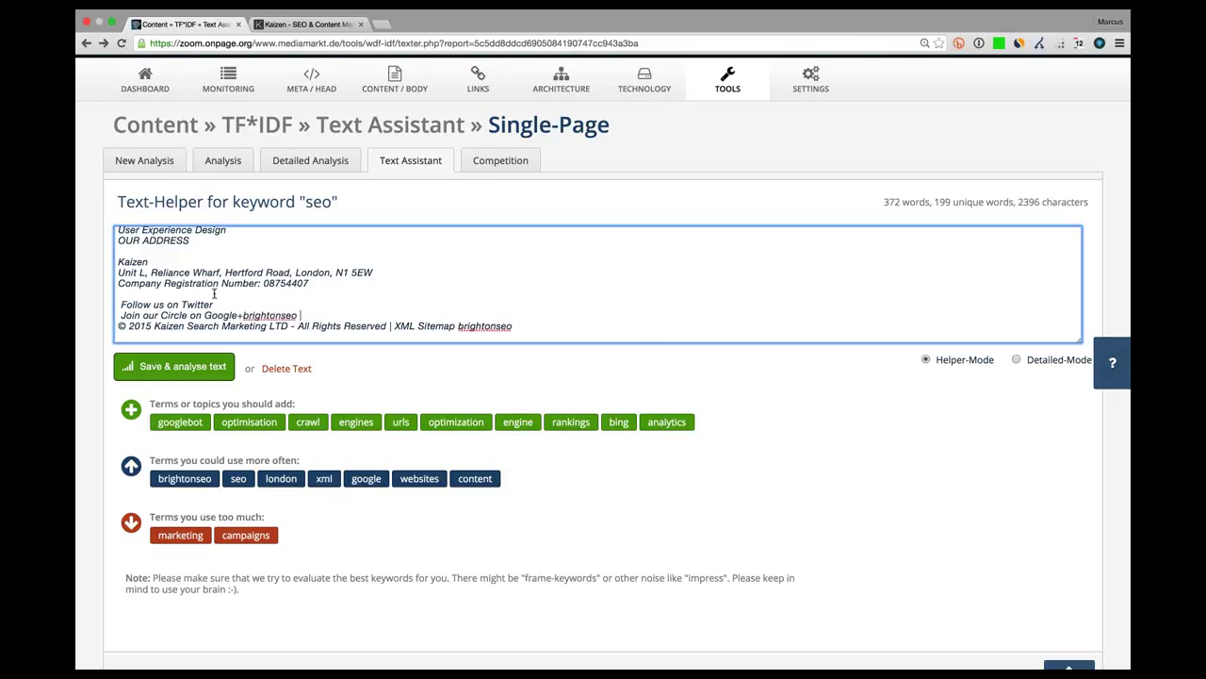
click(564, 323)
key(super+v)
key(super+v)
key(super+v)
key(super+v)
key(super+v)
key(super+v)
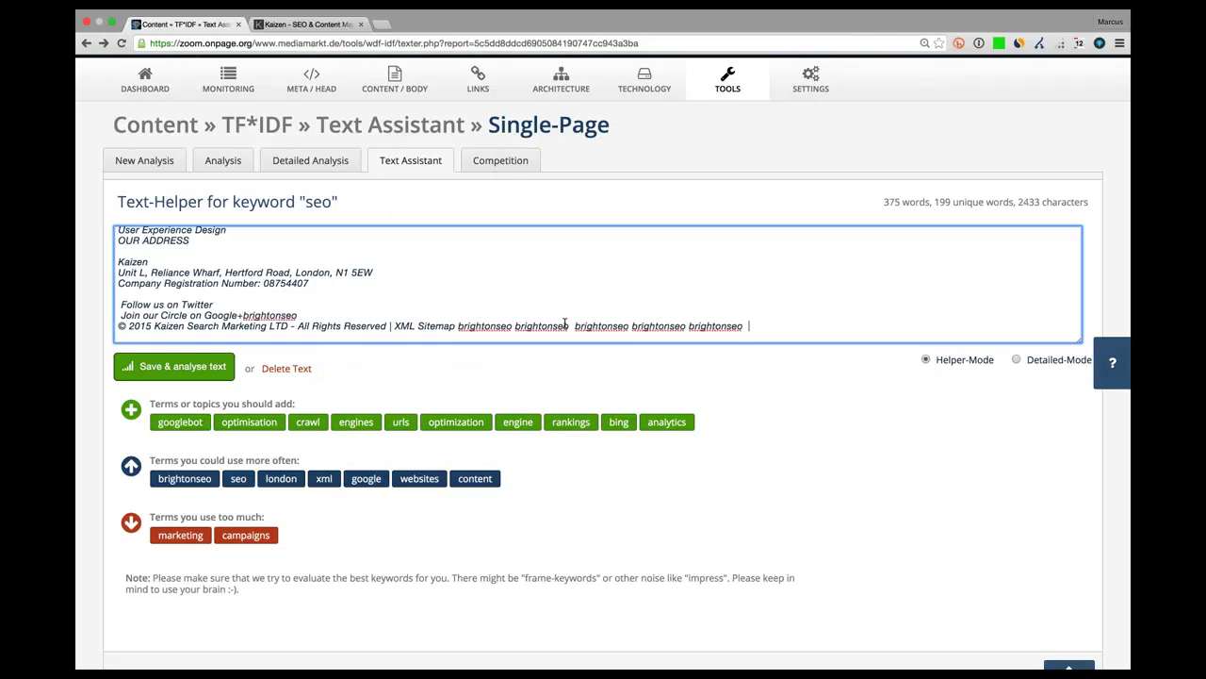
key(super+v)
key(super+v)
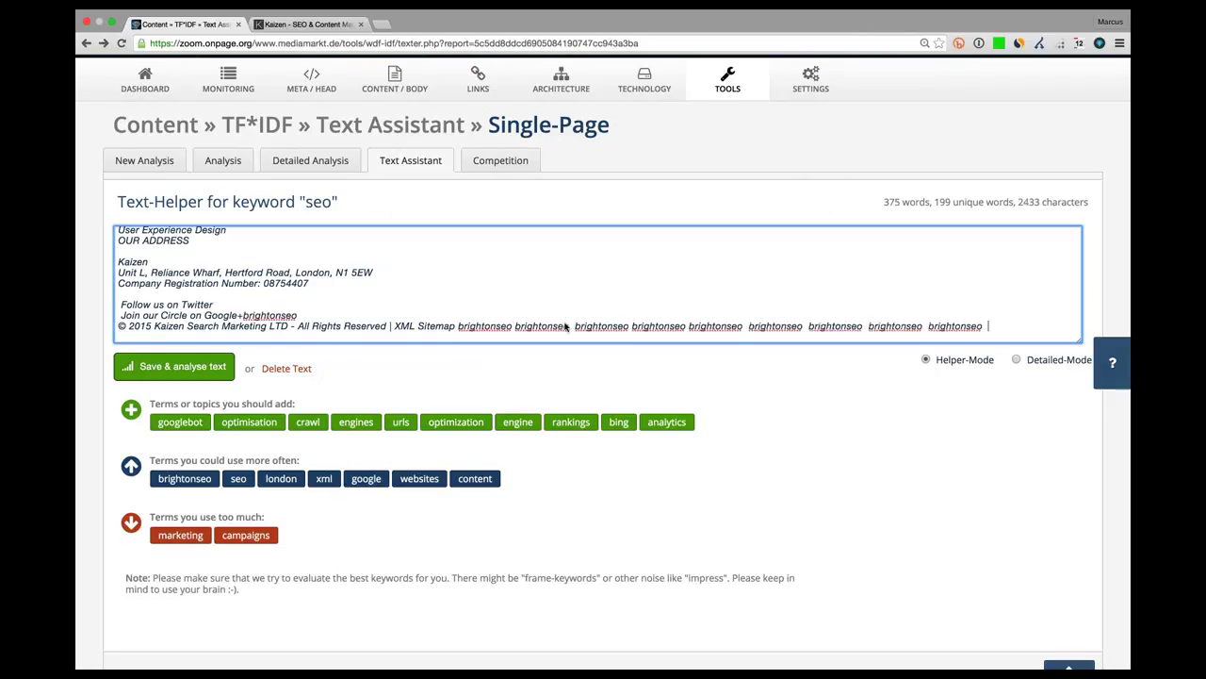
key(super+v)
key(super+space)
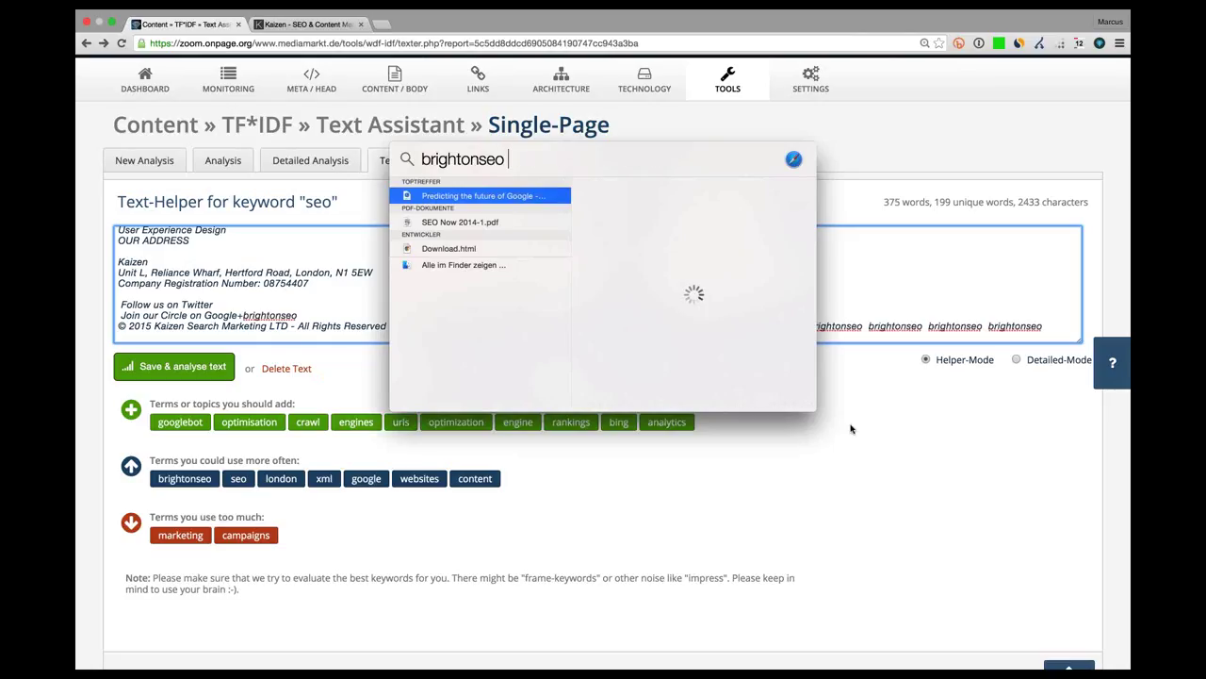
key(Escape)
click(182, 368)
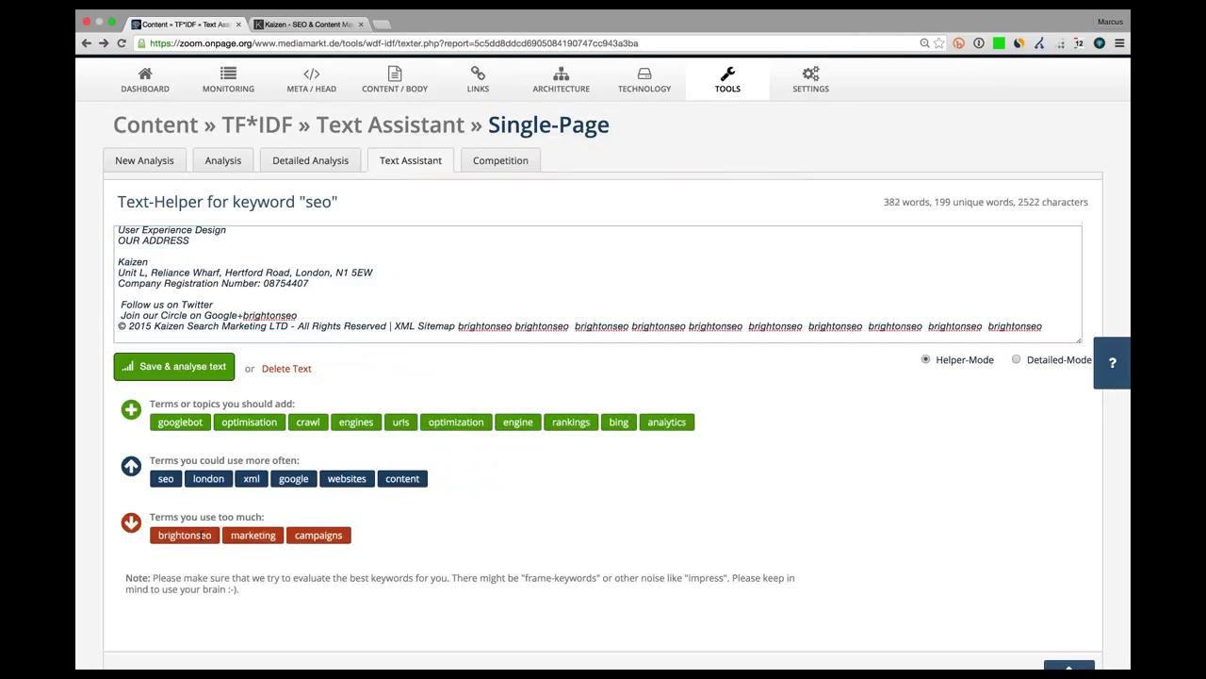
Open the Detailed Analysis and inspect the entered text's values for "brightonseo" and "rankings" in the term chart
click(308, 179)
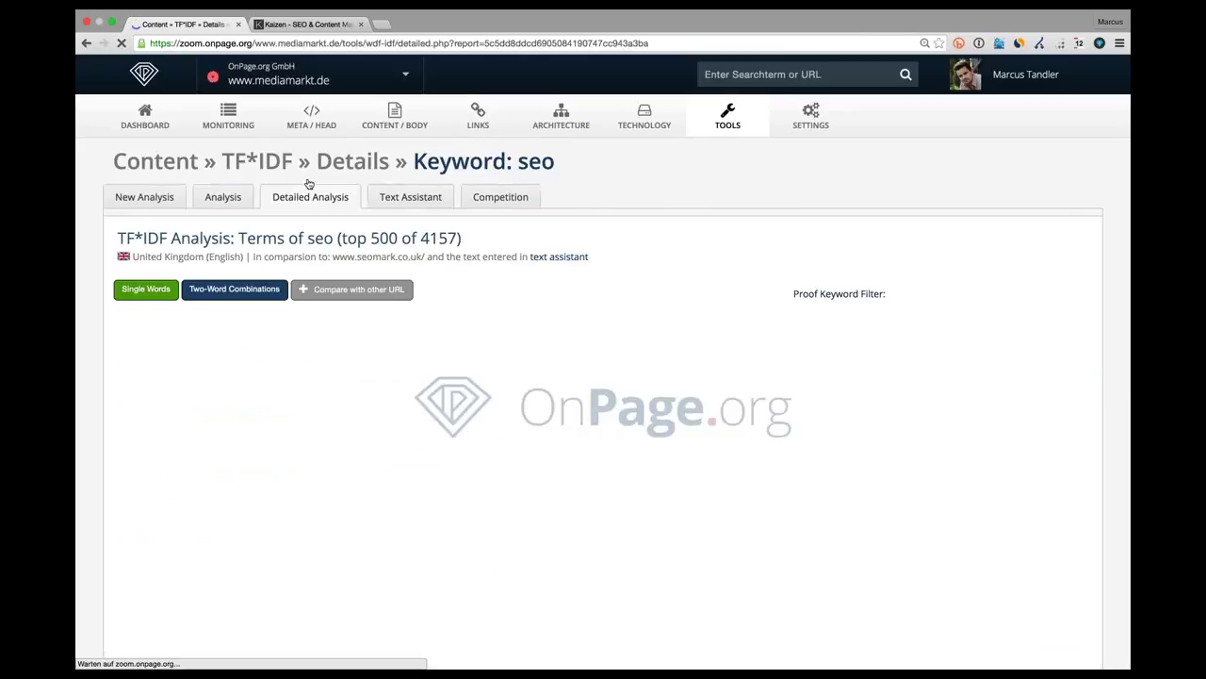
mouse_move(374, 349)
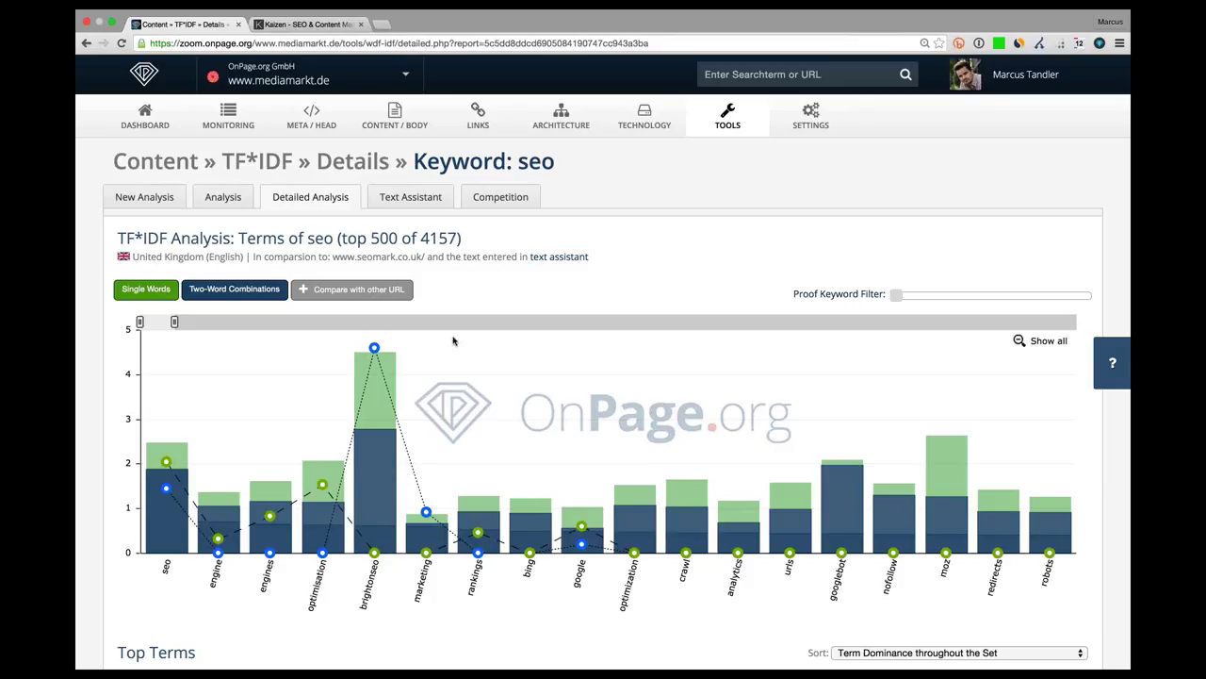
mouse_move(468, 334)
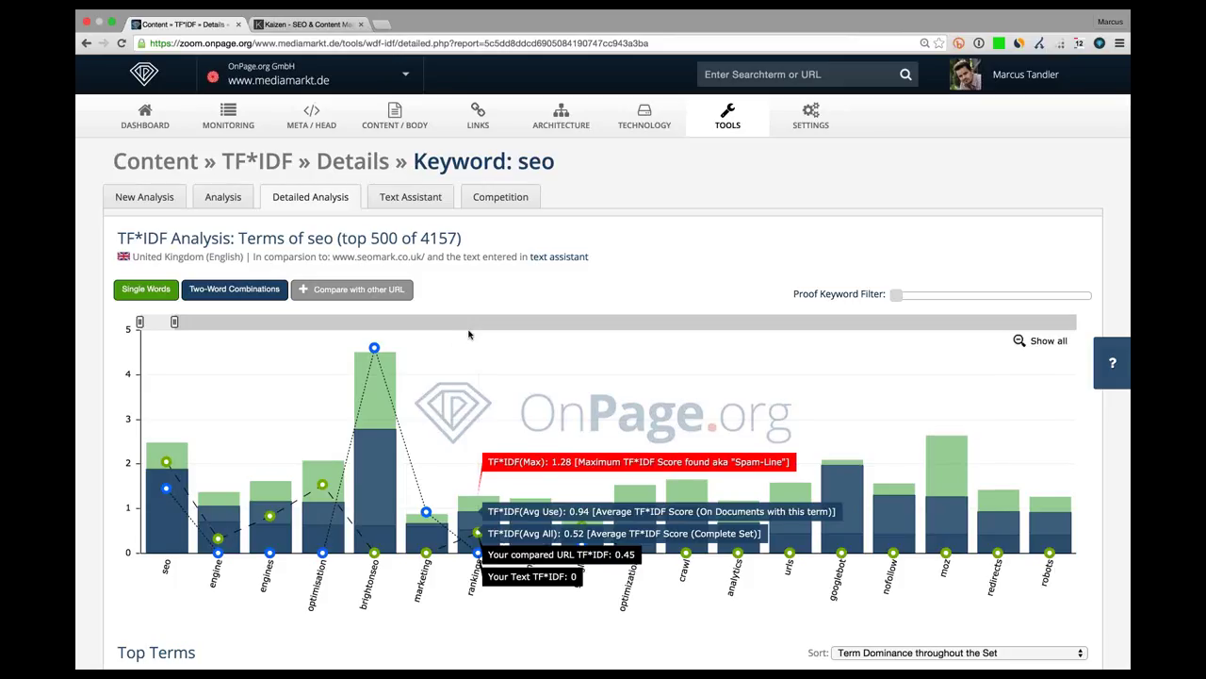
Open the Competition data and examine the competing pages' scores for "keywords" in the aggregated chart
click(500, 196)
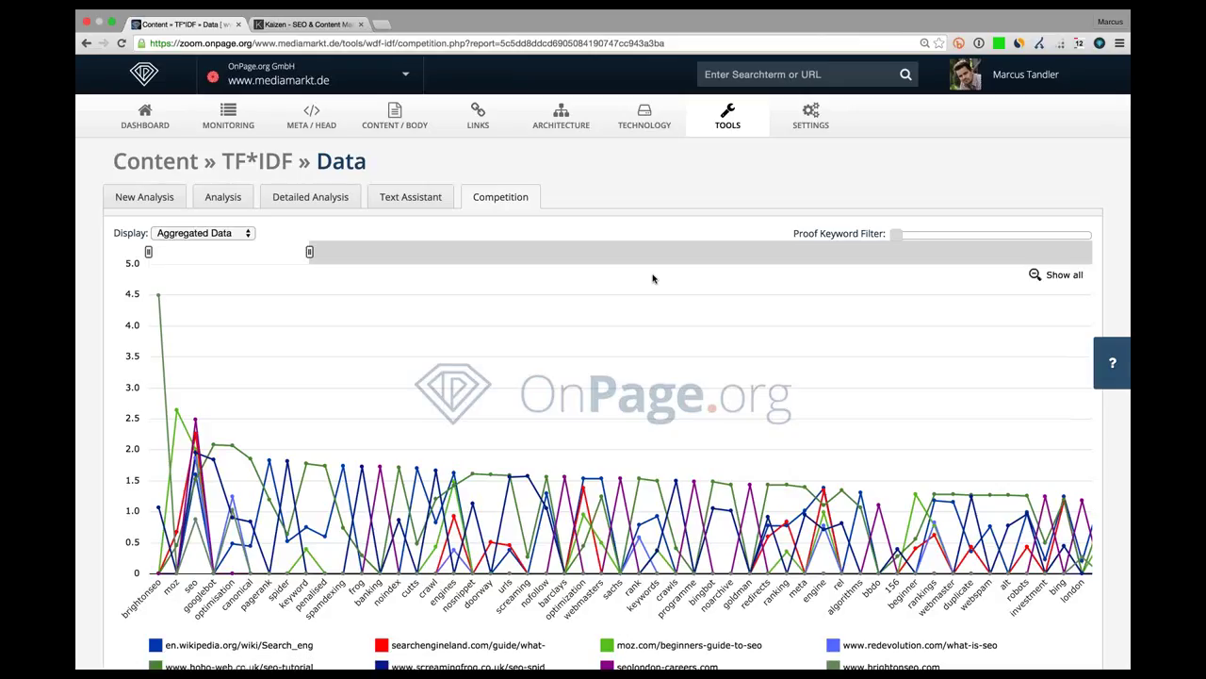
scroll(653, 279, down, 1)
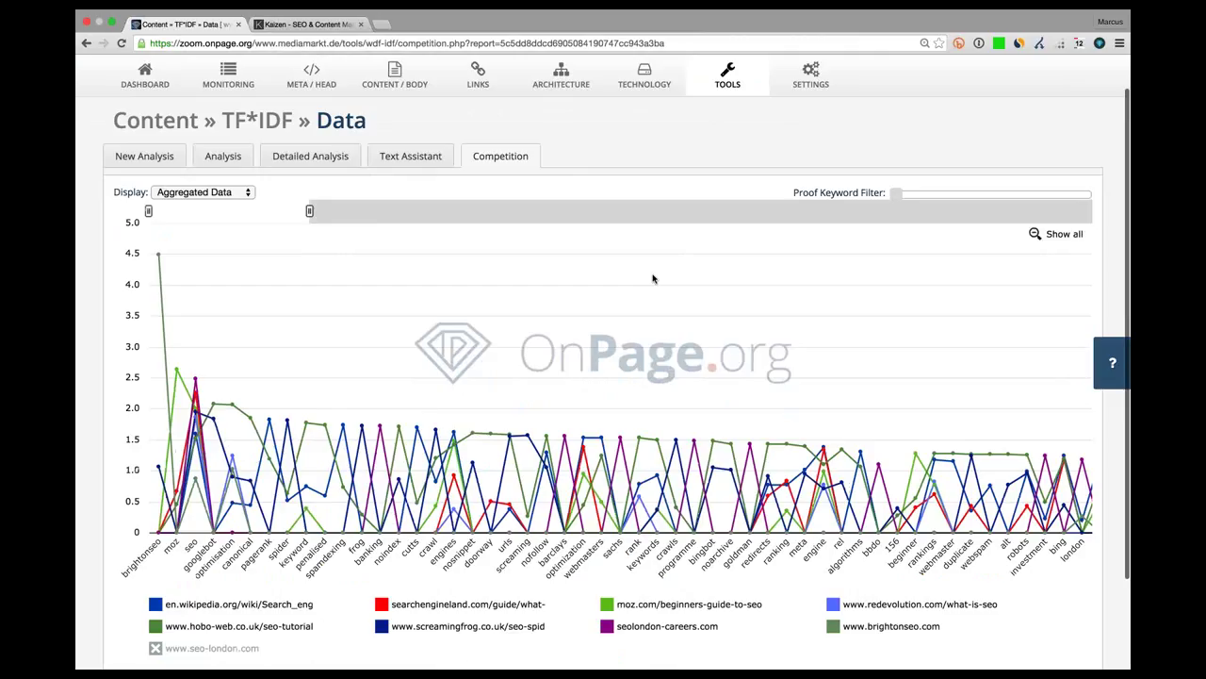
mouse_move(653, 279)
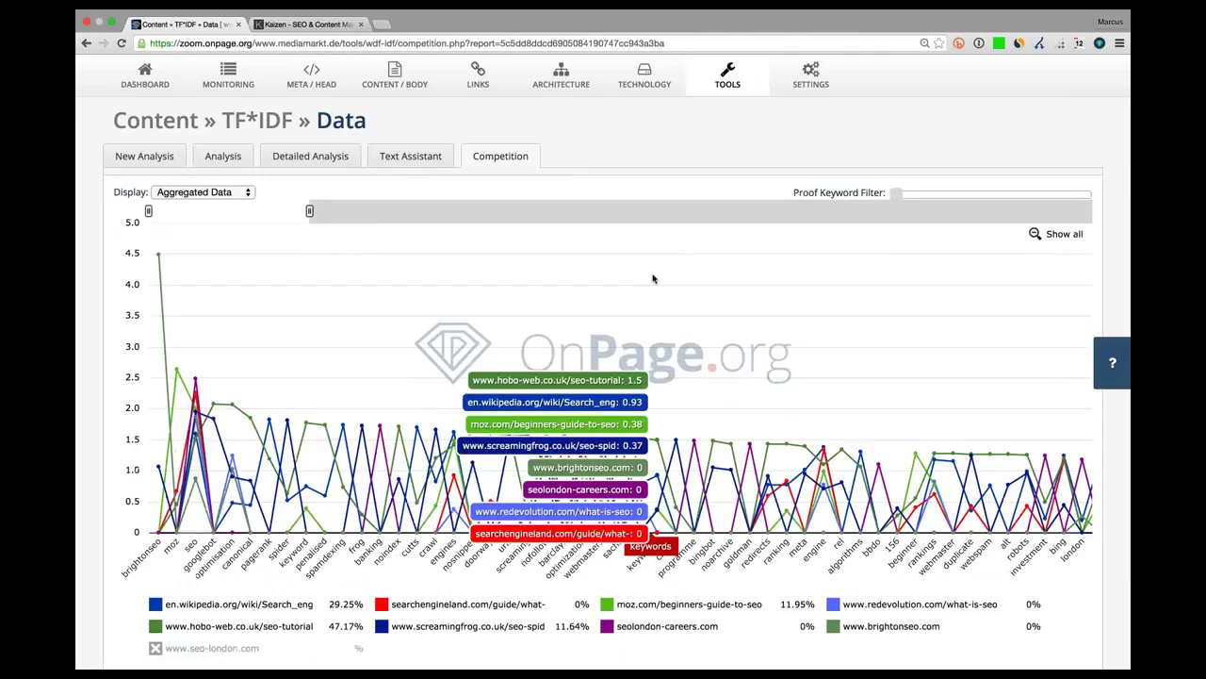
scroll(653, 279, up, 1)
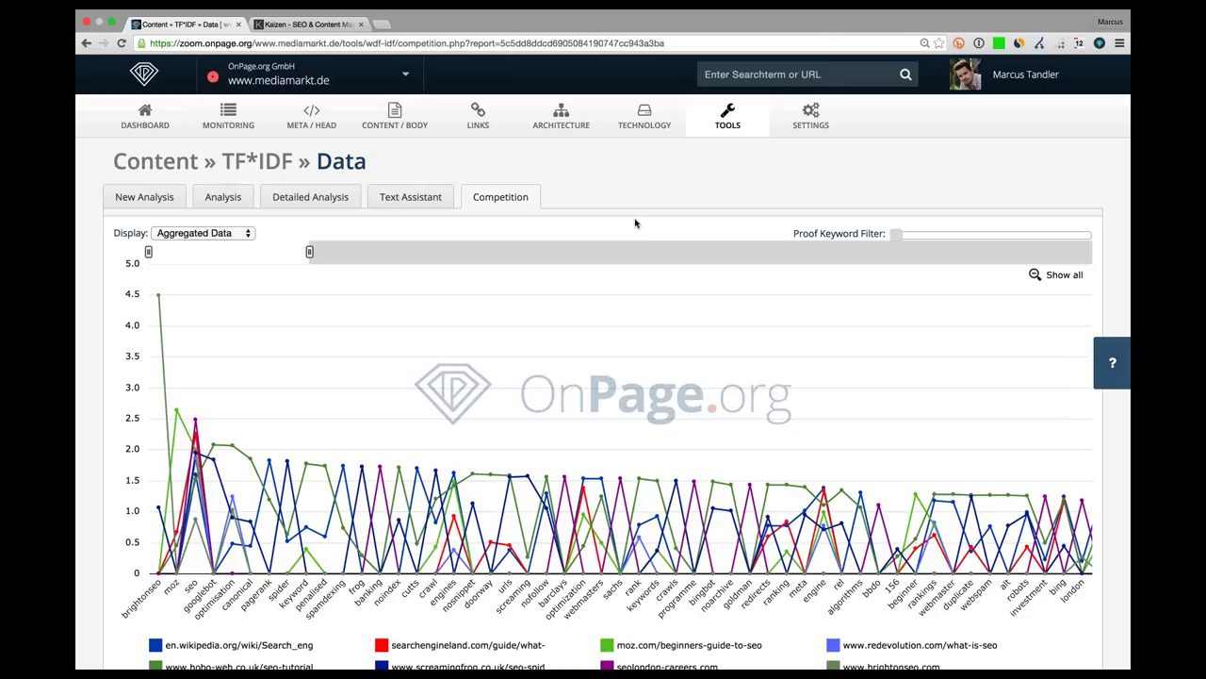
Switch from the browser to the desktop space and raise the sound volume
key(ctrl+Up)
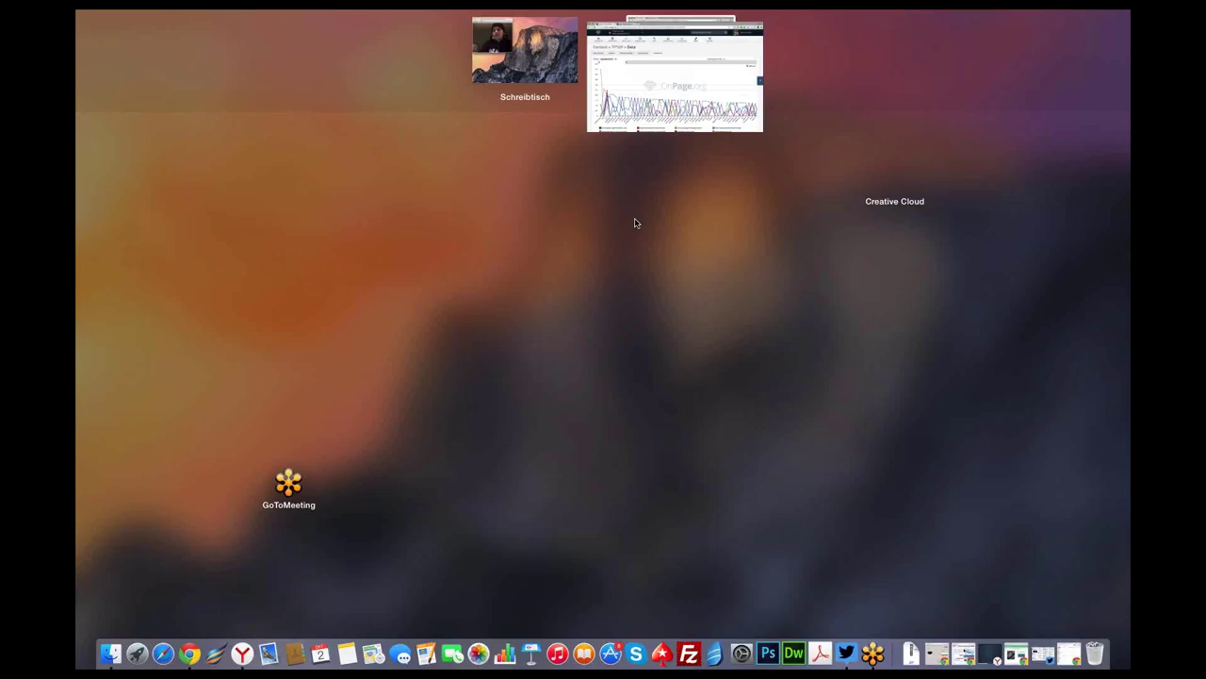
click(307, 294)
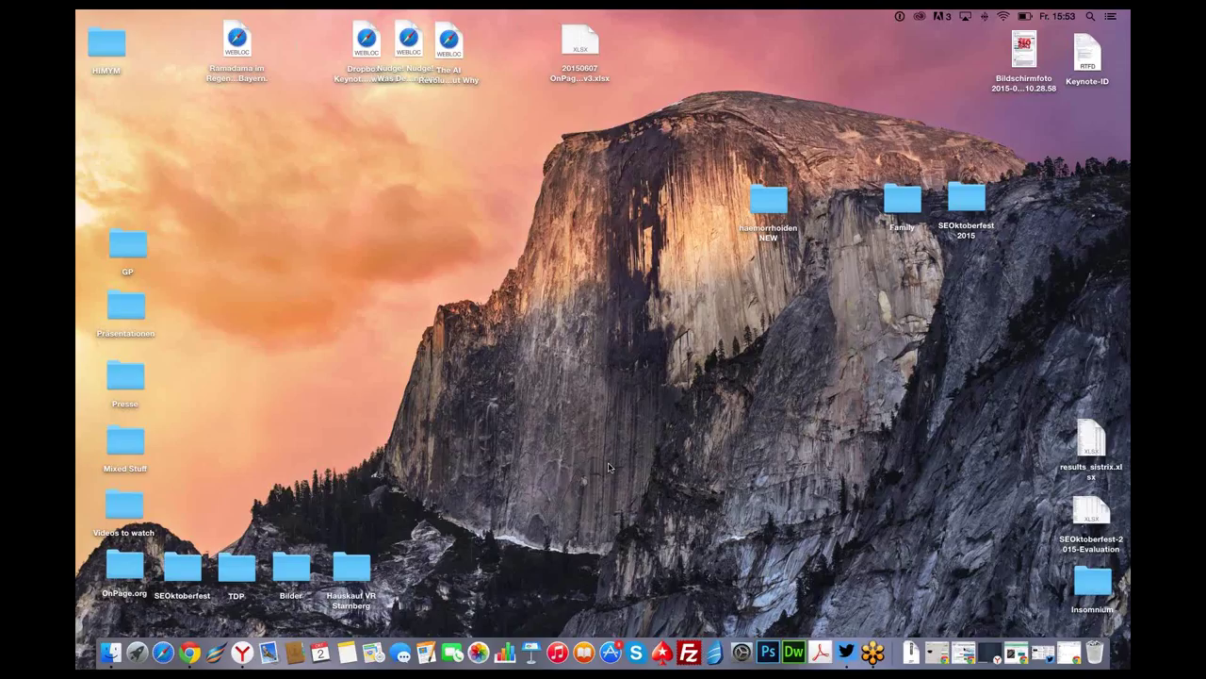
key(XF86AudioRaiseVolume)
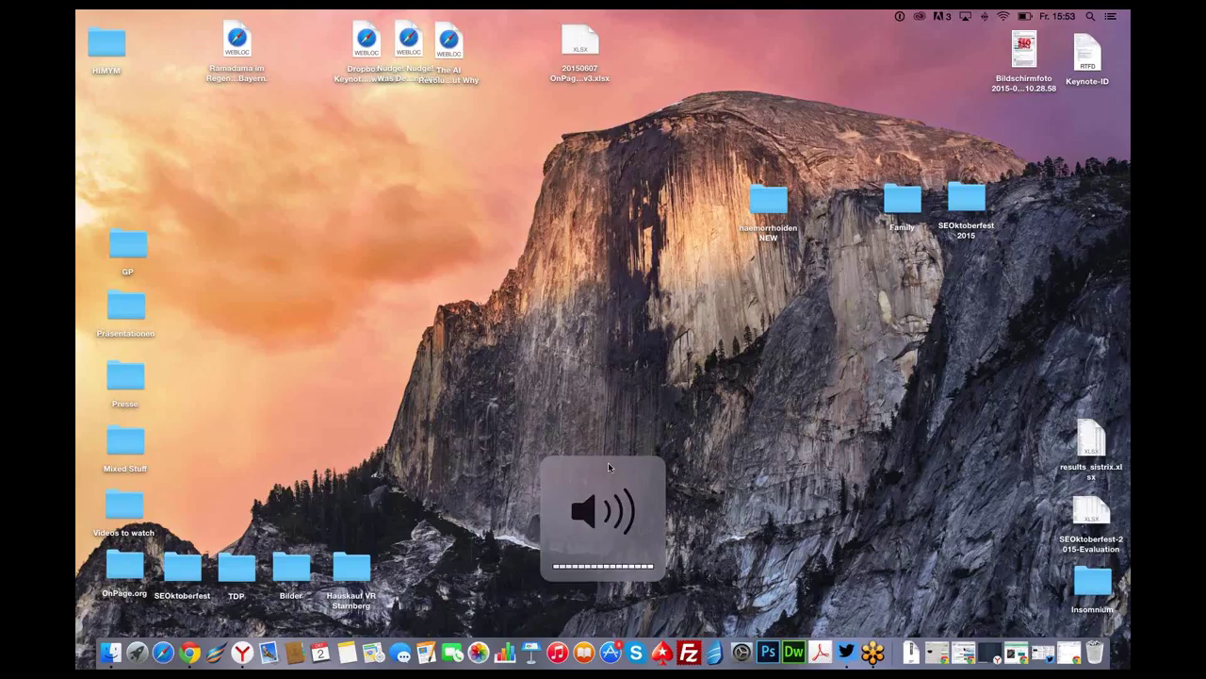